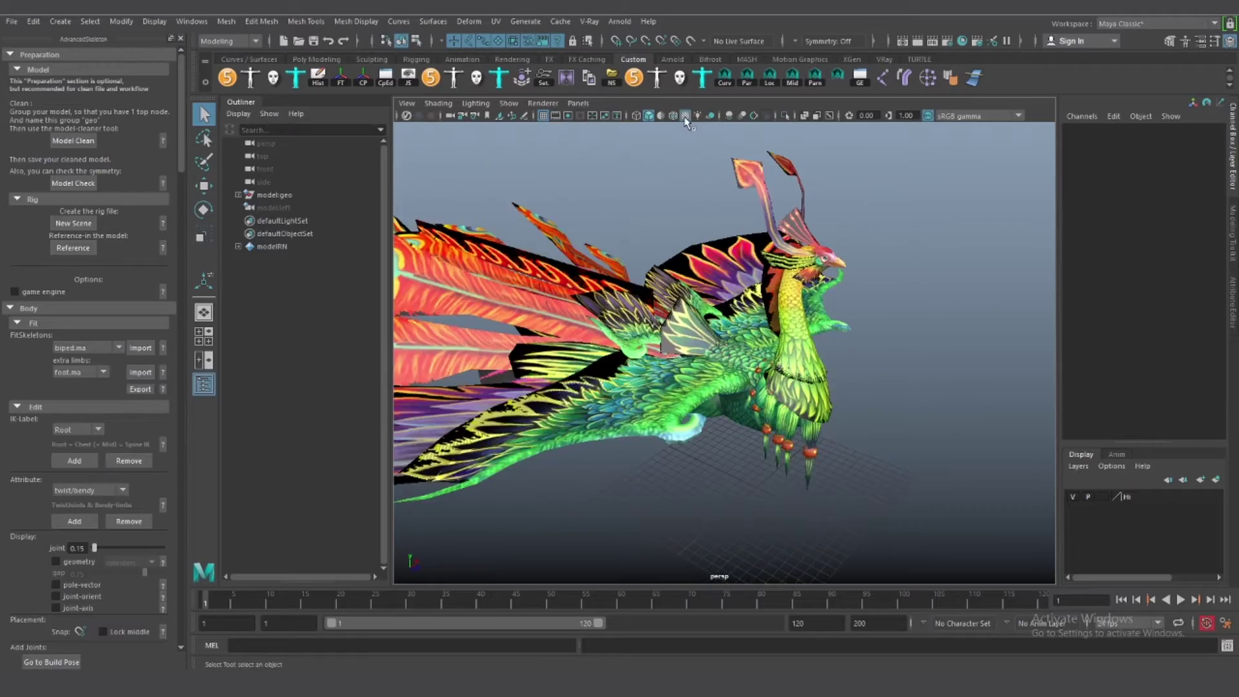
Hide the model's textures and import the bird.ma fit skeleton template into the phoenix scene
click(685, 117)
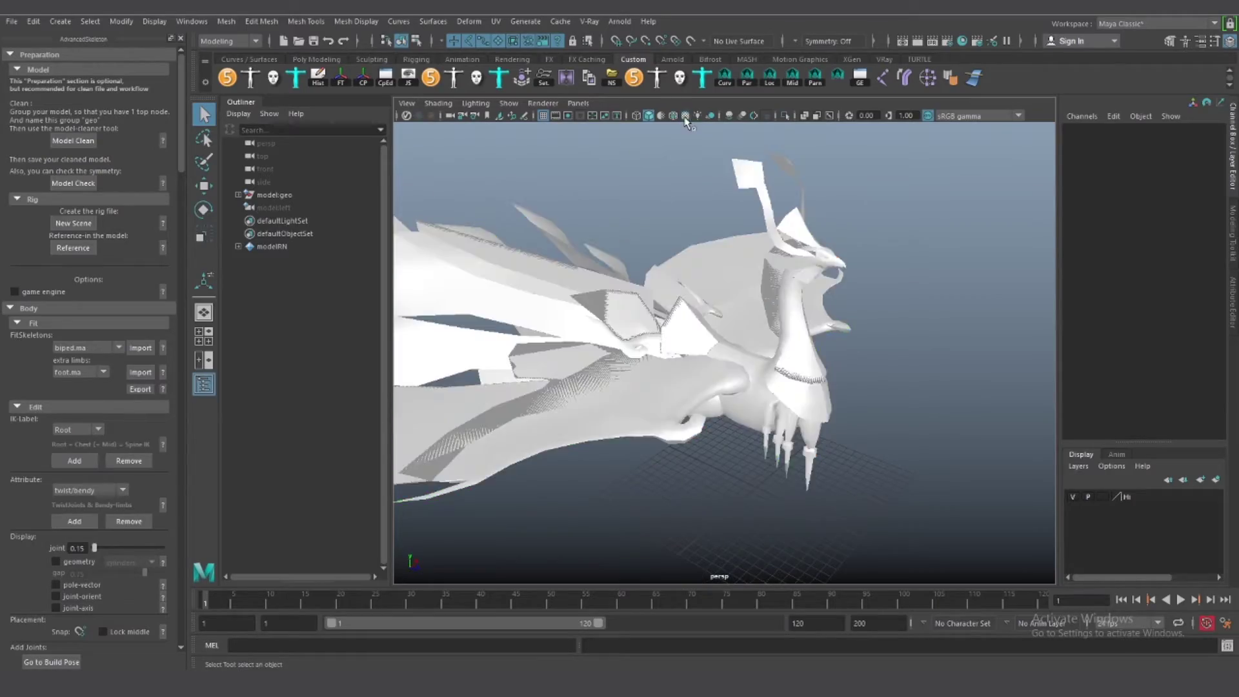
key(space)
mouse_move(580, 387)
alt+mouse_down()
mouse_move(625, 432)
mouse_move(491, 413)
alt+mouse_up()
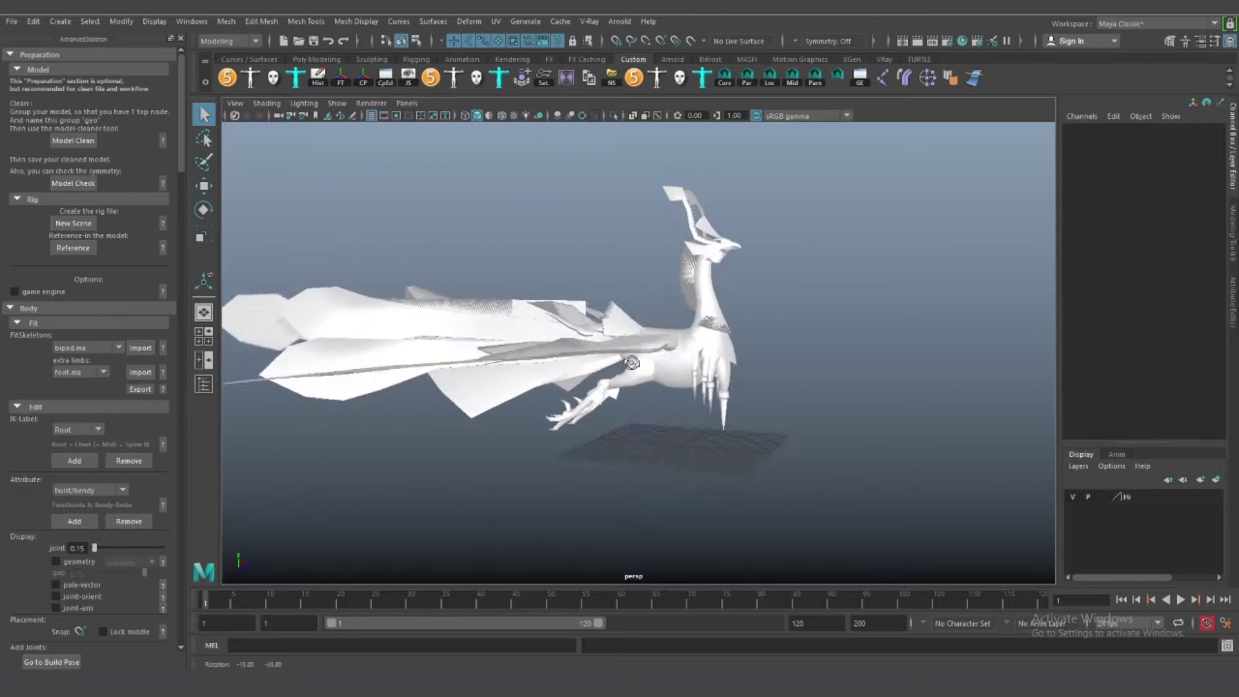
click(11, 54)
click(87, 108)
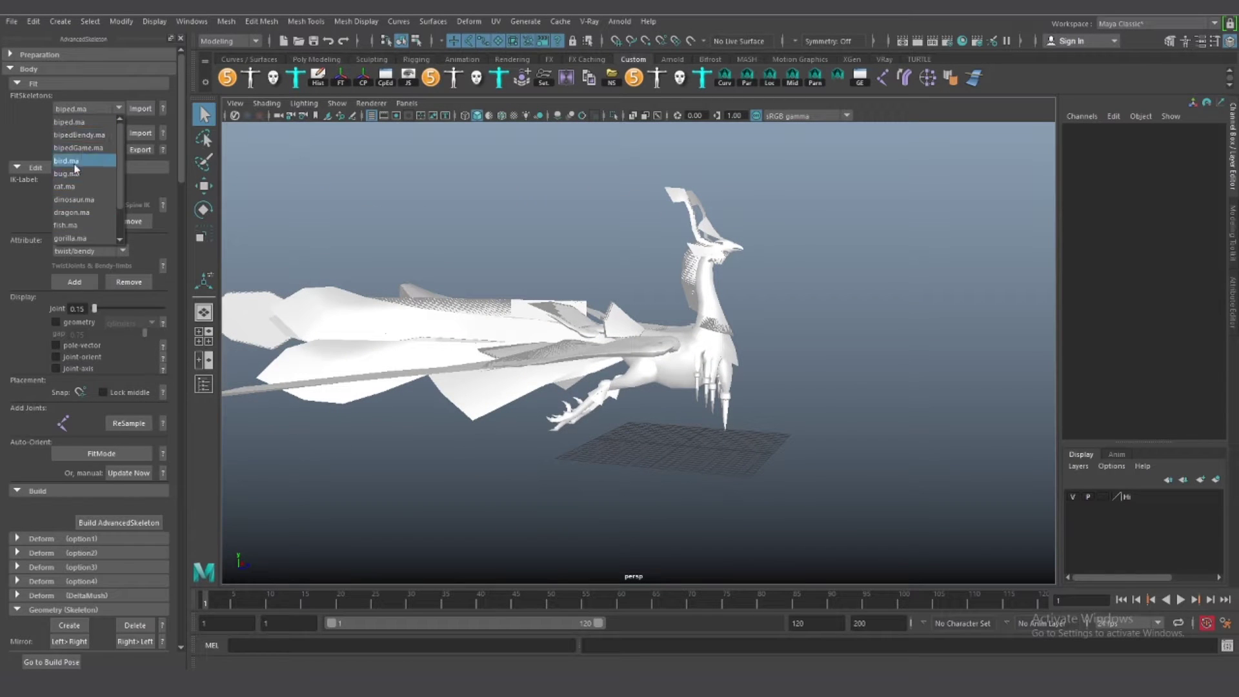
click(75, 166)
click(150, 109)
Scale the bird fit skeleton to match the phoenix model
key(r)
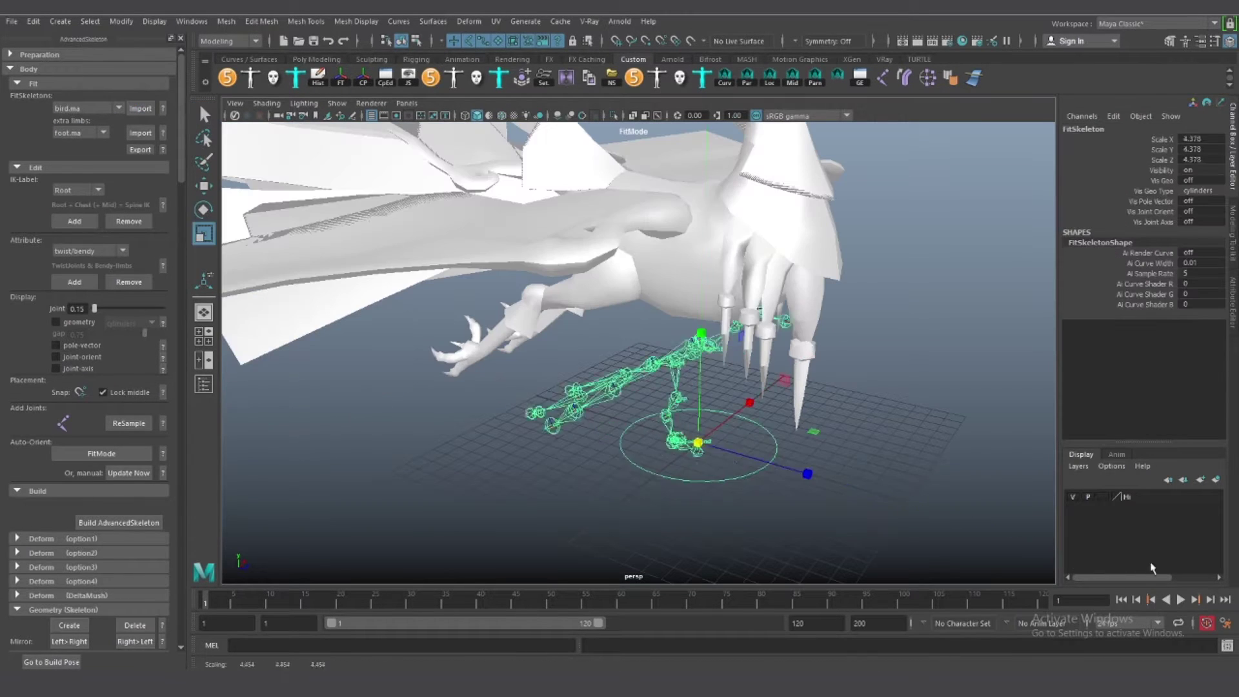
alt+drag(892, 477, 742, 322)
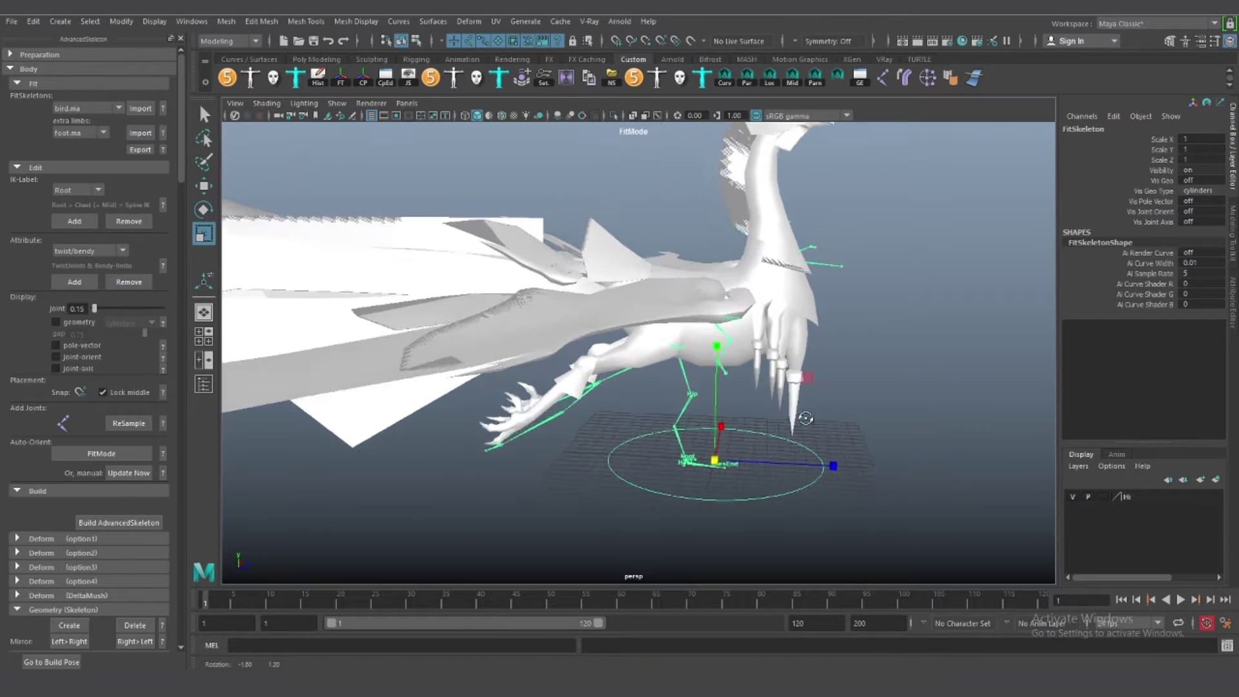
click(710, 277)
scroll(705, 265, up, 5)
scroll(705, 265, down, 2)
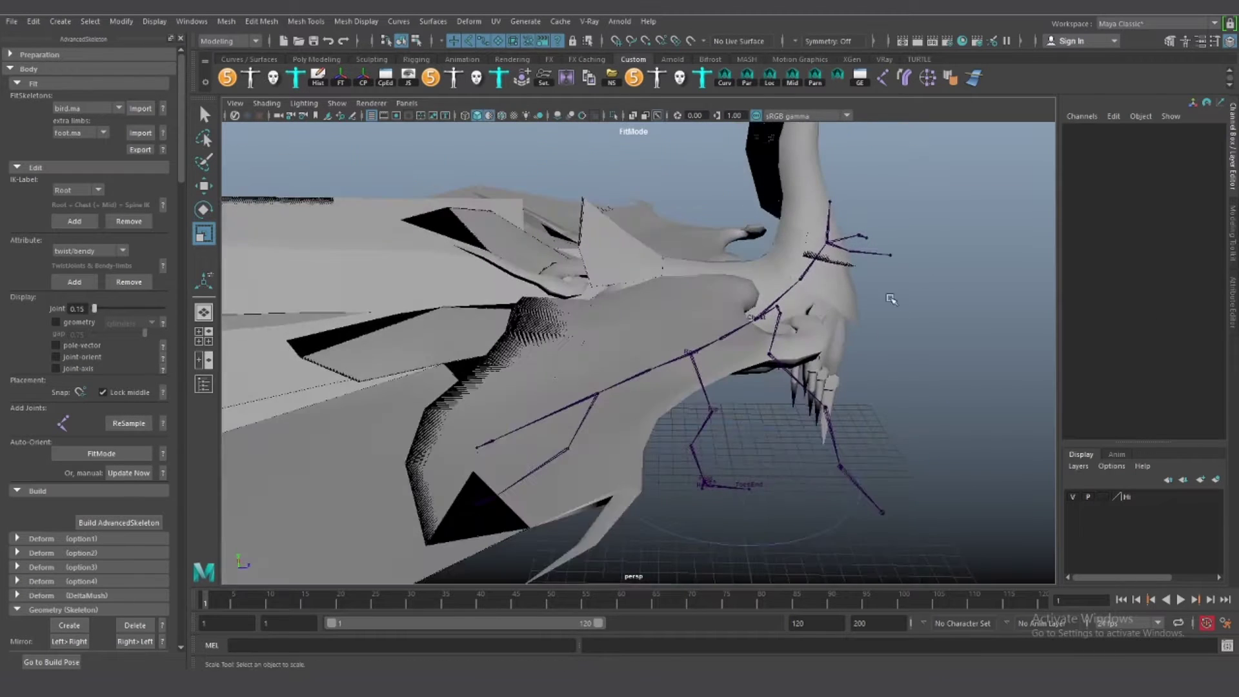
Set the perspective camera's far clip plane to 100000000 and near clip plane to 1
key(ctrl+a)
click(307, 119)
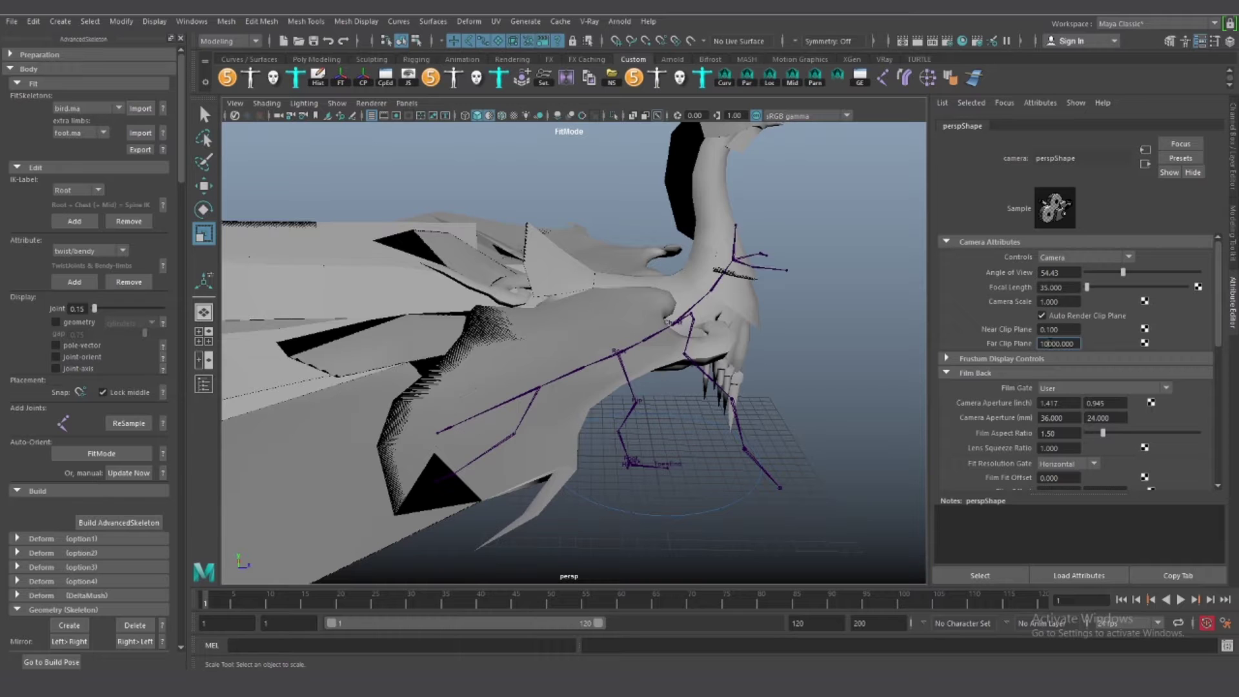
key(Return)
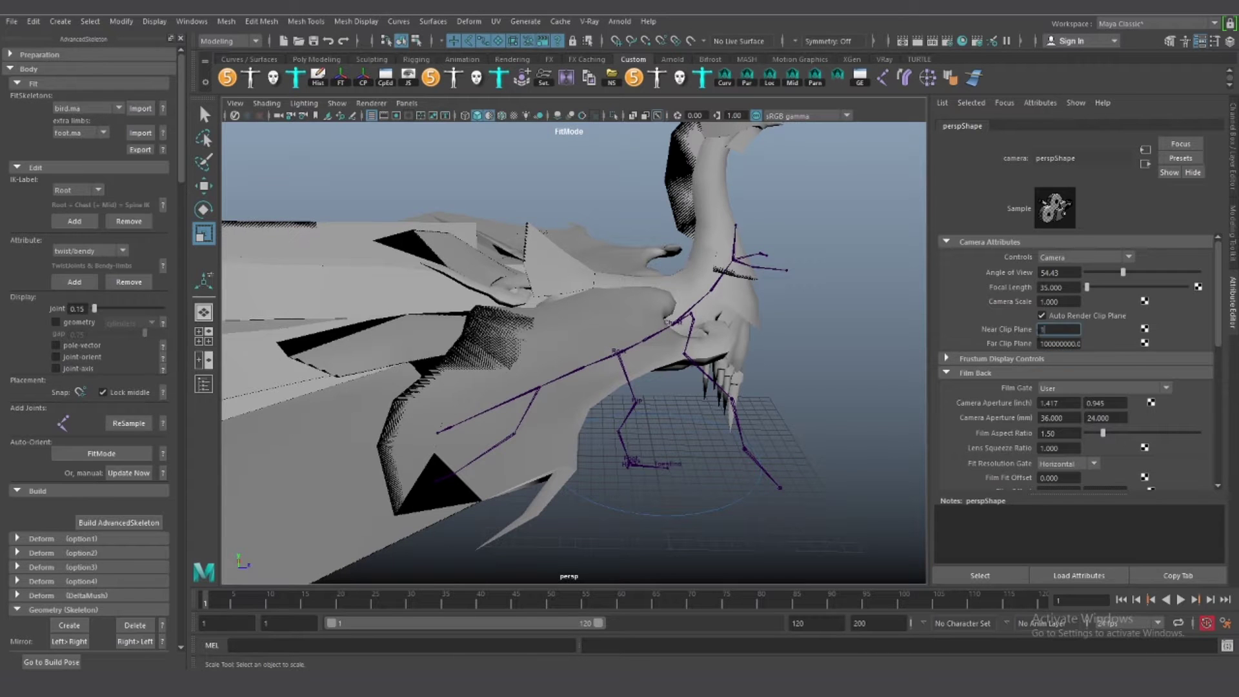
key(Return)
mouse_move(740, 394)
alt+mouse_down()
mouse_move(705, 458)
mouse_move(742, 361)
mouse_move(742, 258)
alt+mouse_up()
key(ctrl+a)
Switch to the left orthographic view and select the skeleton's Root joint for moving
scroll(742, 335, up, 5)
click(742, 323)
key(space)
key(w)
scroll(741, 323, down, 5)
scroll(632, 323, up, 3)
click(632, 321)
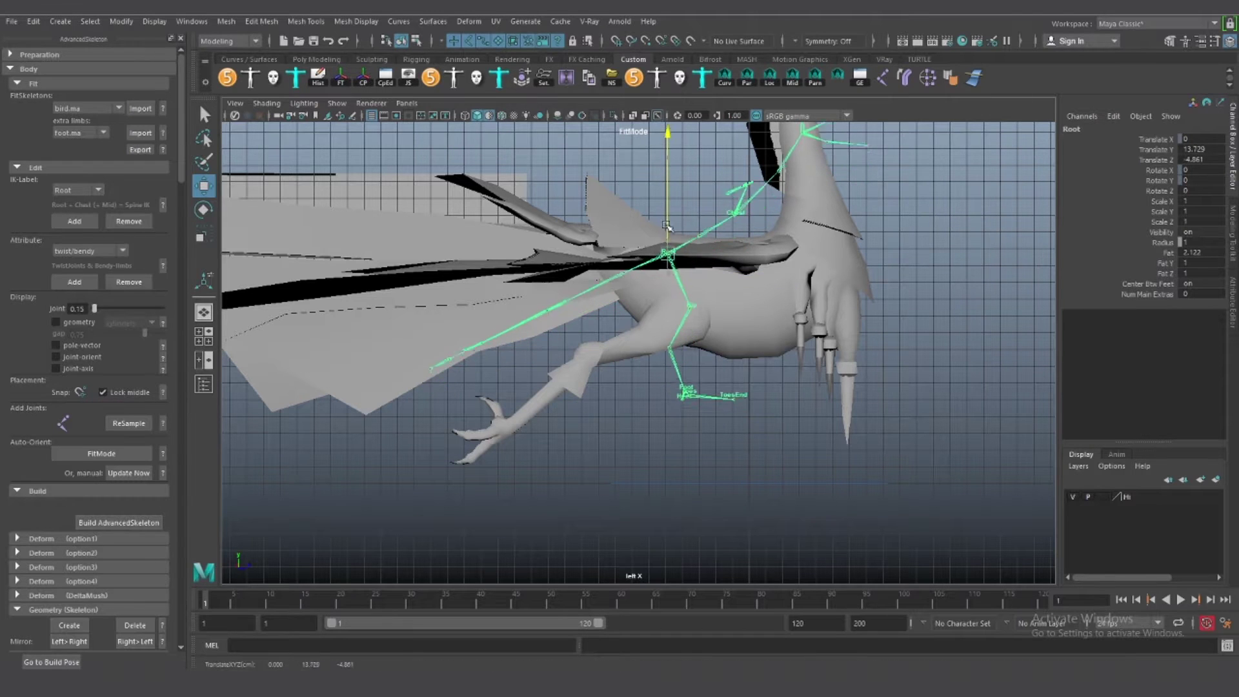
Move the Knee joint into the phoenix's knee
click(693, 284)
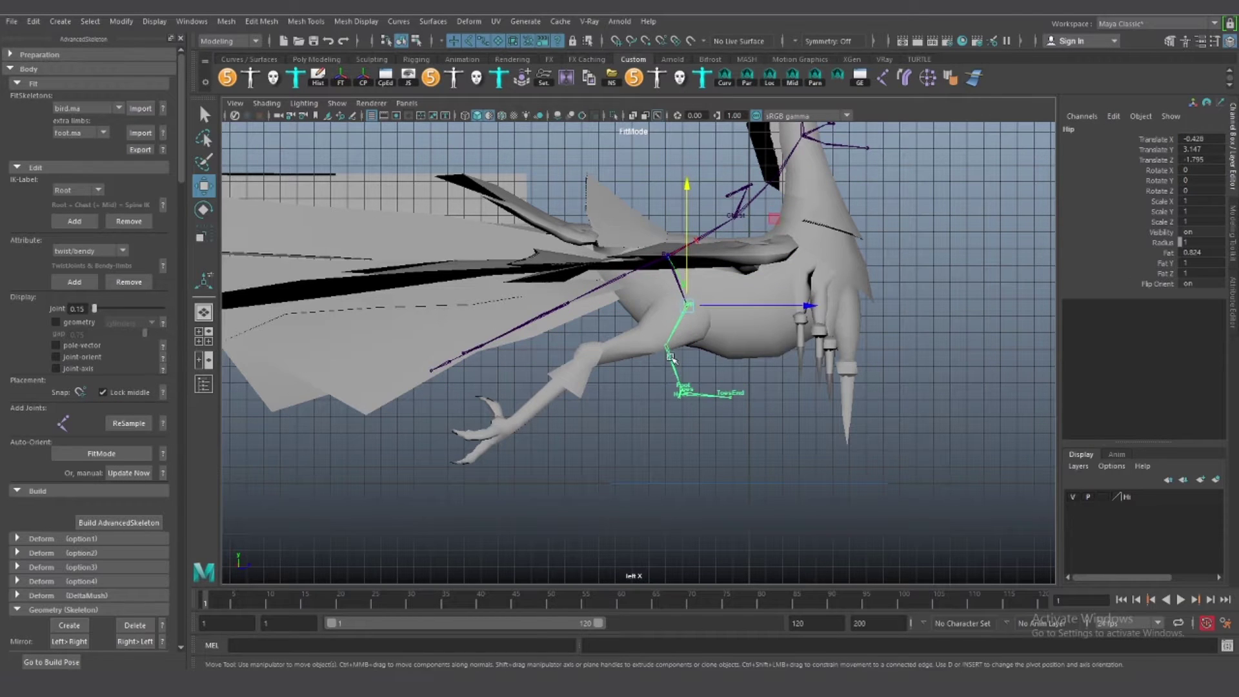
click(688, 302)
drag(688, 302, 596, 353)
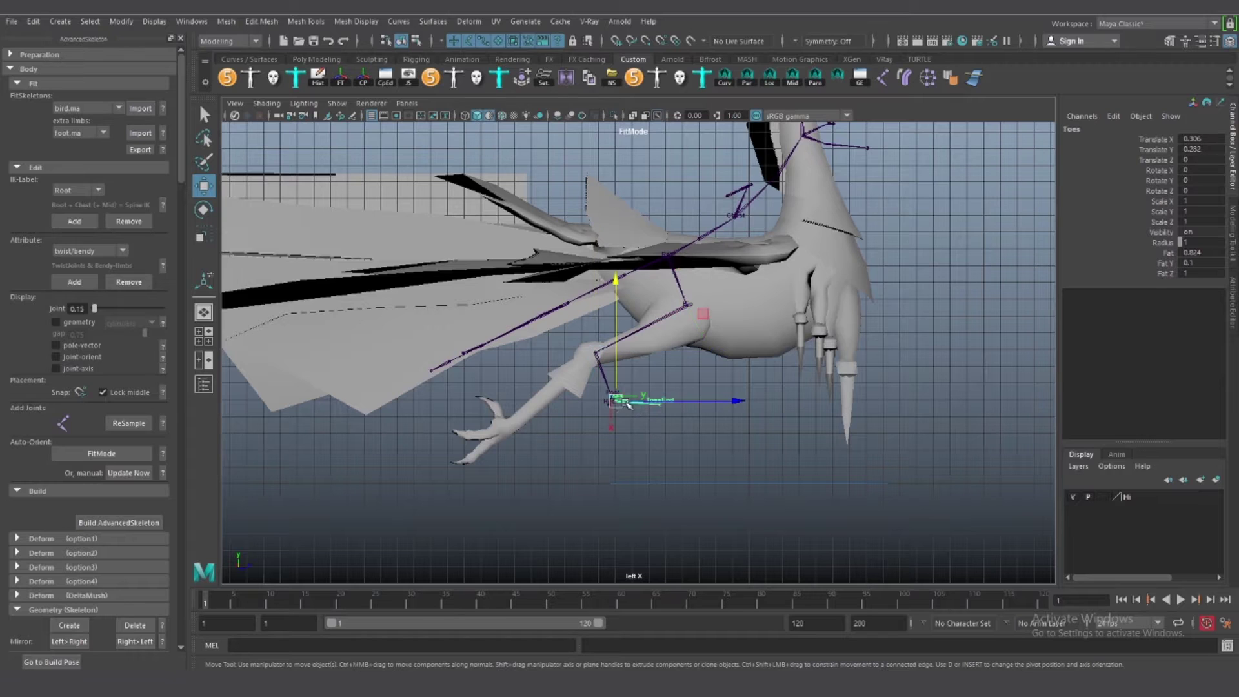
scroll(626, 403, up, 2)
scroll(626, 403, up, 4)
Move the Ankle joint into the foot and rotate the ankle chain to point down
click(714, 381)
drag(713, 381, 480, 432)
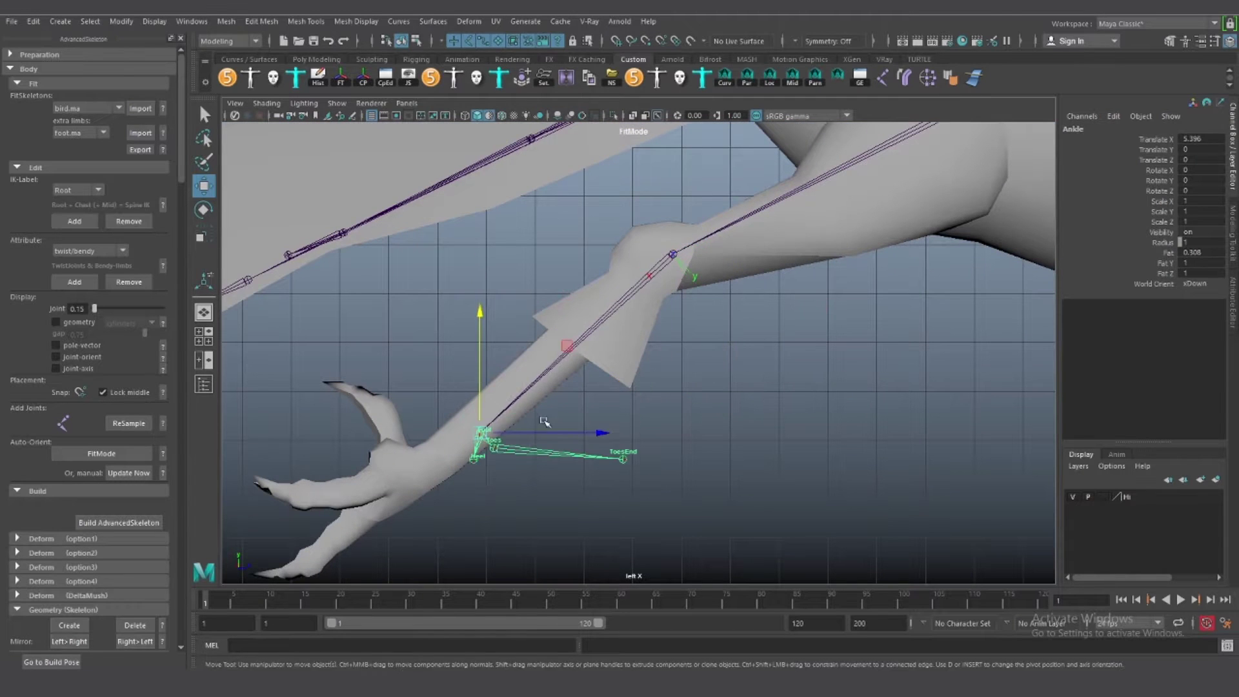
scroll(544, 421, down, 2)
drag(561, 371, 495, 348)
key(e)
mouse_move(609, 361)
mouse_down()
mouse_move(607, 461)
mouse_move(568, 481)
mouse_up()
scroll(607, 460, up, 1)
Place the Toes joint in the toes, check the Heel joint, and return to the left view
key(w)
click(516, 390)
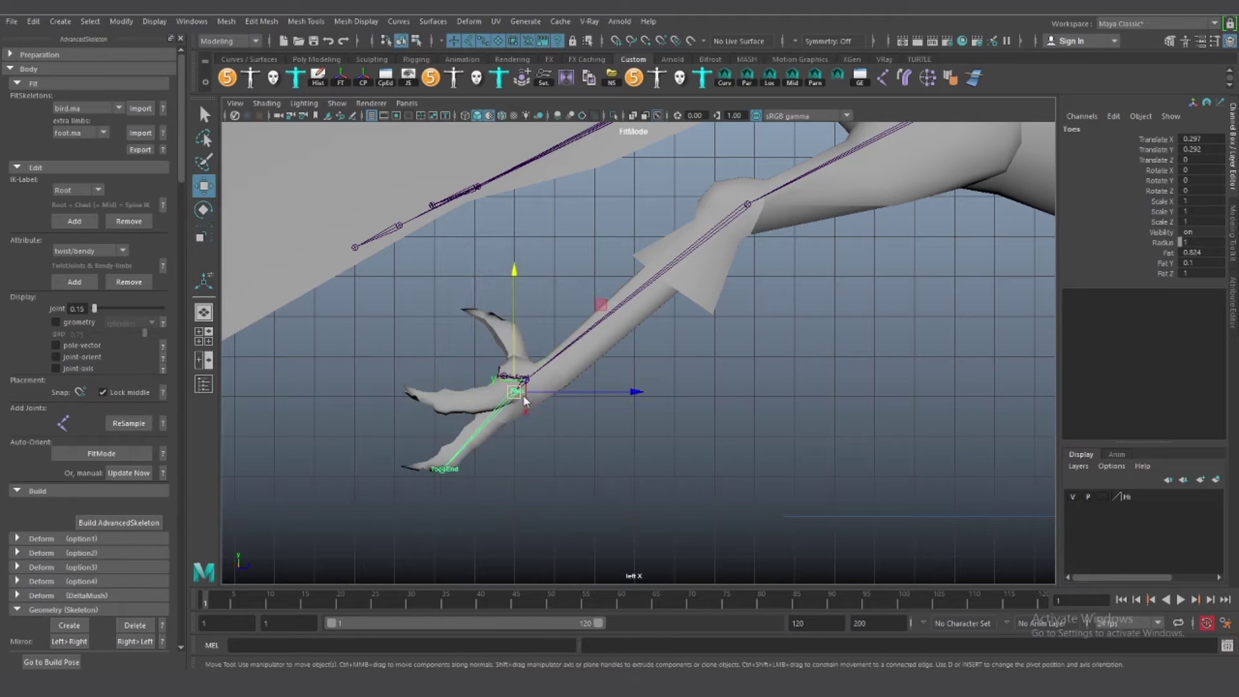
drag(524, 399, 526, 426)
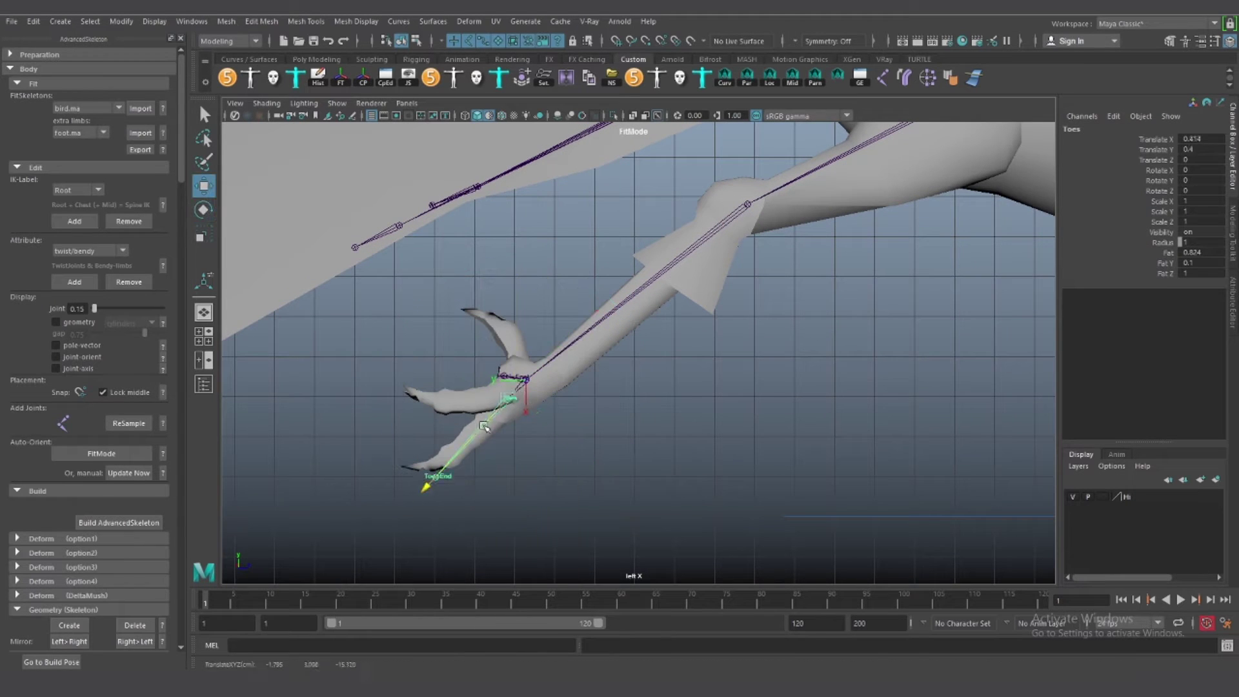
click(507, 358)
click(594, 452)
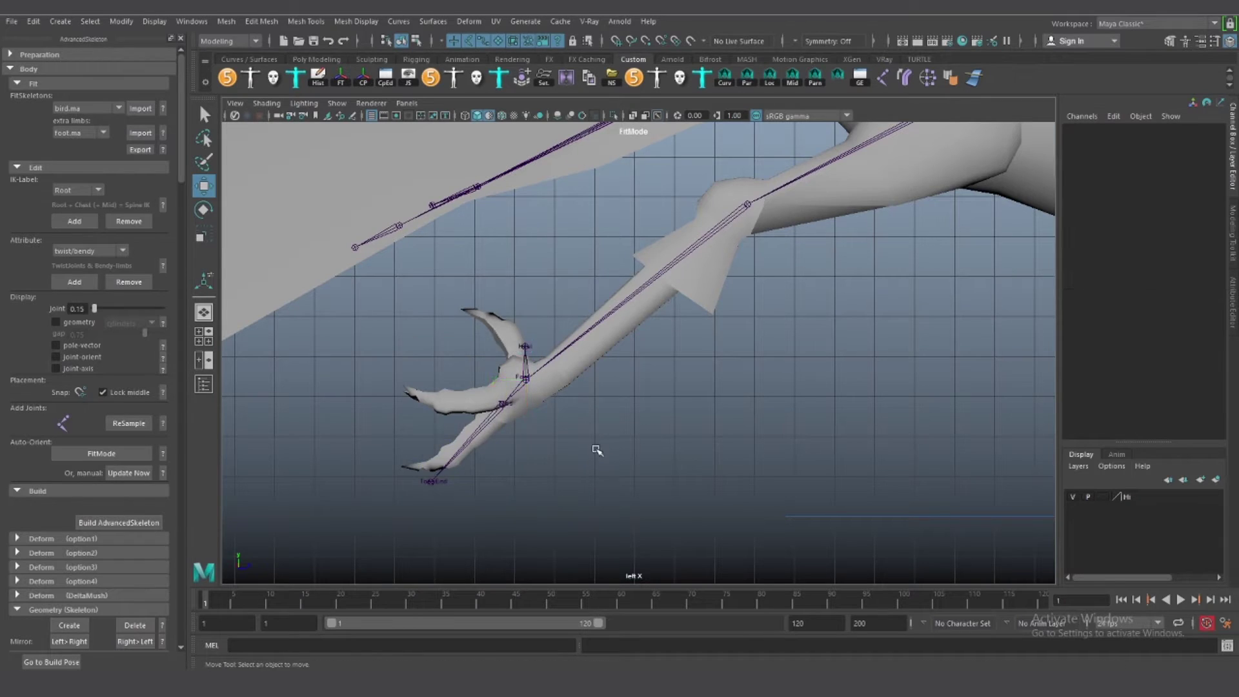
mouse_move(595, 452)
alt+mouse_down()
mouse_move(609, 406)
mouse_move(626, 466)
mouse_move(800, 400)
mouse_move(709, 336)
alt+mouse_up()
key(space)
key(space)
scroll(671, 277, down, 3)
Lower the Chest joint into the body along world axes and move the Neck joint into the neck
click(590, 282)
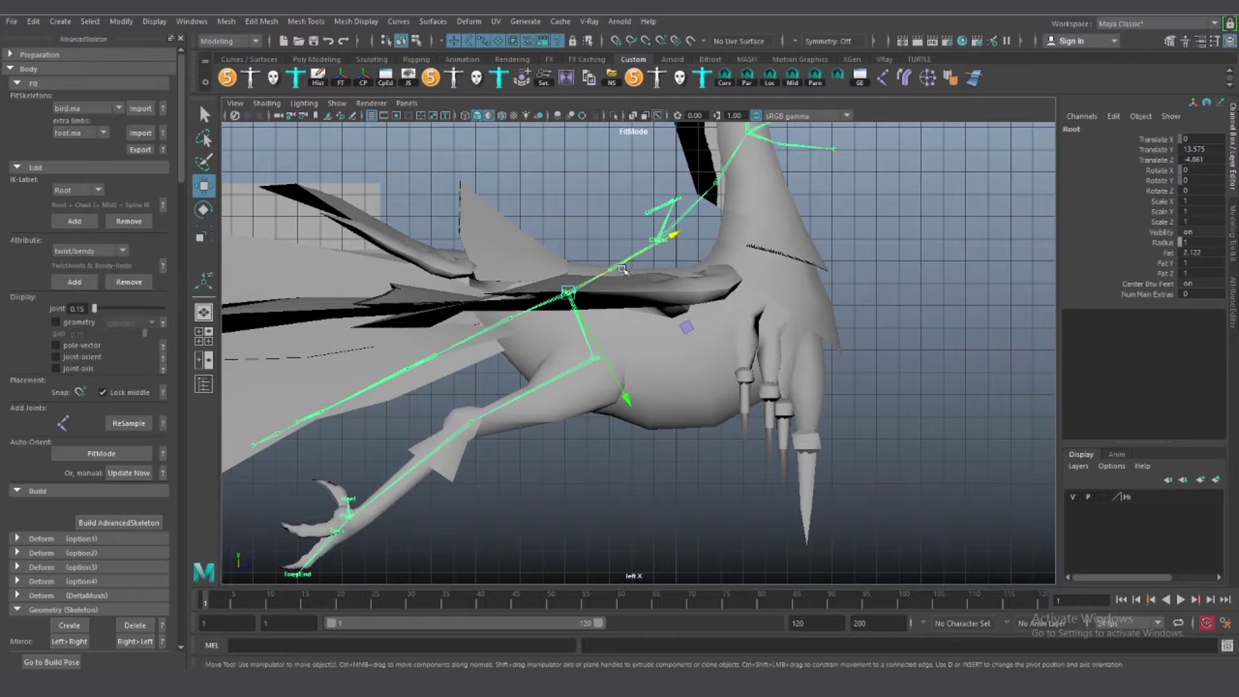
click(658, 240)
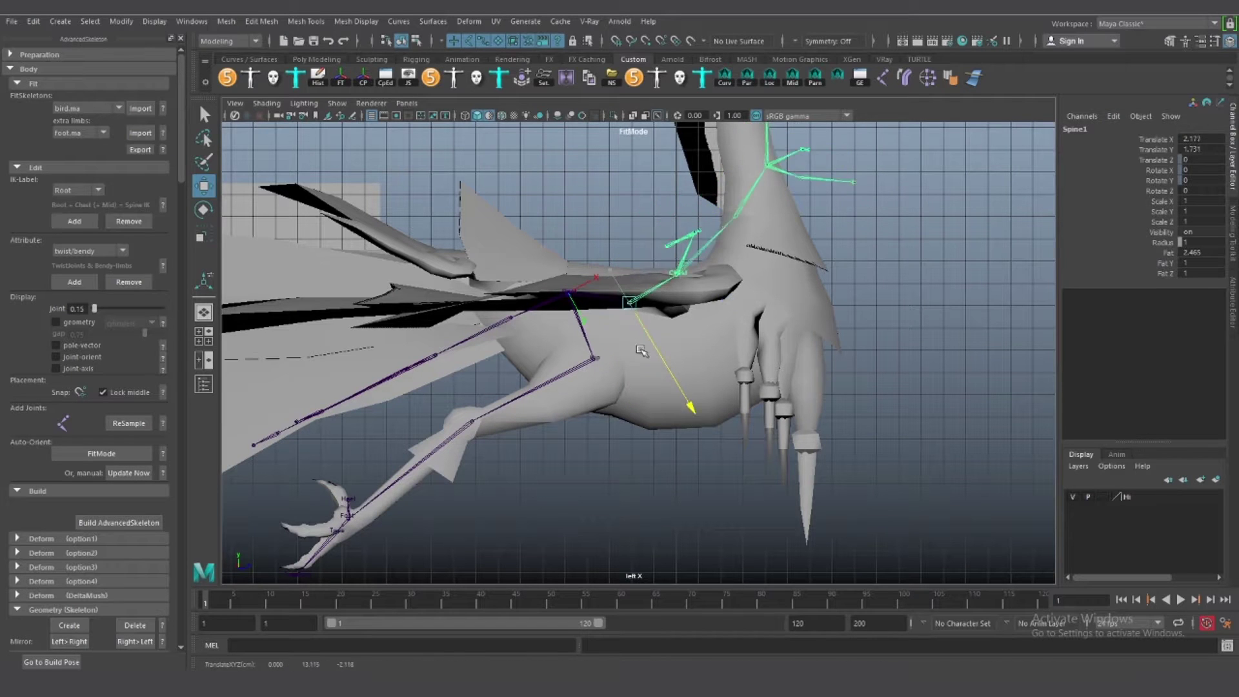
mouse_move(658, 240)
mouse_down()
mouse_move(681, 276)
mouse_move(626, 290)
mouse_up()
click(689, 293)
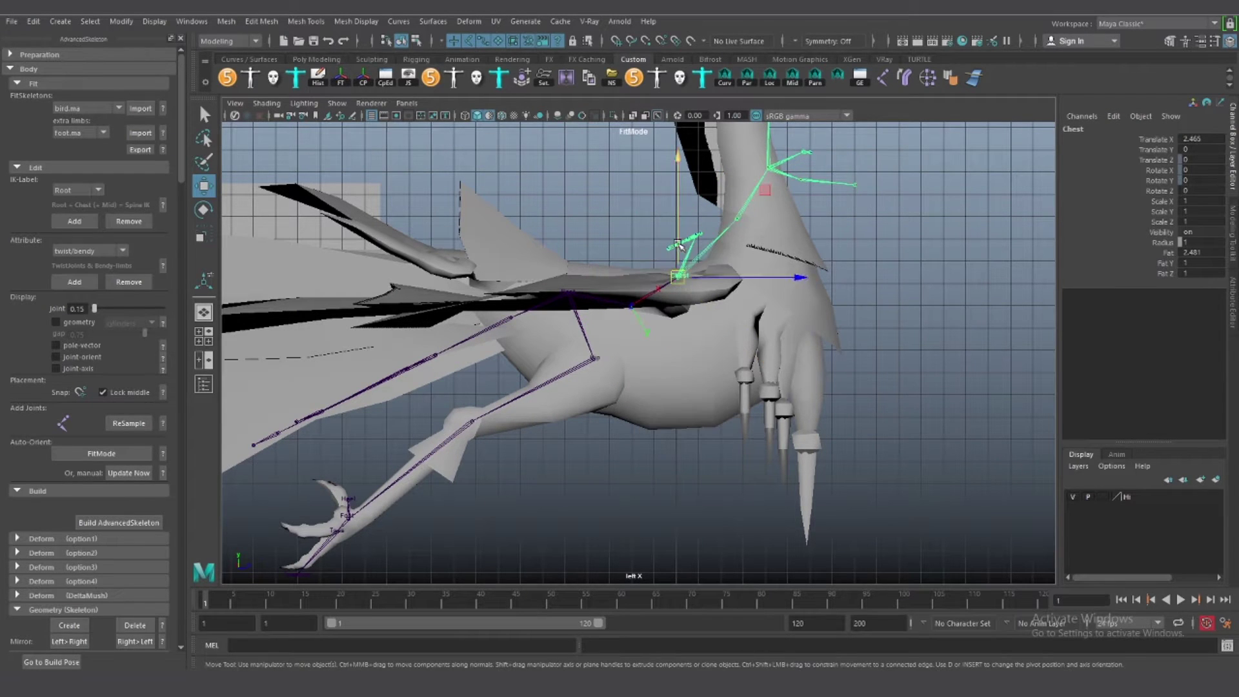
middle_drag(710, 245, 710, 274)
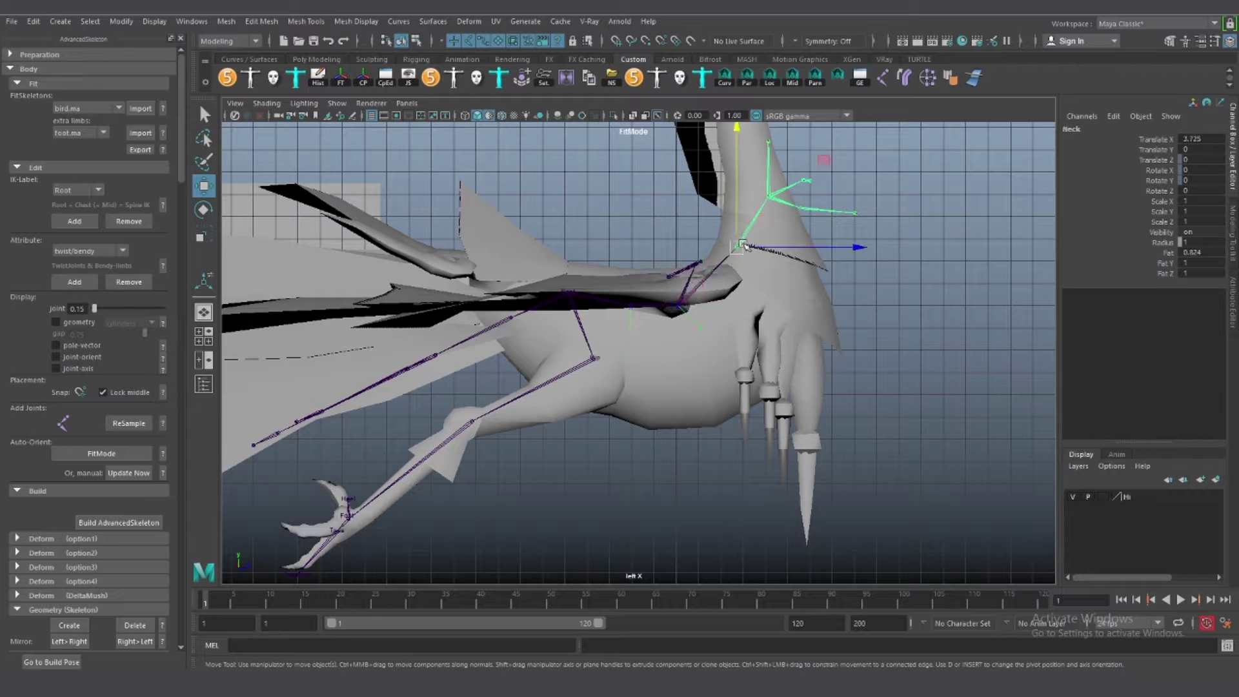
drag(744, 245, 761, 222)
Move the Head joint up into the phoenix's head
alt+middle_drag(805, 140, 730, 317)
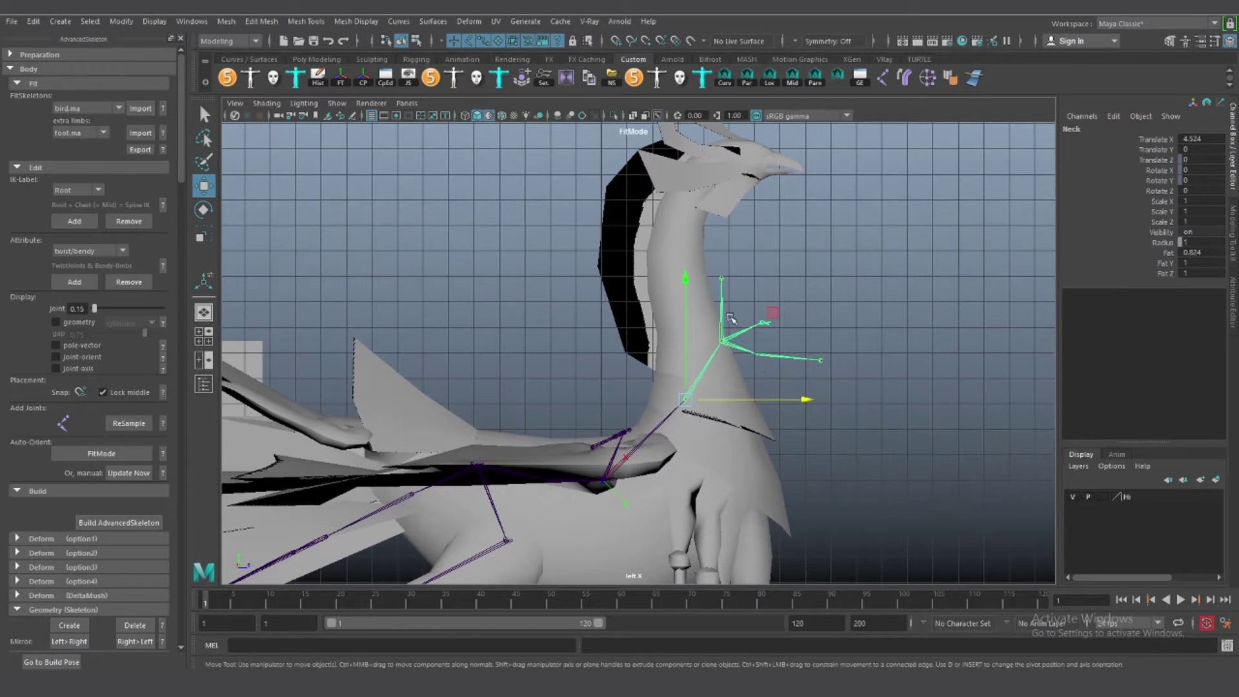
click(721, 278)
drag(722, 279, 723, 197)
alt+middle_drag(807, 277, 773, 389)
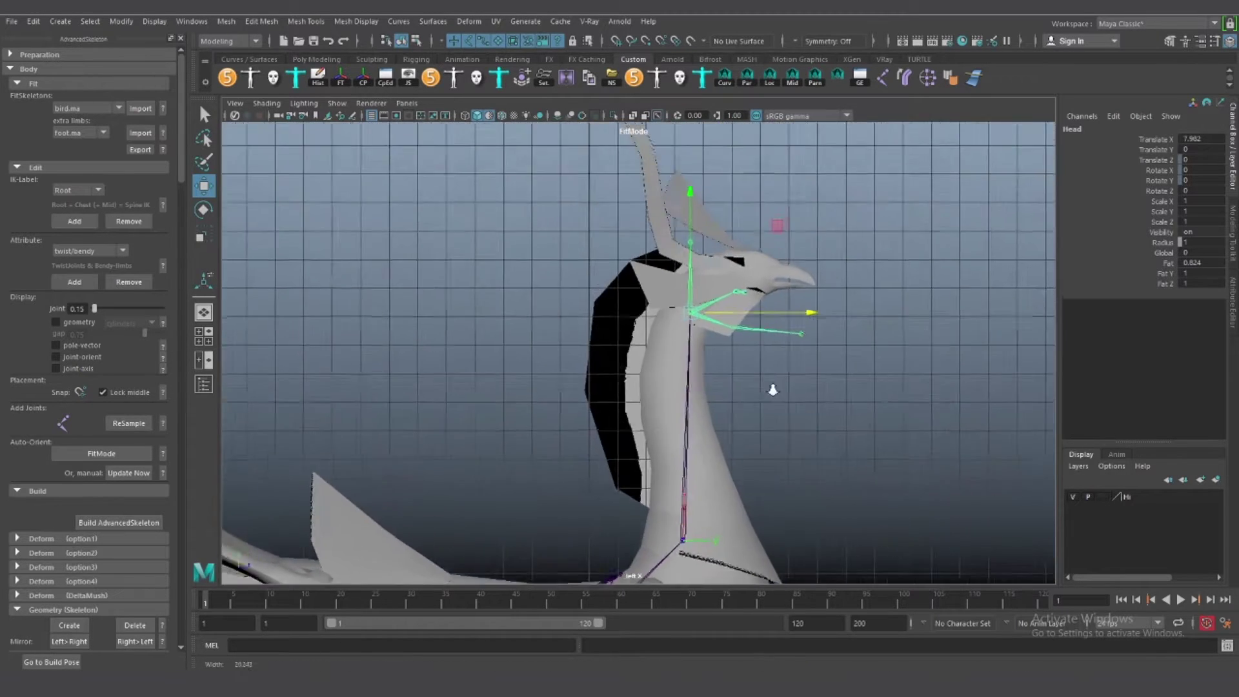
scroll(772, 390, up, 5)
Place the Jaw and JawEnd in the beak, HeadEnd atop the head, and shift Head into the skull
click(761, 406)
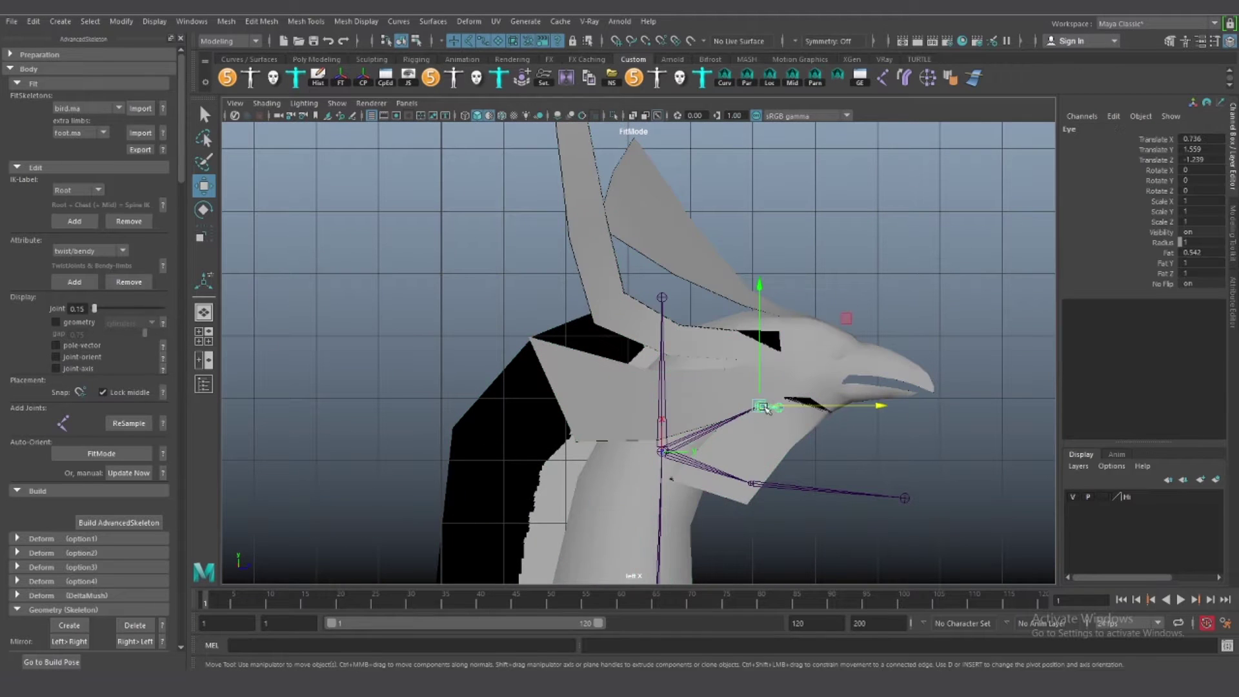
click(750, 483)
drag(750, 482, 796, 390)
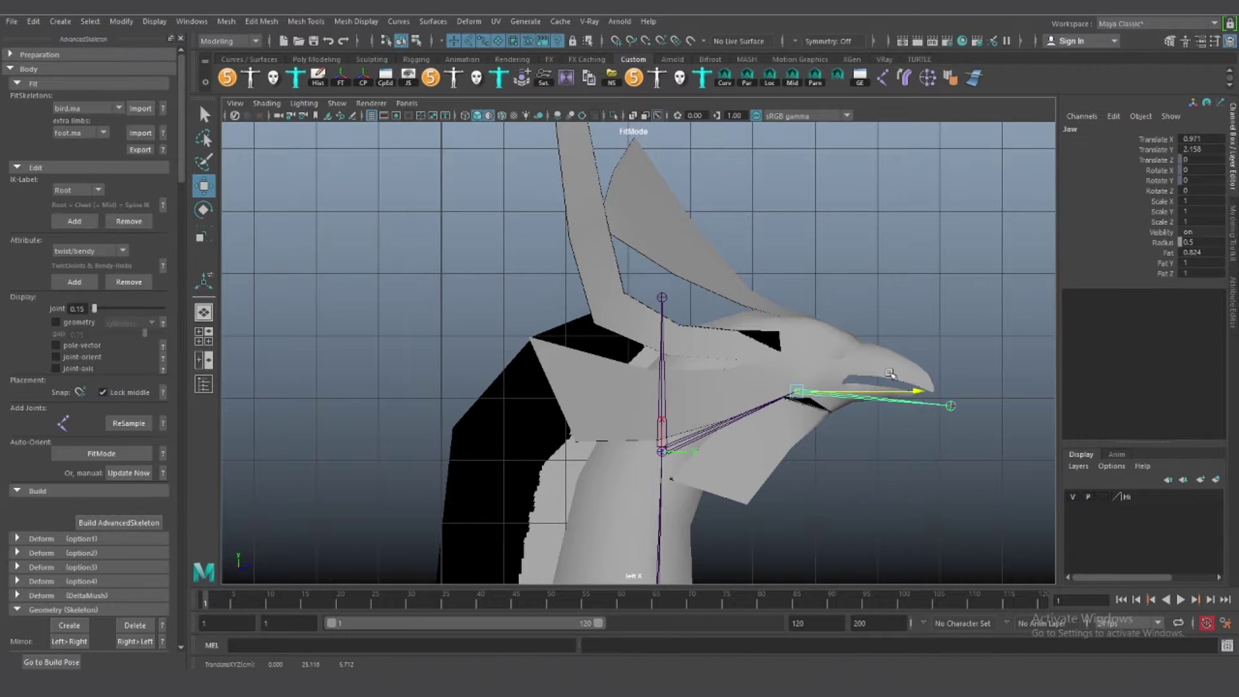
drag(943, 403, 896, 368)
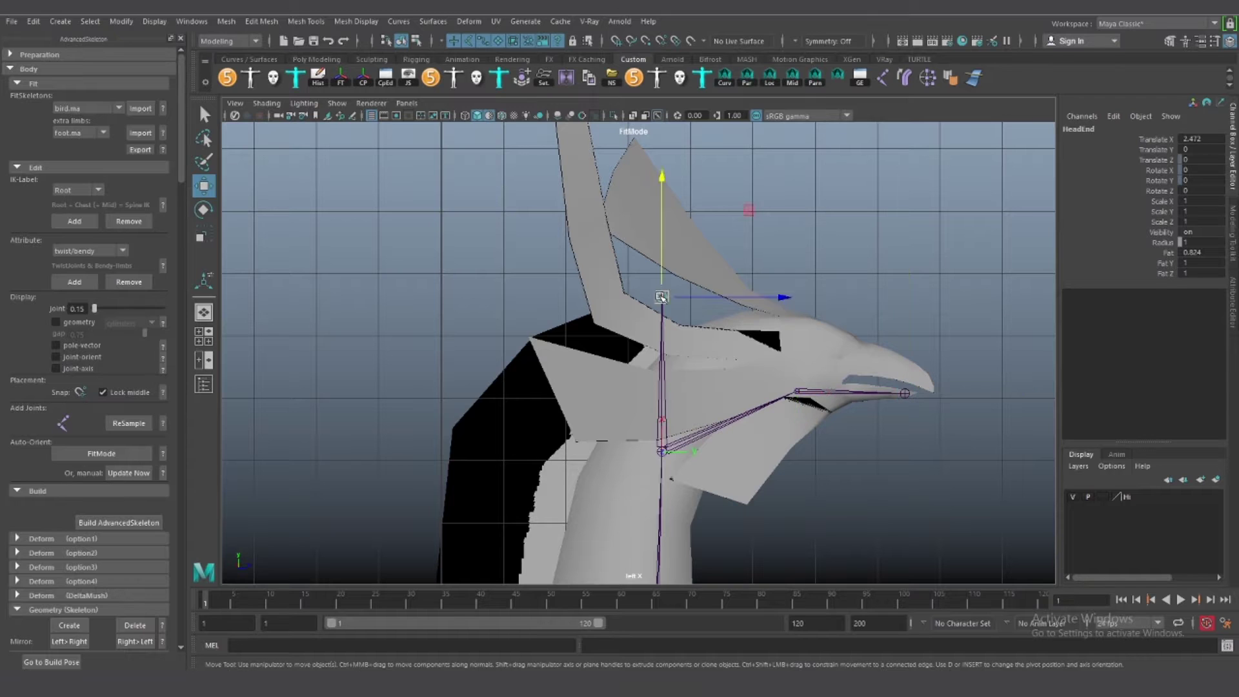
drag(661, 297, 802, 317)
click(661, 451)
drag(661, 451, 735, 451)
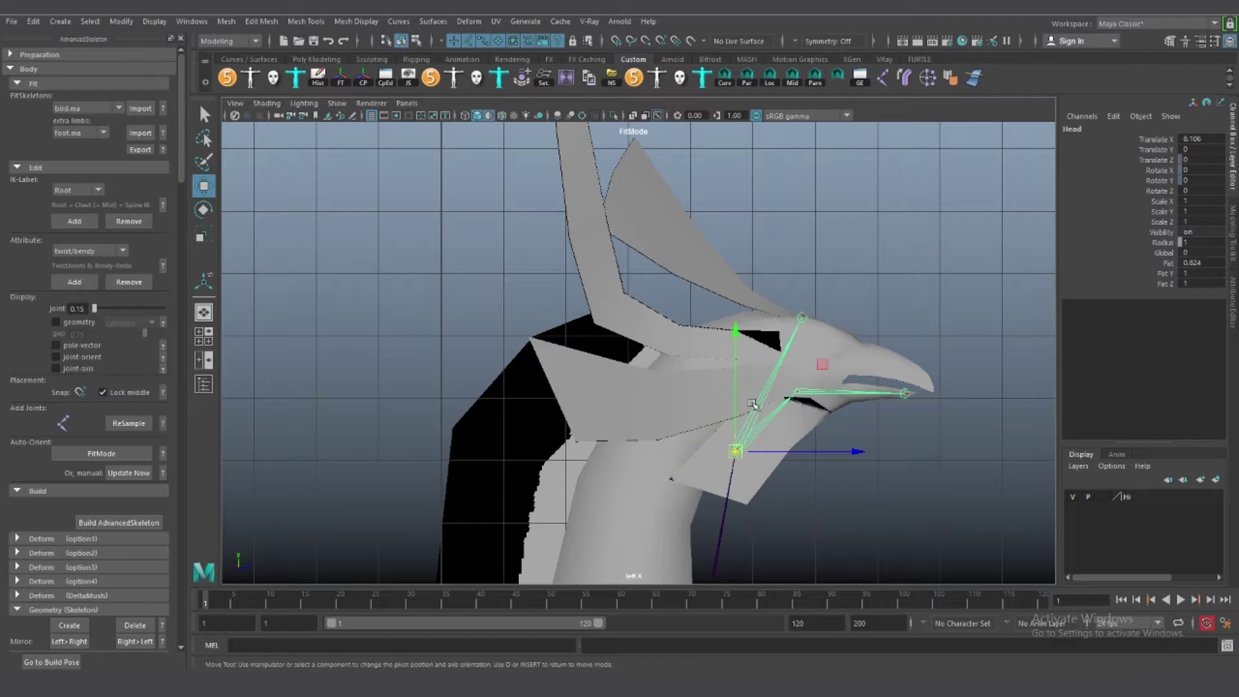
scroll(791, 385, down, 5)
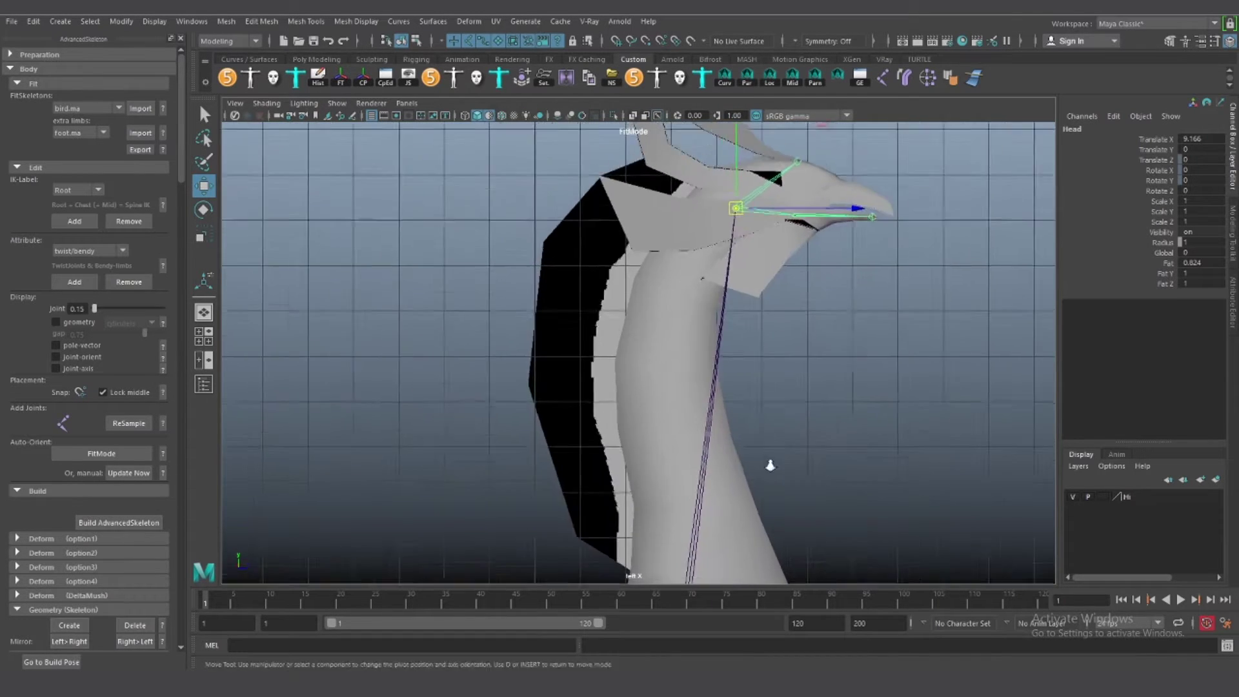
click(719, 347)
Move the Shoulder into the wing root, the Elbow down into the wing, and the Wrist outward
drag(726, 327, 698, 342)
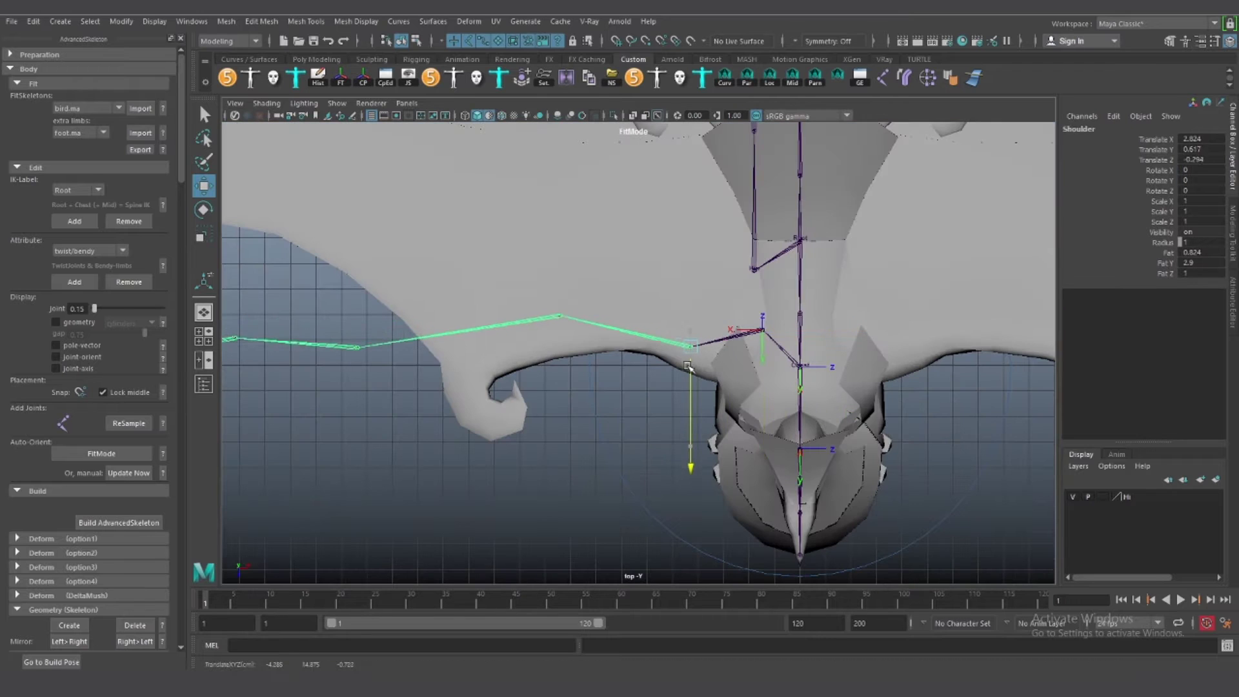
click(574, 313)
alt+middle_drag(579, 338, 773, 377)
mouse_move(772, 376)
mouse_down()
mouse_move(813, 378)
mouse_move(711, 409)
mouse_up()
click(521, 409)
mouse_move(580, 412)
mouse_down()
mouse_move(547, 264)
mouse_move(477, 261)
mouse_up()
alt+right_drag(478, 261, 450, 425)
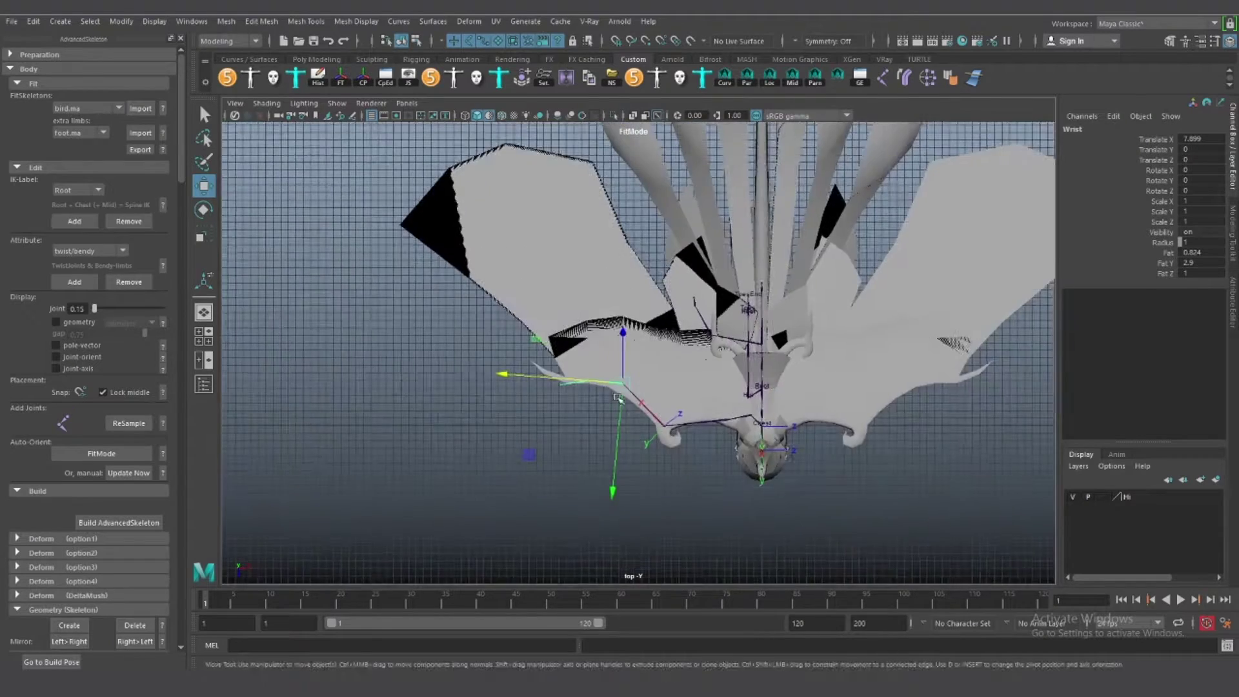
Move the IndexFinger2 joint out to the wing tip, checking it in wireframe
click(523, 365)
scroll(523, 365, up, 3)
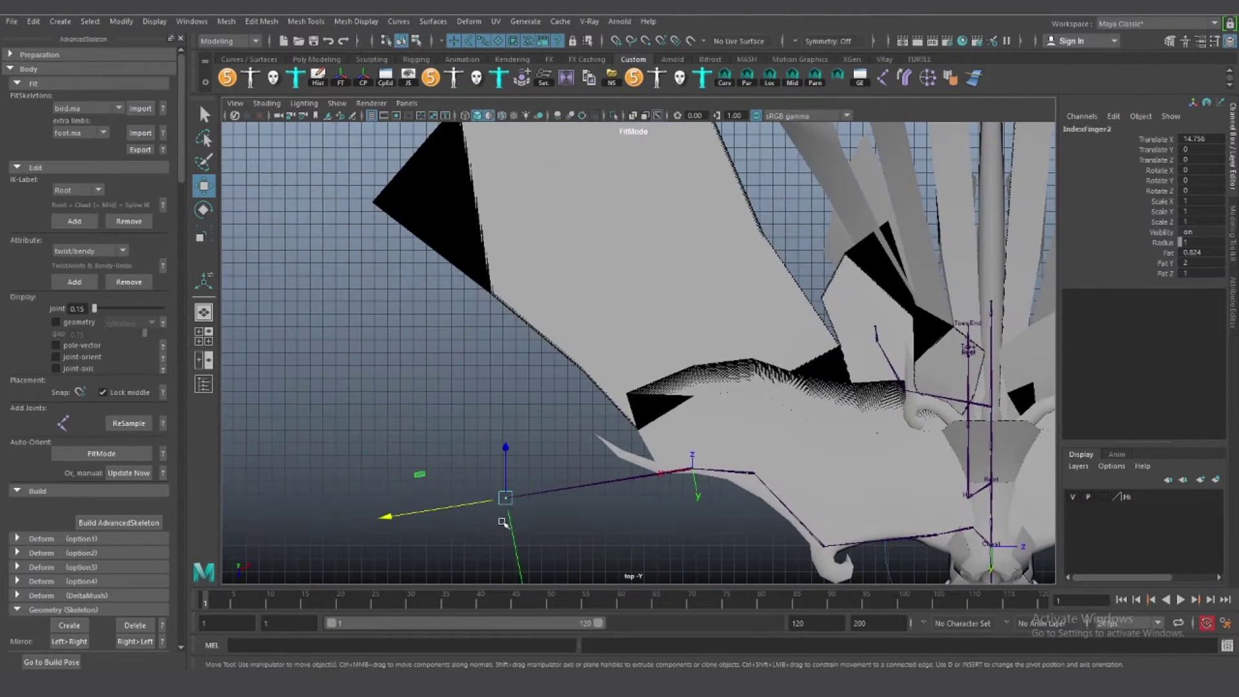
drag(619, 477, 539, 267)
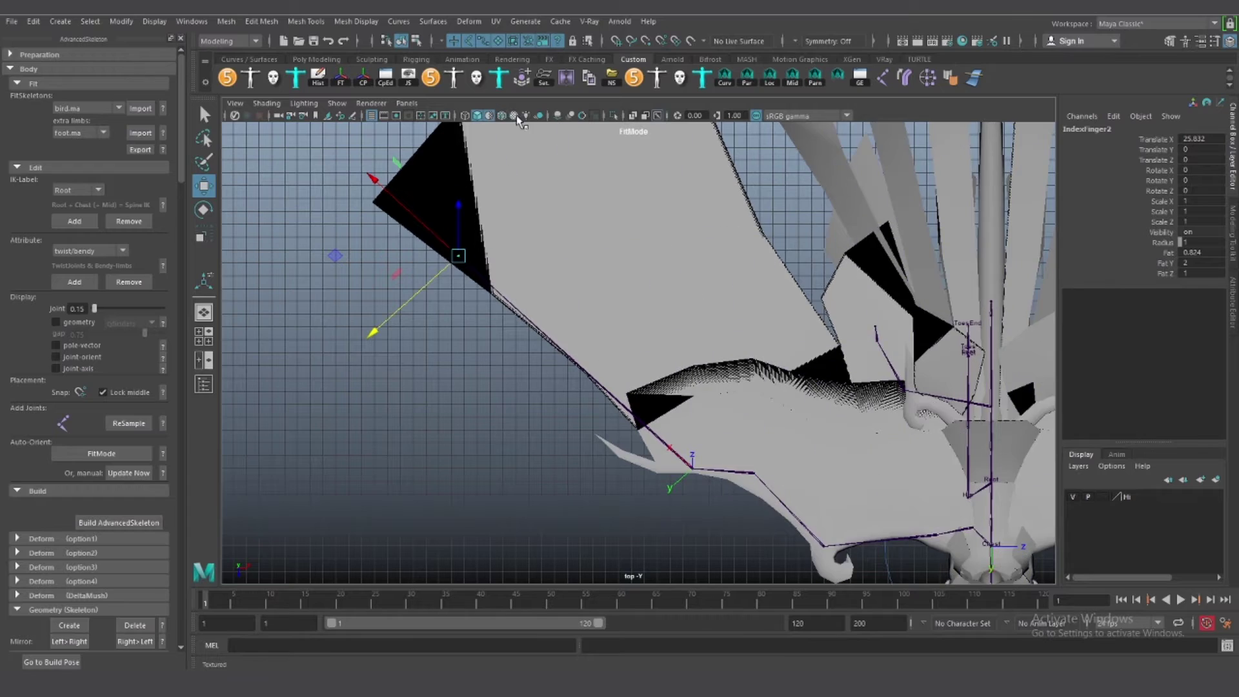
key(4)
mouse_move(458, 255)
mouse_down()
mouse_move(400, 205)
mouse_move(379, 145)
mouse_up()
key(5)
scroll(565, 324, down, 5)
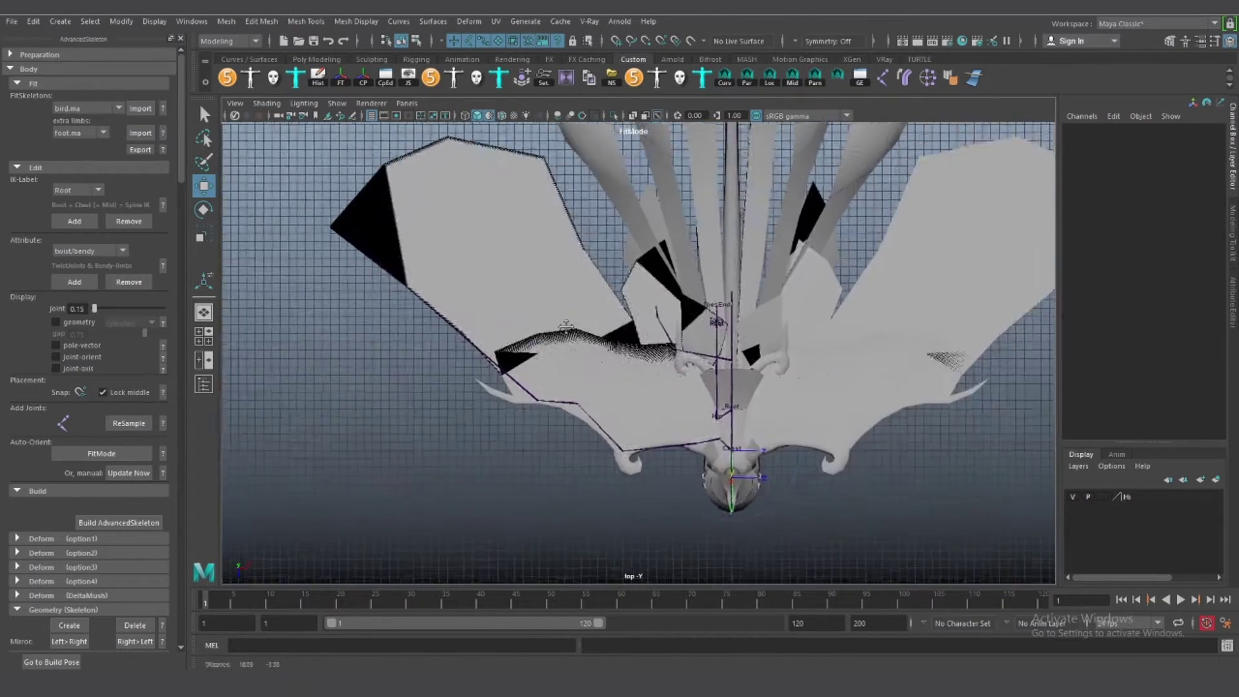
scroll(677, 400, up, 3)
Nudge the Shoulder joint and place IndexFinger1 at the wing's front corner
click(718, 403)
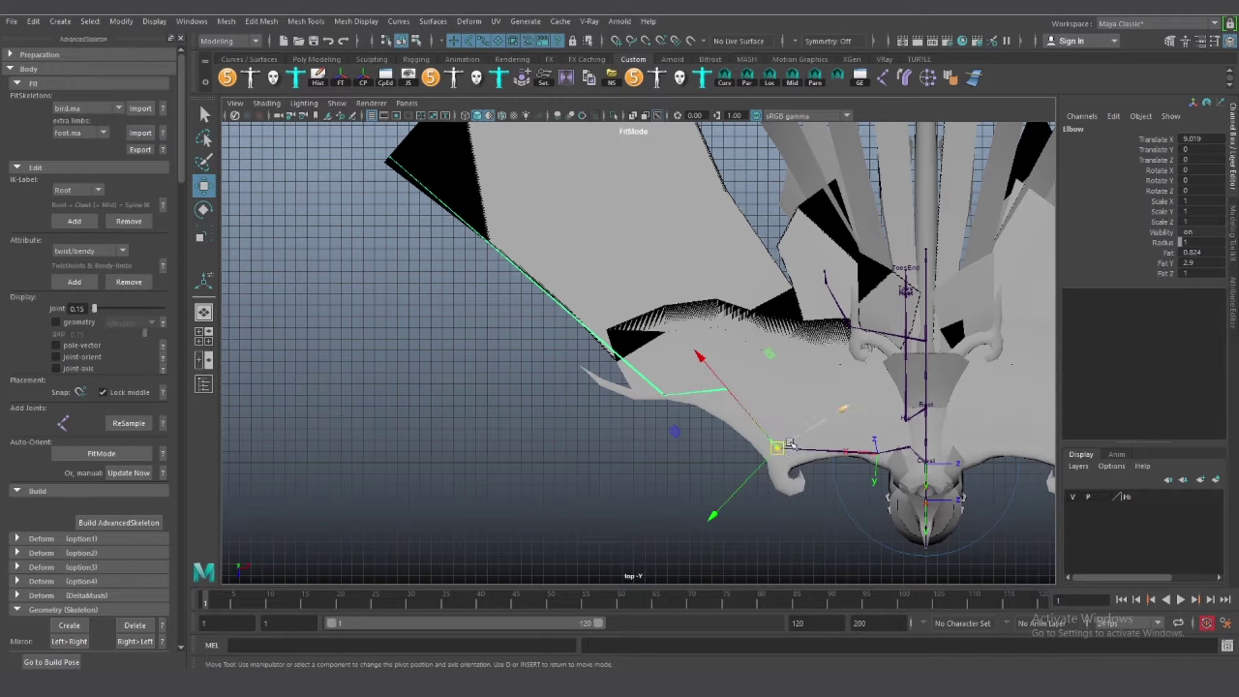
click(893, 470)
click(750, 480)
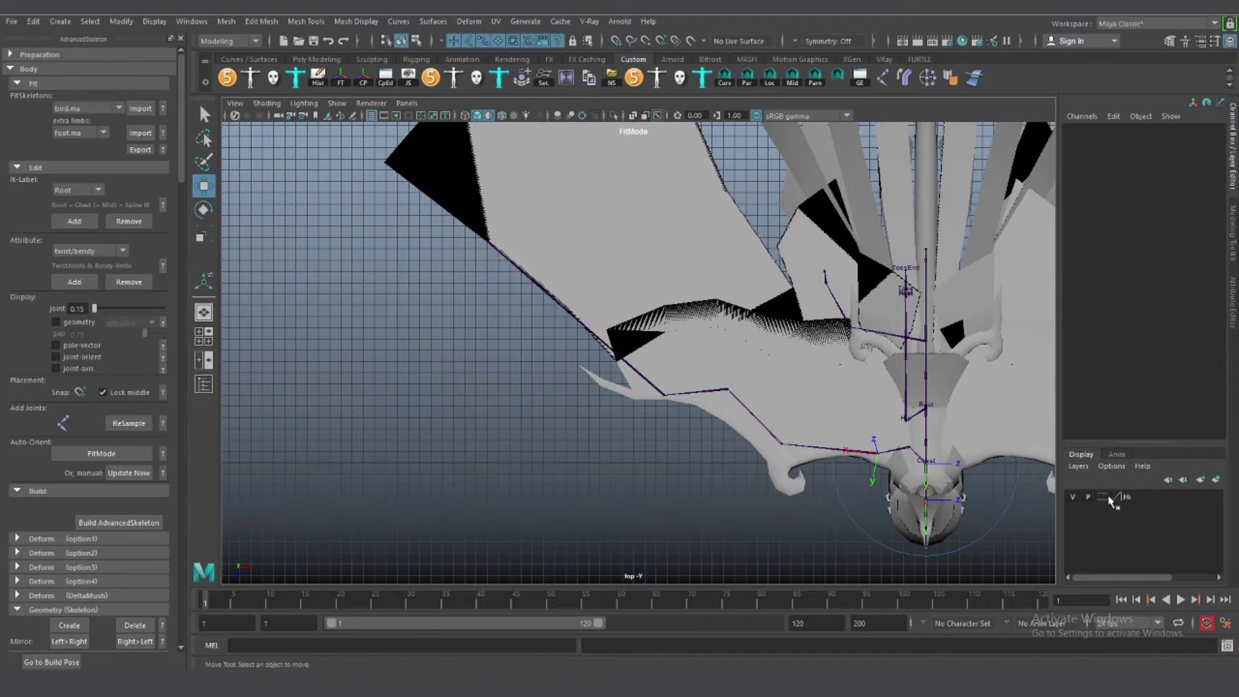
click(847, 462)
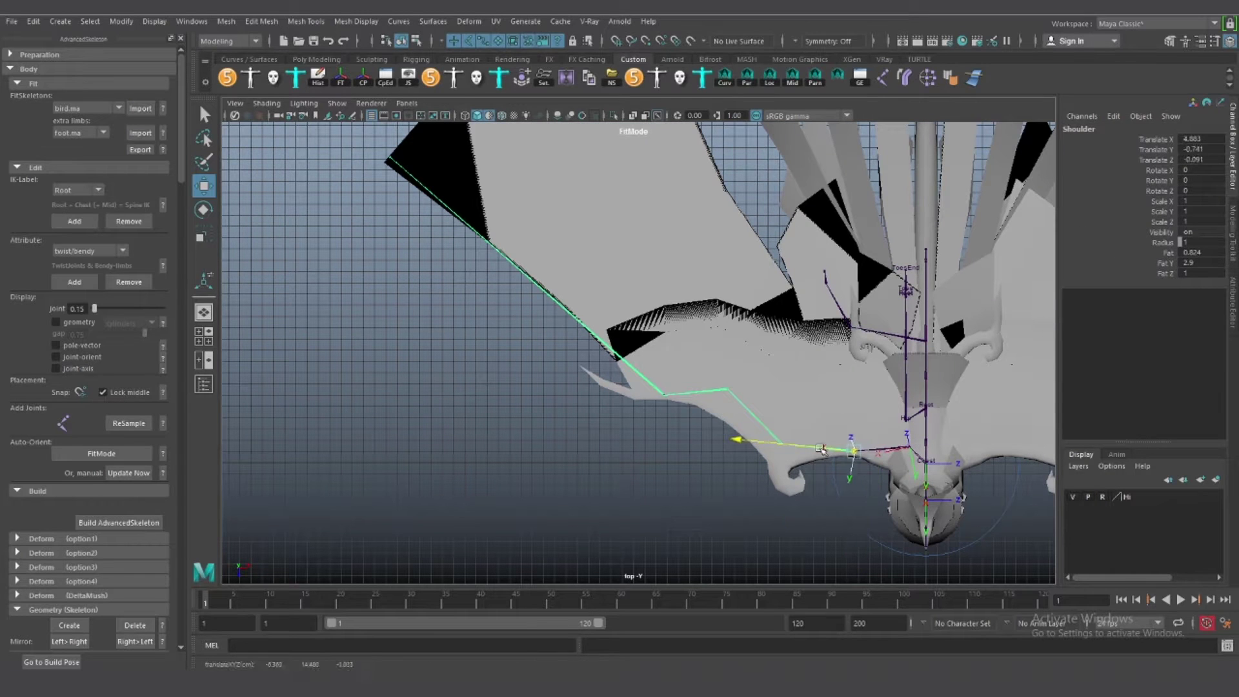
drag(820, 448, 829, 450)
key(d)
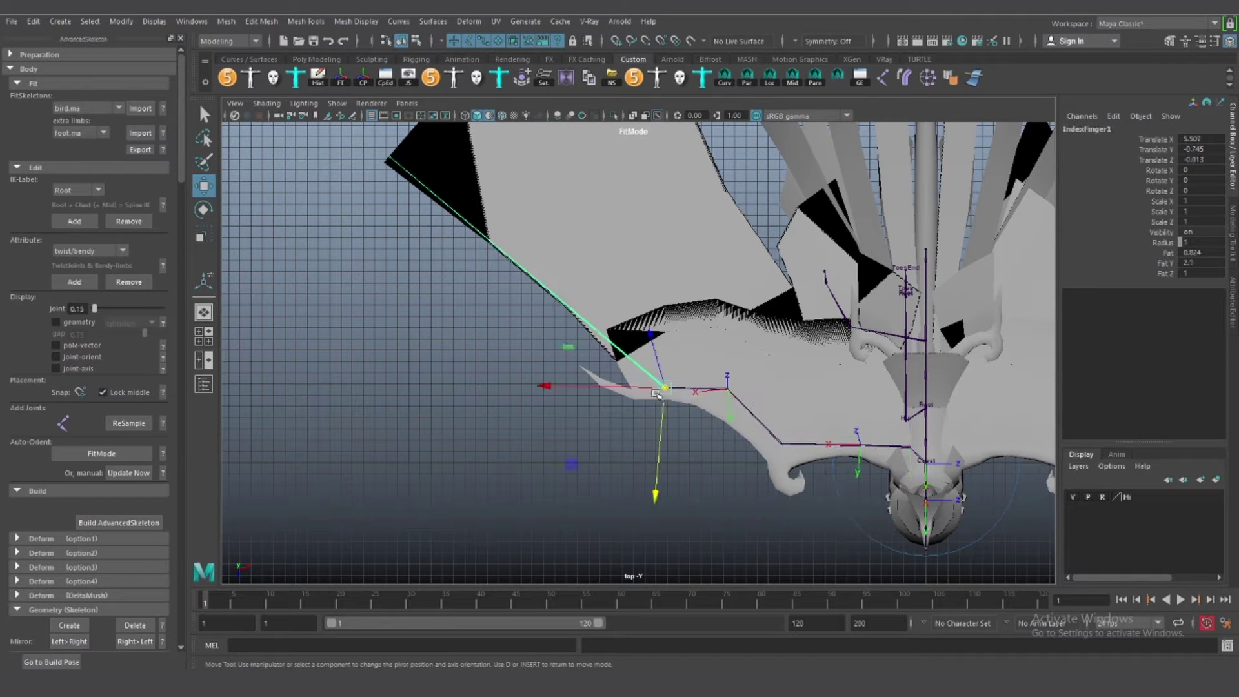
alt+middle_drag(562, 262, 527, 361)
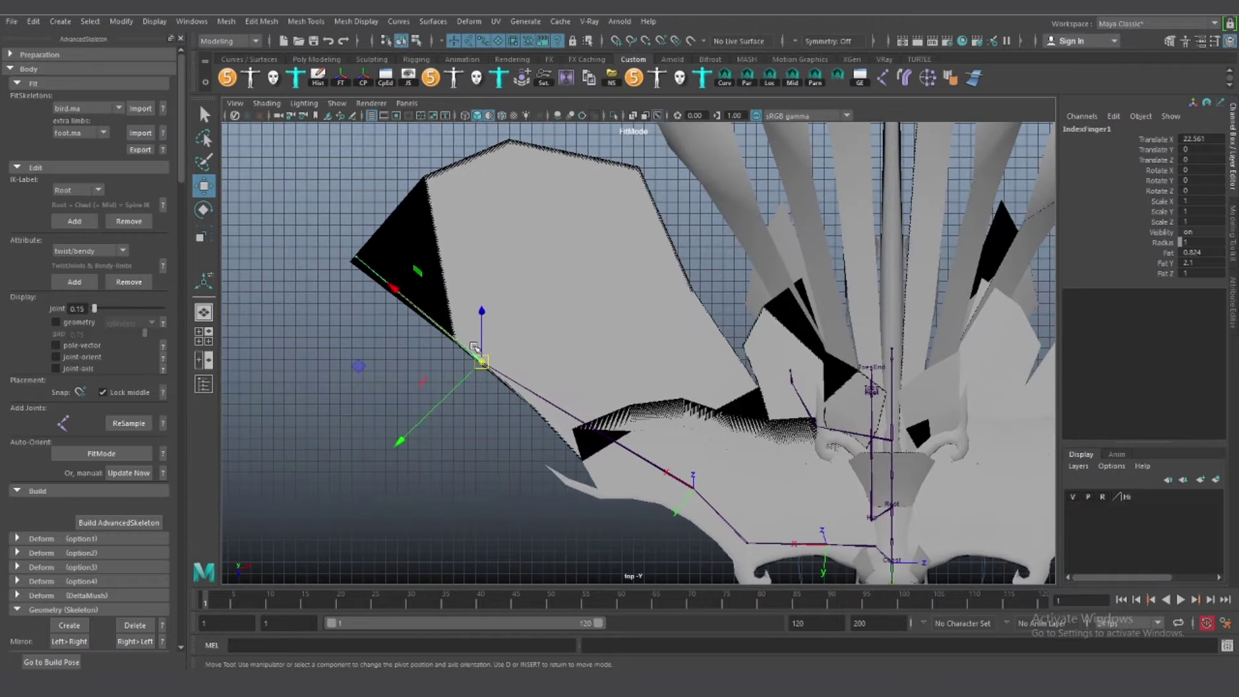
drag(480, 361, 500, 350)
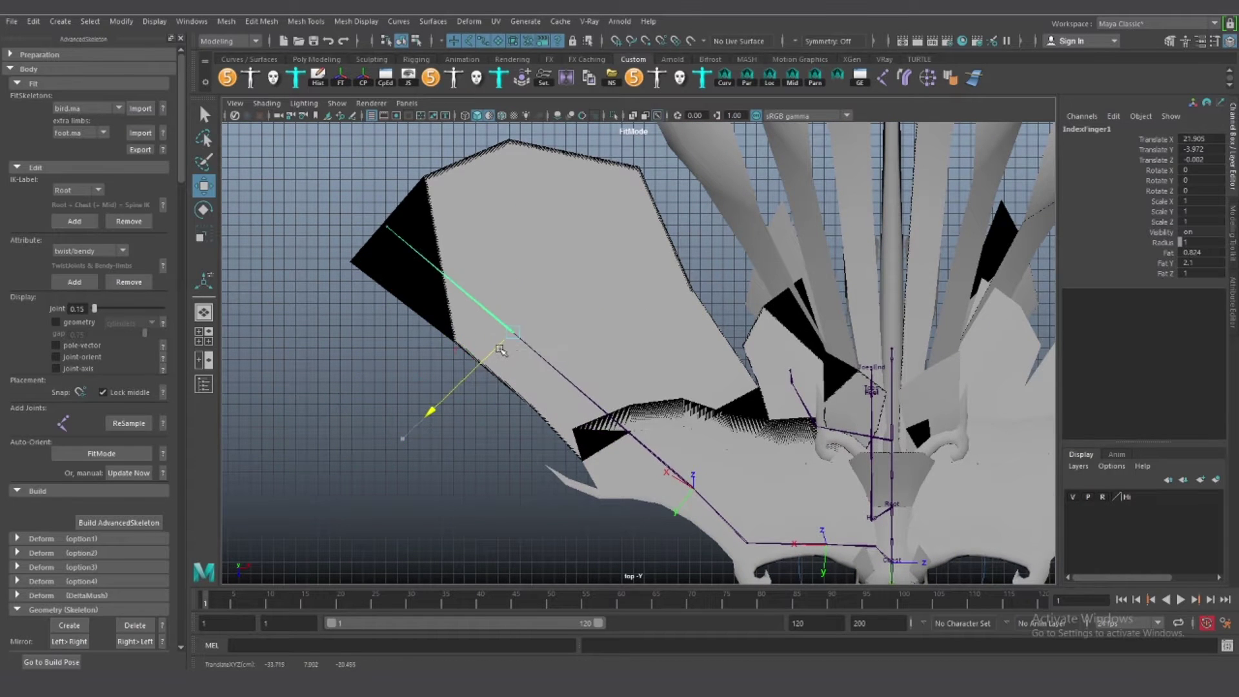
alt+middle_drag(500, 350, 503, 278)
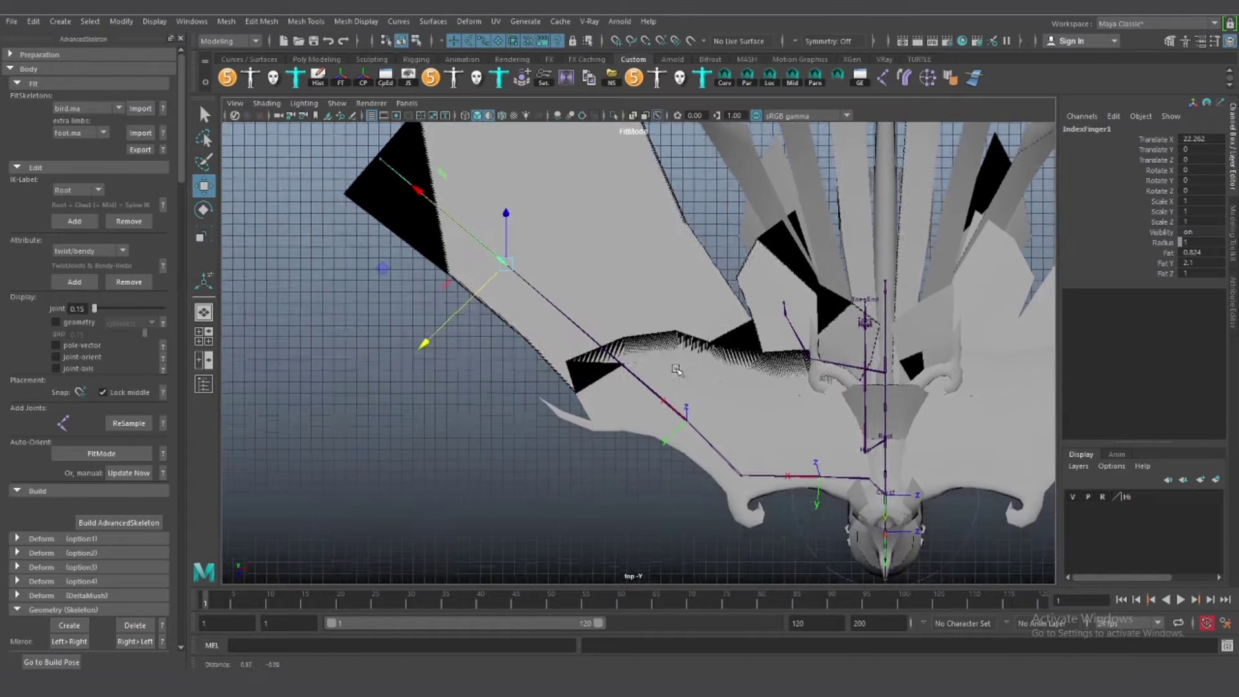
click(571, 323)
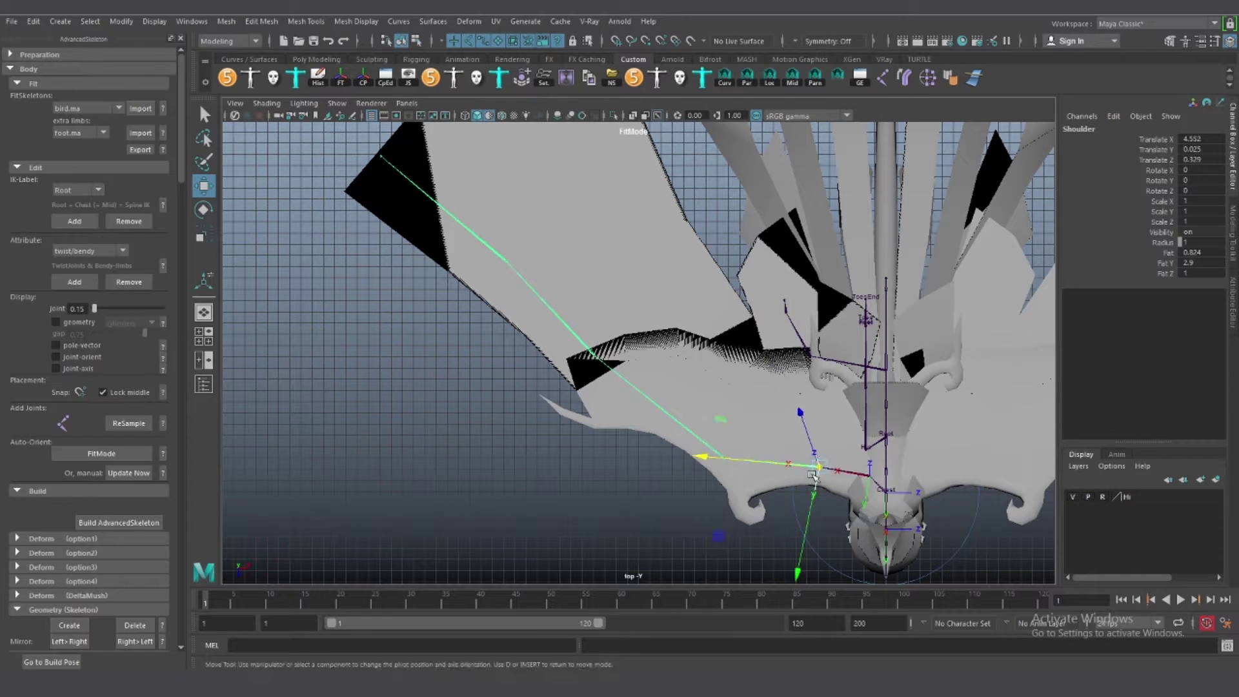
Refine the Shoulder, Scapula and Elbow joint positions along the wing
alt+middle_drag(785, 487, 630, 387)
drag(630, 387, 607, 405)
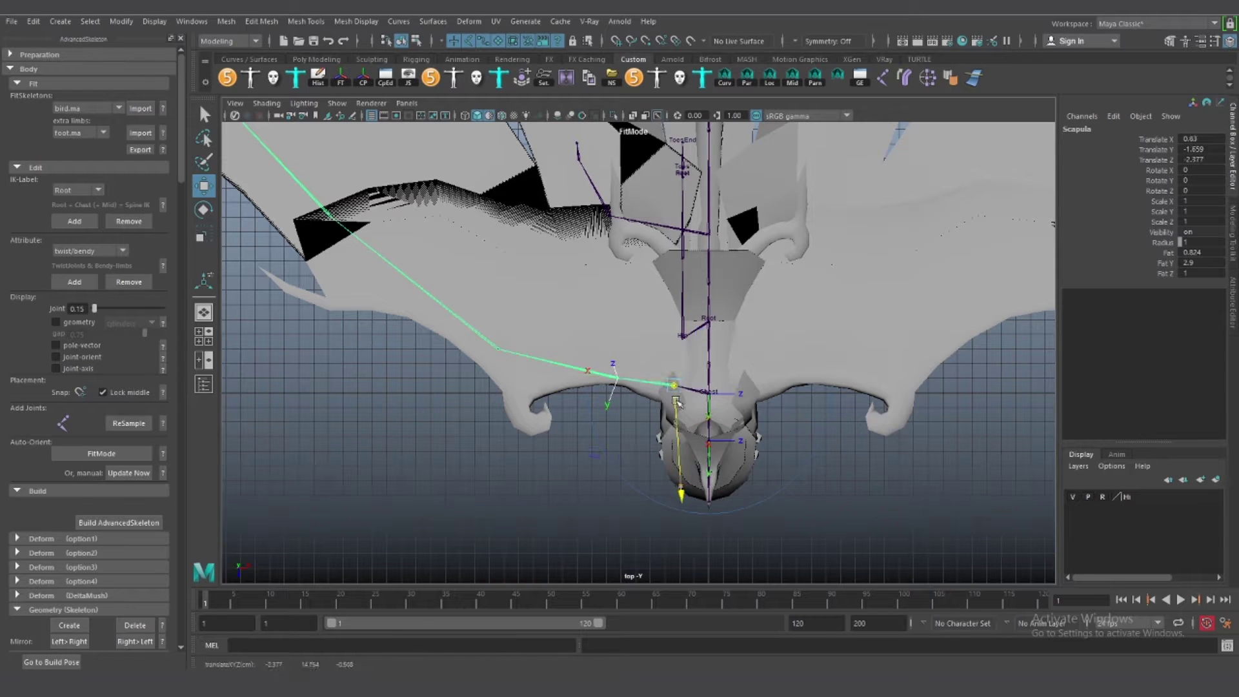
drag(676, 402, 675, 392)
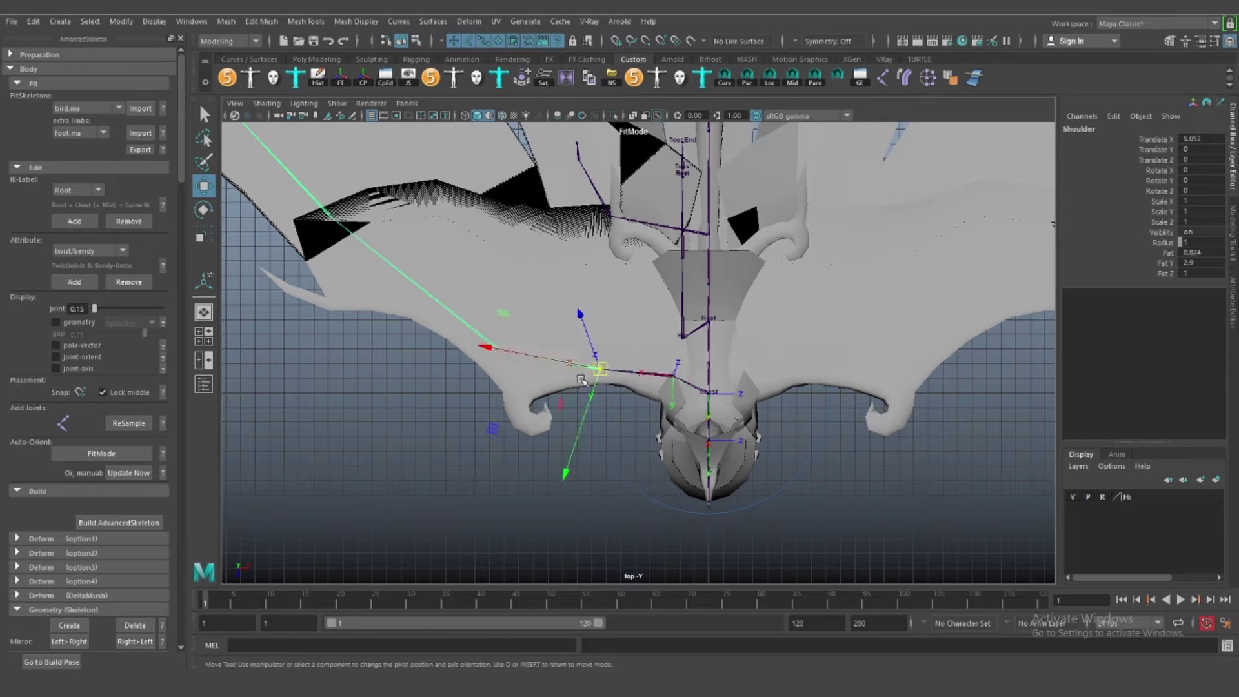
alt+middle_drag(590, 388, 742, 410)
click(635, 390)
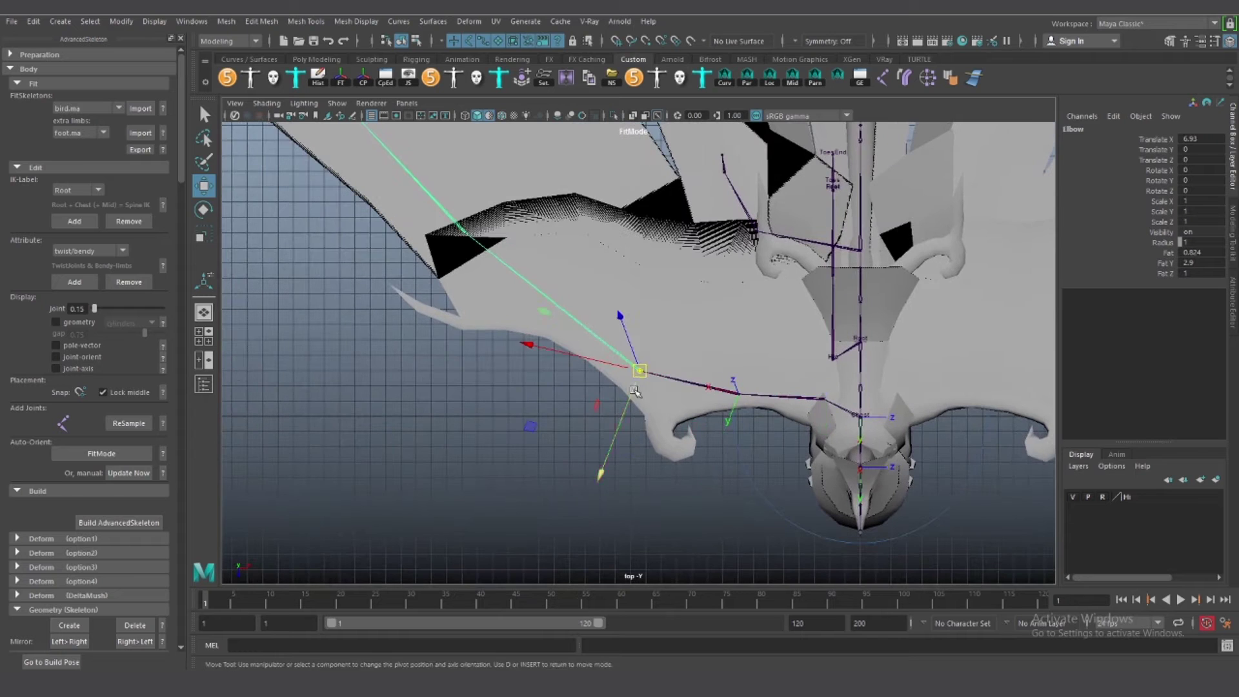
drag(619, 360, 623, 365)
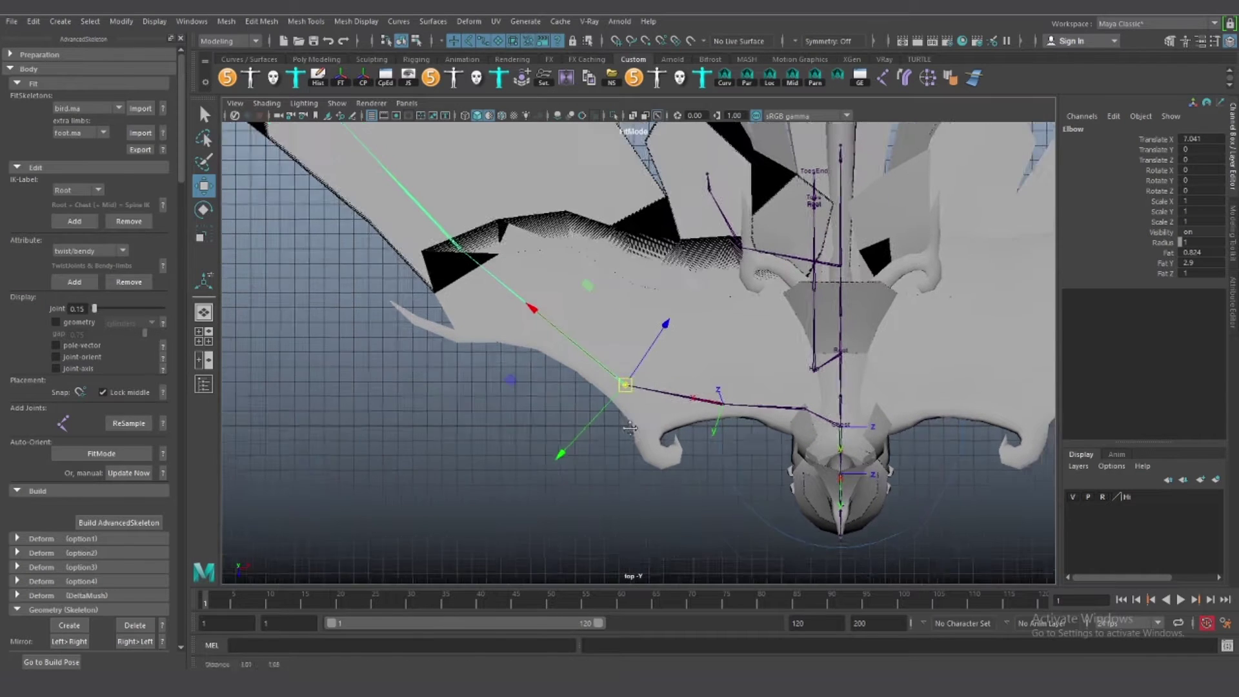
alt+middle_drag(627, 386, 581, 431)
scroll(482, 351, down, 3)
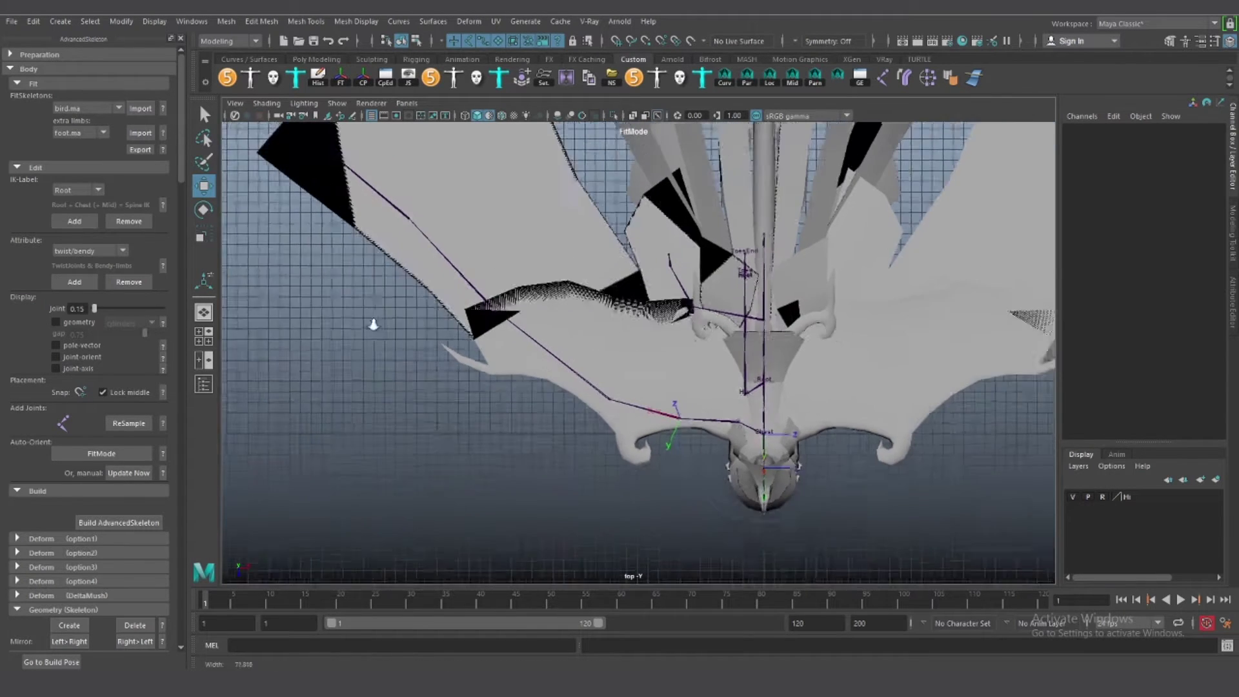
Resample the Elbow-to-IndexFinger2 chain into 4 joints and switch to the front view
click(128, 423)
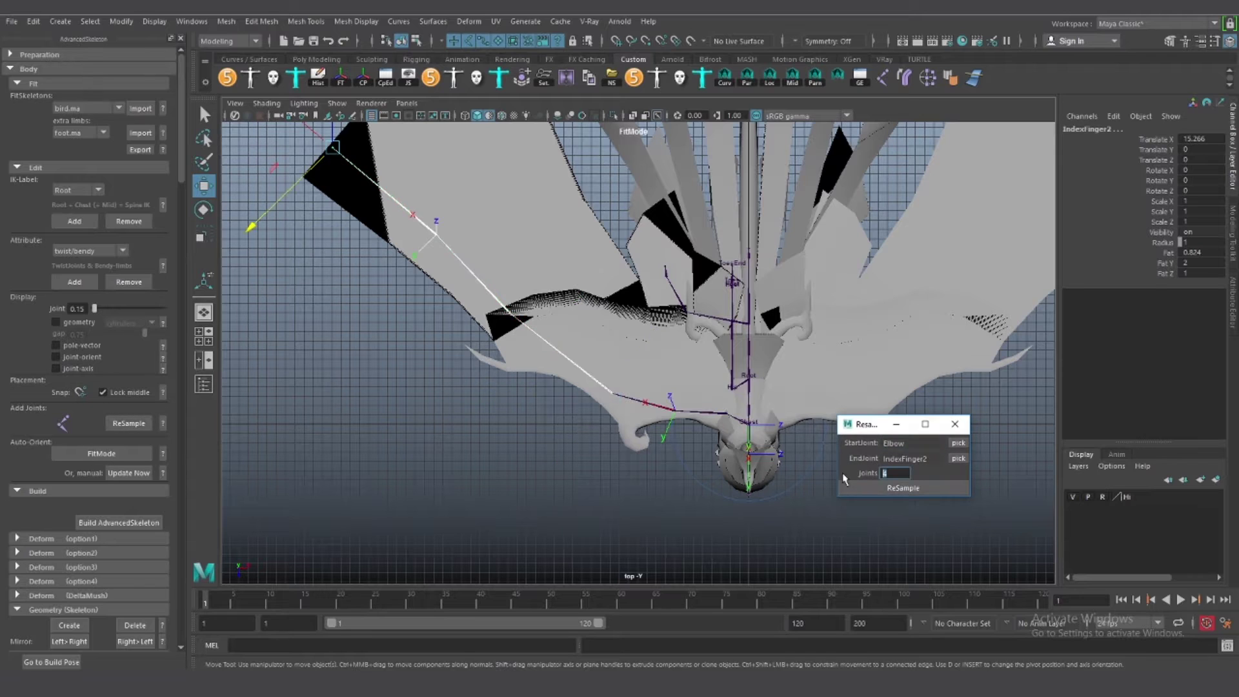
click(903, 488)
click(954, 423)
key(space)
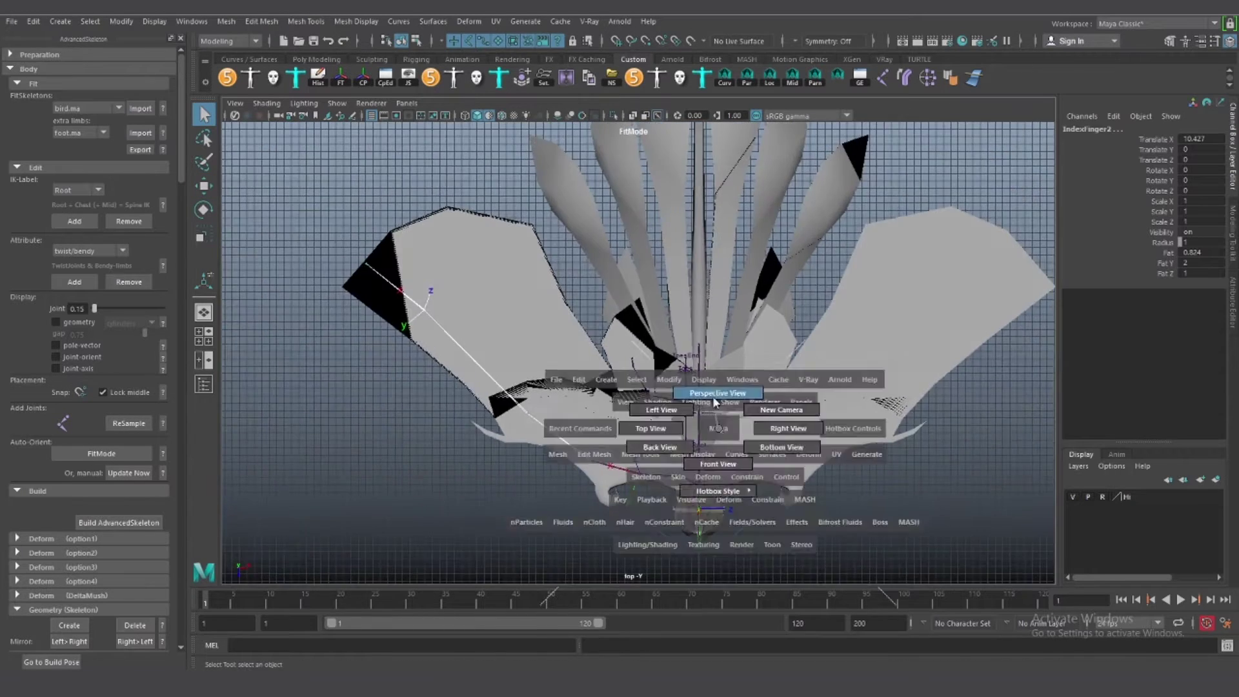
alt+drag(691, 359, 627, 414)
key(space)
scroll(767, 329, up, 2)
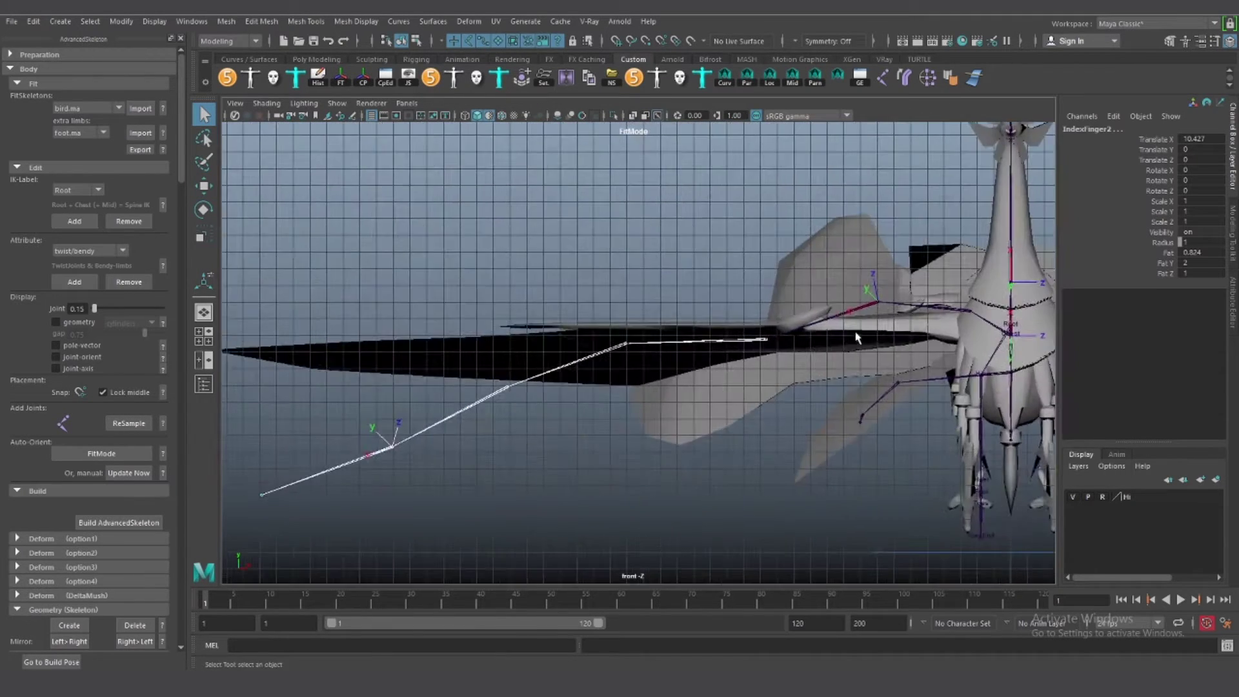
scroll(765, 284, up, 2)
In the front view, align the Shoulder, Elbow, Elbow2 and wing-tip joints with the wing's height
key(w)
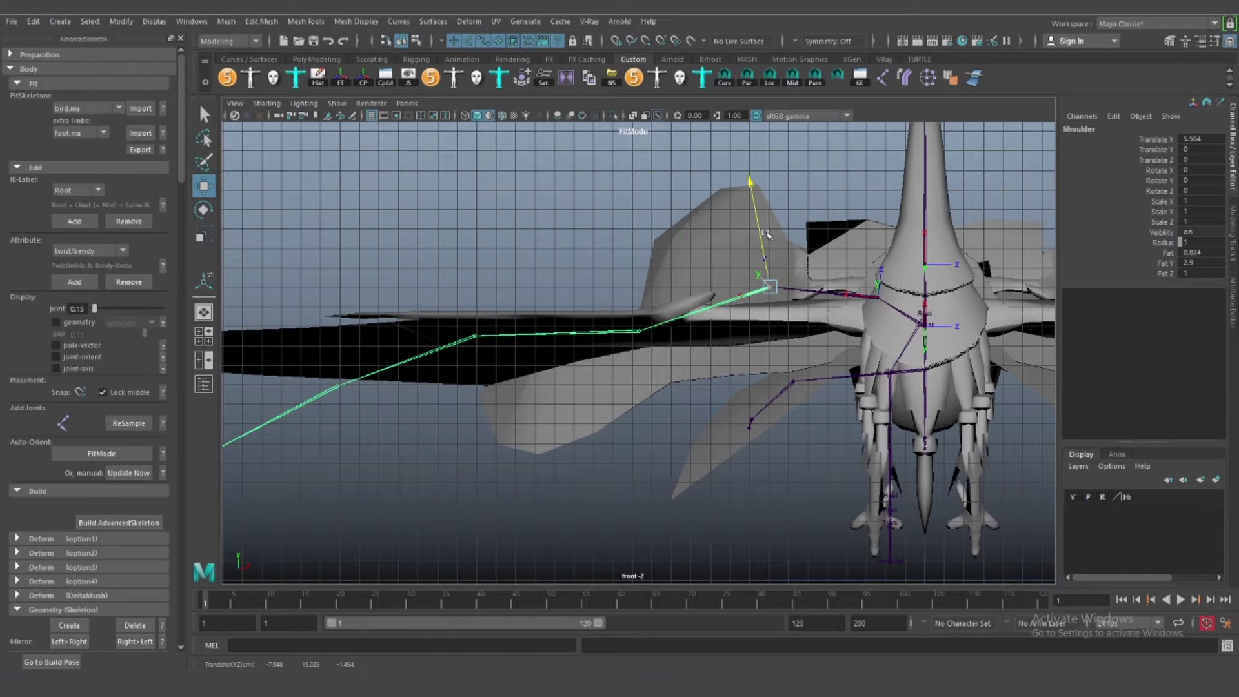
middle_drag(766, 238, 774, 247)
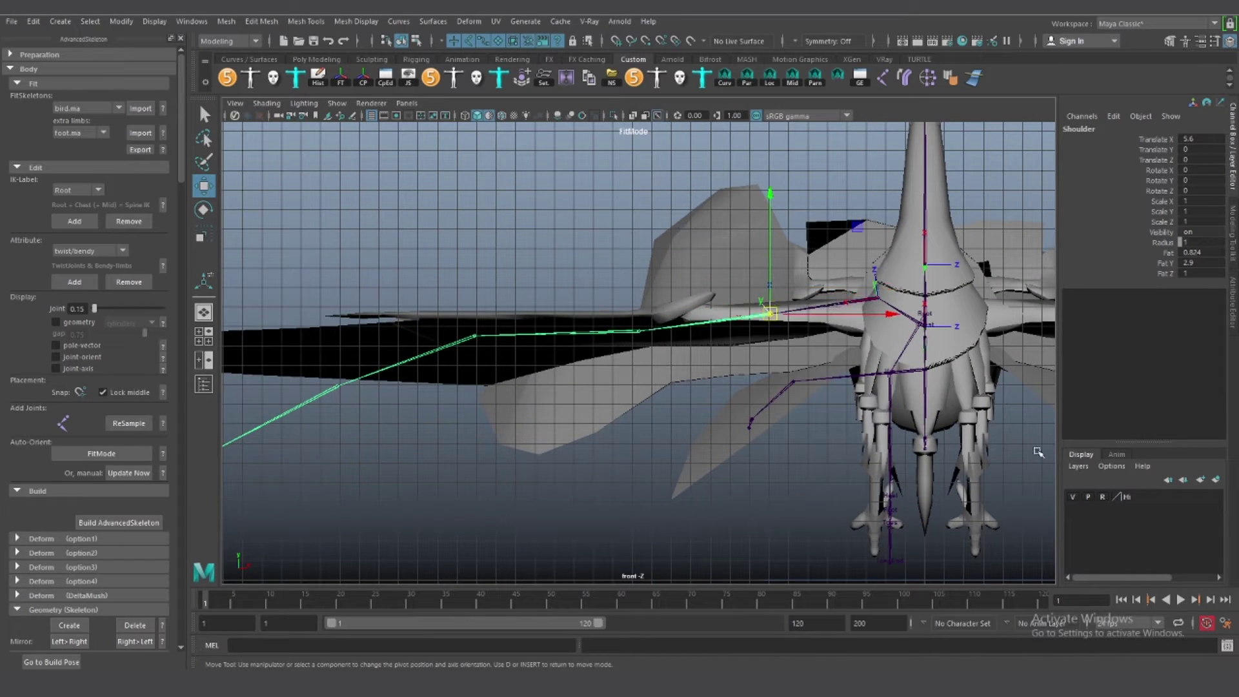
drag(637, 312, 856, 312)
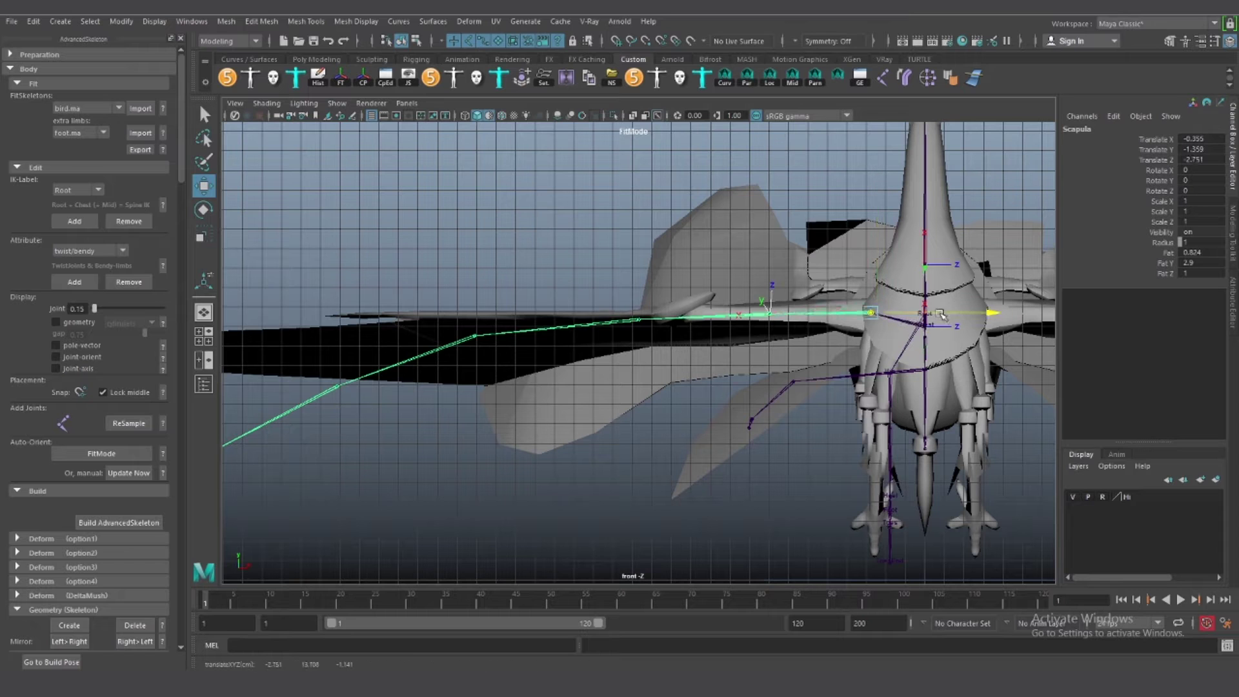
click(475, 334)
key(f)
drag(644, 327, 516, 332)
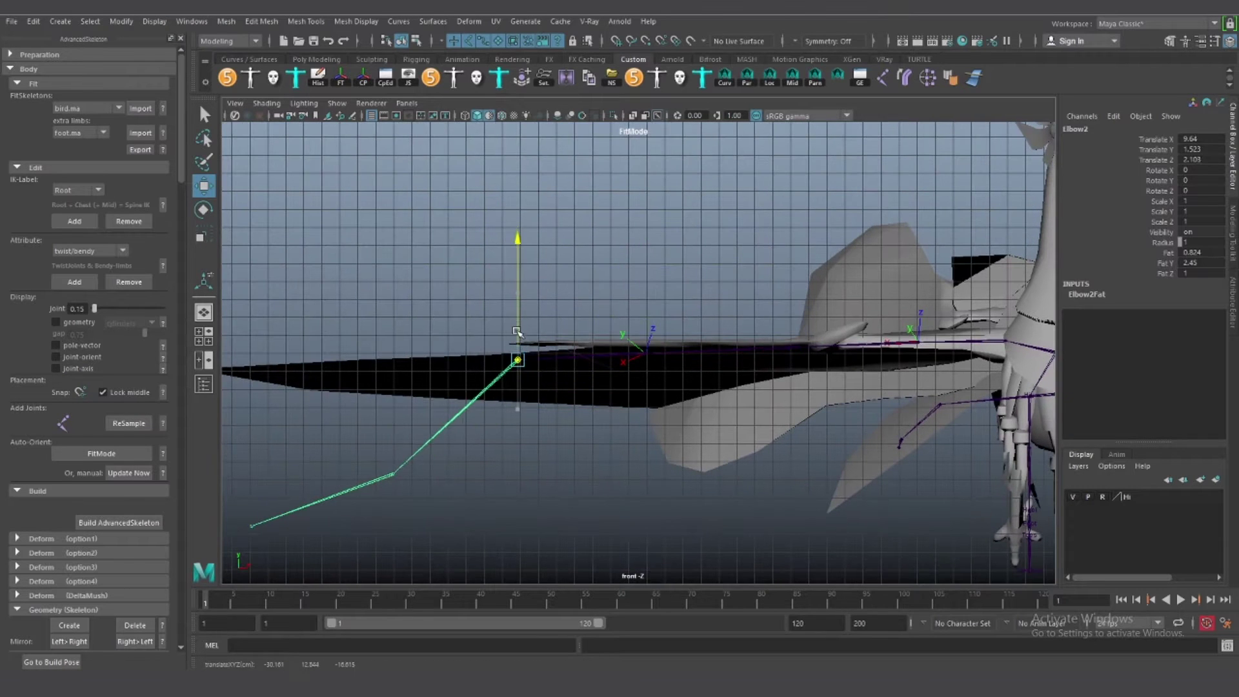
middle_drag(388, 474, 263, 474)
key(f)
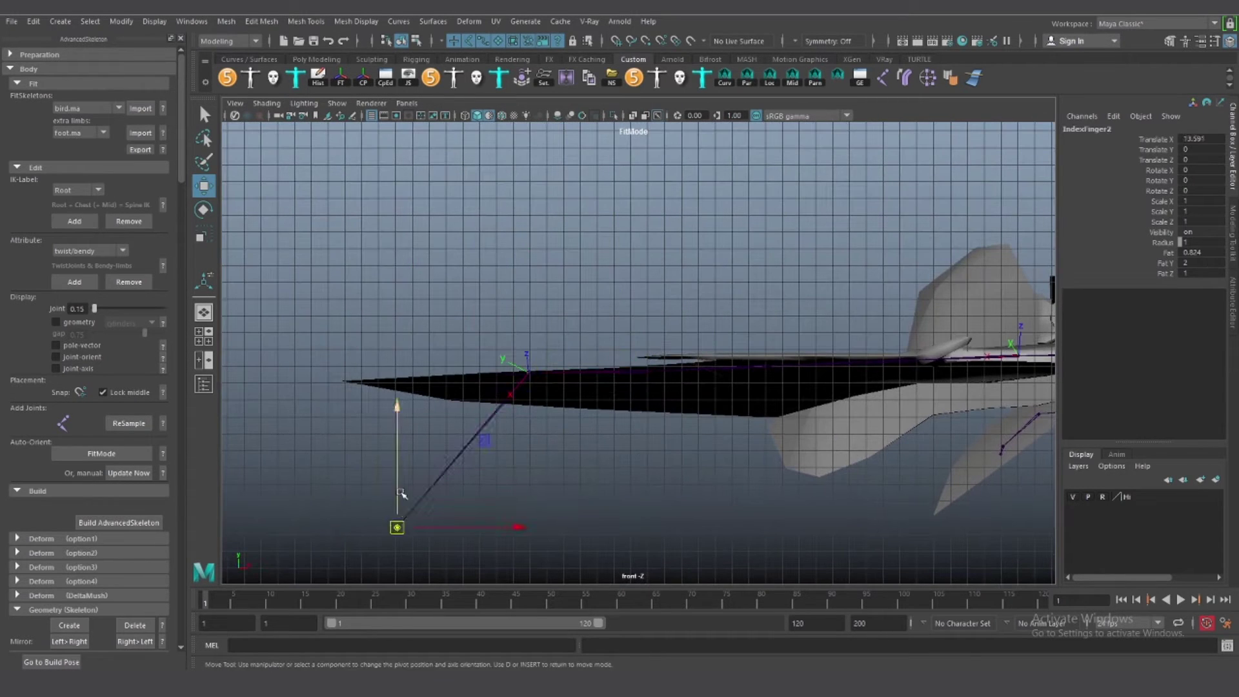
In perspective, move IndexFinger2, Elbow3 and Elbow2 along X to realign the wing chain
mouse_move(454, 382)
alt+mouse_down()
mouse_move(807, 470)
mouse_move(752, 429)
mouse_move(702, 413)
mouse_move(774, 464)
alt+mouse_up()
right_click(830, 456)
drag(774, 519, 818, 506)
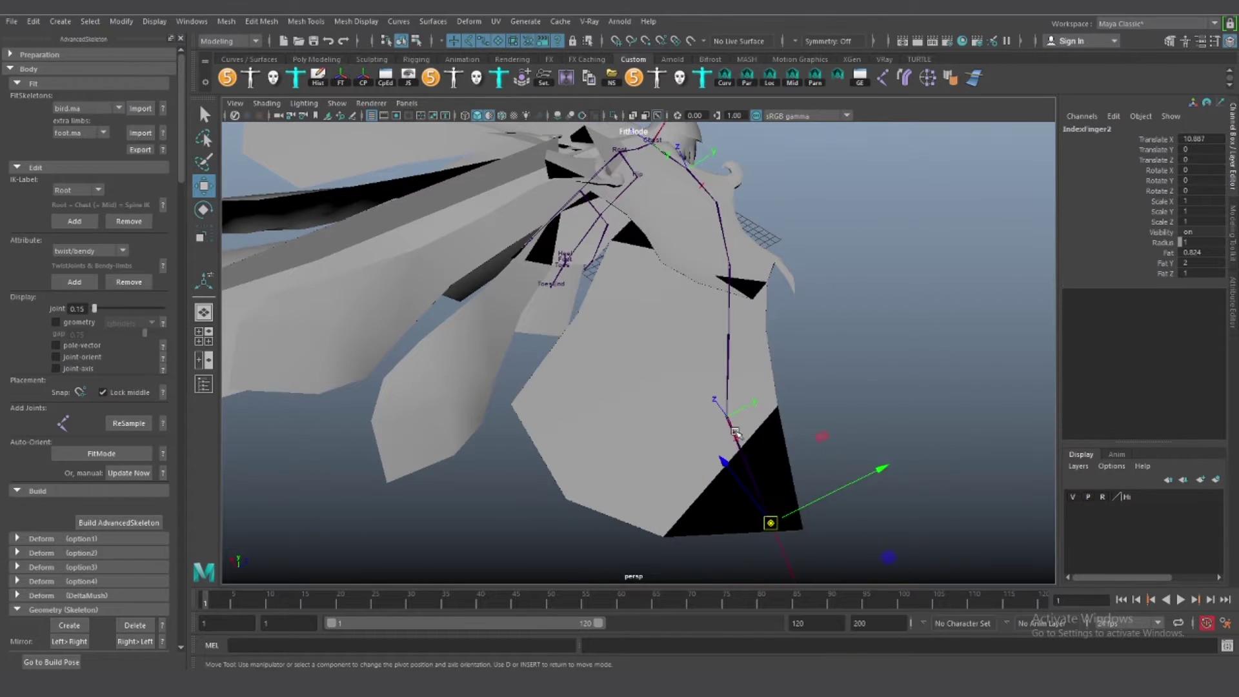
click(736, 433)
drag(794, 387, 821, 373)
drag(767, 324, 760, 282)
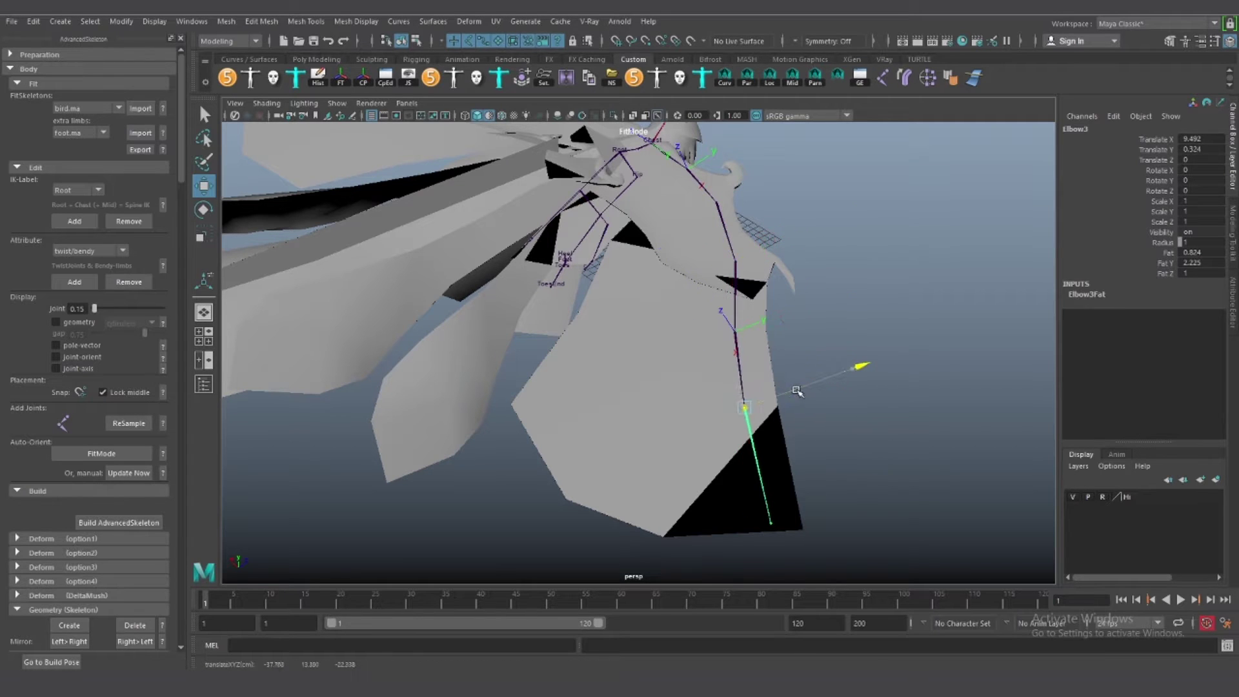
alt+drag(793, 387, 678, 336)
click(643, 349)
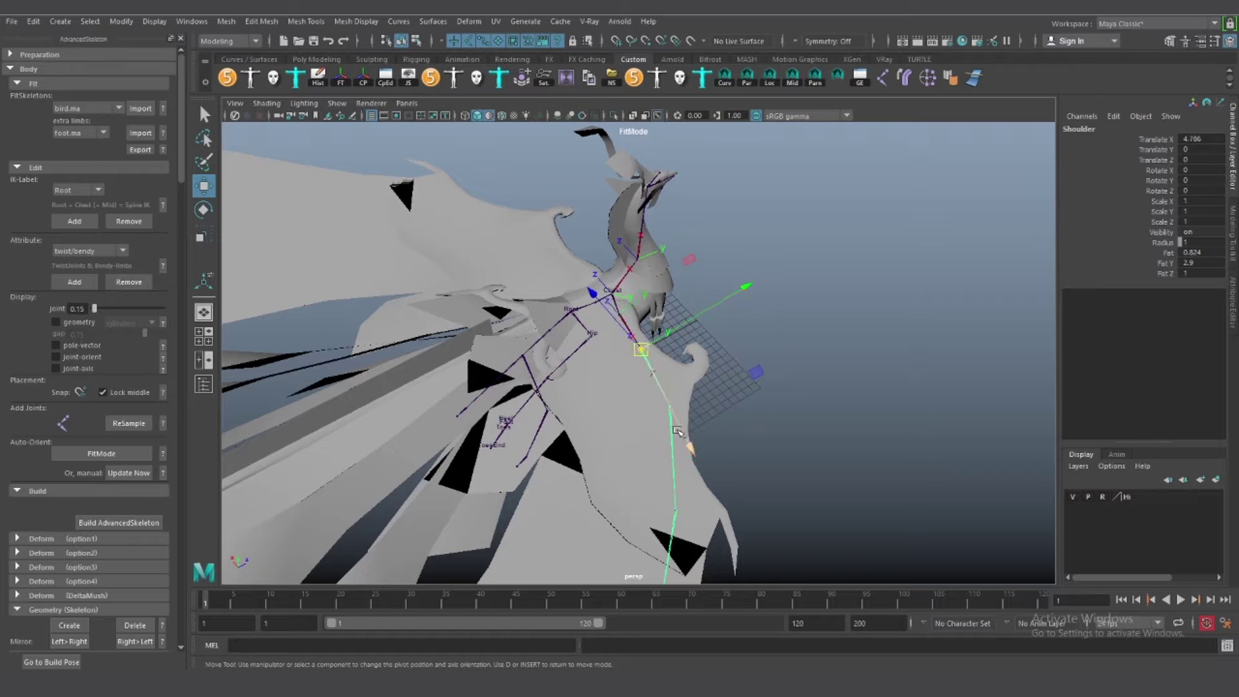
click(702, 386)
mouse_move(702, 386)
alt+mouse_down()
mouse_move(788, 410)
mouse_move(793, 448)
mouse_move(733, 290)
alt+mouse_up()
Switch to the top view with mesh edges shown and locate the wing joints
key(space)
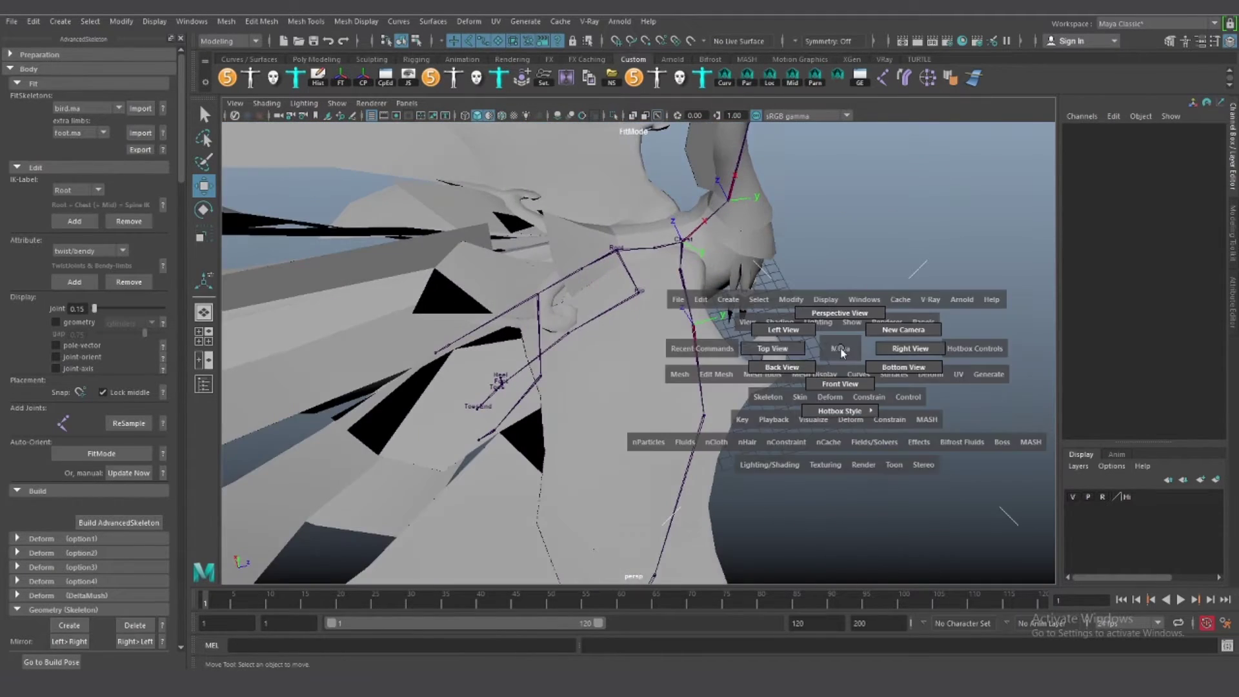
drag(802, 354, 695, 387)
scroll(696, 387, up, 3)
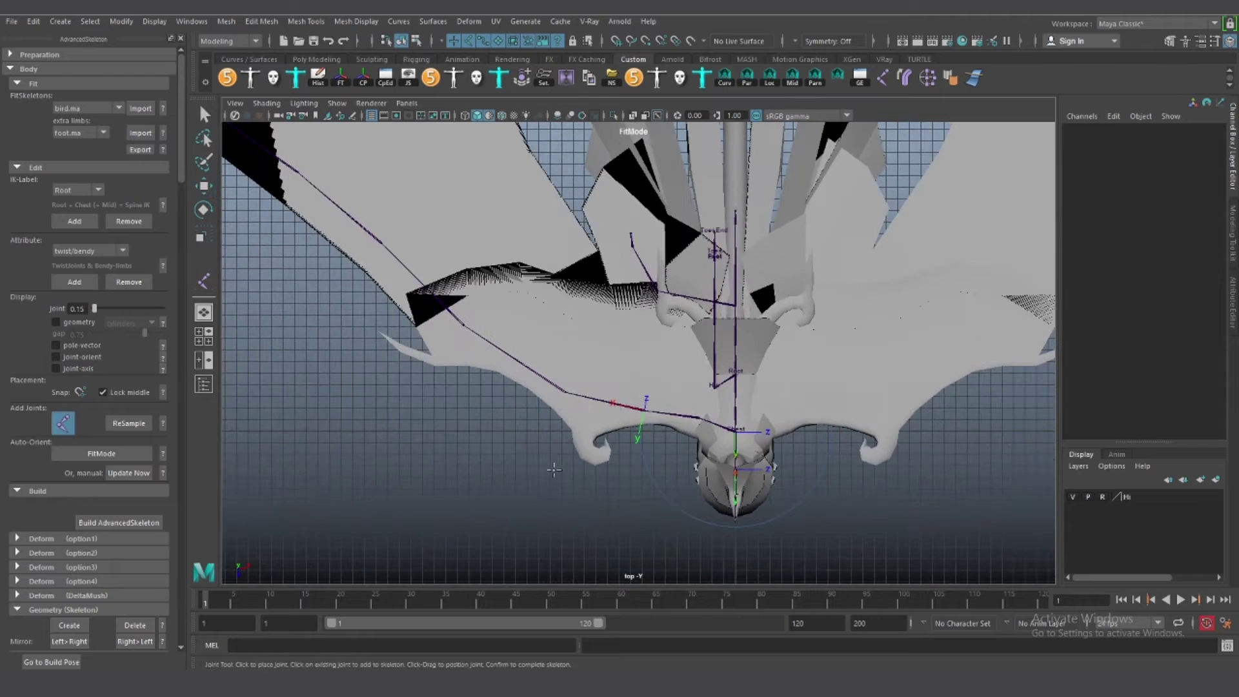
click(501, 116)
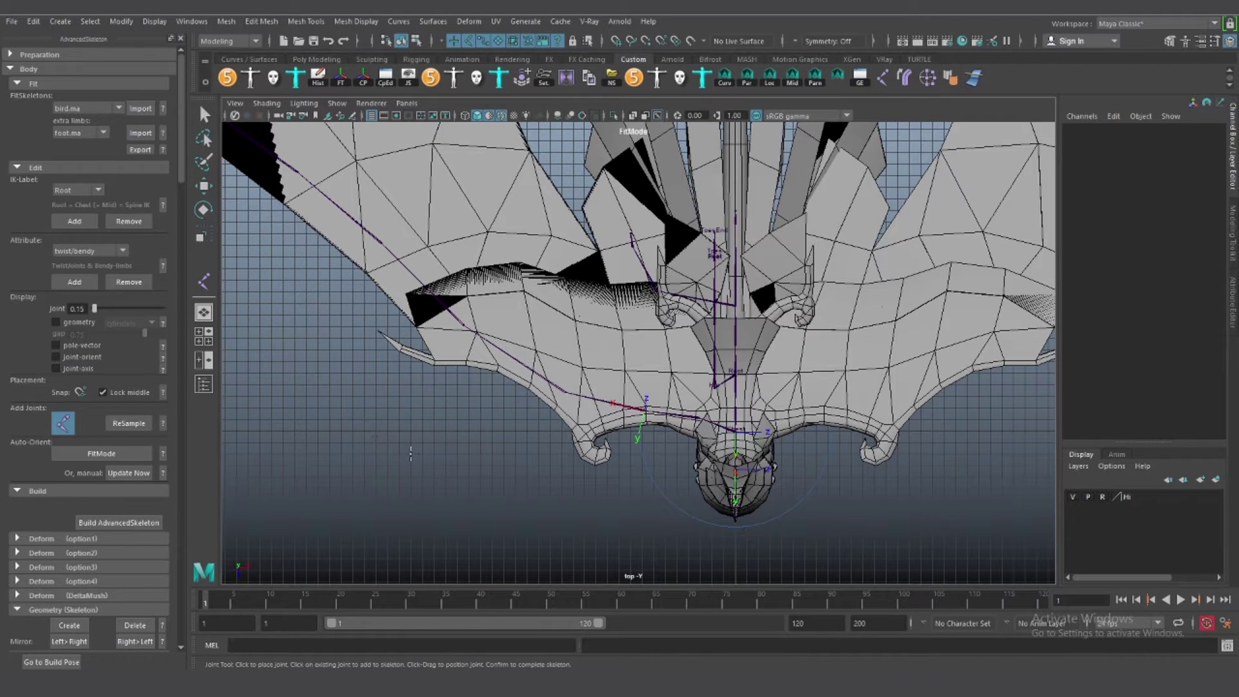
drag(411, 454, 411, 385)
click(203, 385)
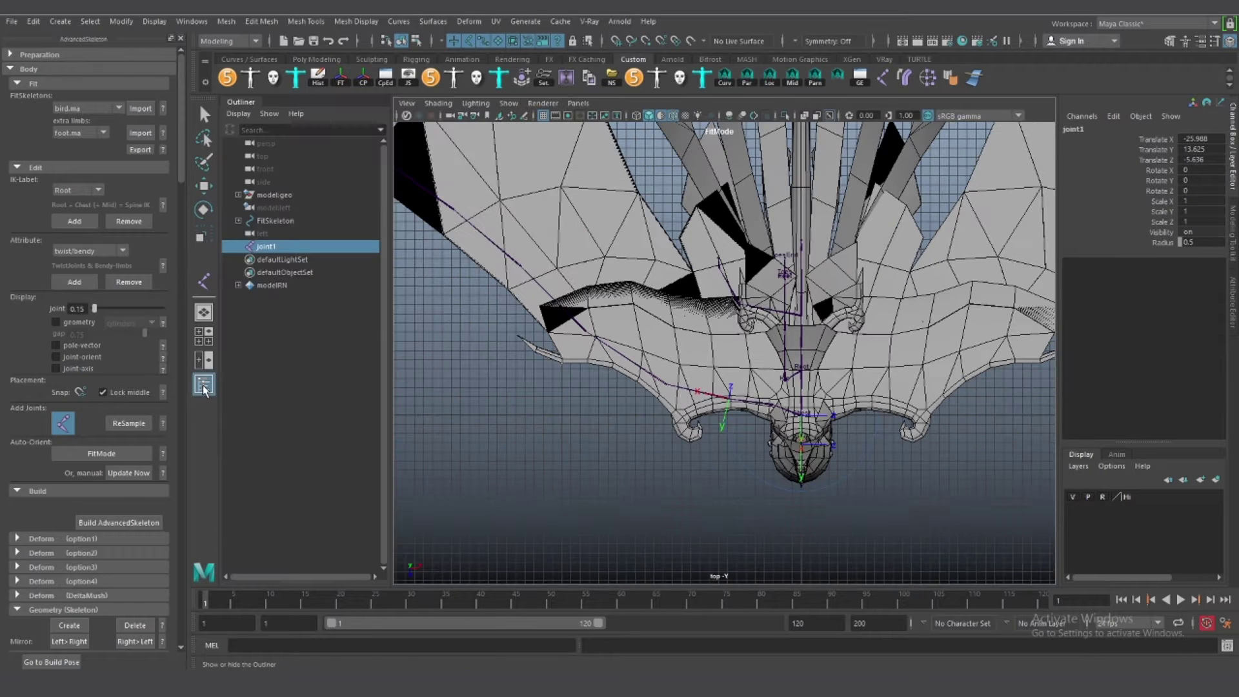
key(ctrl+z)
Select the Wing and Wing_End fit joints together
drag(498, 417, 498, 332)
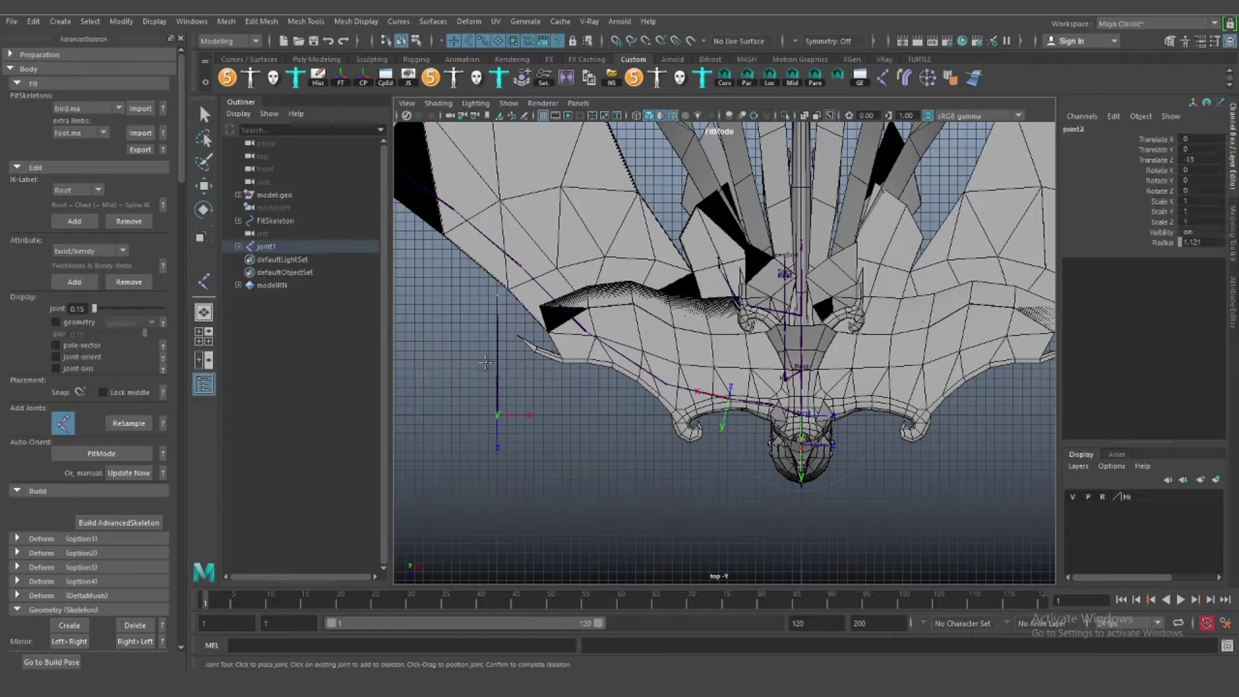
key(Return)
key(w)
click(204, 385)
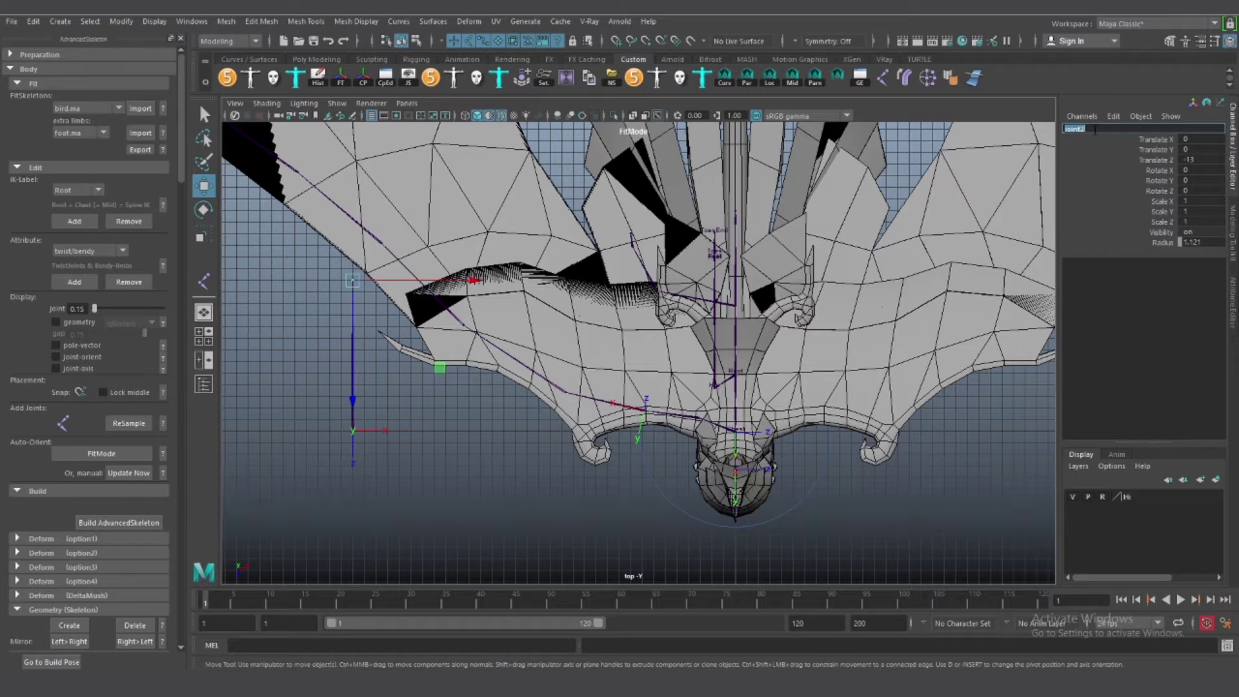
text(Wing End)
key(Return)
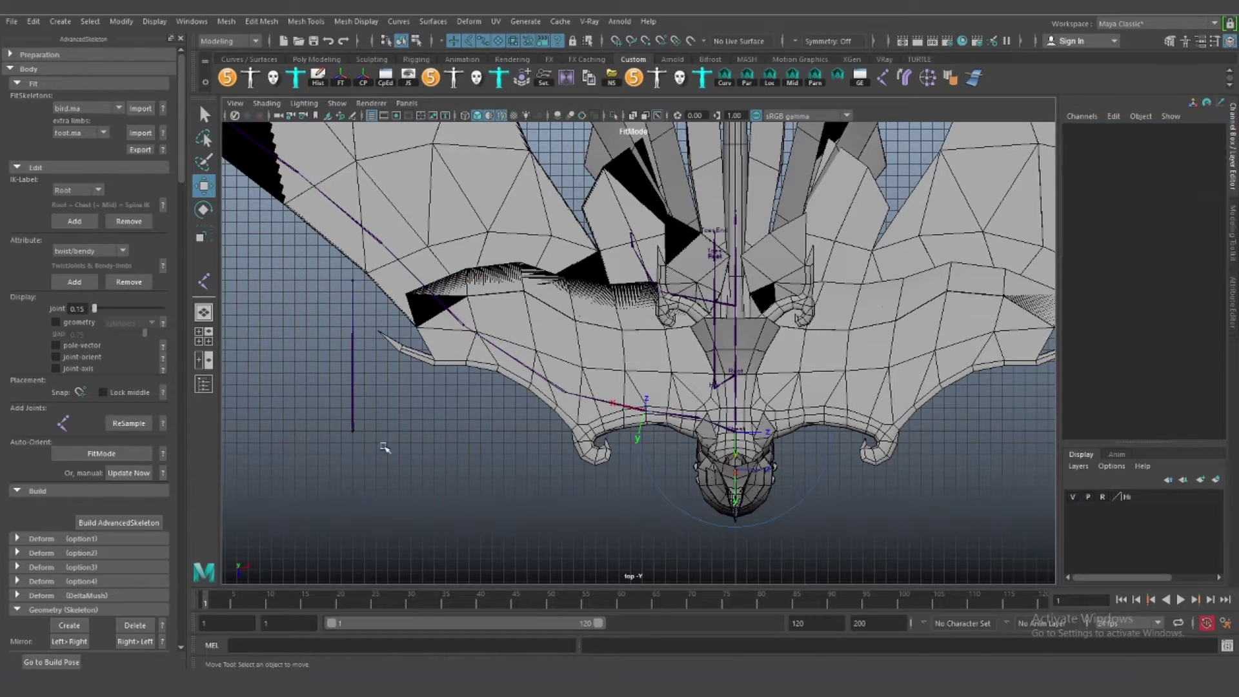
shift+click(352, 430)
Resample the Wing-to-Wing_End chain and move Wing along X to -29.272
click(128, 424)
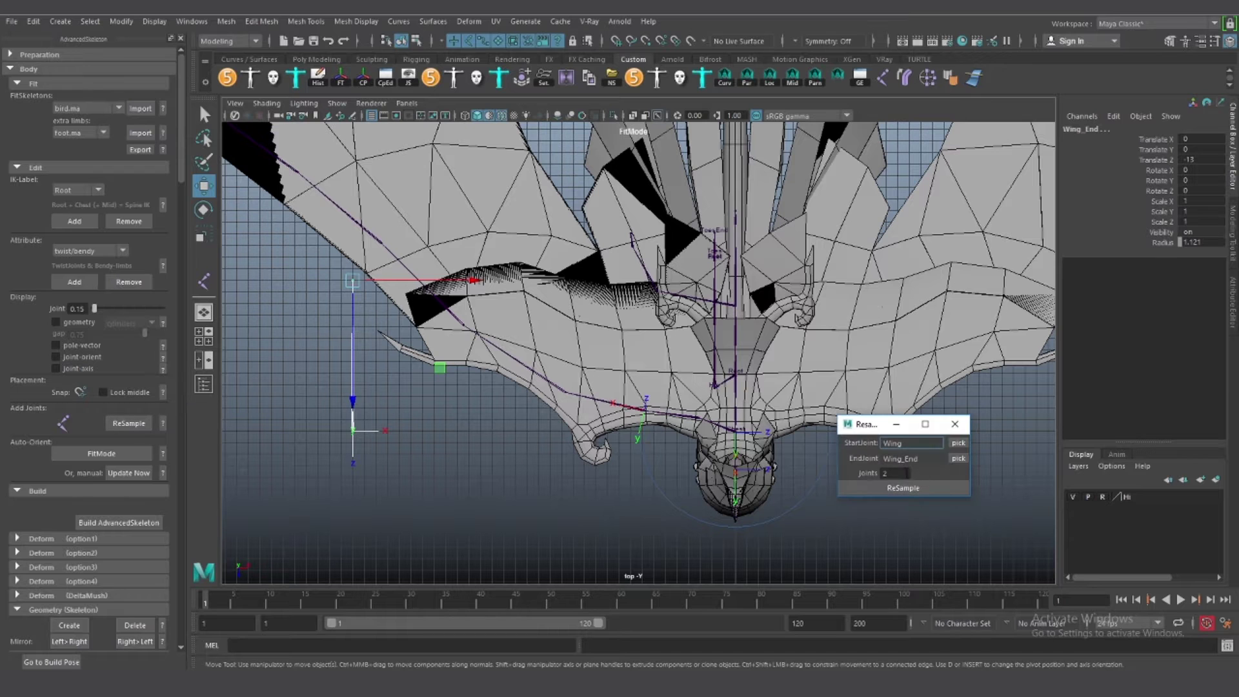
click(874, 486)
key(w)
drag(475, 431, 525, 431)
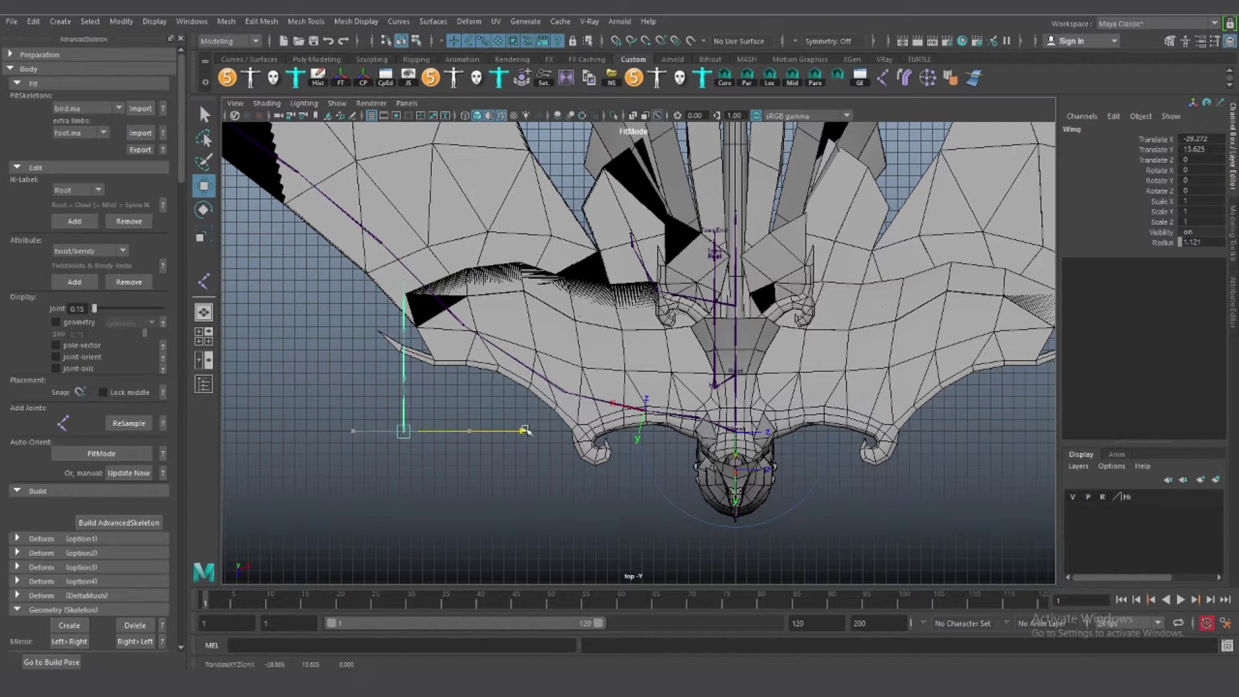
alt+drag(649, 359, 772, 334)
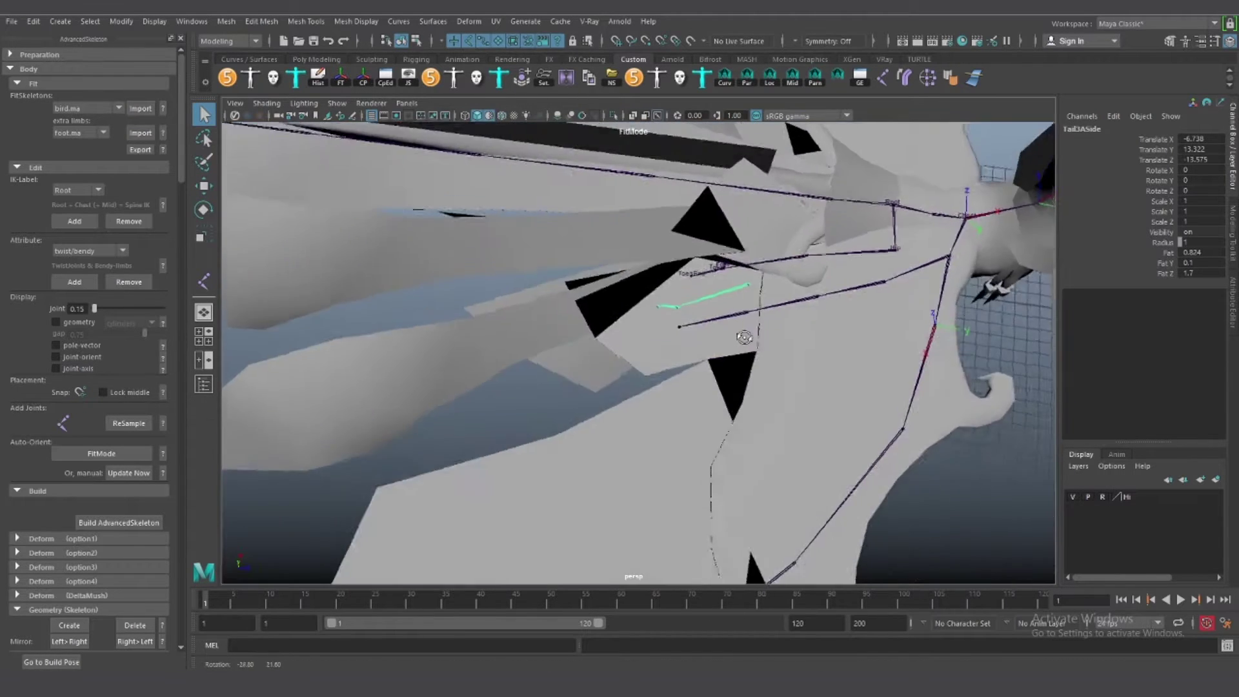
Move Tail3SideEnd along X so it reaches along the tail feather
key(w)
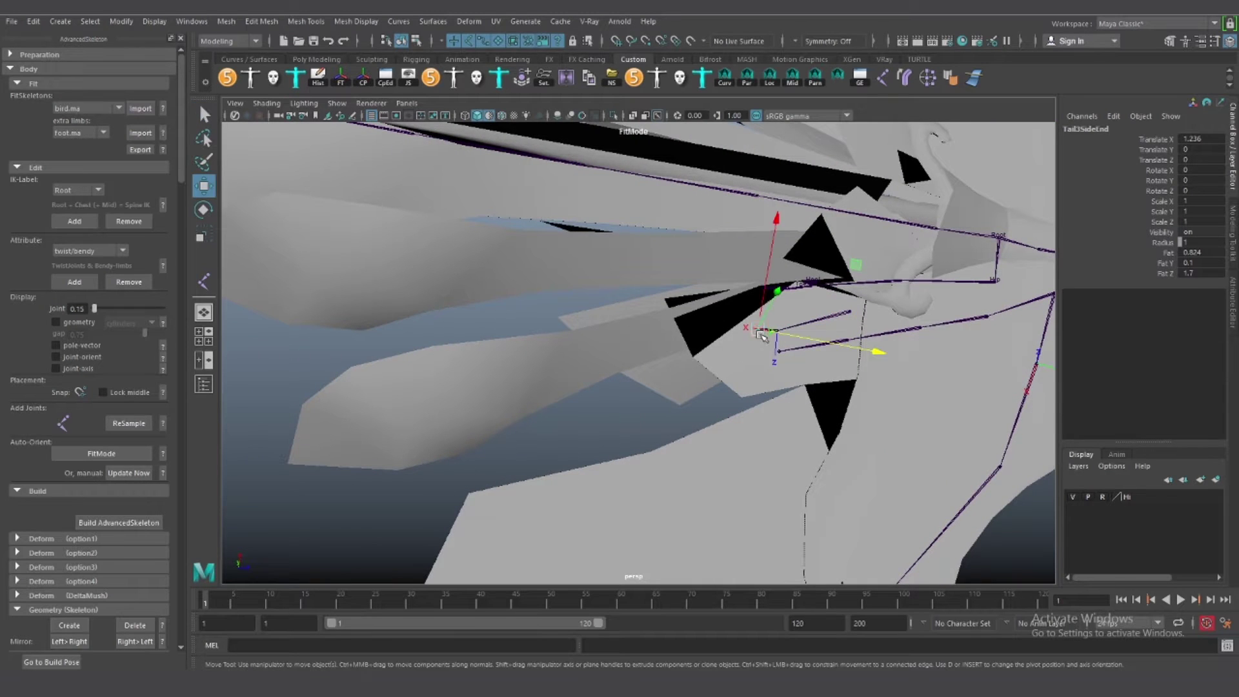
mouse_move(761, 334)
mouse_down()
mouse_move(568, 348)
mouse_move(387, 387)
mouse_move(445, 416)
mouse_move(581, 374)
mouse_move(855, 332)
mouse_up()
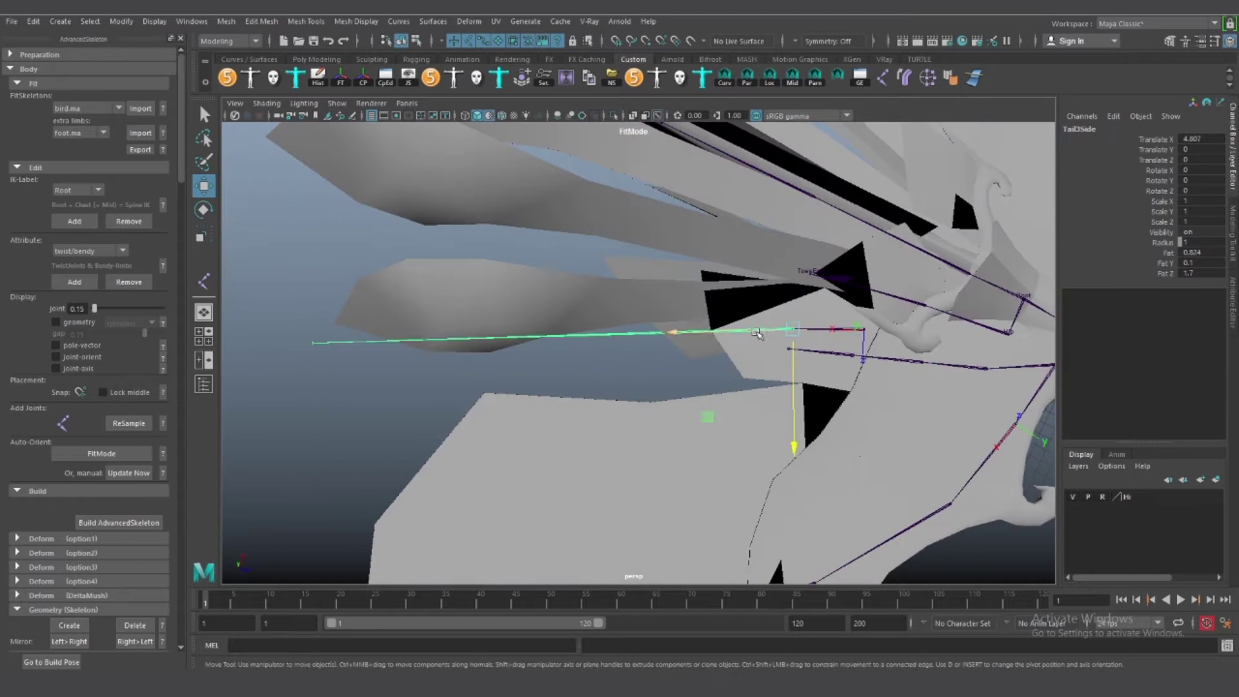
mouse_move(757, 333)
mouse_down()
mouse_move(567, 321)
mouse_move(706, 323)
mouse_move(652, 372)
mouse_up()
alt+drag(651, 372, 725, 374)
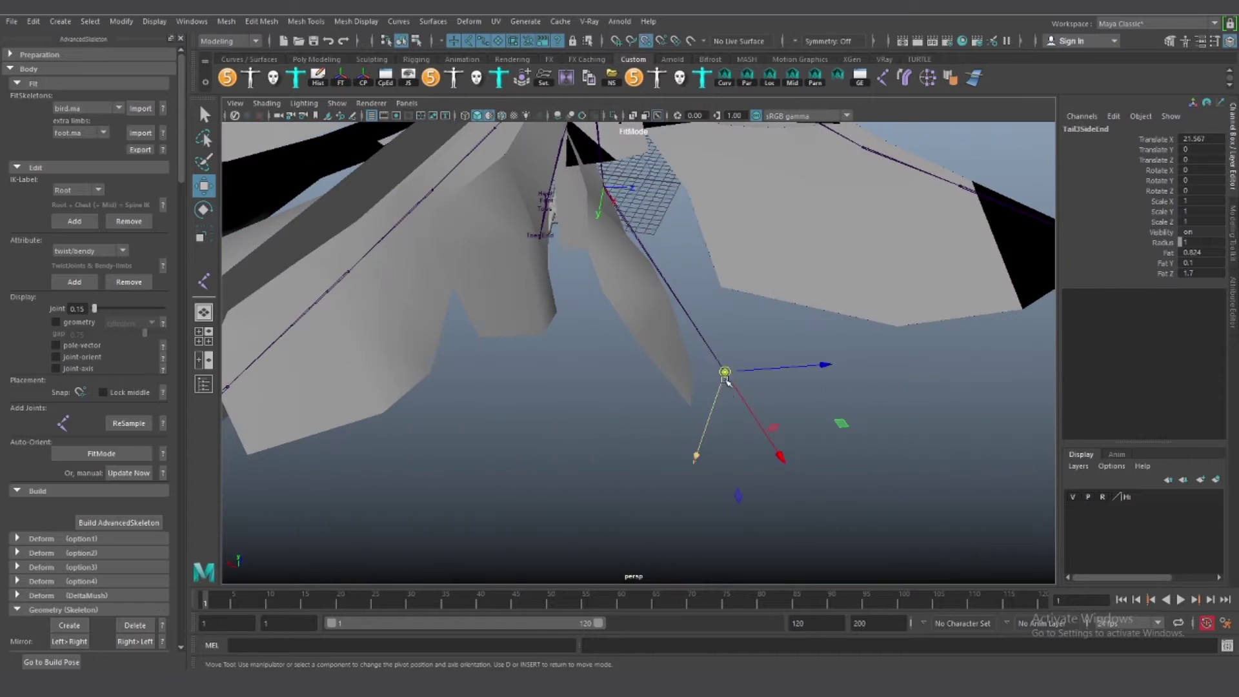
Move the parent Tail3Side joint into place at the tail feather's base
key(Up)
mouse_move(718, 312)
alt+mouse_down()
mouse_move(580, 310)
mouse_move(653, 284)
alt+mouse_up()
scroll(717, 192, down, 5)
drag(714, 191, 678, 239)
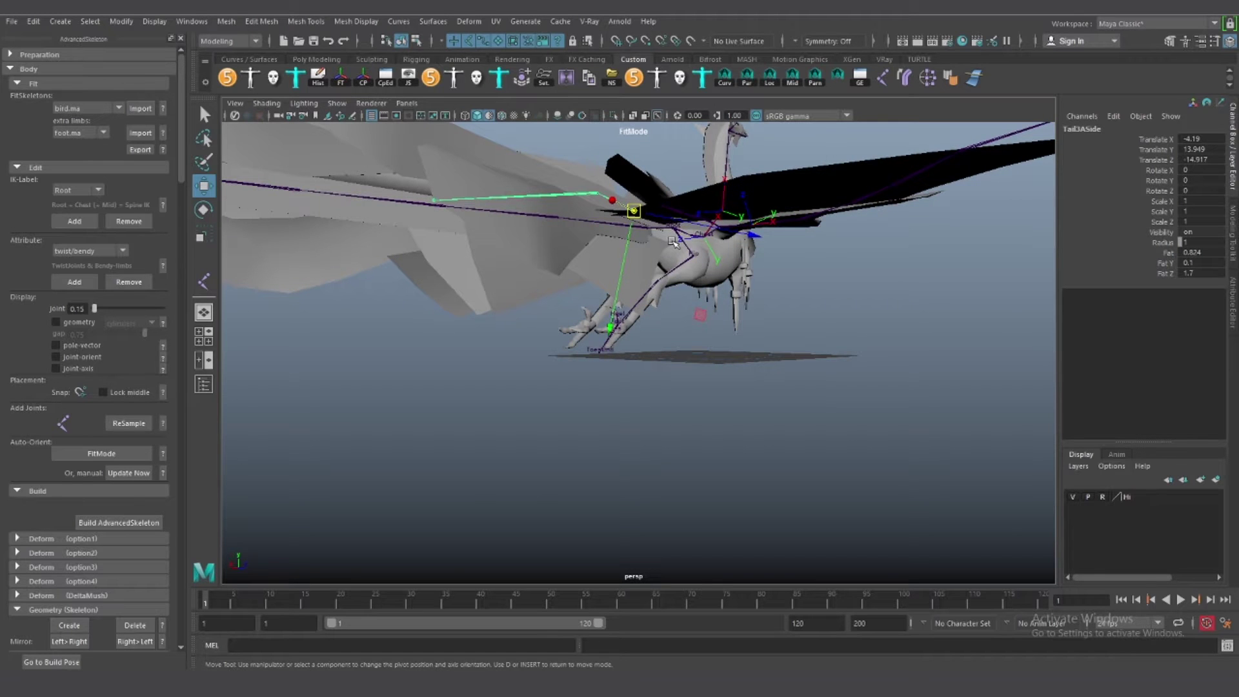
mouse_move(784, 334)
alt+mouse_down()
mouse_move(622, 333)
mouse_move(633, 362)
alt+mouse_up()
scroll(710, 333, up, 5)
click(630, 401)
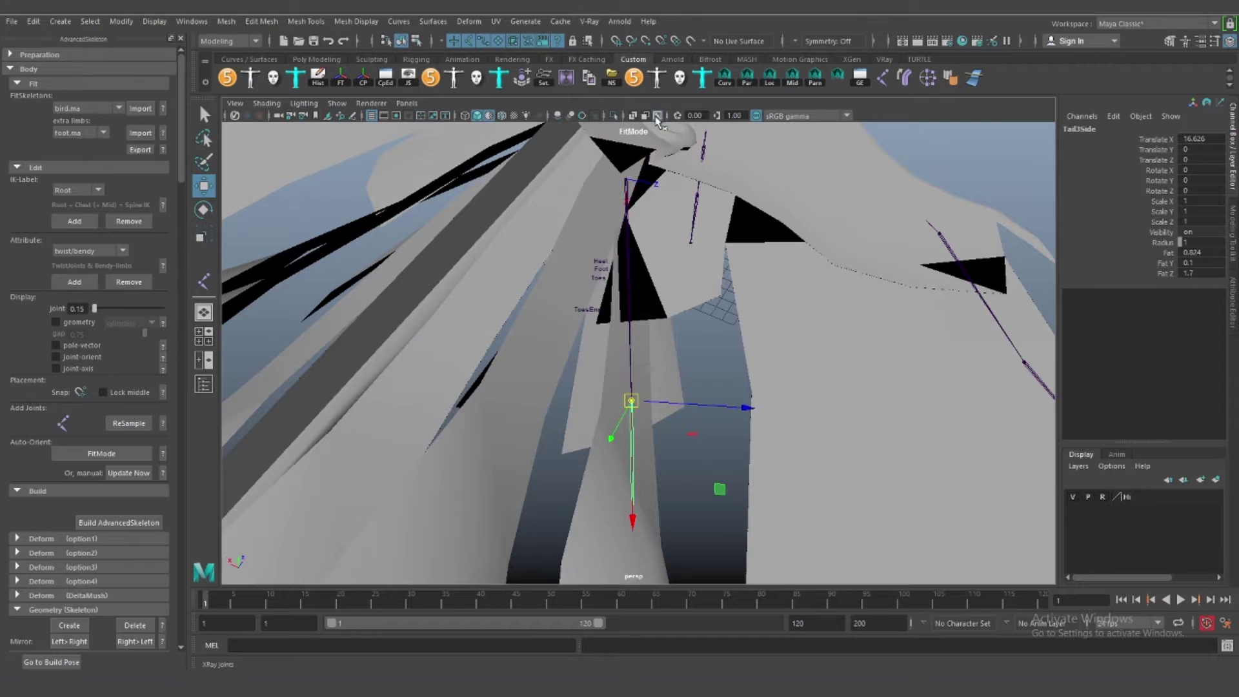
scroll(703, 365, up, 2)
mouse_move(625, 367)
alt+mouse_down()
mouse_move(692, 423)
mouse_move(562, 396)
mouse_move(682, 342)
mouse_move(684, 383)
mouse_move(678, 329)
alt+mouse_up()
key(ctrl+z)
key(ctrl+z)
key(ctrl+z)
Orbit around the bird to review the tail chain and reselect Tail3SideEnd
mouse_move(580, 352)
alt+mouse_down()
mouse_move(541, 353)
mouse_move(746, 297)
alt+mouse_up()
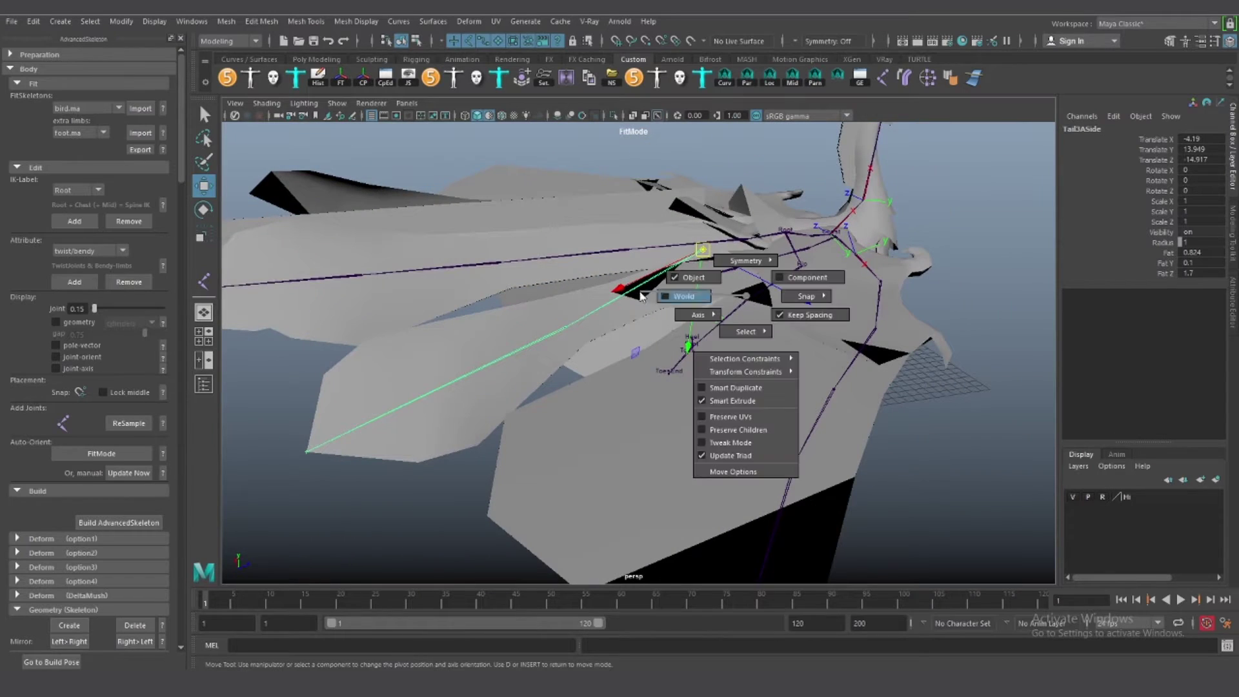
mouse_move(697, 281)
alt+mouse_down()
mouse_move(703, 245)
mouse_move(792, 344)
alt+mouse_up()
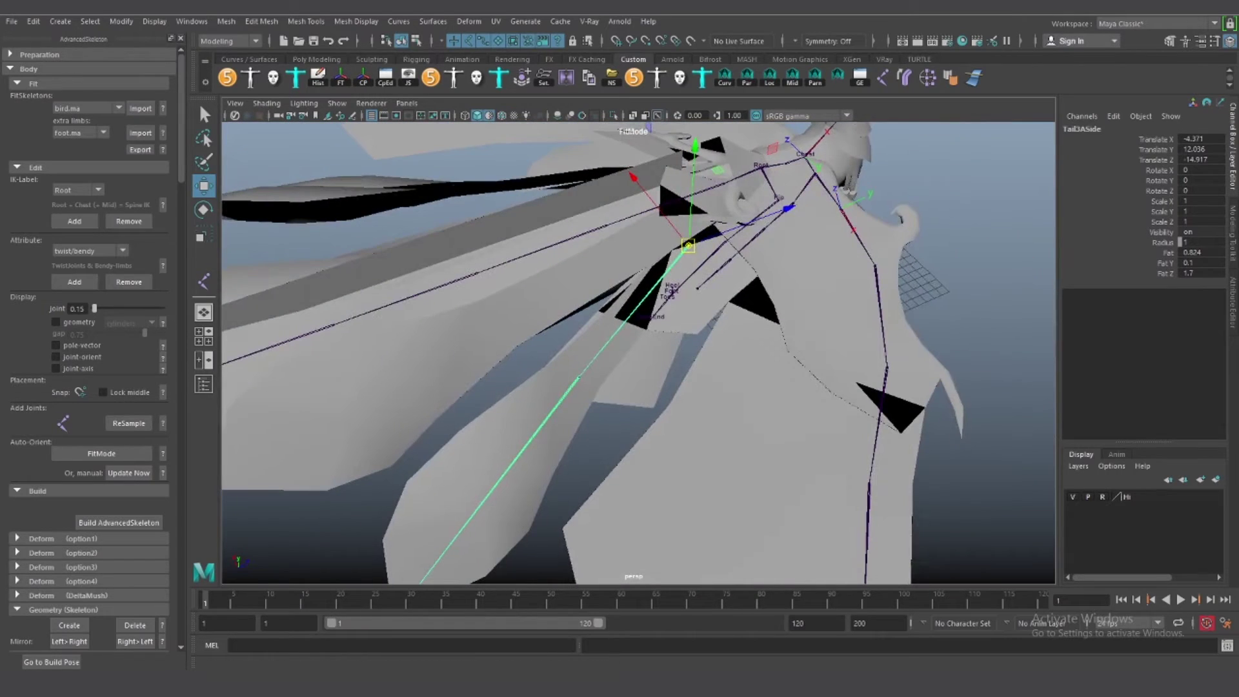
mouse_move(720, 301)
alt+mouse_down()
mouse_move(772, 336)
mouse_move(691, 325)
mouse_move(742, 310)
mouse_move(664, 328)
mouse_move(707, 303)
alt+mouse_up()
click(539, 365)
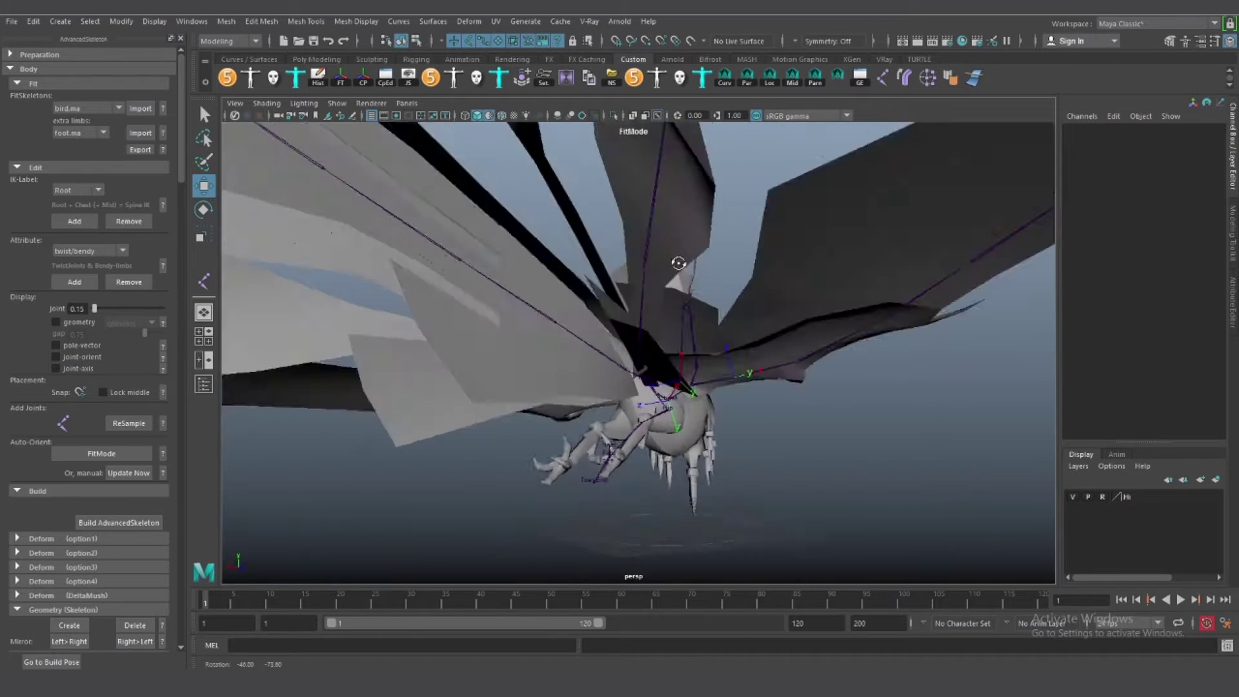
alt+drag(539, 364, 723, 276)
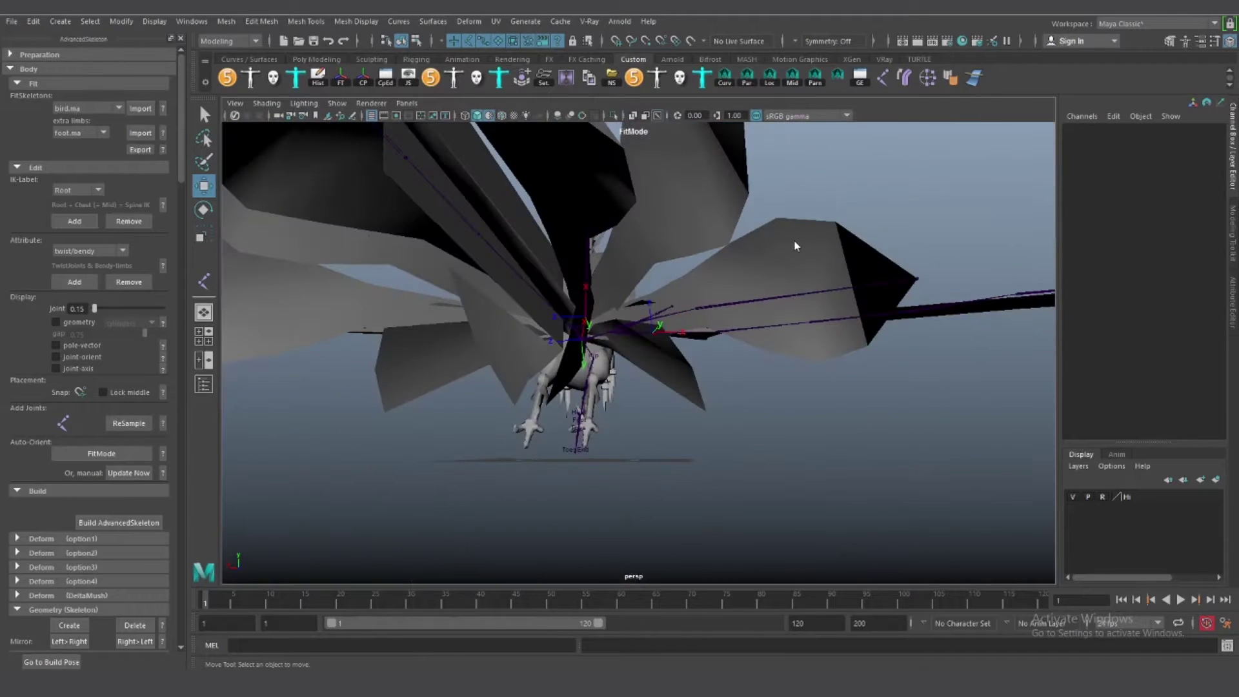
click(806, 271)
mouse_move(806, 271)
alt+mouse_down()
mouse_move(692, 301)
mouse_move(602, 346)
mouse_move(543, 309)
alt+mouse_up()
click(603, 346)
click(548, 340)
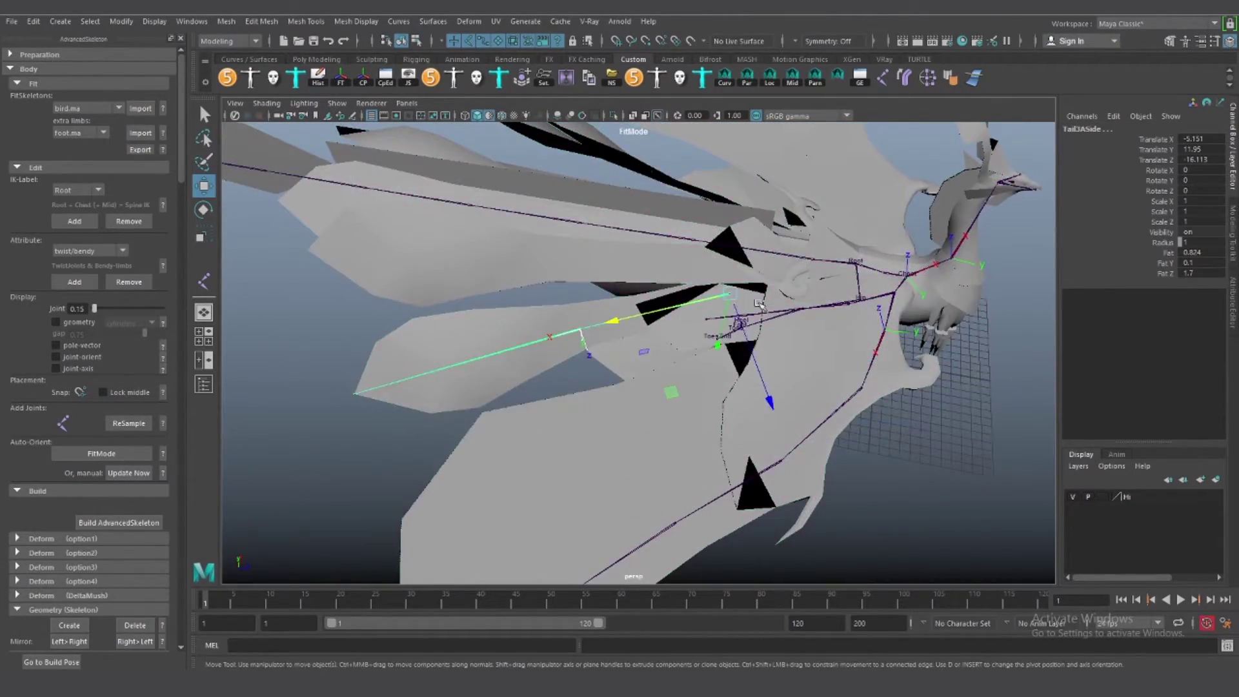
alt+drag(758, 302, 697, 366)
Set Tail3ASide as ReSample start and Tail3SideEnd as end, then resample the chain
click(614, 403)
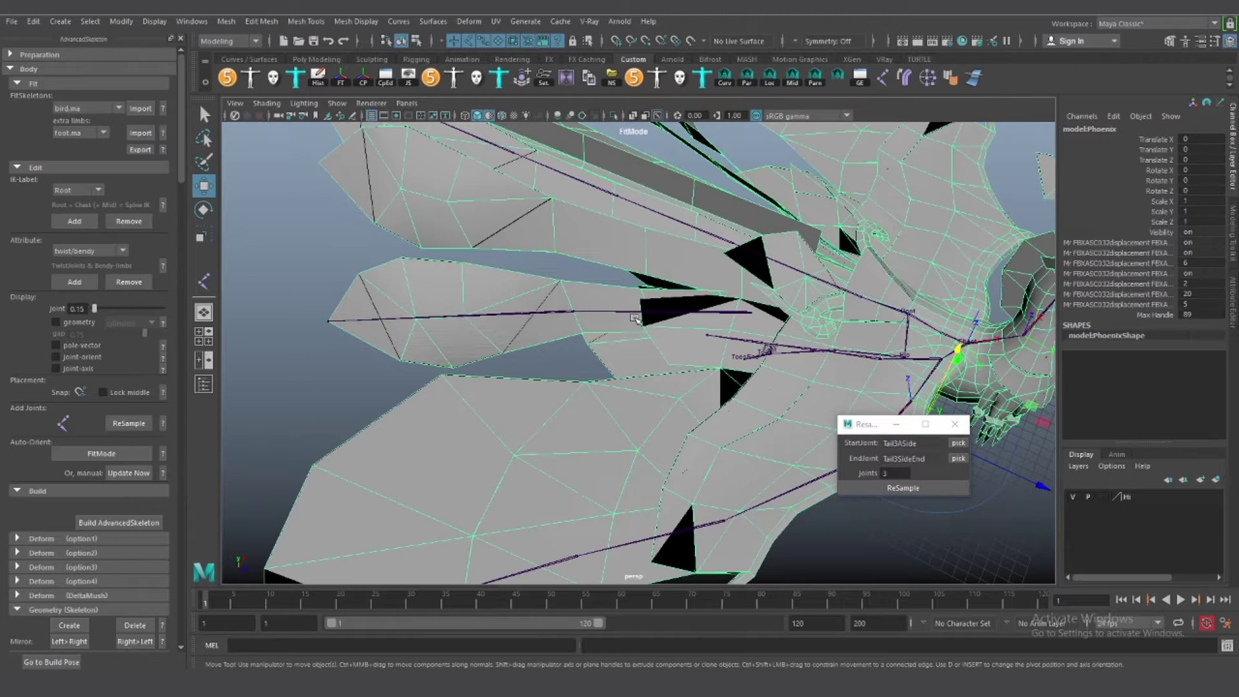
click(413, 342)
click(328, 321)
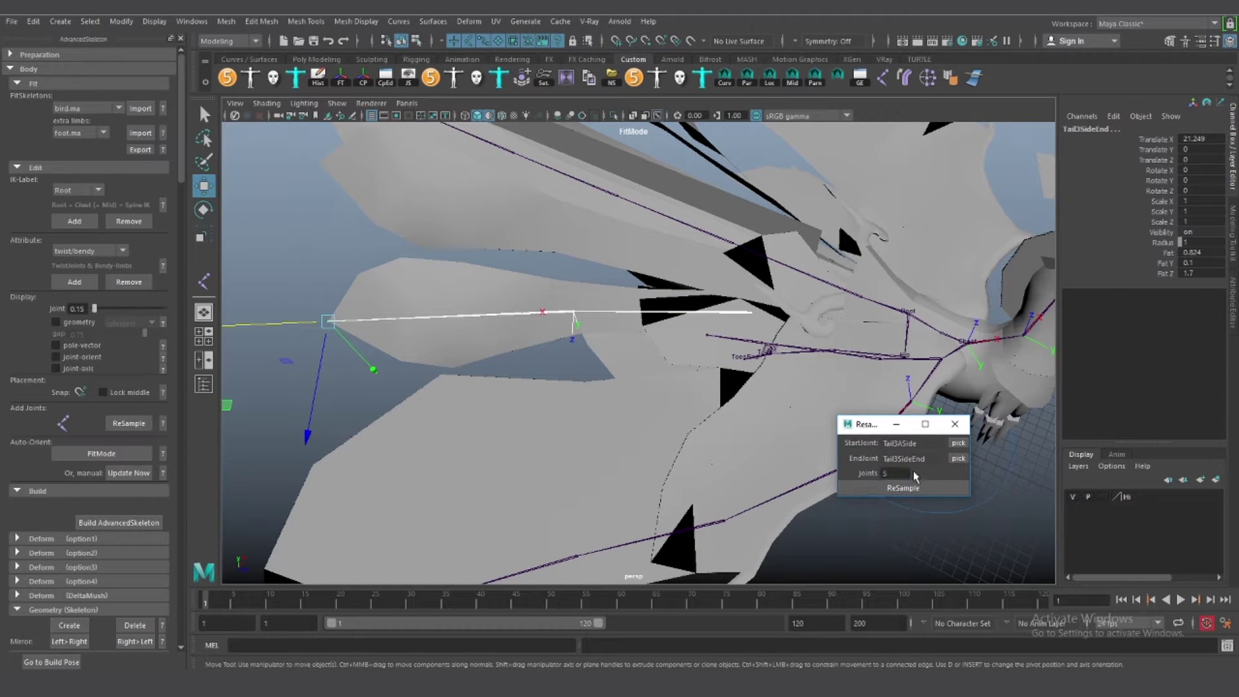
alt+drag(677, 361, 650, 358)
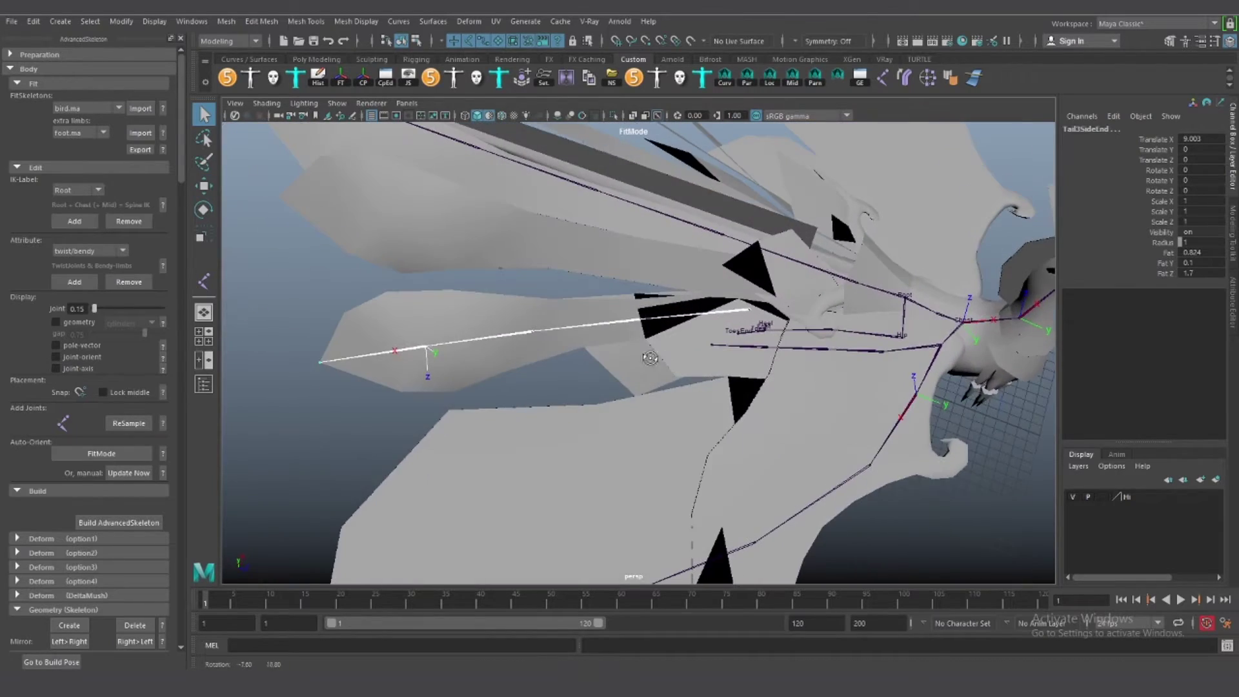
key(Up)
mouse_move(525, 301)
alt+mouse_down()
mouse_move(724, 347)
mouse_move(658, 266)
alt+mouse_up()
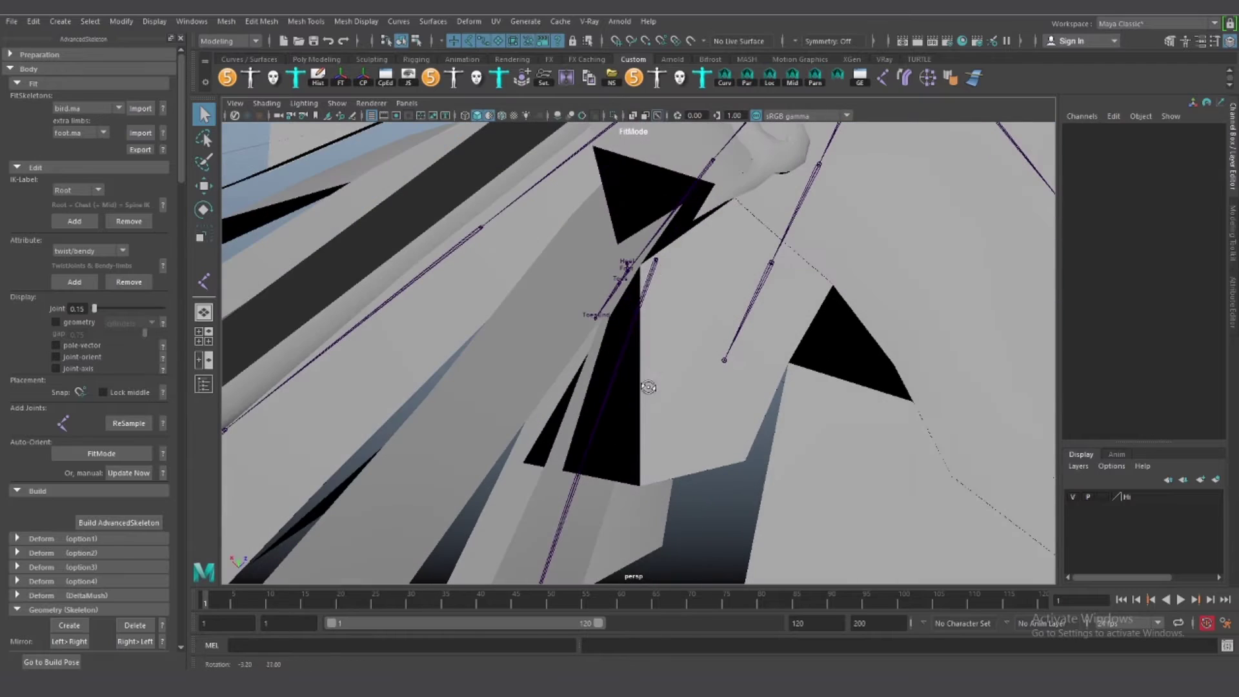
Orbit and zoom around the bird to frame the side tail joints
alt+right_drag(656, 265, 704, 326)
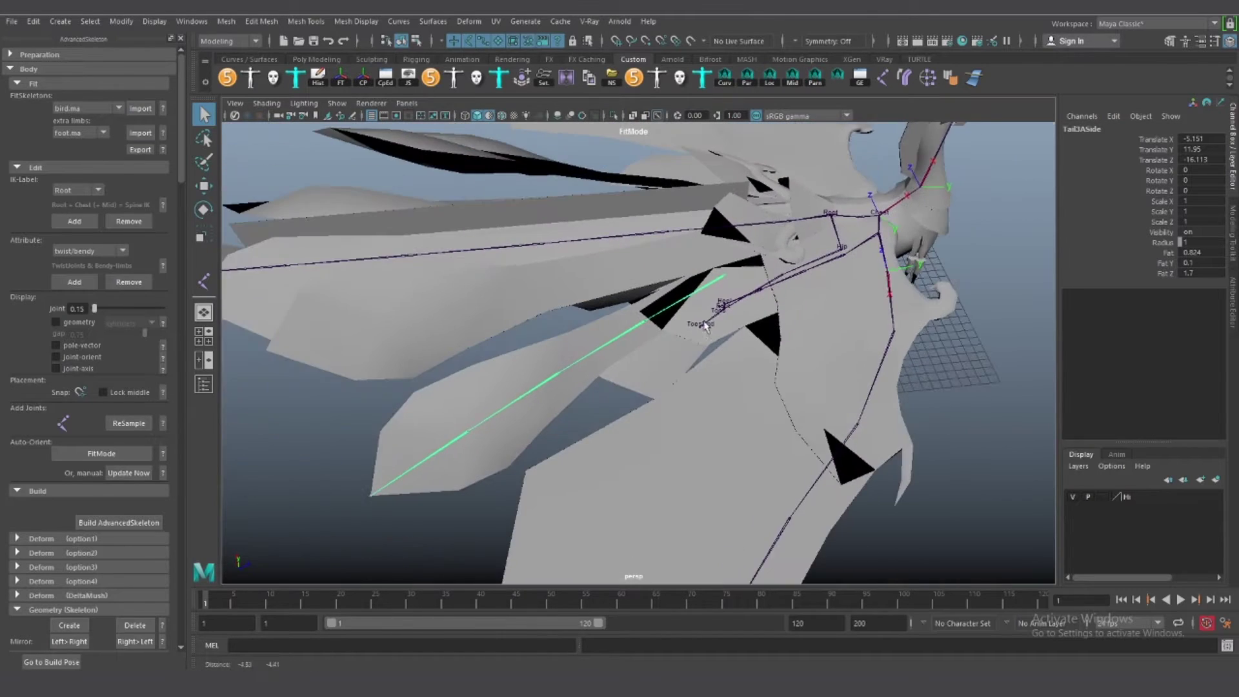
mouse_move(529, 354)
alt+mouse_down()
mouse_move(647, 277)
mouse_move(639, 288)
alt+mouse_up()
scroll(637, 289, up, 5)
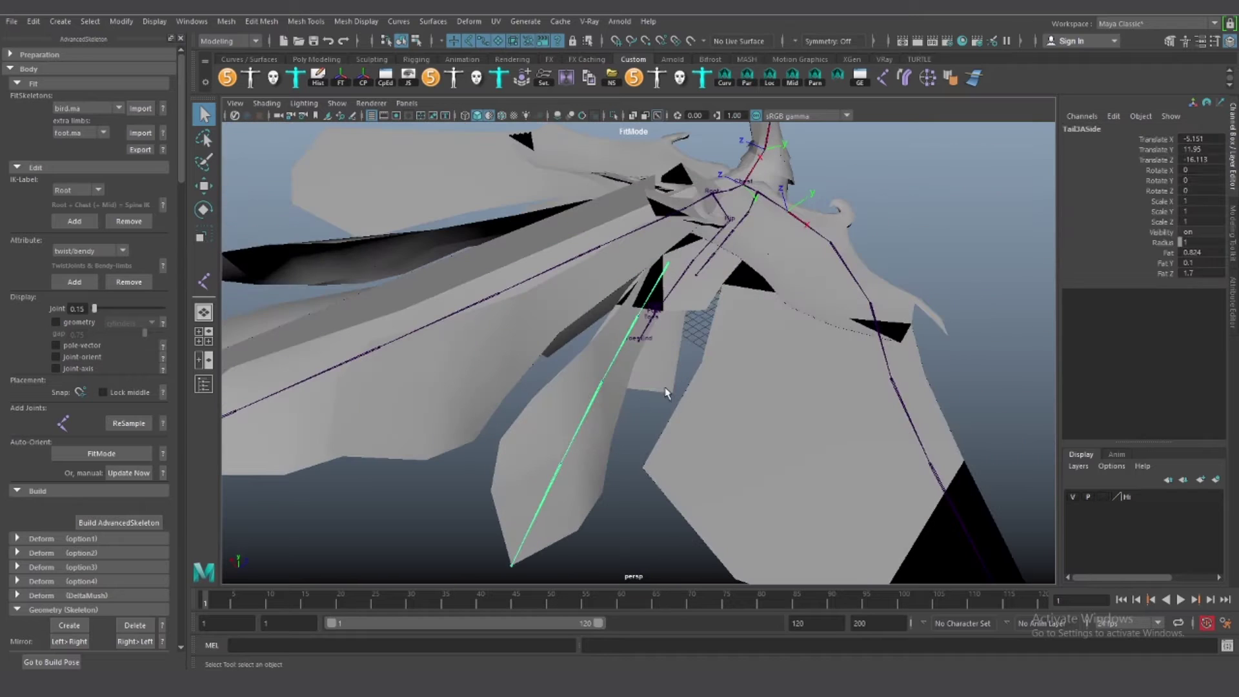
mouse_move(669, 274)
alt+mouse_down()
mouse_move(658, 351)
mouse_move(615, 373)
mouse_move(590, 366)
mouse_move(670, 309)
alt+mouse_up()
click(658, 351)
scroll(620, 368, down, 5)
scroll(589, 367, up, 5)
alt+drag(737, 374, 645, 368)
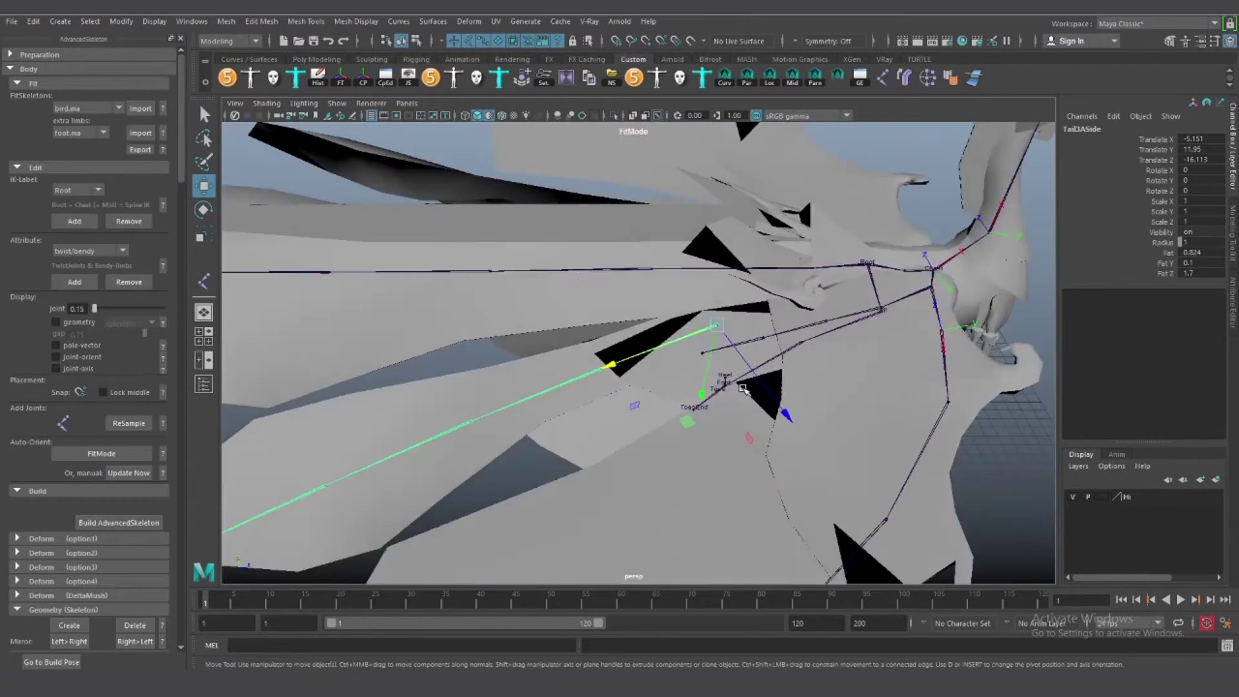
scroll(645, 368, down, 4)
Select the side tail joints and orbit to a low front view of the bird
click(553, 376)
scroll(613, 374, up, 3)
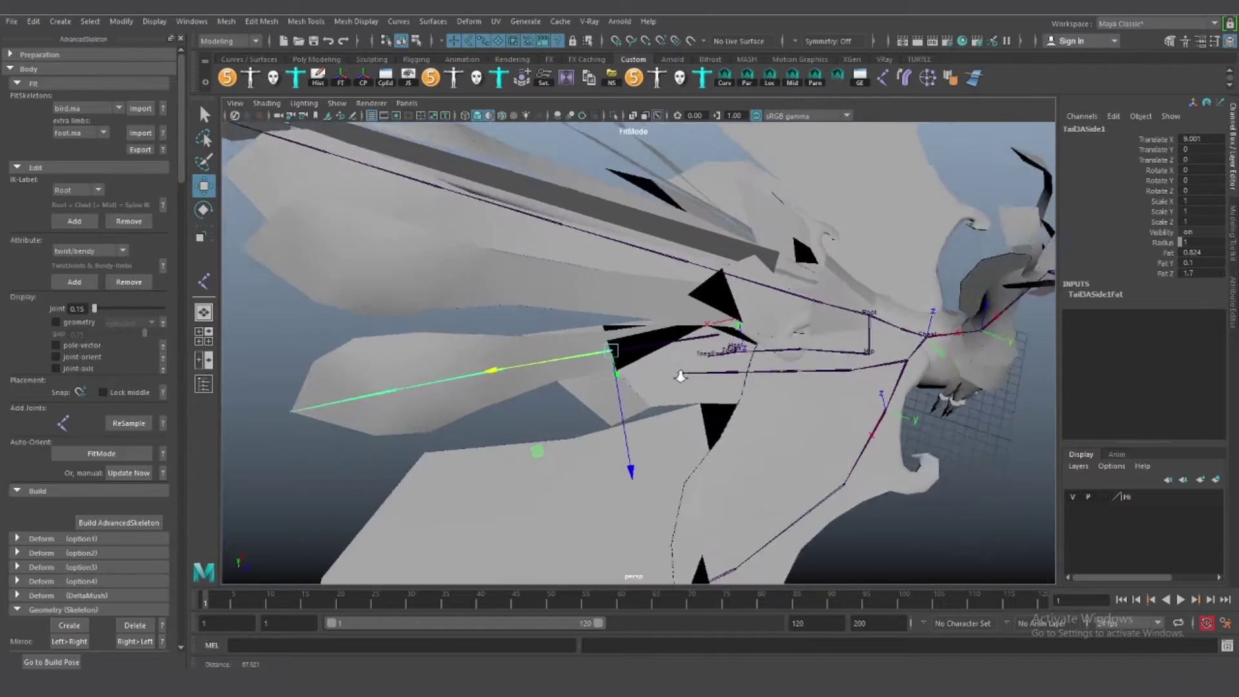
scroll(671, 361, up, 3)
click(664, 338)
mouse_move(534, 315)
alt+mouse_down()
mouse_move(733, 286)
mouse_move(646, 340)
mouse_move(710, 323)
alt+mouse_up()
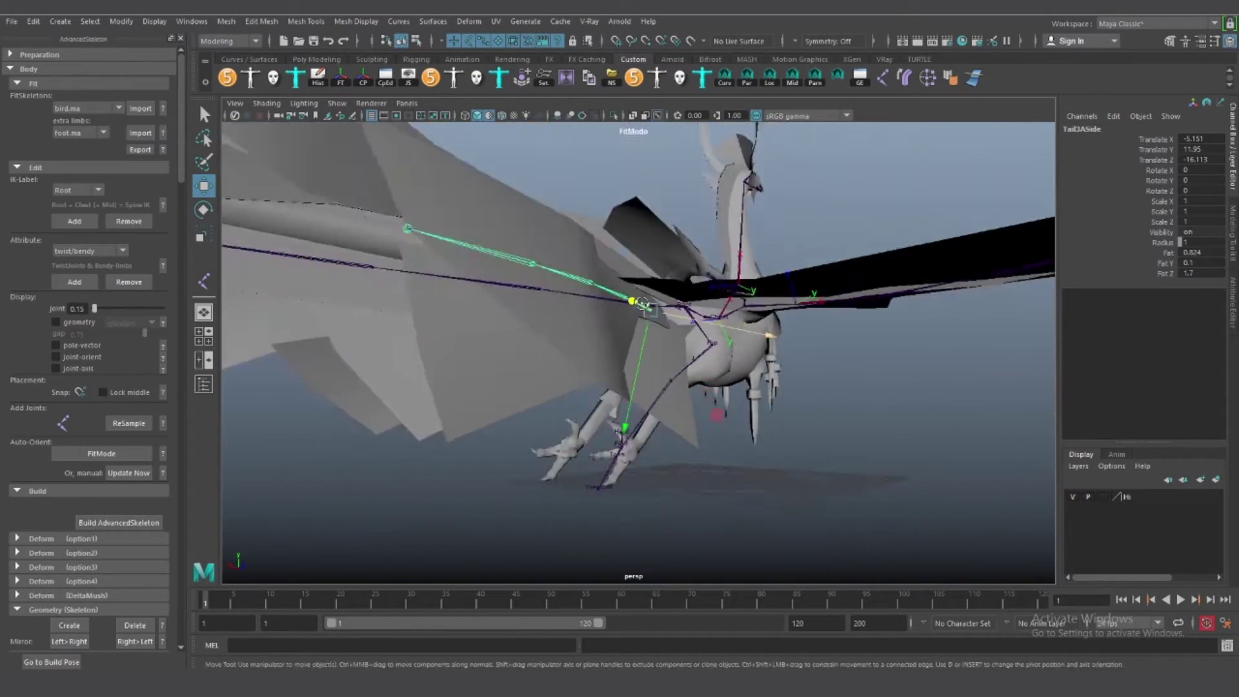
alt+right_drag(709, 323, 765, 355)
alt+drag(765, 355, 572, 378)
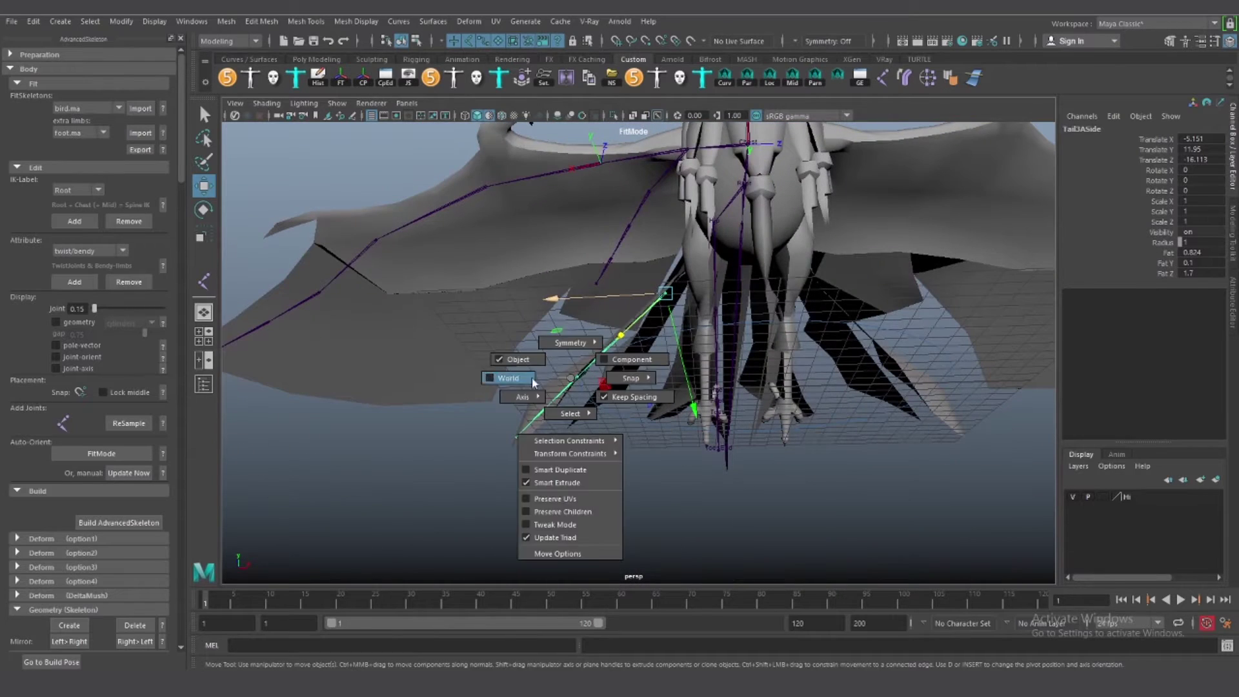
Raise Tail3ASide4 to Y 11.613 in world space and rotate it to Y 20.148
alt+right_drag(533, 382, 721, 373)
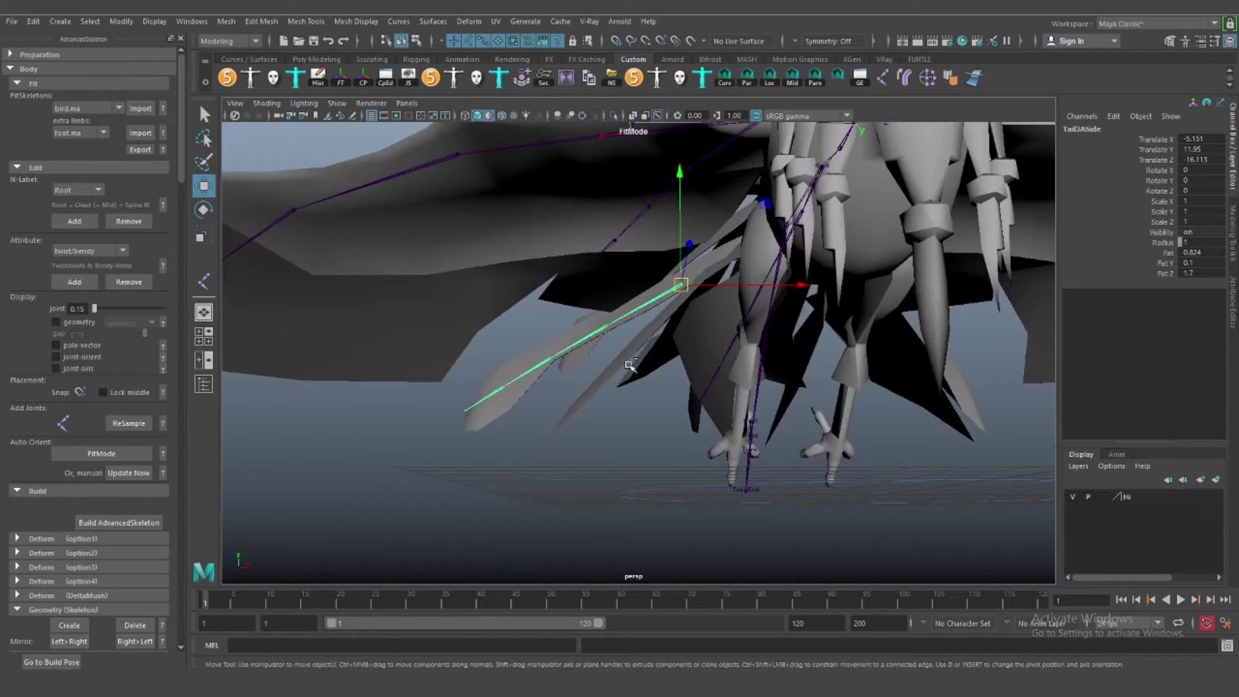
drag(766, 284, 780, 285)
mouse_move(781, 284)
alt+mouse_down()
mouse_move(708, 367)
mouse_move(731, 352)
mouse_move(845, 370)
alt+mouse_up()
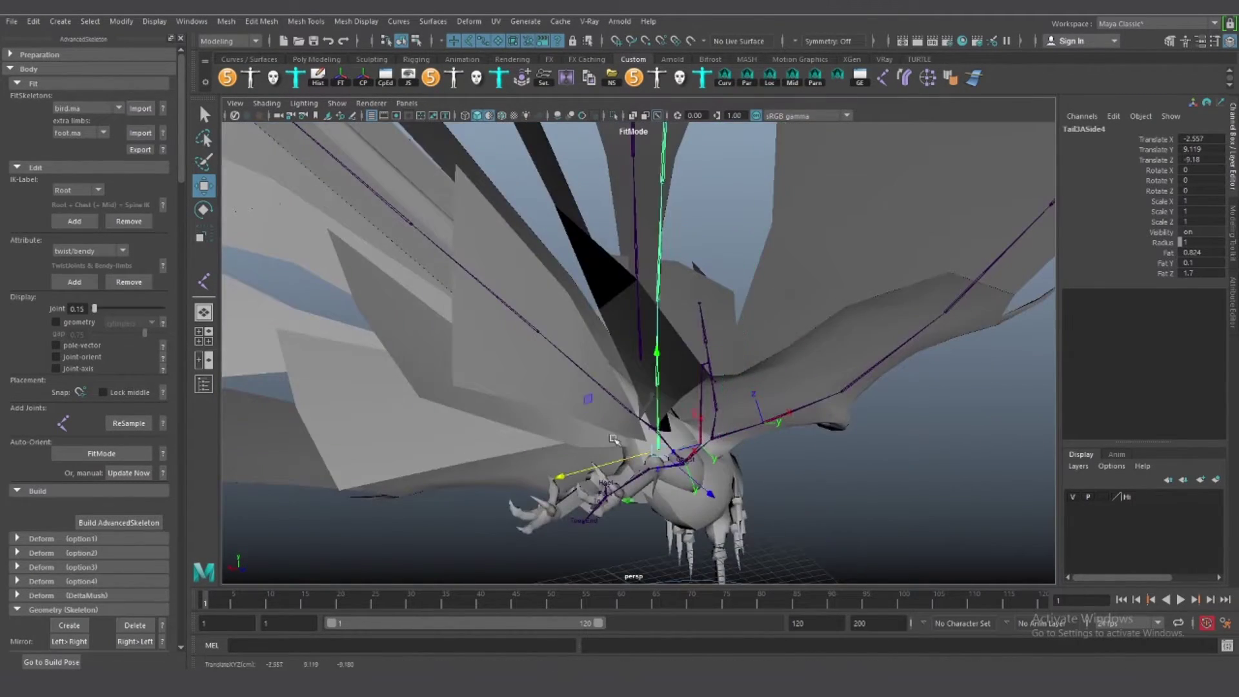
mouse_move(614, 439)
mouse_down()
mouse_move(614, 423)
mouse_move(593, 412)
mouse_up()
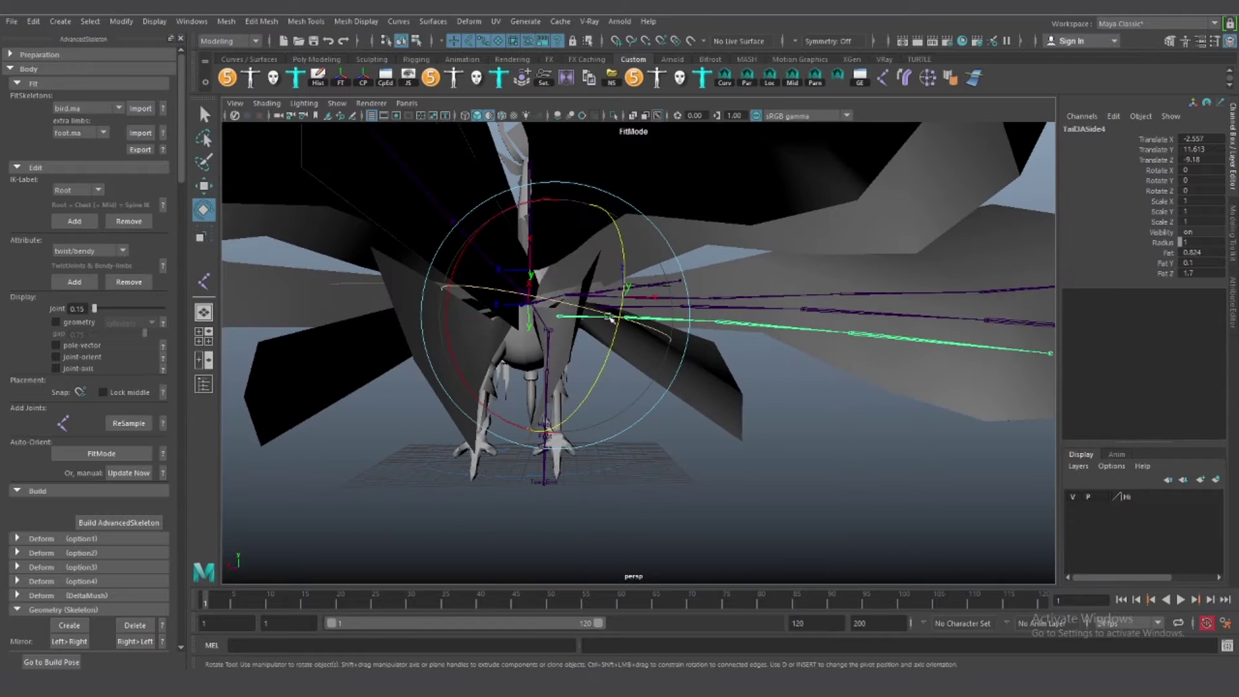
mouse_move(588, 289)
mouse_down()
mouse_move(633, 334)
mouse_move(589, 368)
mouse_move(616, 379)
mouse_up()
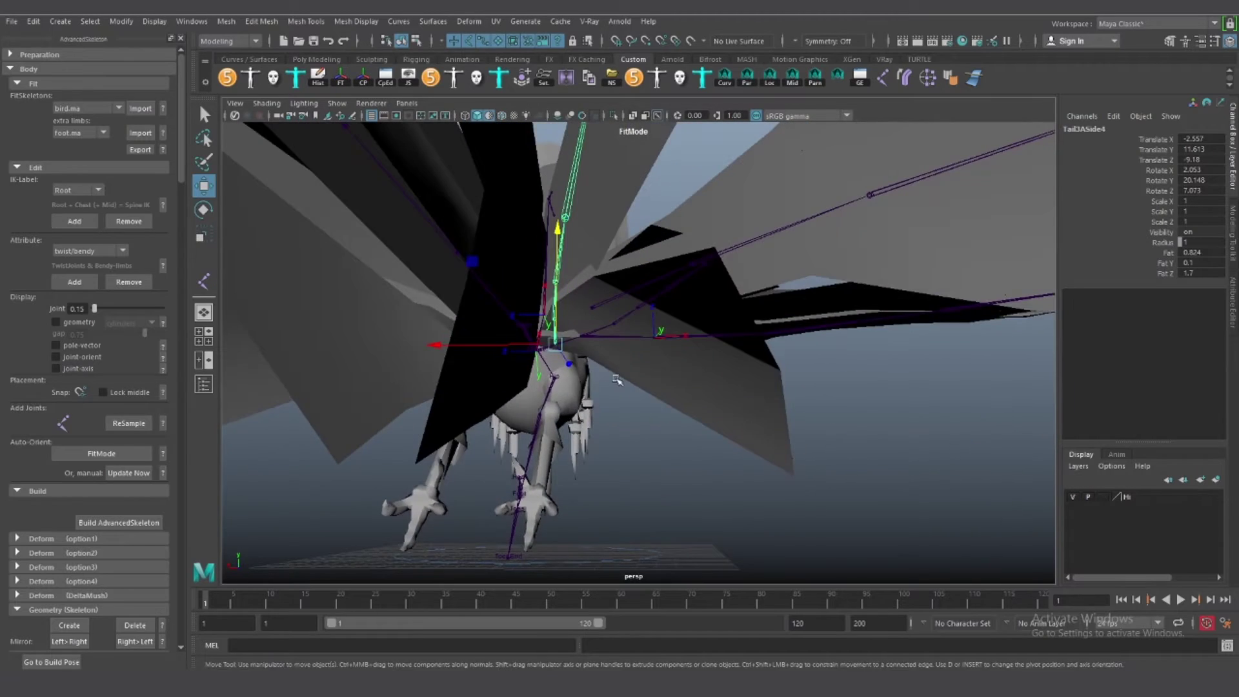
Show wireframe on shaded and orbit in close on the wing and tail
click(502, 117)
mouse_move(625, 337)
alt+mouse_down()
mouse_move(733, 345)
mouse_move(601, 372)
mouse_move(680, 391)
mouse_move(694, 451)
alt+mouse_up()
mouse_move(648, 366)
alt+mouse_down()
mouse_move(705, 438)
mouse_move(639, 383)
mouse_move(462, 362)
mouse_move(431, 381)
alt+mouse_up()
key(w)
mouse_move(532, 393)
alt+mouse_down()
mouse_move(556, 395)
mouse_move(560, 409)
mouse_move(508, 309)
alt+mouse_up()
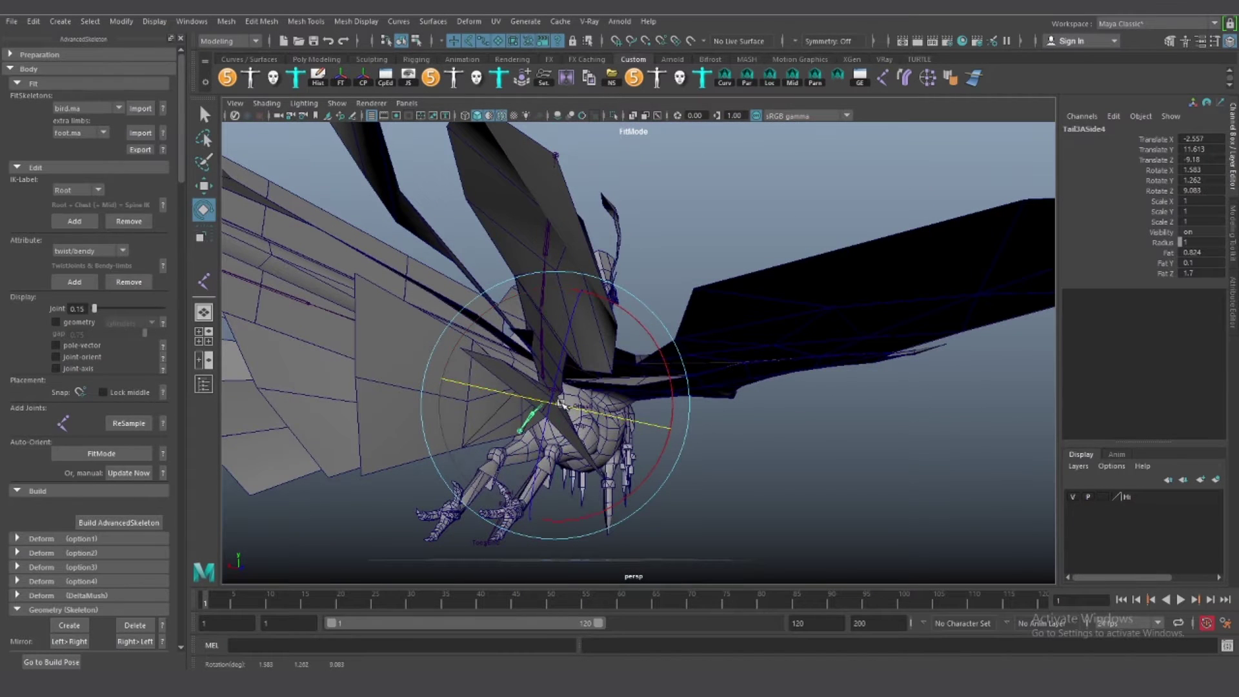
mouse_move(562, 364)
alt+mouse_down()
mouse_move(796, 443)
mouse_move(727, 448)
mouse_move(516, 422)
mouse_move(507, 397)
mouse_move(490, 409)
alt+mouse_up()
key(w)
Nudge Tail3ASide4 along X and raise it slightly
click(796, 443)
click(516, 422)
drag(490, 409, 507, 387)
alt+drag(506, 388, 674, 361)
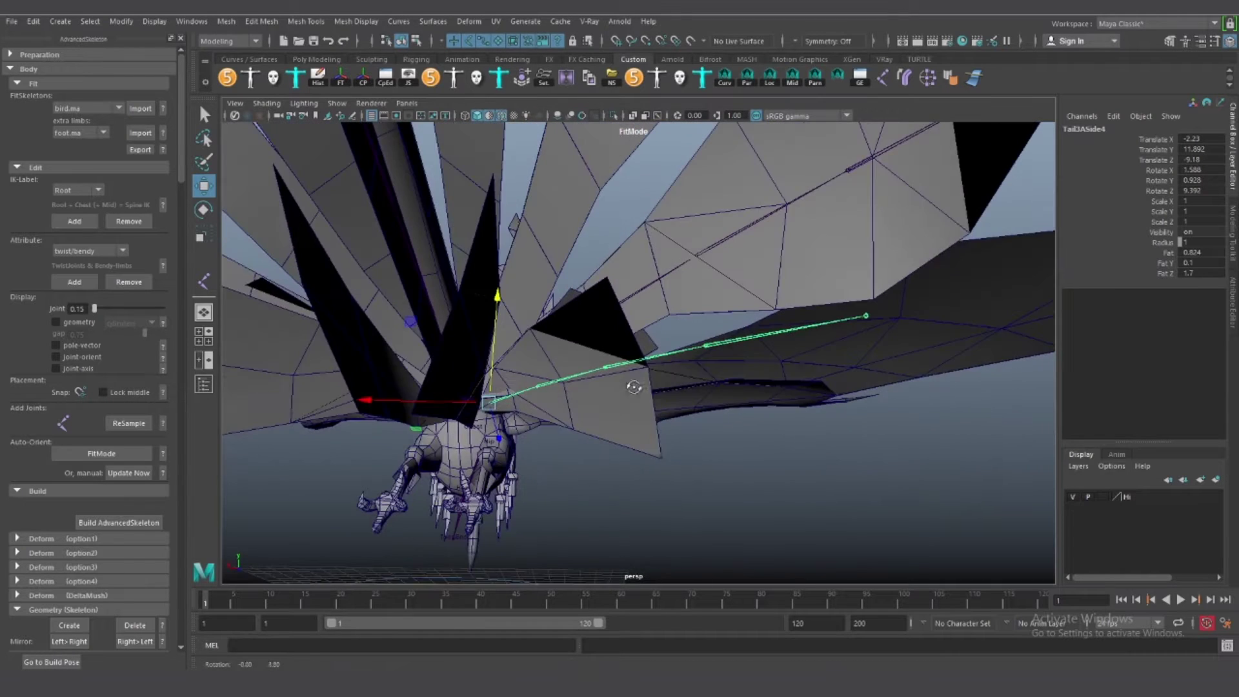
Move Tail3ASide2 along X to 13.392 into the feather
click(740, 331)
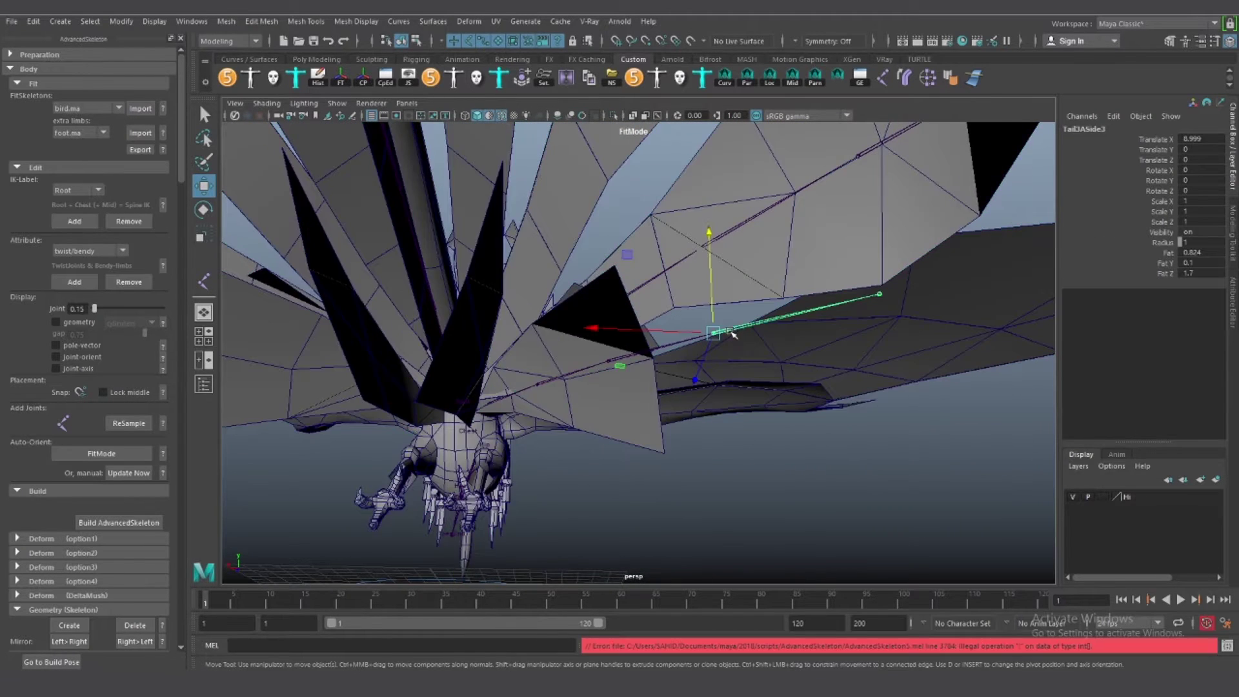
click(881, 298)
click(715, 333)
click(618, 391)
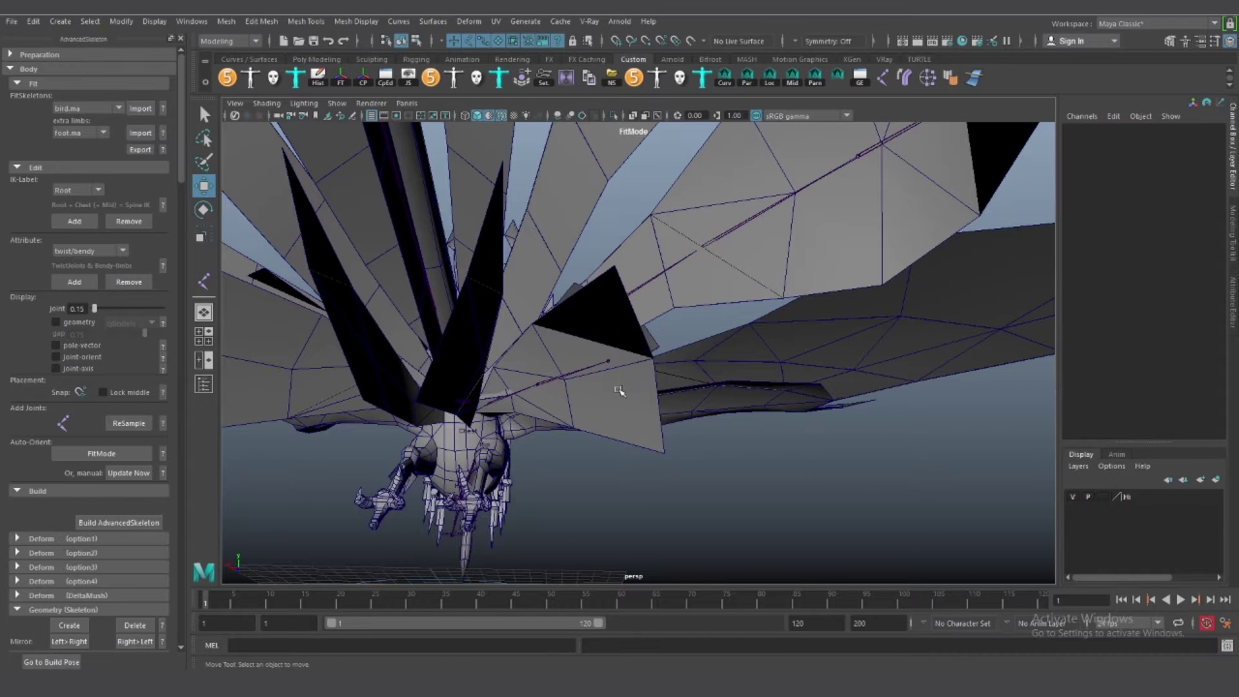
mouse_move(600, 383)
alt+mouse_down()
mouse_move(671, 184)
mouse_move(453, 438)
alt+mouse_up()
click(628, 319)
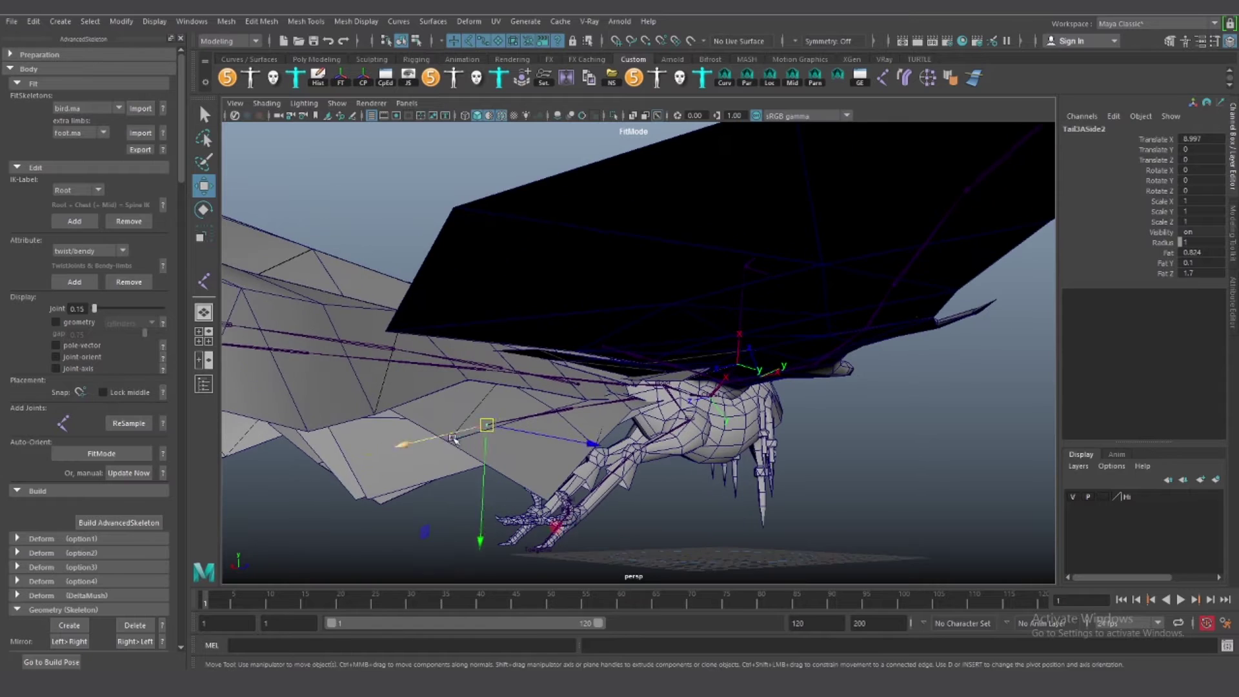
alt+drag(374, 460, 446, 415)
mouse_move(445, 415)
alt+mouse_down()
mouse_move(725, 428)
mouse_move(690, 350)
alt+mouse_up()
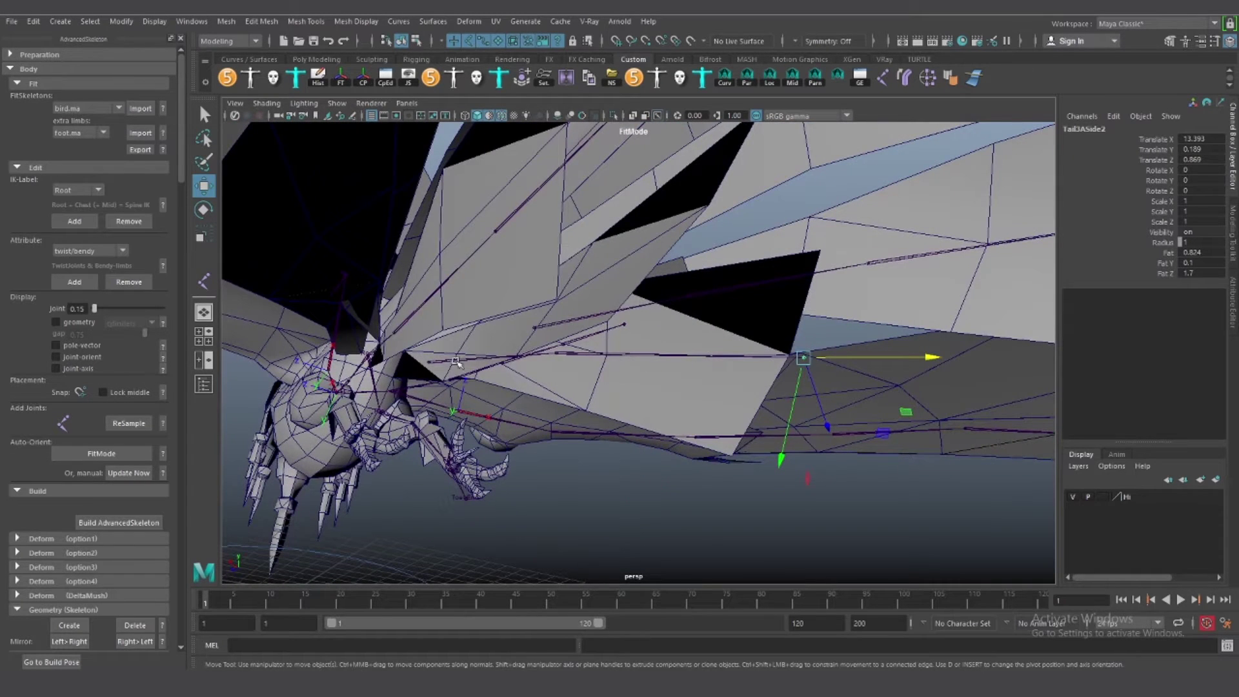
Resample the chain from Tail3ASide4 to Tail3ASide2 with 4 joints
click(901, 435)
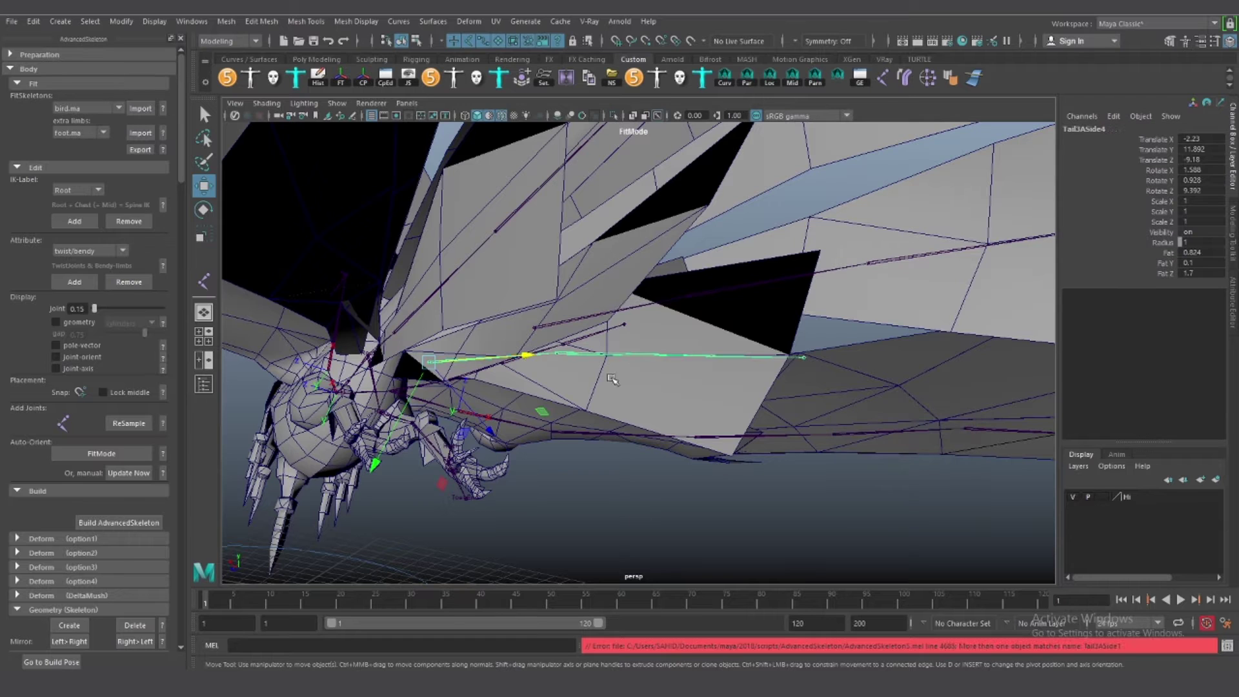
click(878, 485)
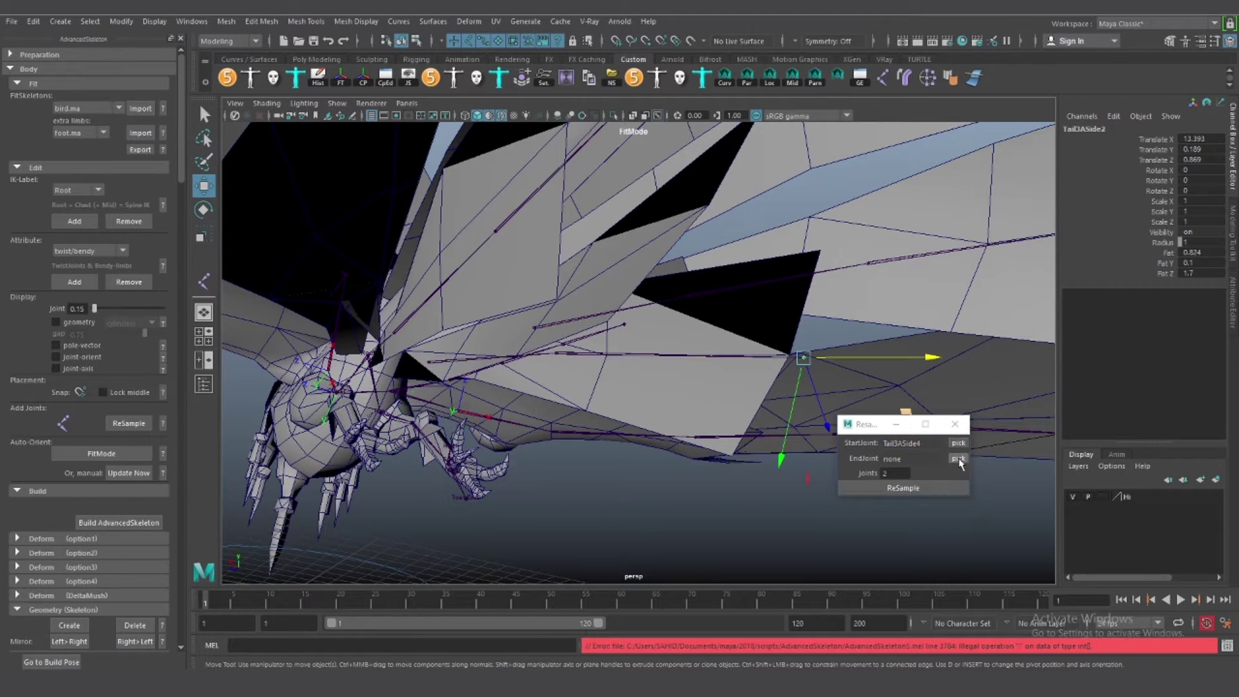
click(904, 489)
mouse_move(741, 478)
alt+mouse_down()
mouse_move(577, 365)
mouse_move(568, 389)
alt+mouse_up()
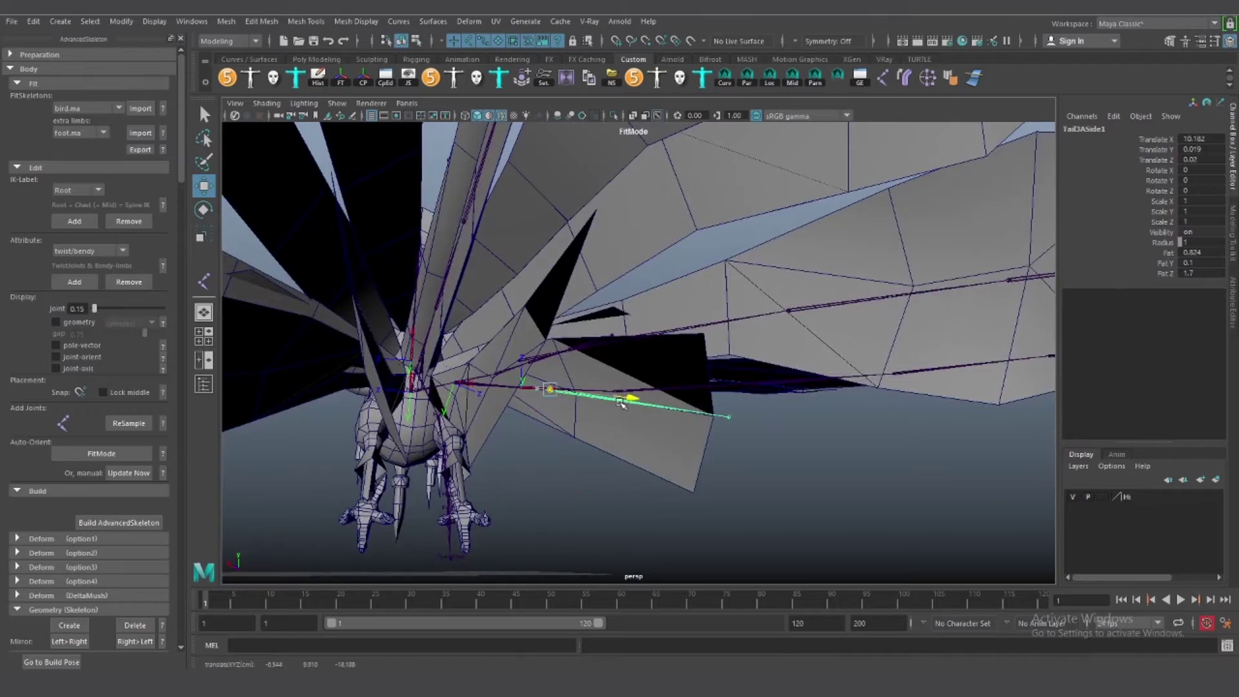
Select Tail3ASide4 and set the move axes to world space
click(567, 442)
mouse_move(567, 443)
alt+mouse_down()
mouse_move(480, 422)
mouse_move(566, 454)
mouse_move(552, 444)
mouse_move(567, 436)
mouse_move(588, 456)
mouse_move(574, 441)
mouse_move(591, 432)
mouse_move(539, 422)
mouse_move(554, 436)
mouse_move(487, 386)
alt+mouse_up()
click(566, 421)
key(w)
click(540, 432)
key(e)
key(w)
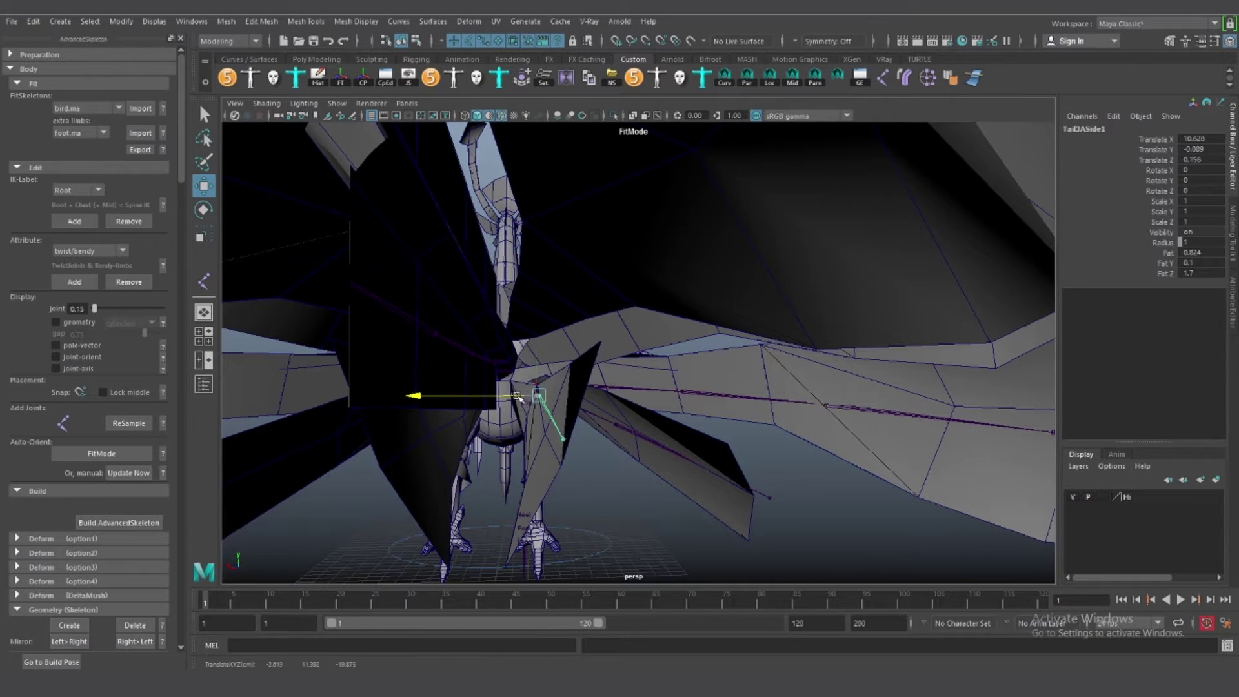
Move Tail3ASide5 along X toward its feather, then select Tail3ASide1
mouse_move(542, 413)
alt+mouse_down()
mouse_move(561, 394)
mouse_move(554, 435)
mouse_move(516, 426)
alt+mouse_up()
click(568, 387)
alt+drag(516, 426, 486, 408)
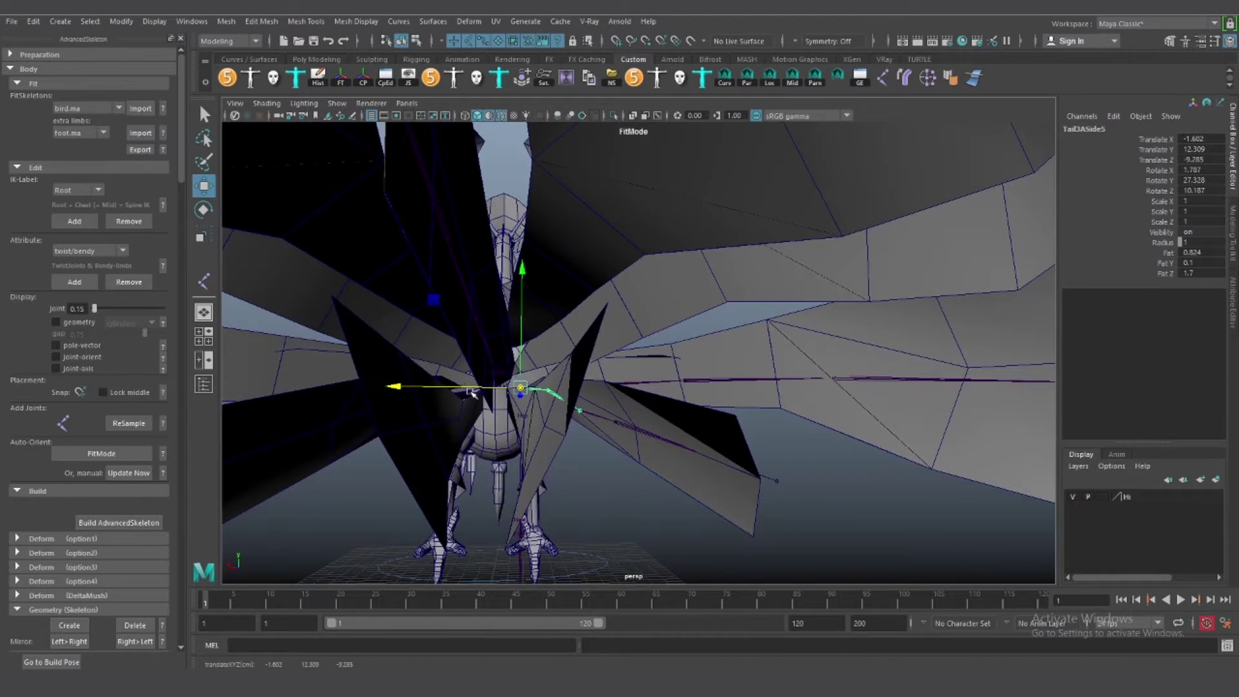
mouse_move(589, 454)
alt+mouse_down()
mouse_move(530, 456)
mouse_move(544, 375)
alt+mouse_up()
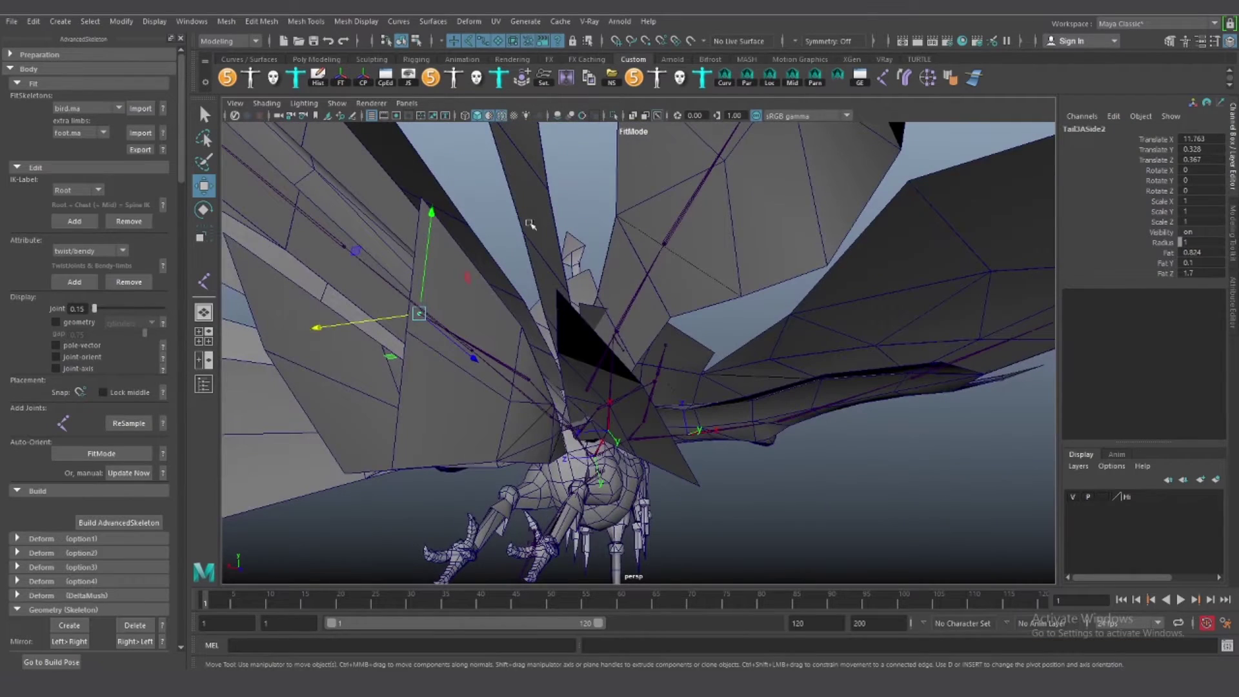
mouse_move(529, 223)
alt+mouse_down()
mouse_move(718, 294)
mouse_move(654, 313)
mouse_move(614, 353)
mouse_move(570, 295)
mouse_move(595, 324)
mouse_move(645, 287)
mouse_move(613, 270)
alt+mouse_up()
click(690, 282)
key(d)
Select a side tail joint under the wings and step down to its chain's end joint
mouse_move(686, 476)
alt+mouse_down()
mouse_move(625, 337)
mouse_move(729, 294)
alt+mouse_up()
alt+drag(759, 355, 746, 355)
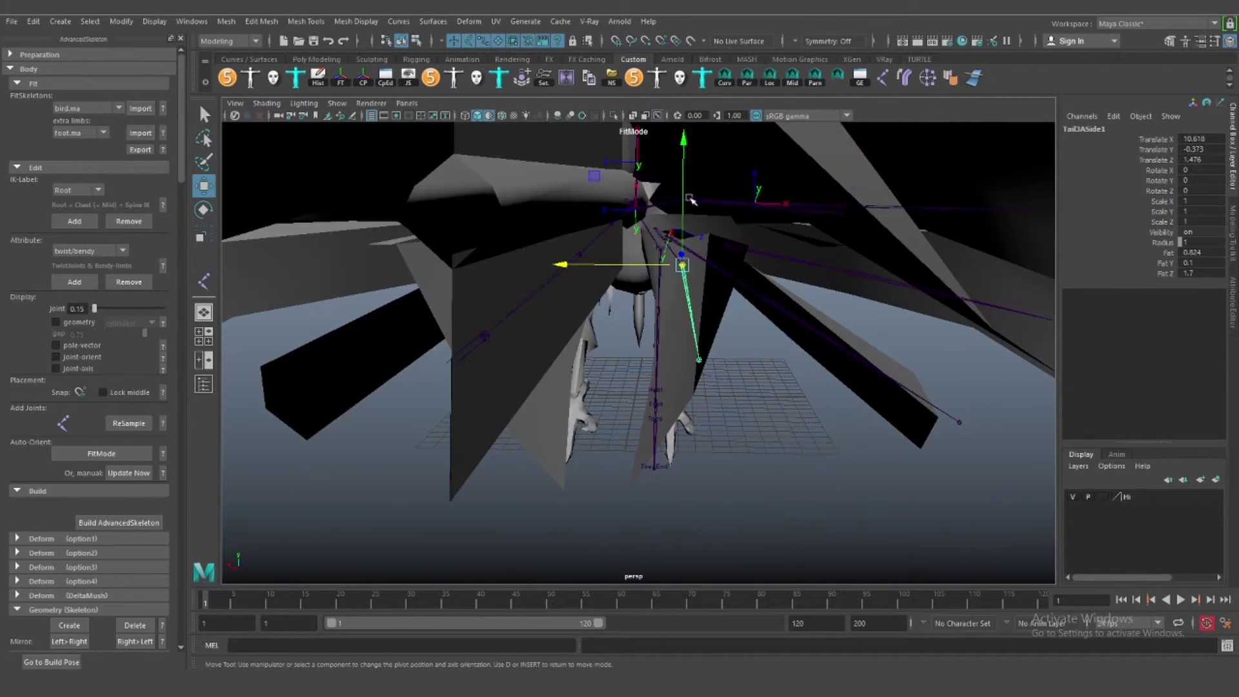
mouse_move(690, 200)
alt+mouse_down()
mouse_move(694, 346)
mouse_move(754, 322)
mouse_move(719, 274)
mouse_move(772, 318)
mouse_move(746, 355)
mouse_move(733, 322)
alt+mouse_up()
click(714, 266)
alt+drag(680, 271, 655, 303)
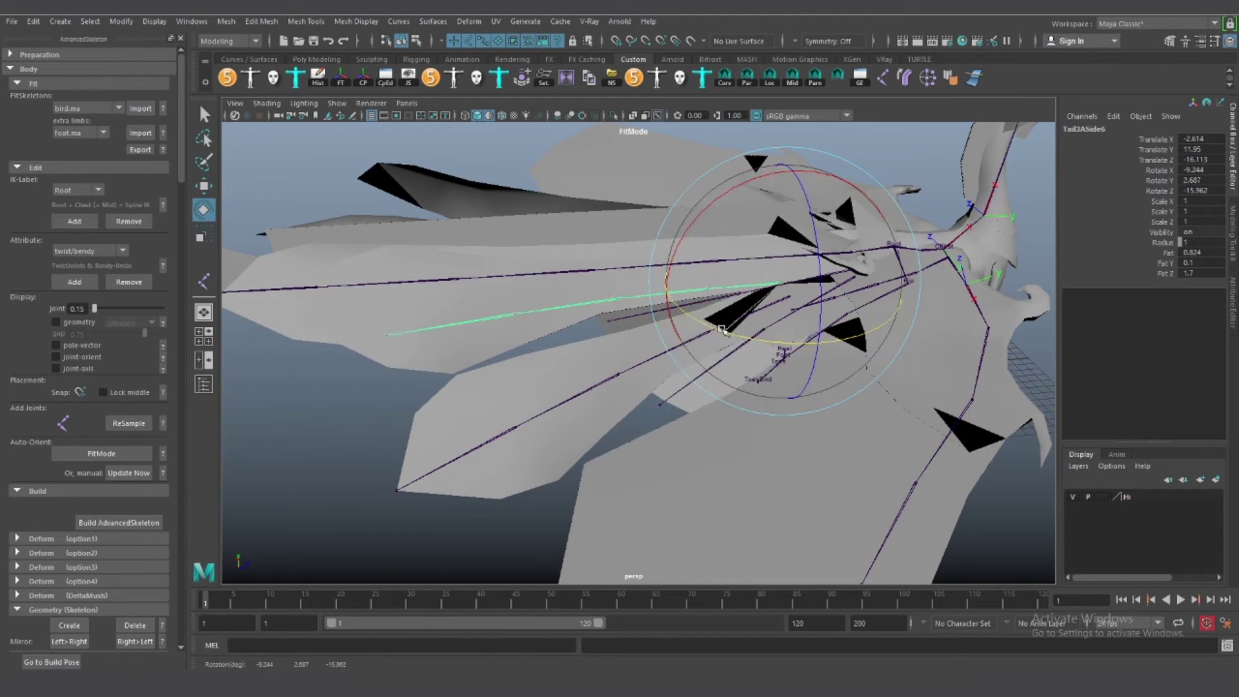
alt+drag(721, 330, 721, 395)
key(Down)
key(w)
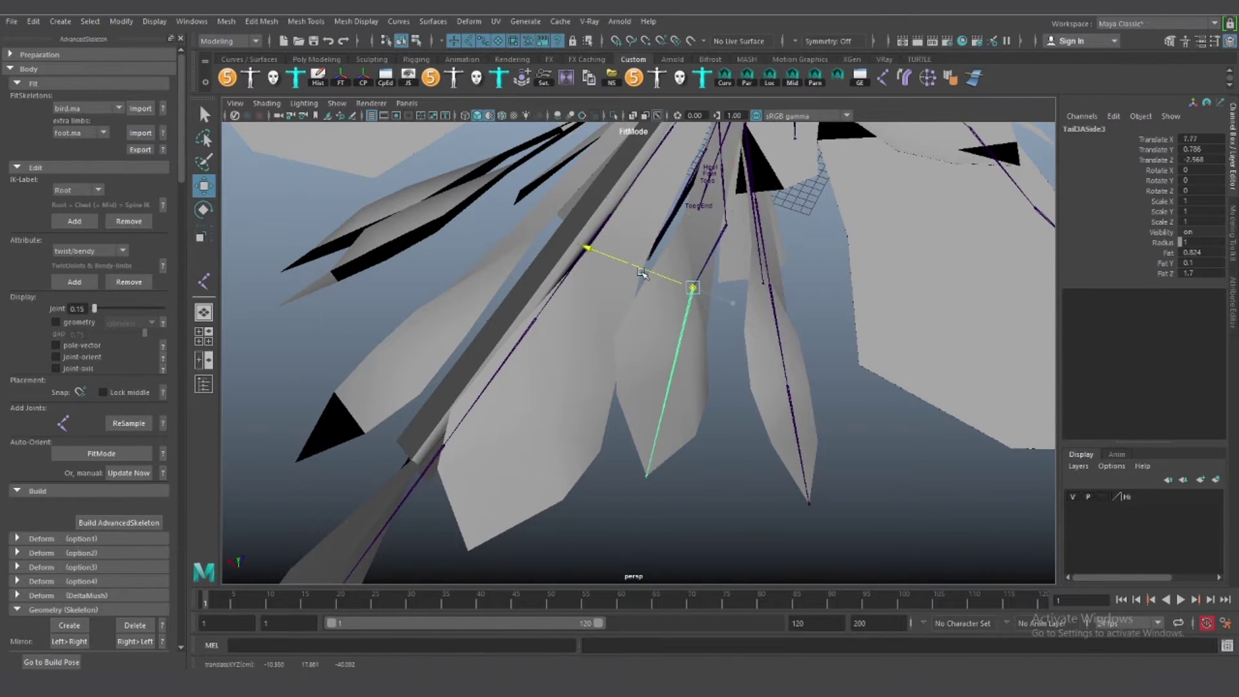
Show wireframe on shaded and pick a face on the tail feather mesh
click(506, 115)
alt+drag(619, 258, 632, 267)
alt+drag(567, 342, 520, 373)
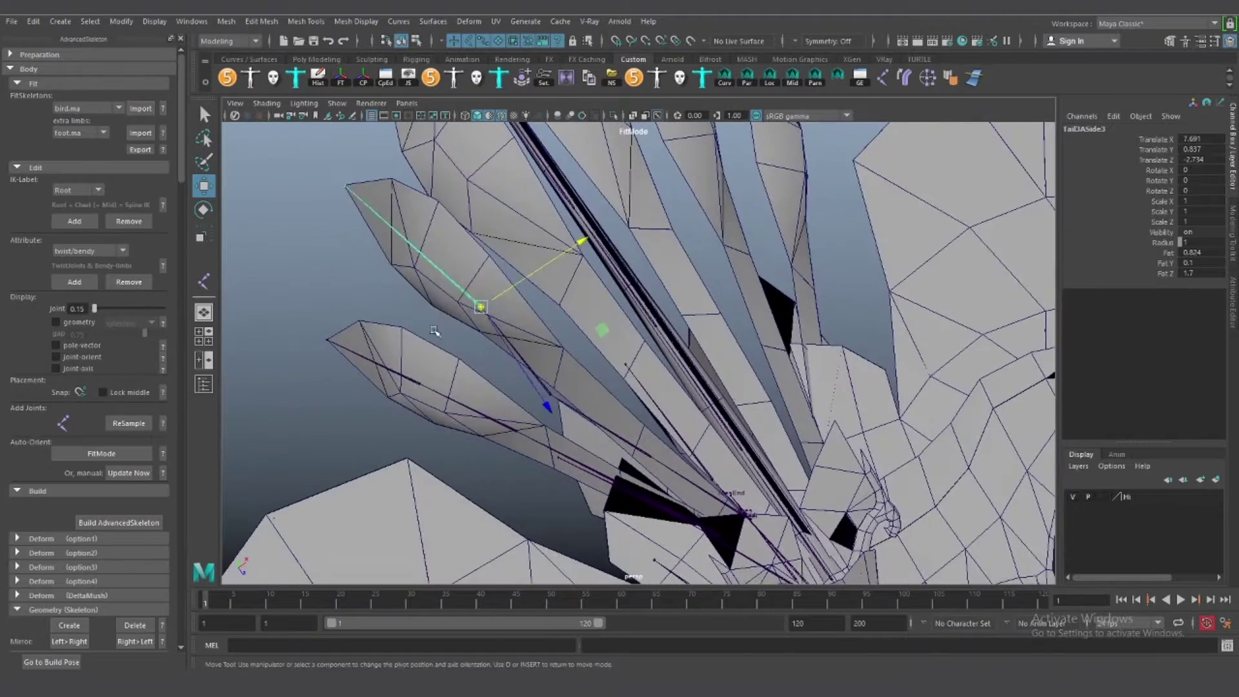
click(519, 373)
key(F8)
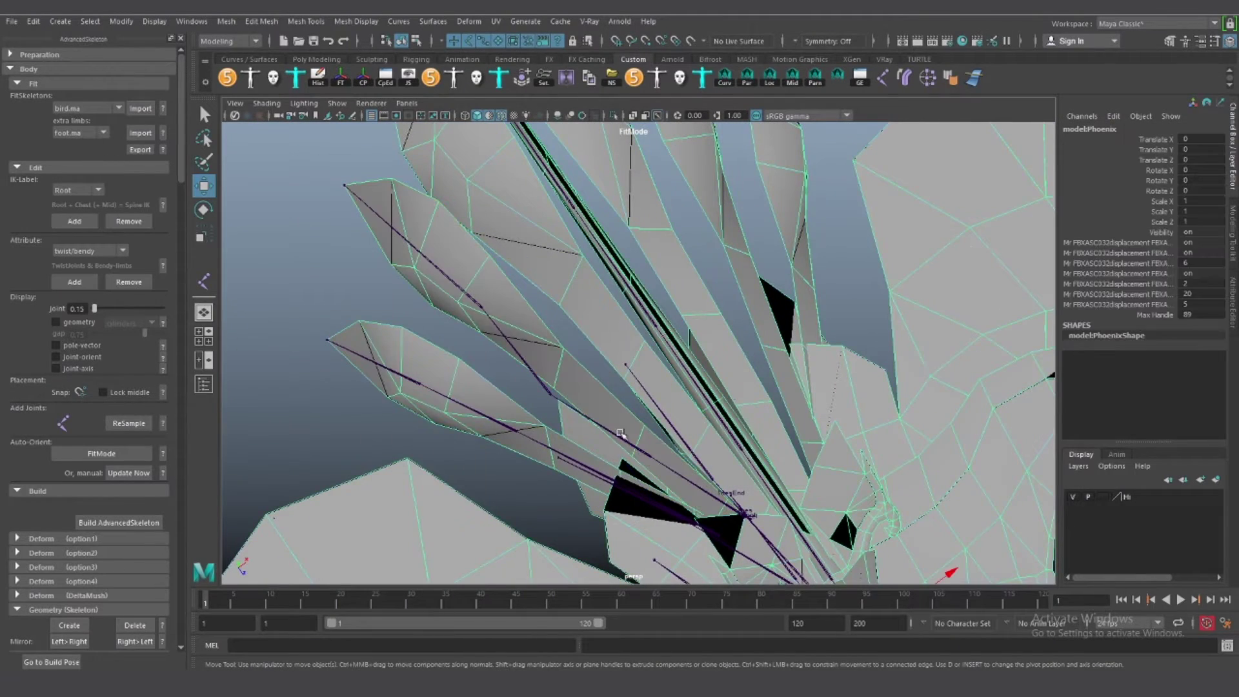
Isolate and frame the faces of one side tail feather
shift+right_click(562, 331)
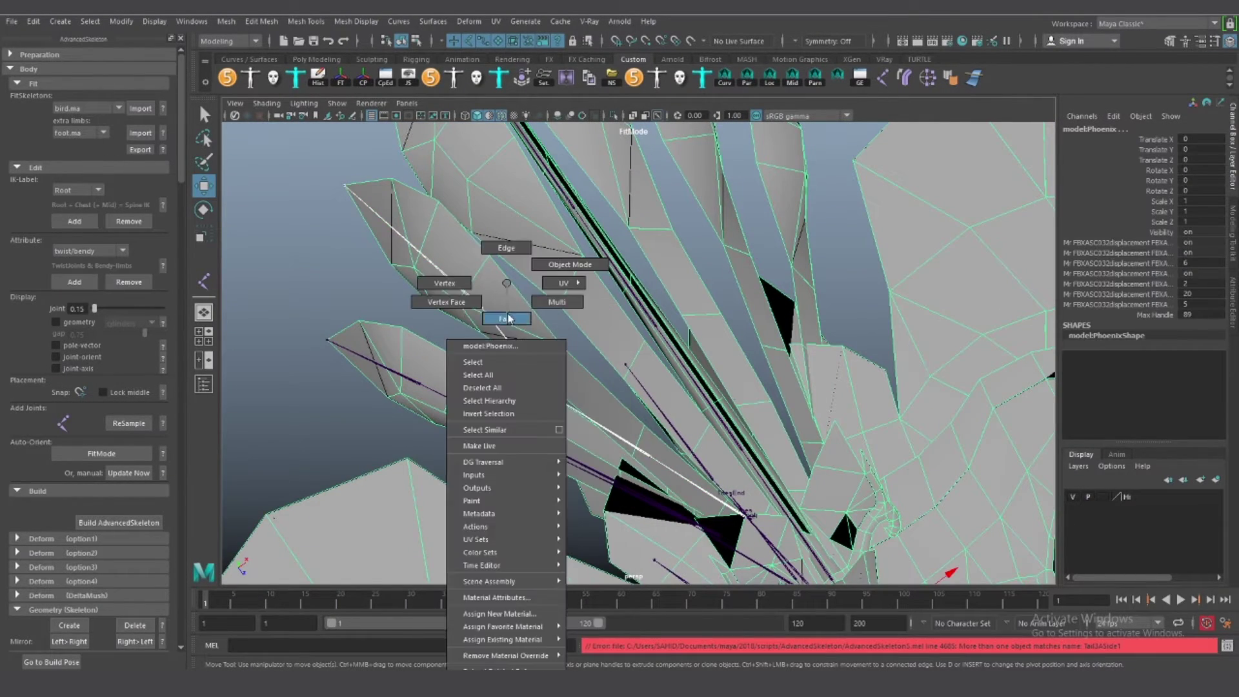
click(452, 271)
key(ctrl+1)
key(f)
mouse_move(751, 334)
alt+mouse_down()
mouse_move(692, 287)
mouse_move(761, 304)
alt+mouse_up()
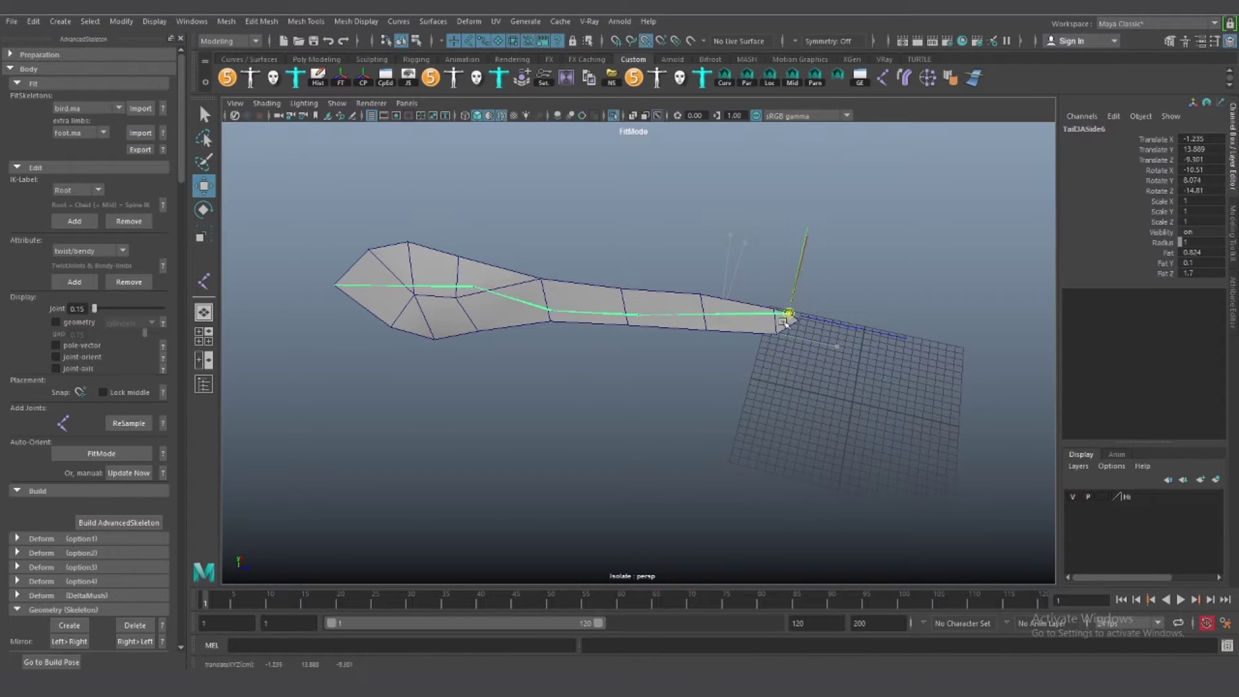
alt+drag(821, 334, 703, 429)
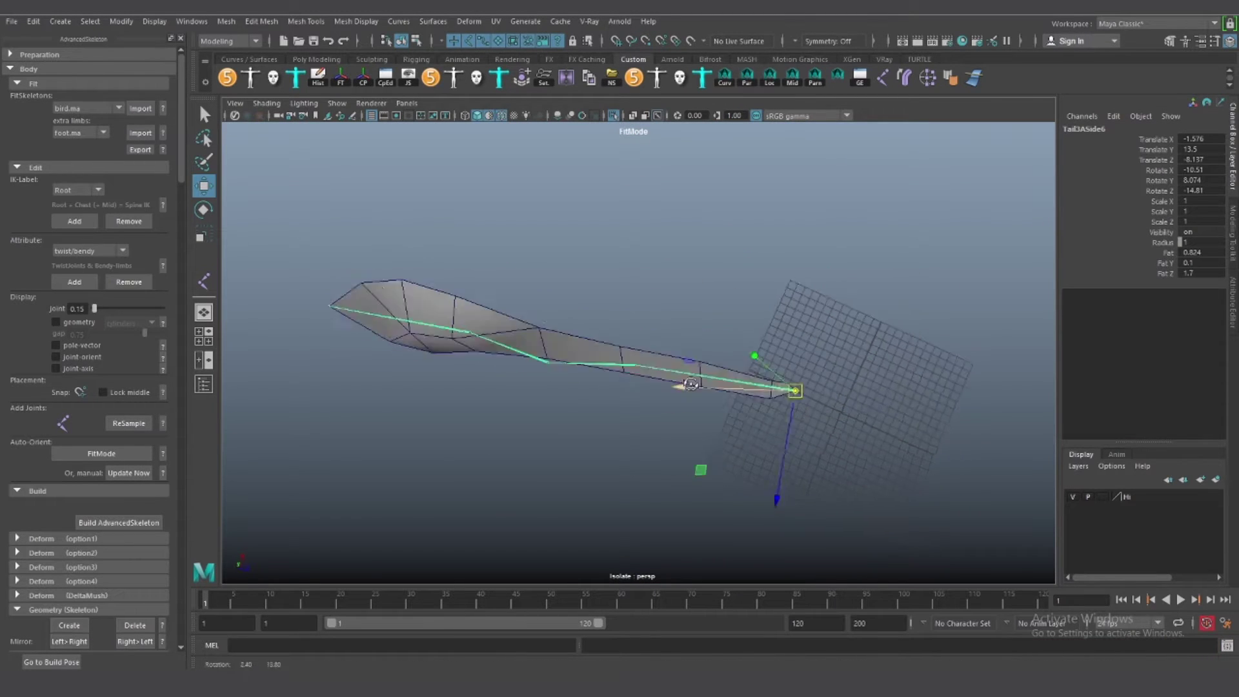
Slide a tail joint along its X axis toward the feather tip
click(781, 423)
mouse_move(726, 426)
mouse_down()
mouse_move(655, 400)
mouse_move(735, 403)
mouse_up()
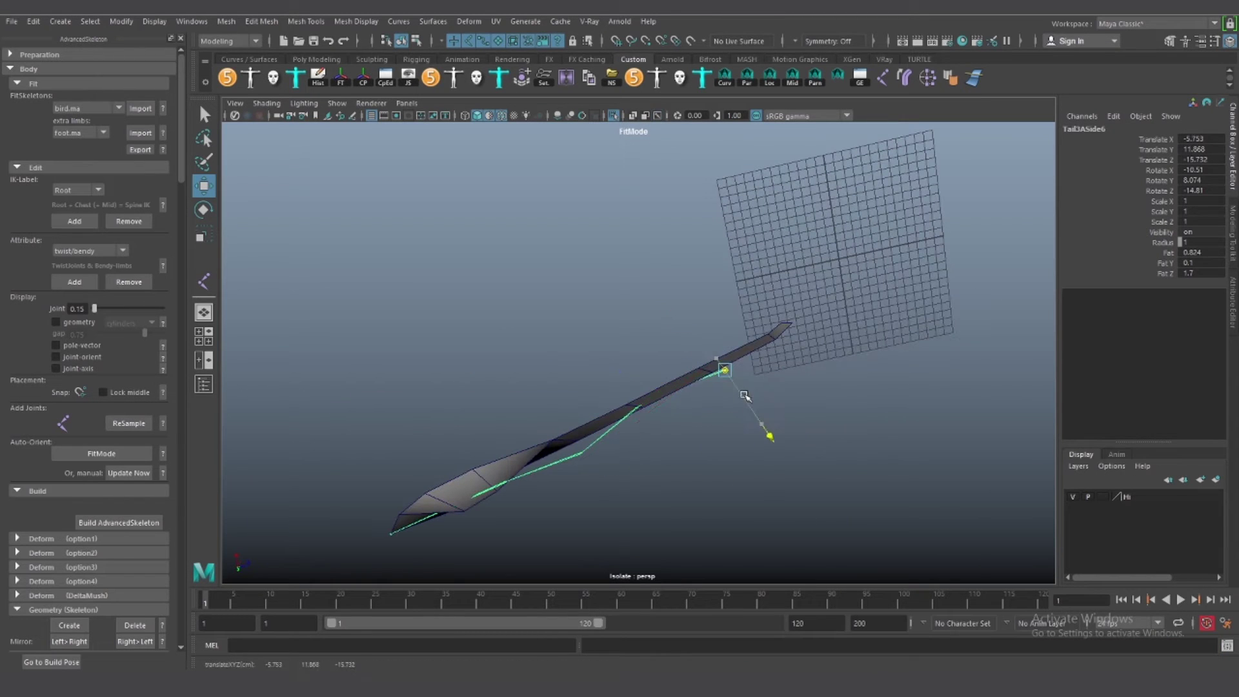
alt+drag(626, 401, 551, 405)
click(553, 416)
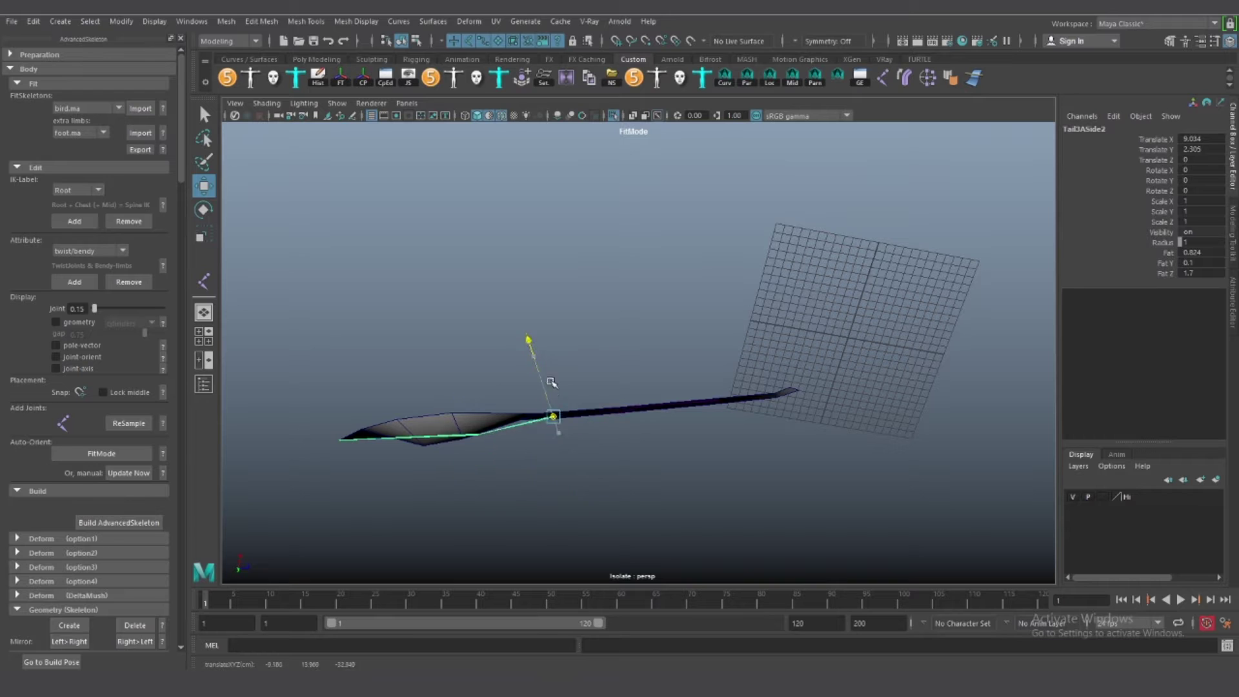
click(478, 432)
mouse_move(478, 432)
alt+mouse_down()
mouse_move(629, 437)
mouse_move(837, 417)
mouse_move(824, 376)
mouse_move(866, 444)
mouse_move(766, 409)
mouse_move(724, 420)
mouse_move(613, 373)
mouse_move(709, 391)
mouse_move(718, 326)
alt+mouse_up()
Move Tail3ASide3 further along the centre of the feather
click(710, 392)
right_click(709, 391)
click(874, 380)
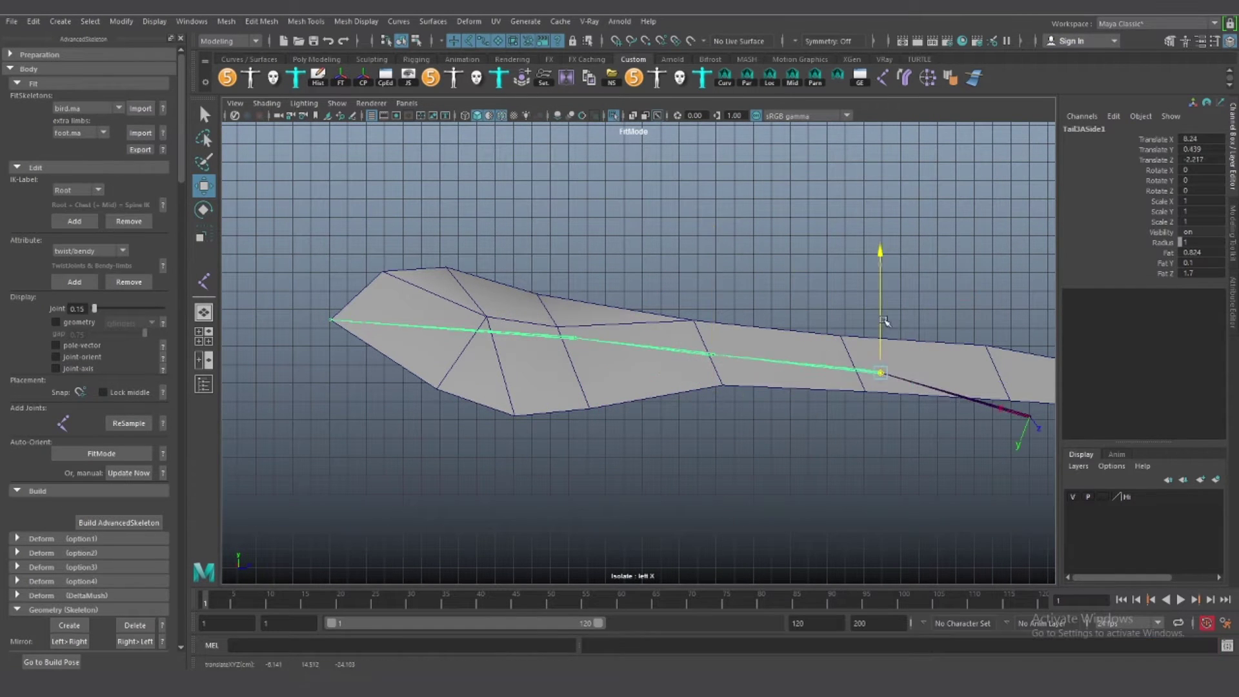
alt+middle_drag(874, 380, 739, 356)
click(887, 387)
alt+middle_drag(682, 416, 810, 416)
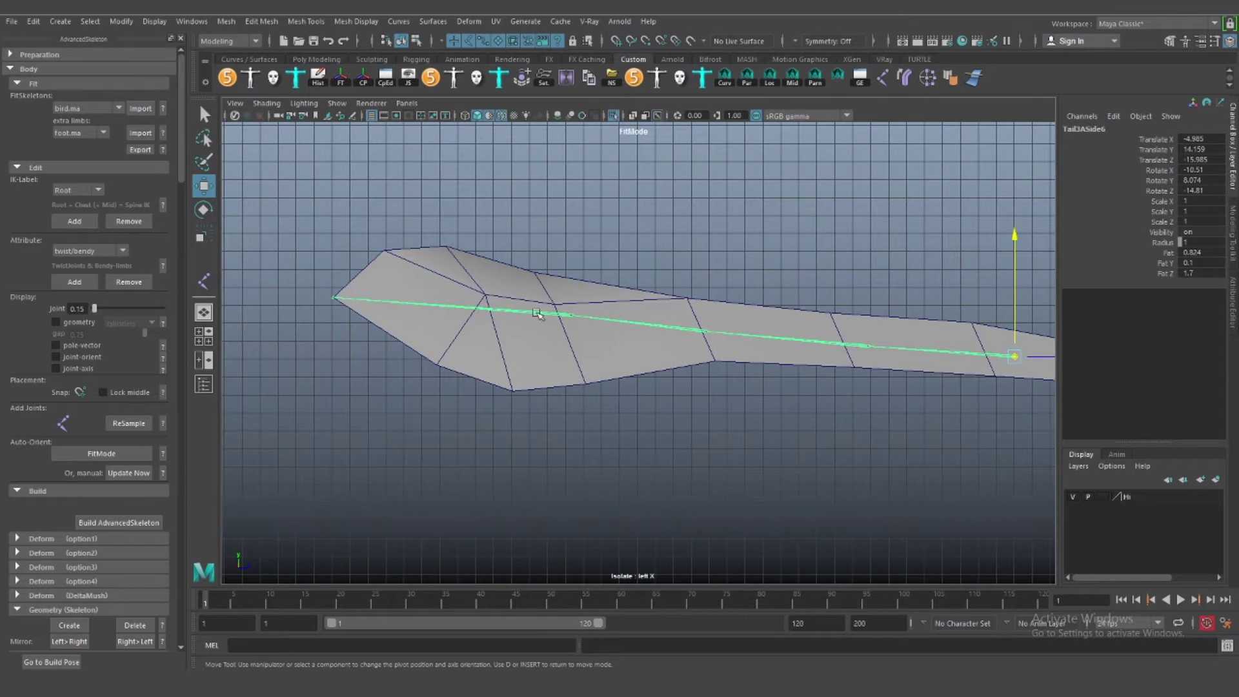
click(630, 258)
click(651, 321)
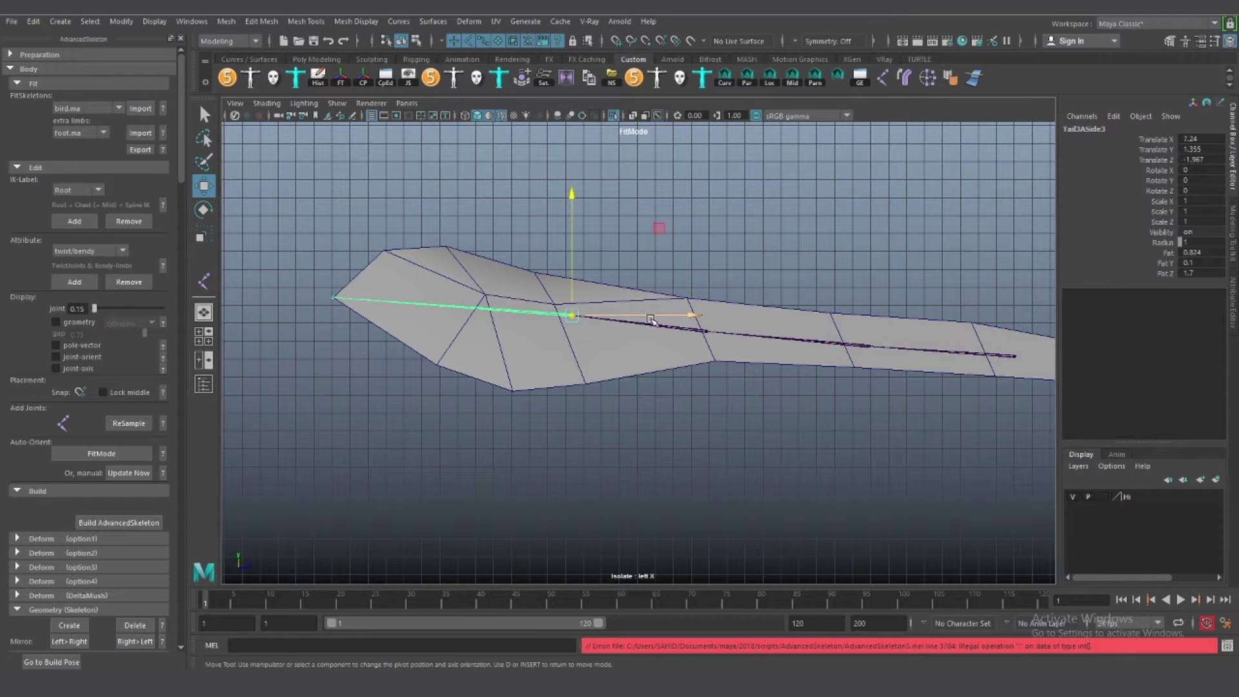
drag(651, 320, 483, 298)
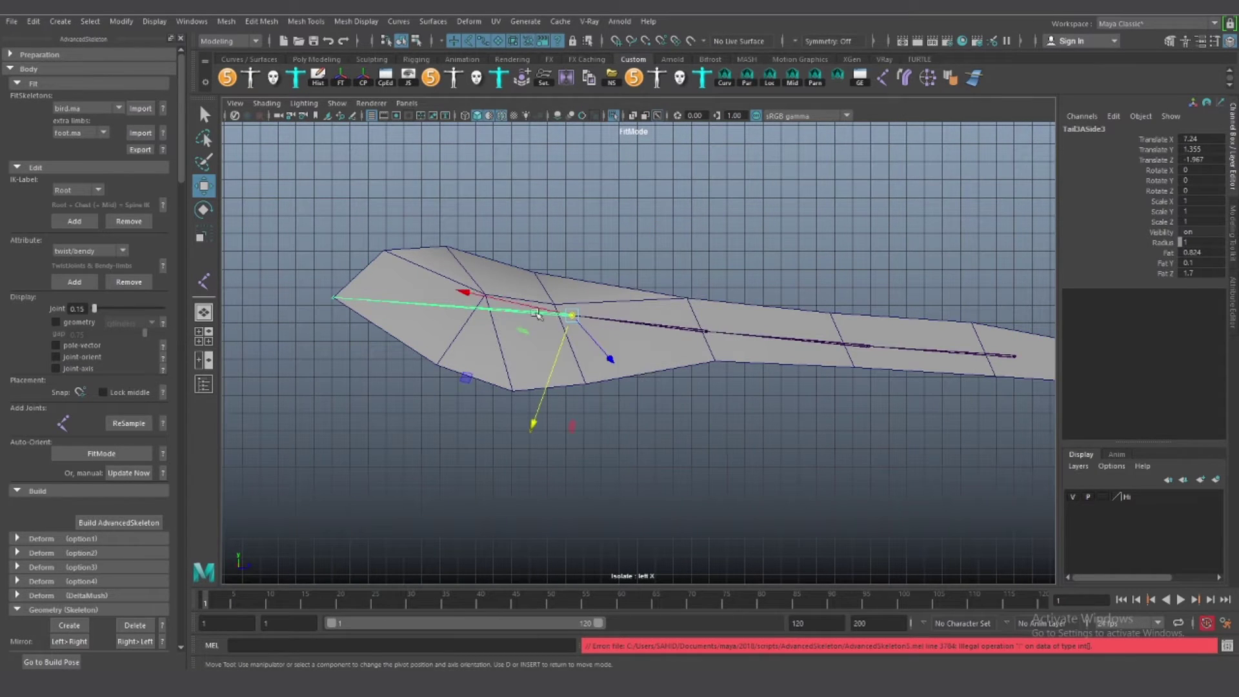
Reposition Tail3ASide6 inside the feather at -4.245, 14.461, -16.229
click(631, 258)
mouse_move(631, 258)
alt+mouse_down()
mouse_move(649, 362)
mouse_move(622, 360)
mouse_move(783, 362)
mouse_move(628, 329)
mouse_move(651, 330)
alt+mouse_up()
click(741, 319)
click(748, 380)
click(514, 311)
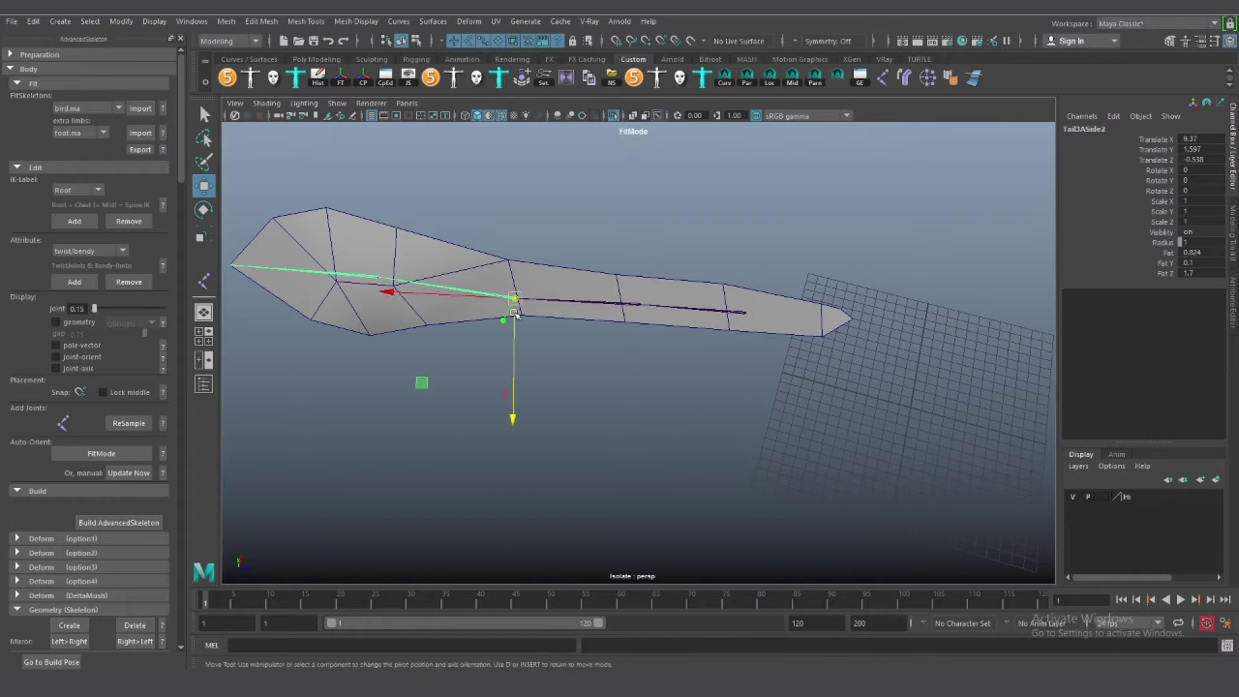
click(523, 331)
alt+drag(522, 331, 750, 352)
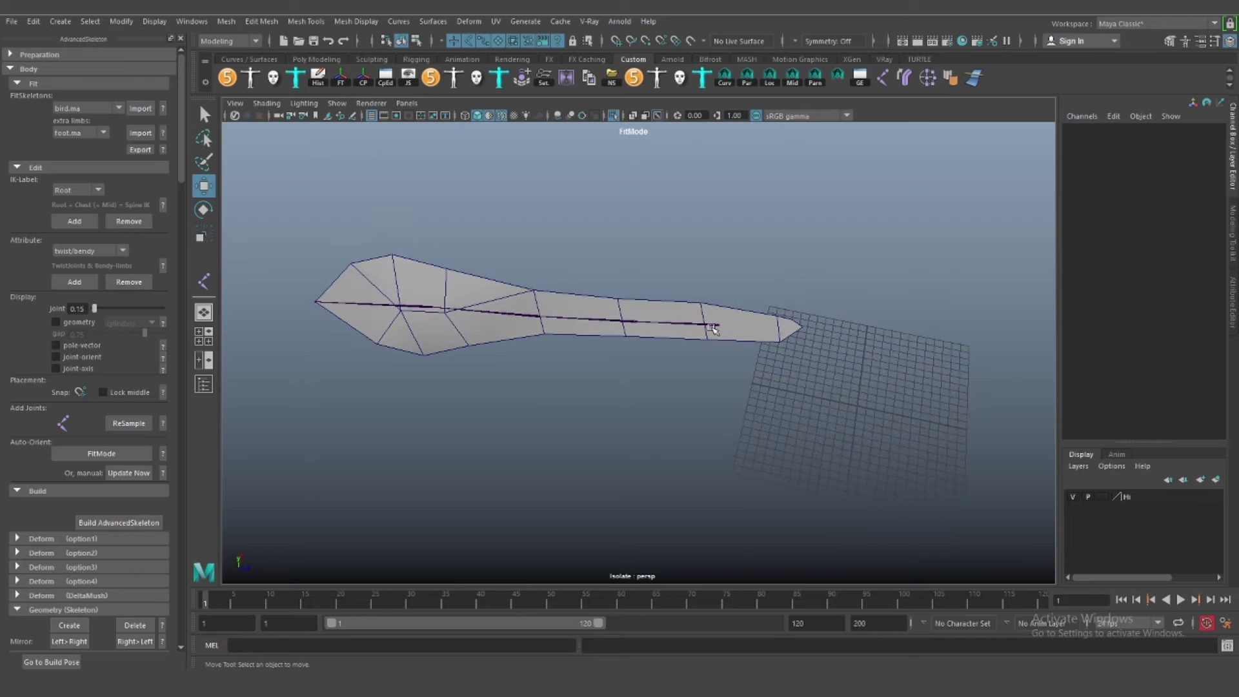
click(712, 329)
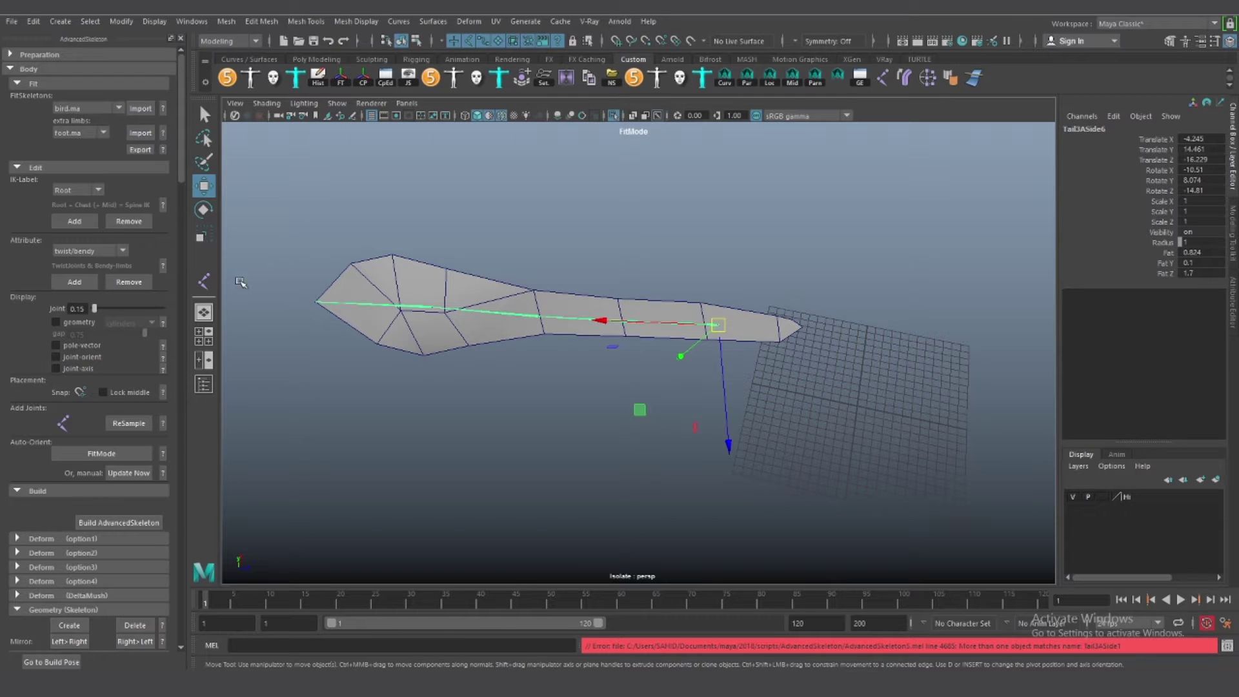
mouse_move(487, 349)
alt+mouse_down()
mouse_move(658, 327)
mouse_move(571, 387)
alt+mouse_up()
Toggle the bird mesh visibility and frame the legs from the front
click(572, 387)
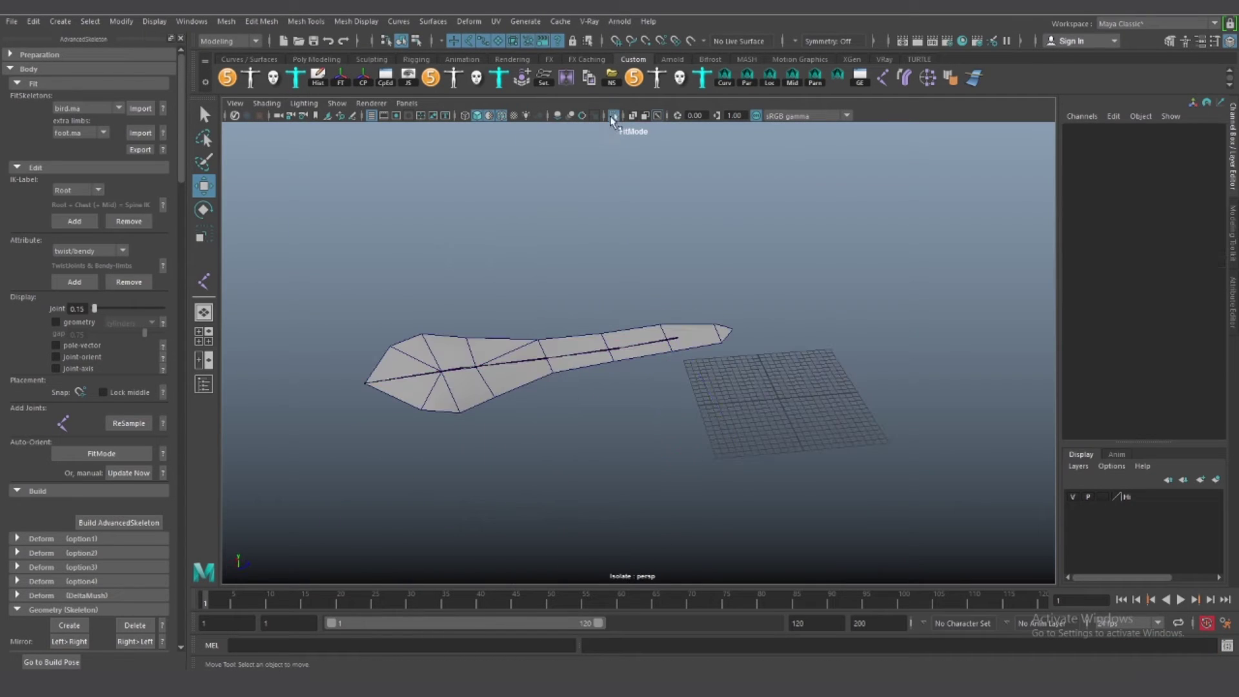
click(612, 116)
mouse_move(619, 322)
alt+mouse_down()
mouse_move(654, 359)
mouse_move(697, 326)
mouse_move(665, 394)
mouse_move(742, 413)
alt+mouse_up()
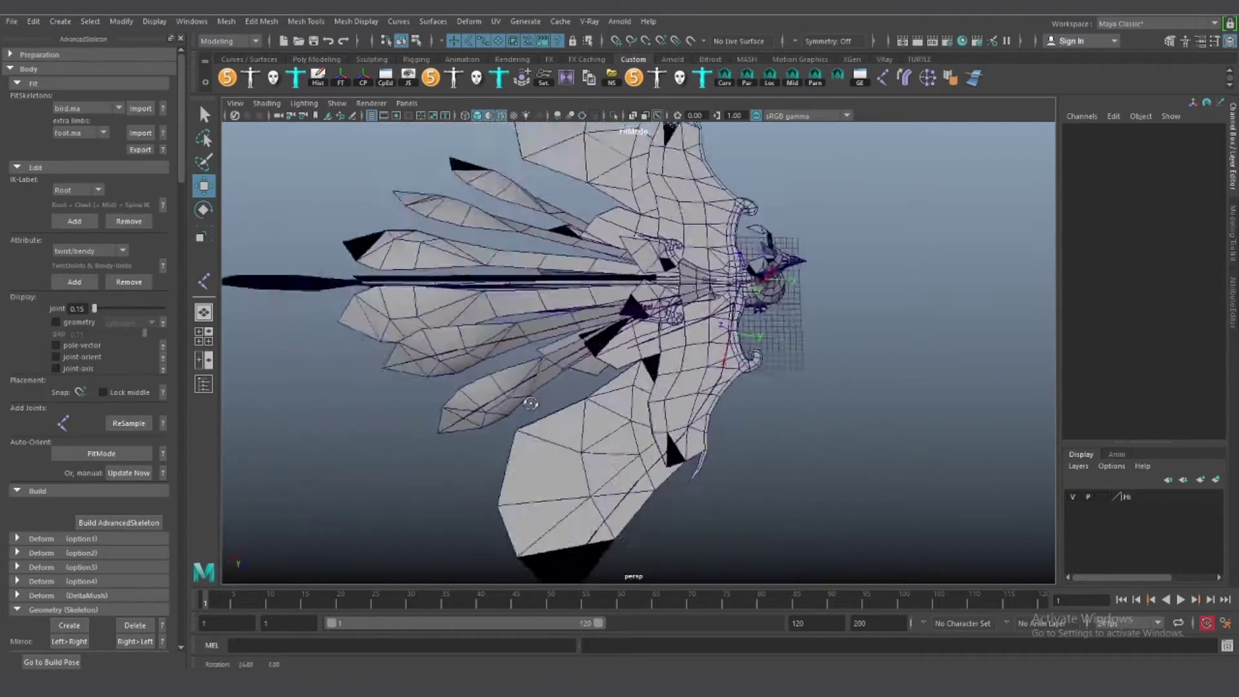
click(1072, 496)
mouse_move(645, 387)
alt+mouse_down()
mouse_move(697, 354)
mouse_move(777, 341)
mouse_move(645, 309)
alt+mouse_up()
click(1073, 497)
right_click(592, 312)
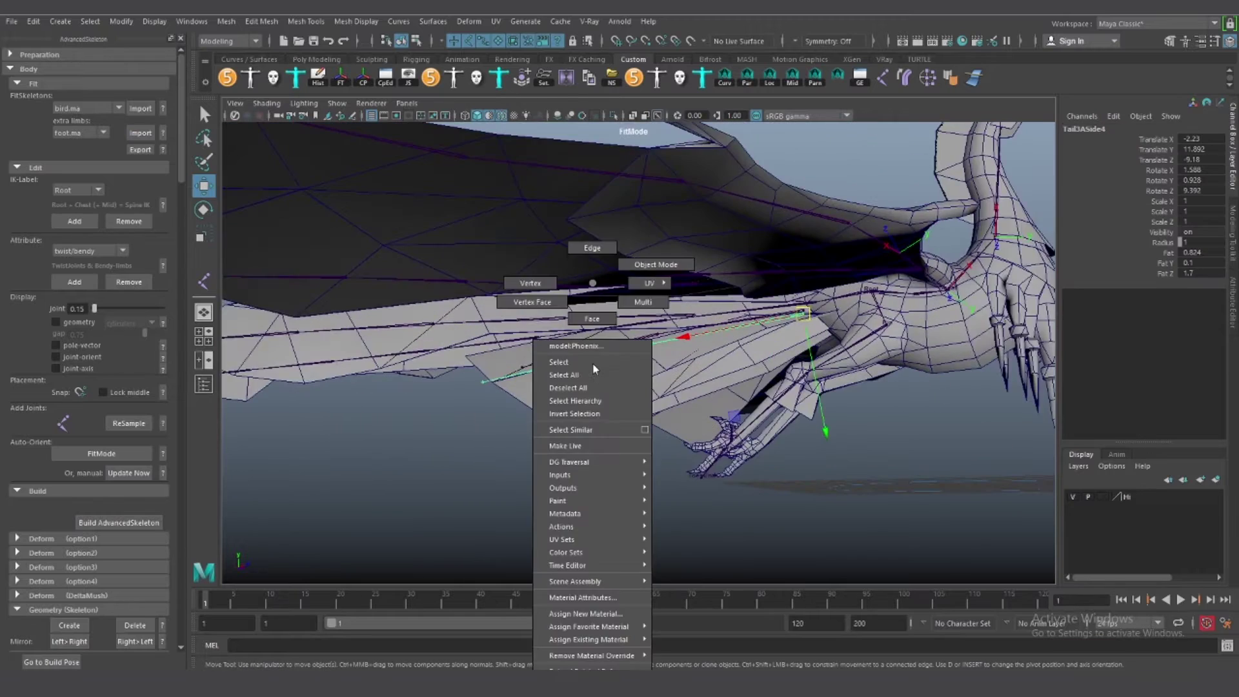
alt+right_drag(593, 312, 770, 318)
alt+drag(769, 319, 747, 307)
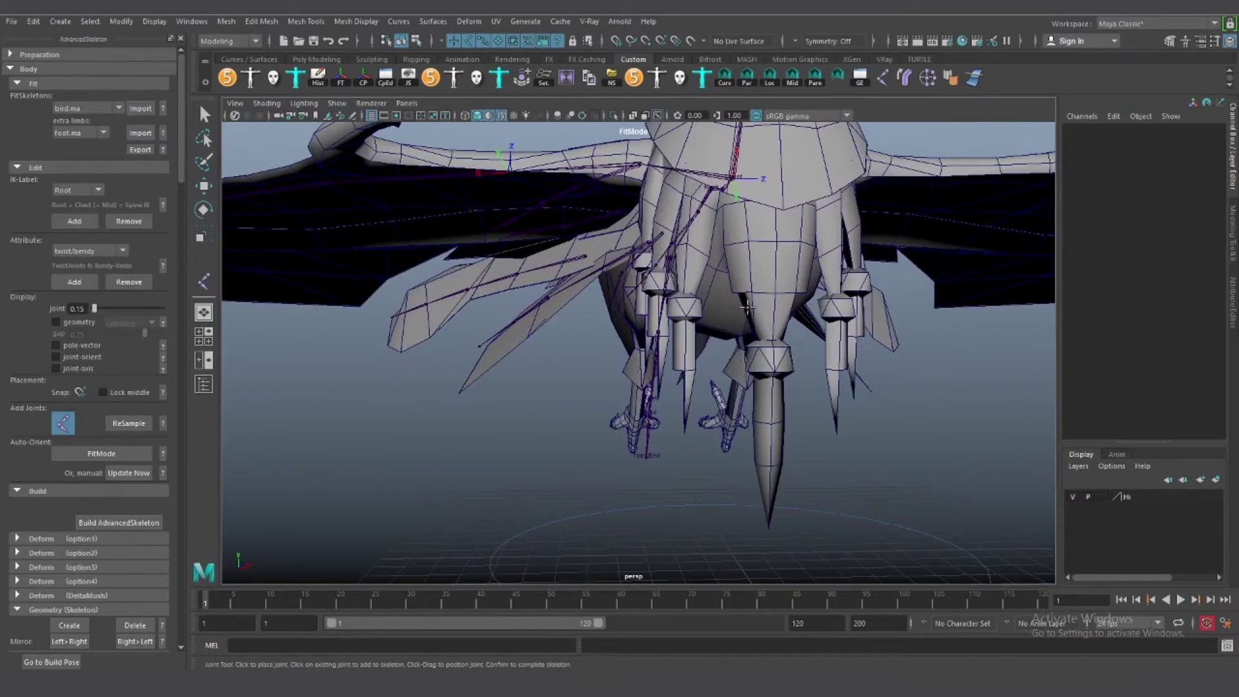
Draw a new joint on the central hanging spike, then try and undo an AdvancedSkeleton ReSample
click(778, 241)
key(Return)
key(w)
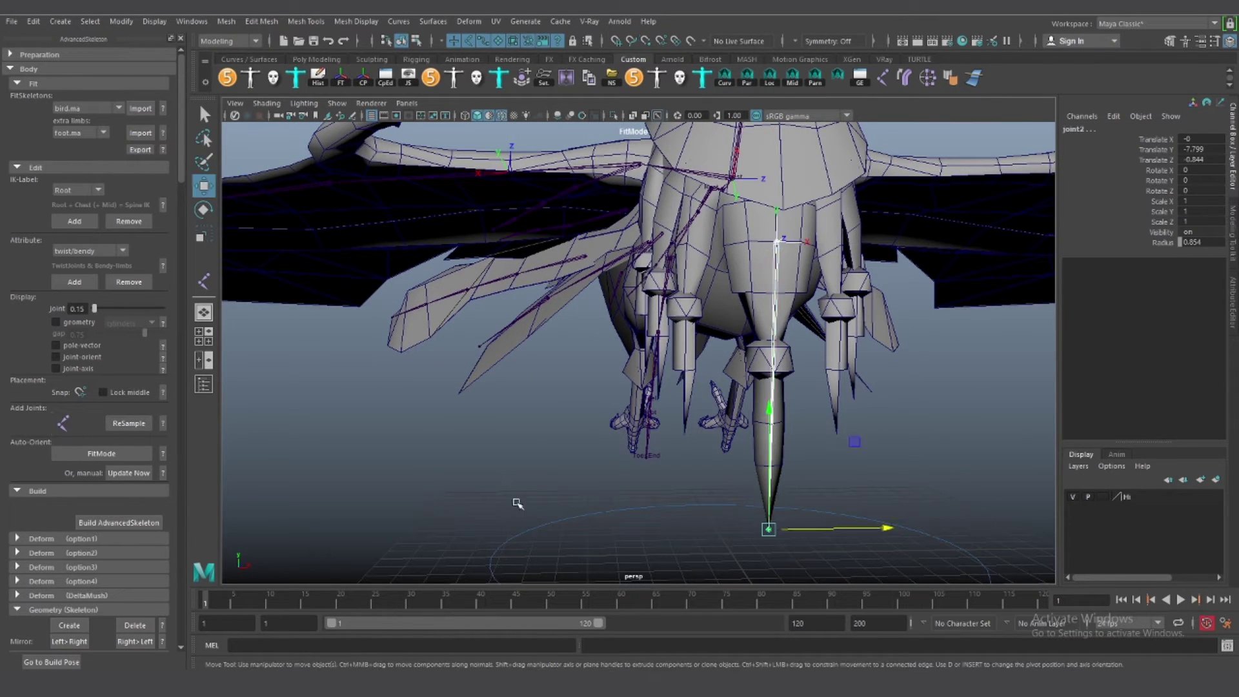
click(128, 423)
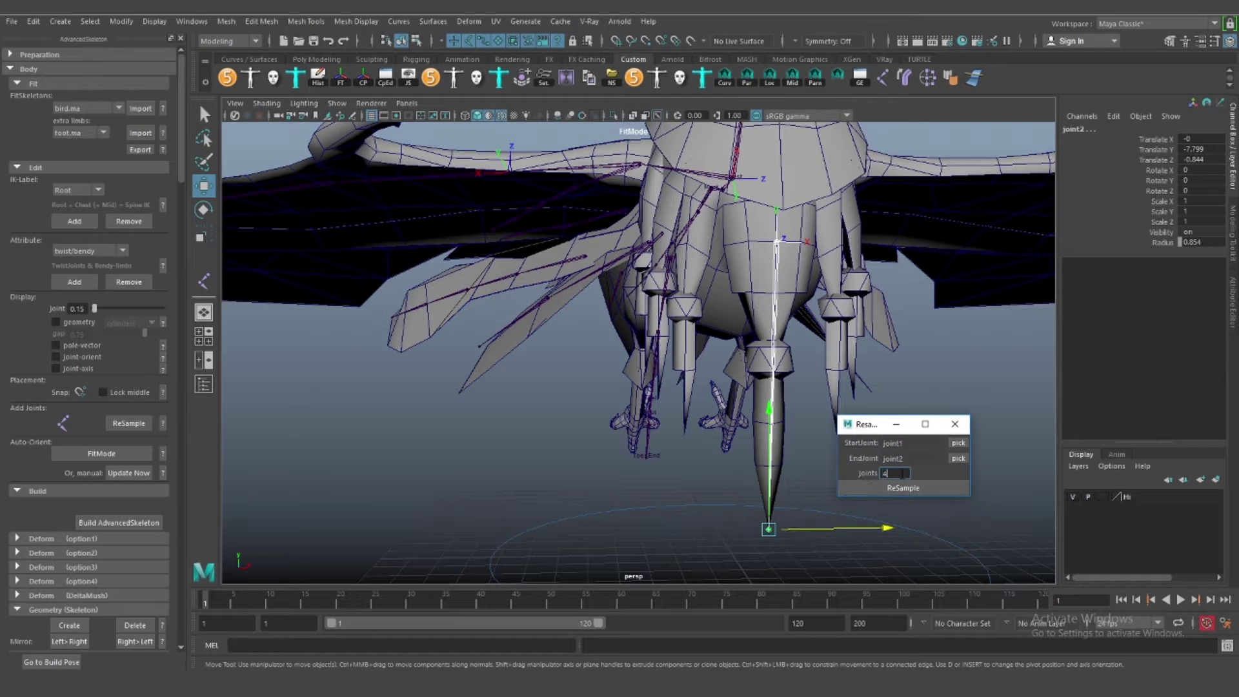
click(887, 488)
key(ctrl+z)
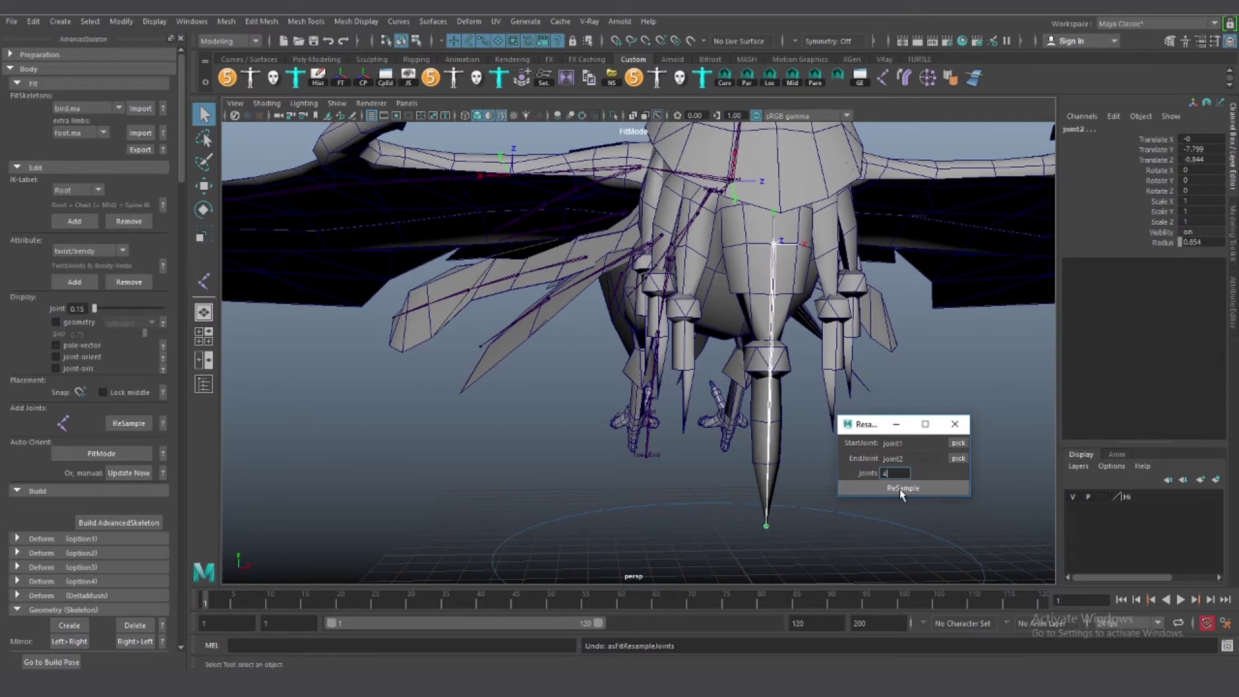
click(901, 493)
Shift joint4 sideways into its leg spike from the side view
alt+drag(841, 439, 779, 370)
key(w)
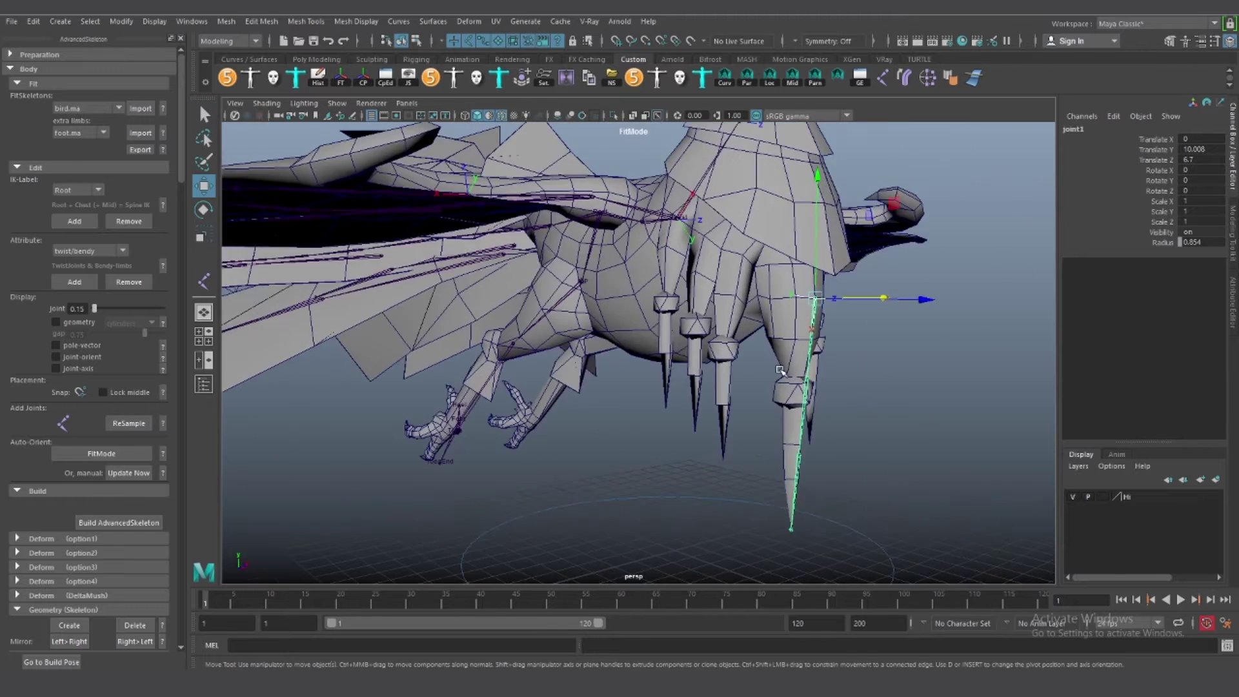
alt+right_drag(779, 370, 820, 405)
click(646, 280)
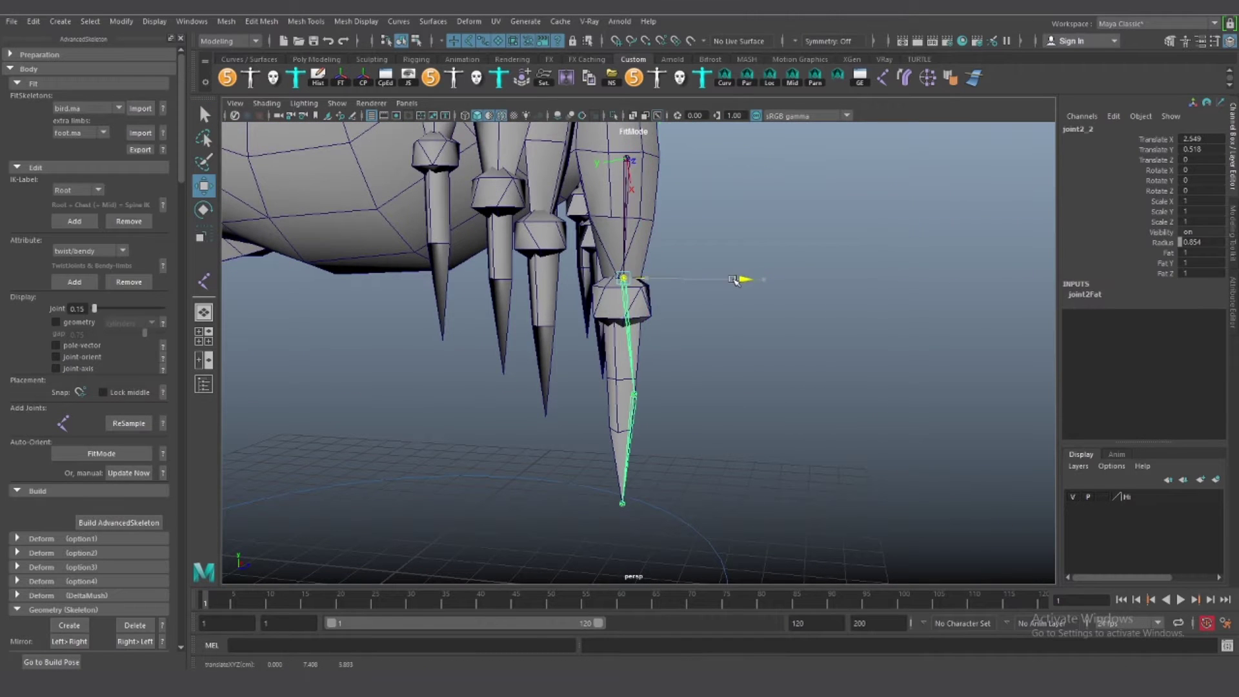
alt+drag(740, 303, 777, 389)
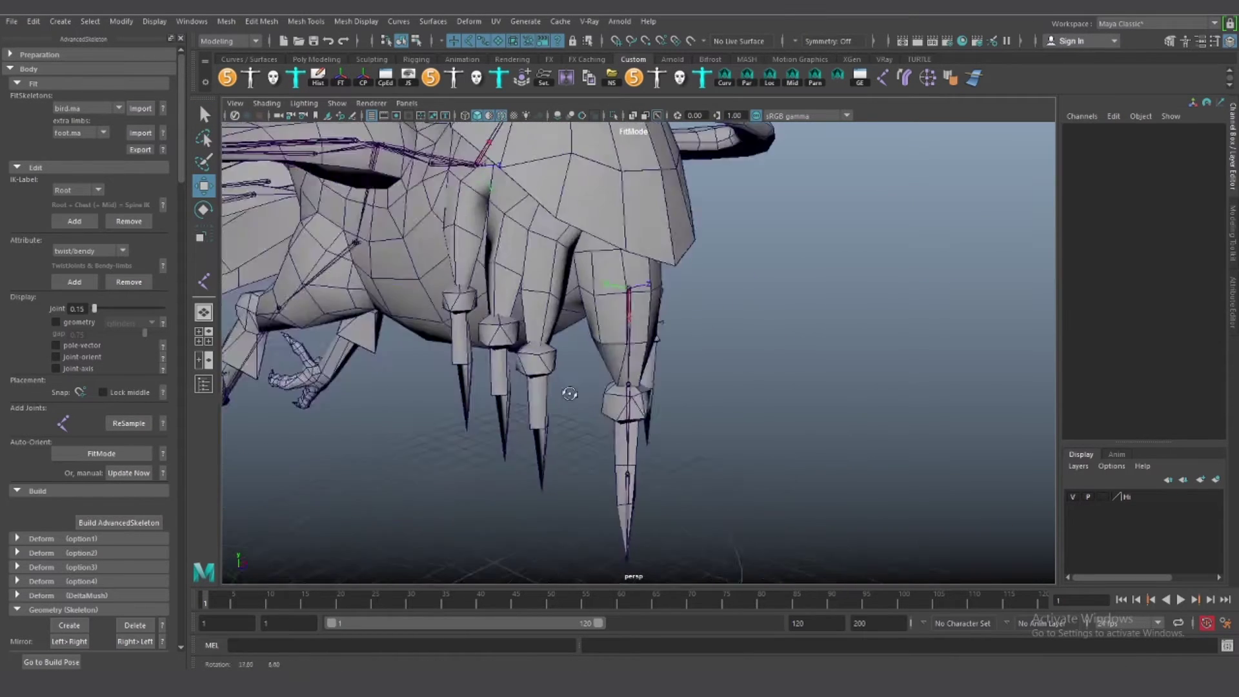
click(635, 284)
mouse_move(683, 330)
alt+mouse_down()
mouse_move(645, 361)
mouse_move(551, 352)
mouse_move(605, 347)
alt+mouse_up()
scroll(552, 351, up, 2)
key(space)
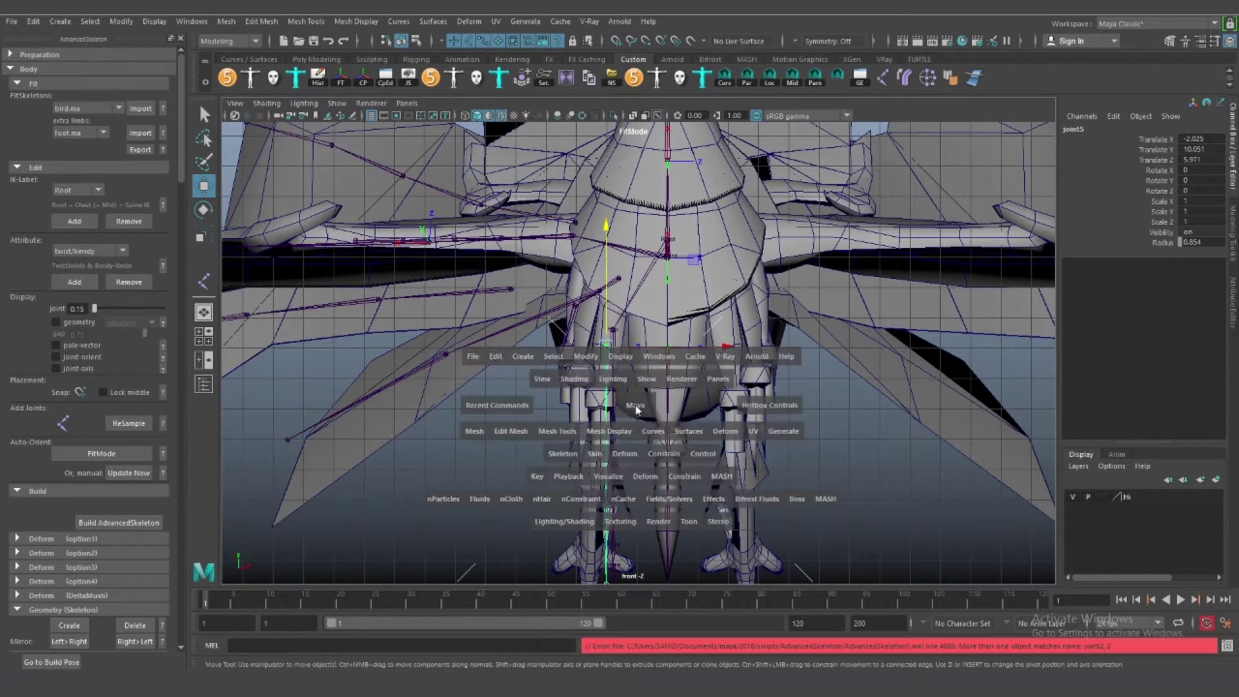
mouse_move(636, 407)
mouse_down()
mouse_move(671, 375)
mouse_move(619, 304)
mouse_move(591, 296)
mouse_up()
Raise joint6 and the left and middle leg end joints up into their spikes
click(616, 297)
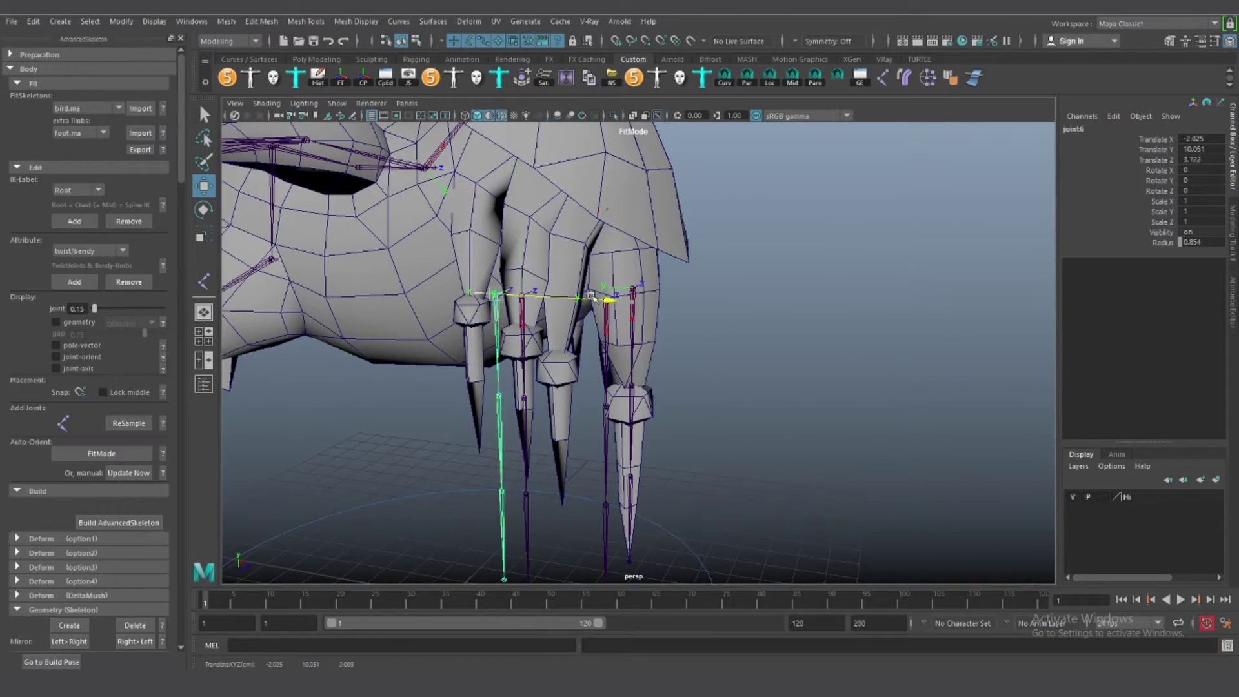
click(727, 391)
key(space)
scroll(648, 516, up, 5)
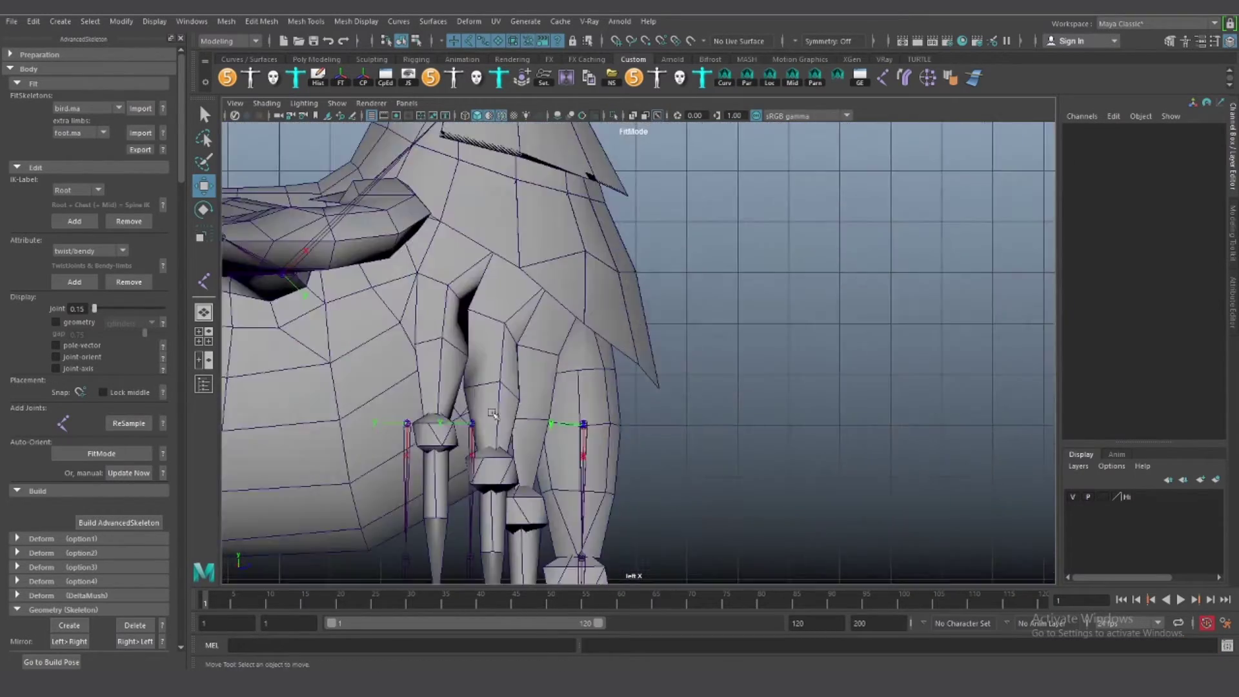
scroll(648, 517, down, 3)
click(624, 342)
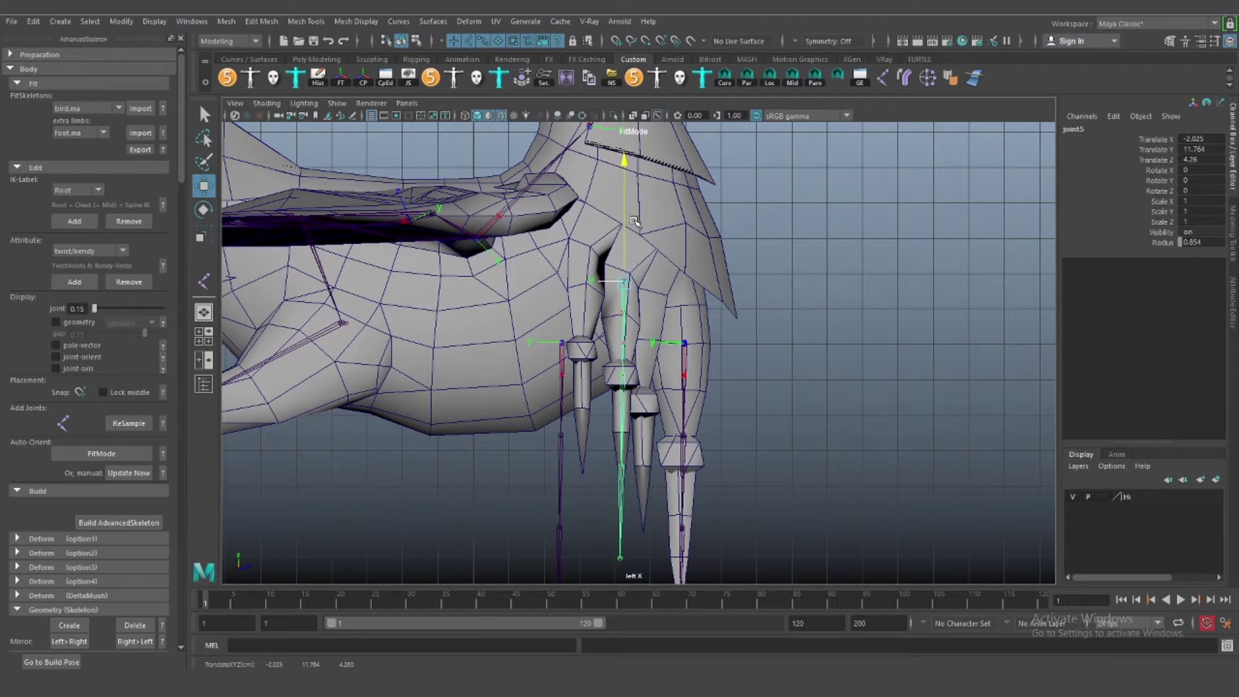
drag(557, 350, 558, 277)
click(606, 526)
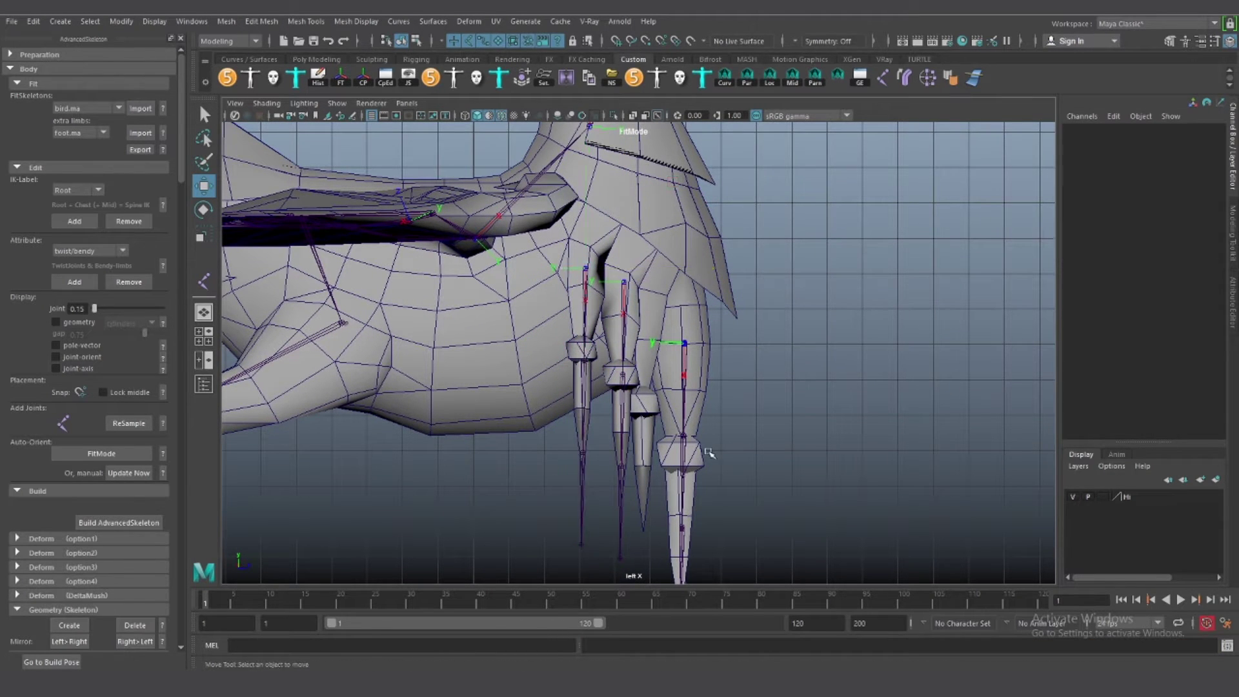
scroll(607, 525, up, 1)
click(580, 547)
drag(581, 547, 581, 455)
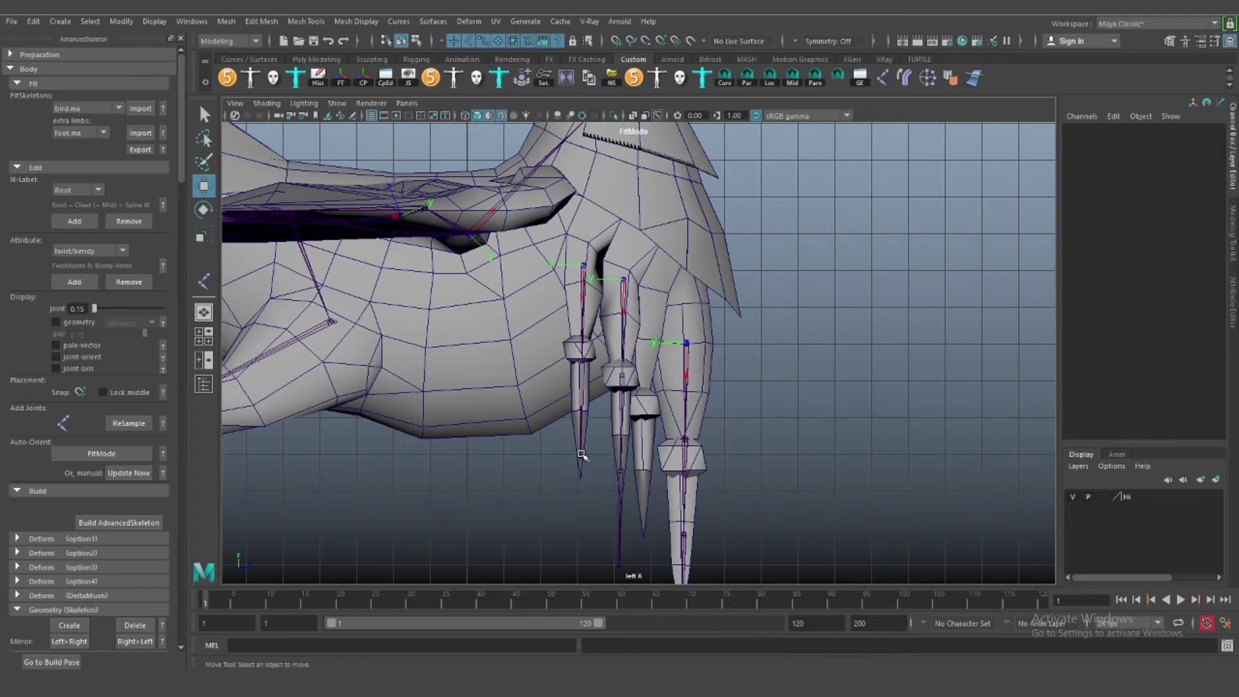
drag(618, 545, 620, 491)
Undo two accidental joint moves and reposition the Neck joint
drag(624, 279, 623, 258)
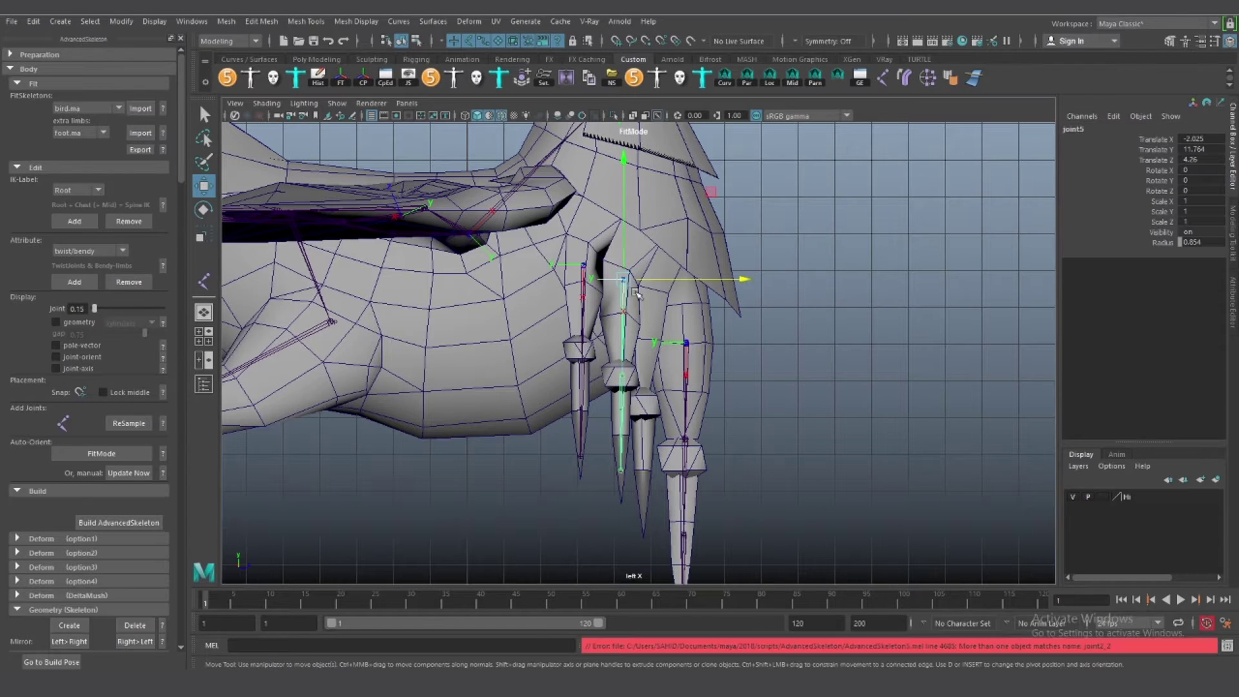
click(589, 261)
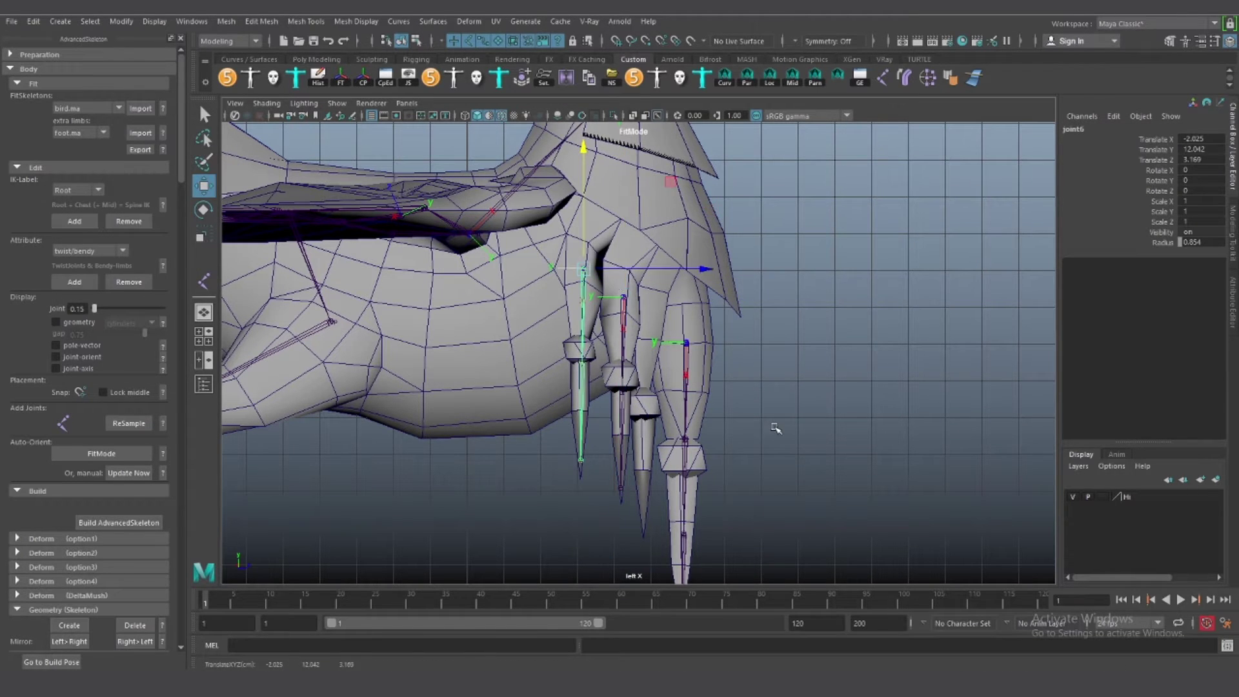
key(ctrl+z)
key(ctrl+z)
key(ctrl+z)
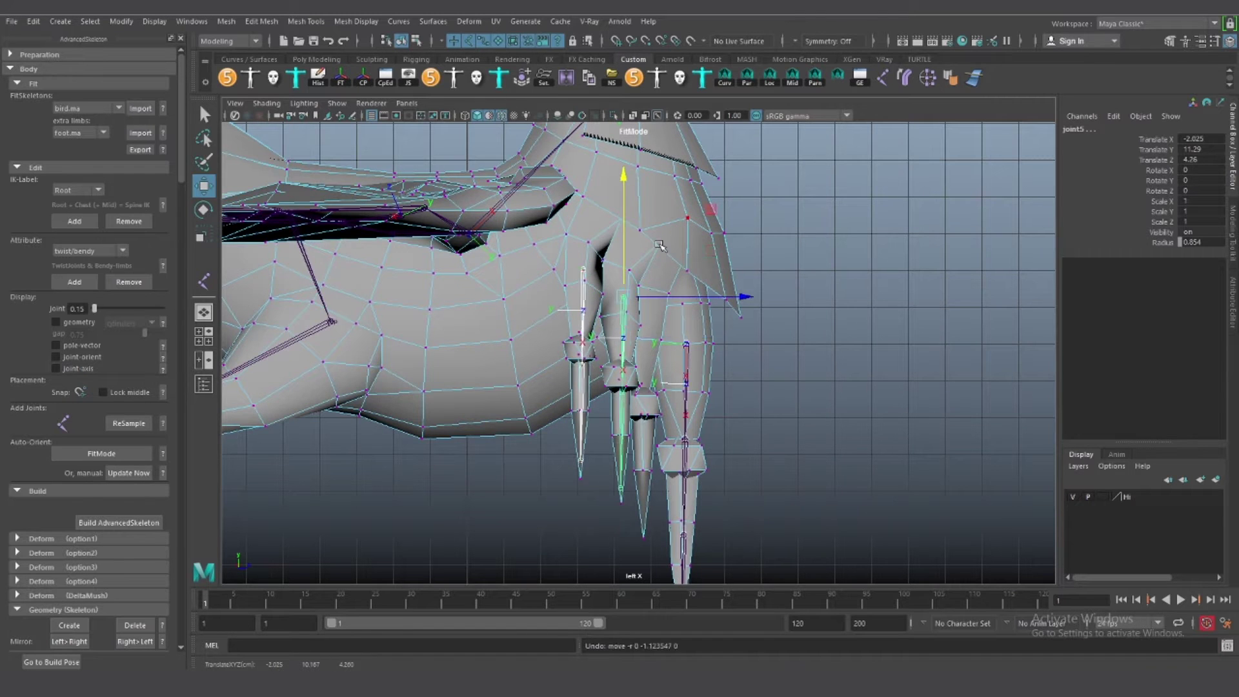
key(ctrl+z)
key(ctrl+z)
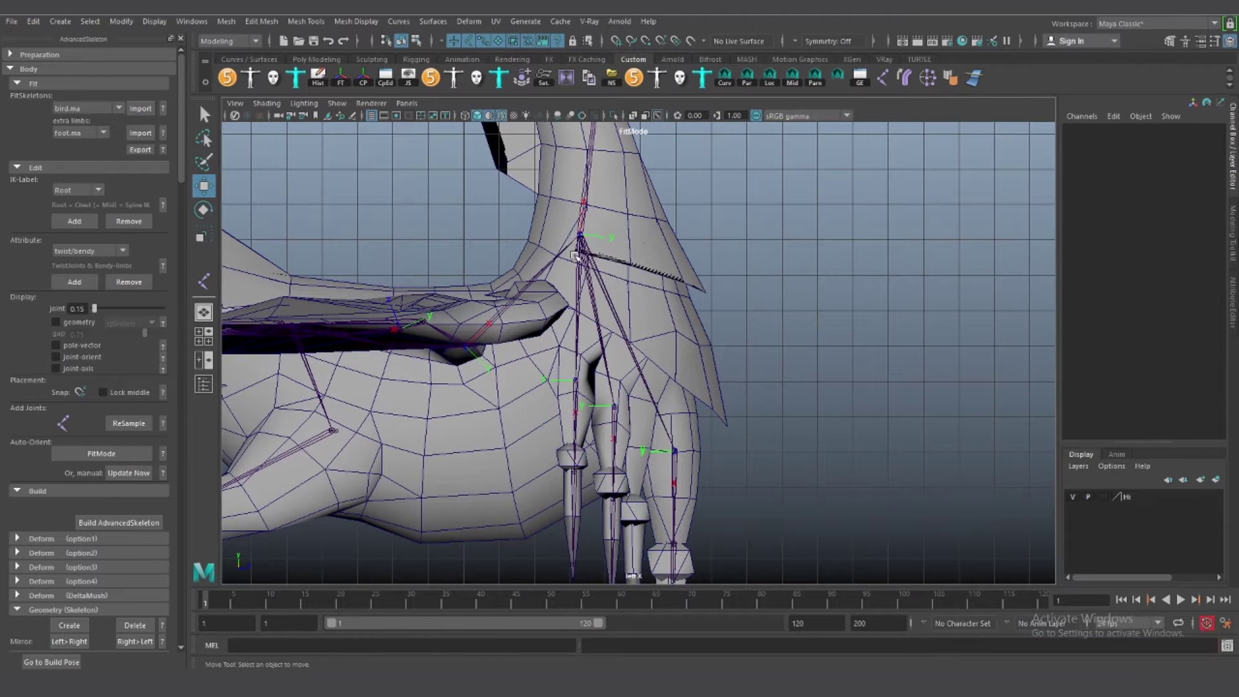
drag(582, 193, 582, 242)
click(467, 344)
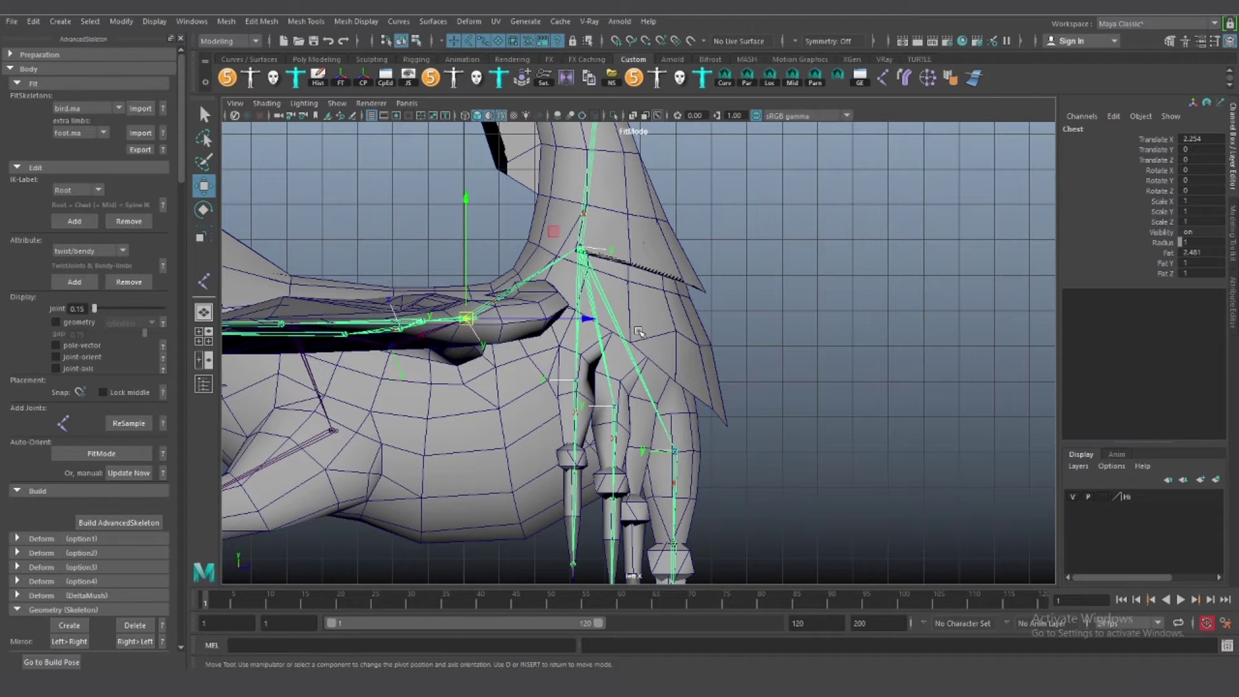
alt+drag(638, 332, 604, 192)
Try resampling the neck chain with 4, then 3 joints
click(604, 193)
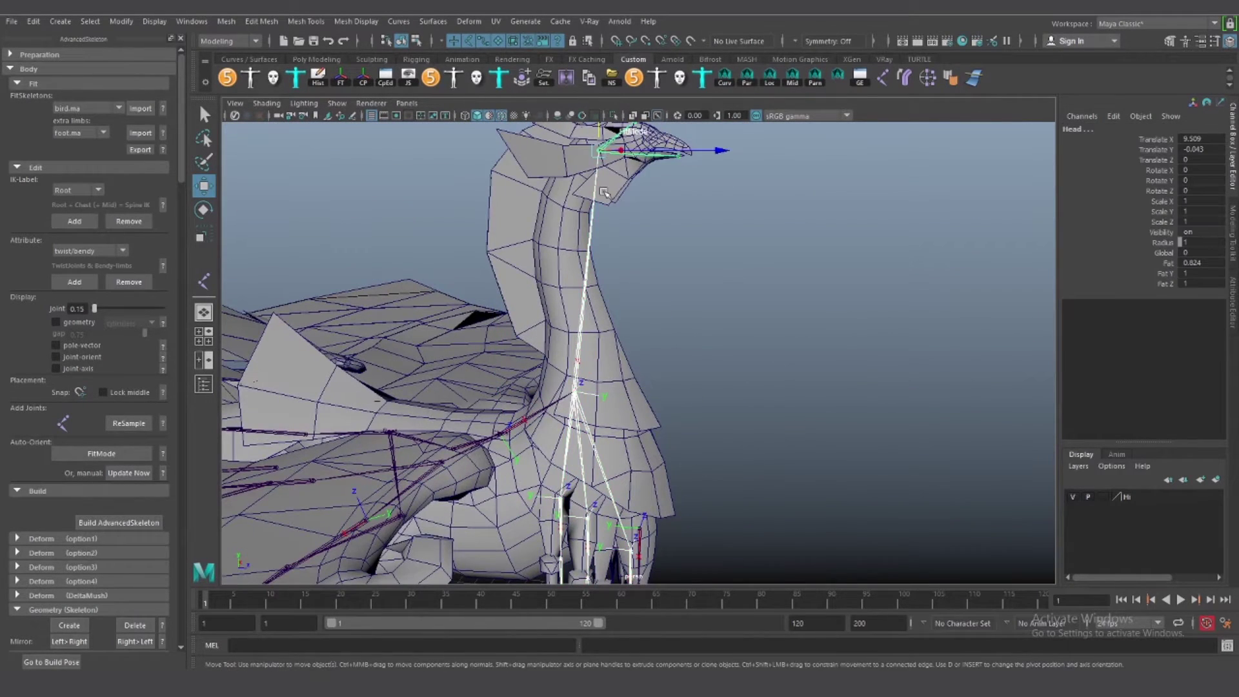
text(4)
click(881, 485)
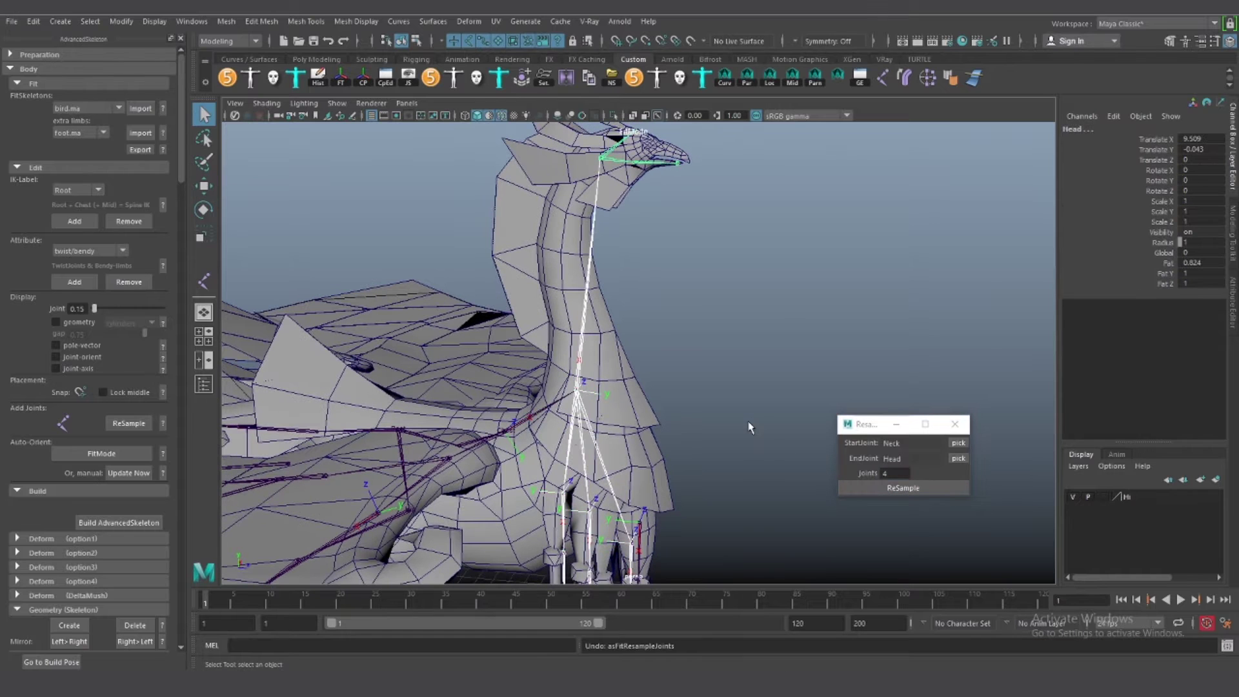
text(3)
key(Return)
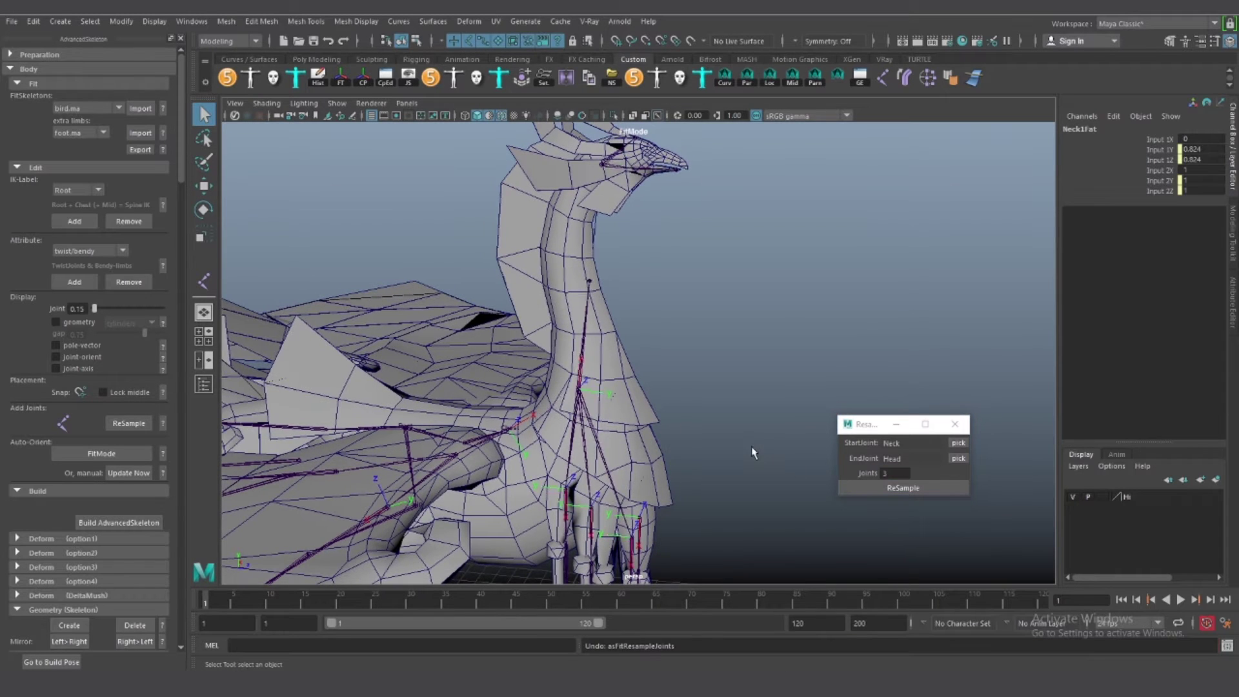
click(721, 425)
click(580, 392)
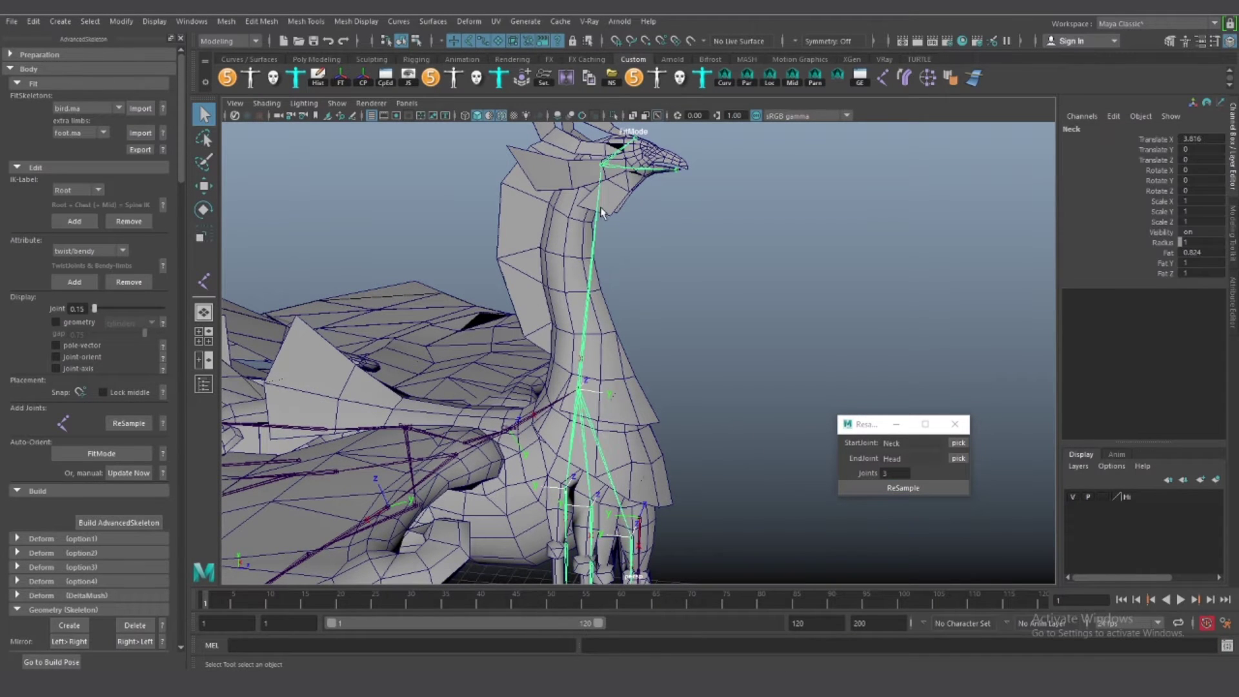
mouse_move(602, 171)
alt+mouse_down()
mouse_move(600, 375)
mouse_move(683, 400)
mouse_move(692, 385)
alt+mouse_up()
key(ctrl+z)
Shift leg joint4 forward inside its leg in a close left side view
click(583, 347)
alt+drag(584, 346, 553, 340)
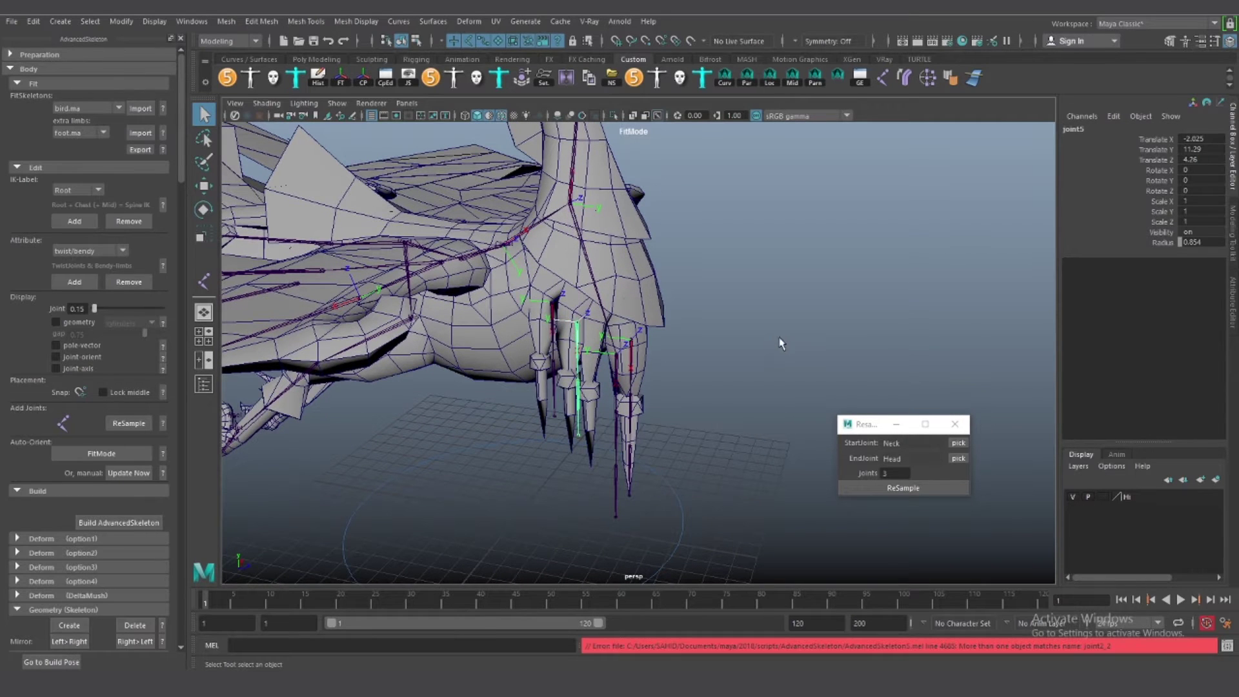
alt+drag(616, 367, 535, 341)
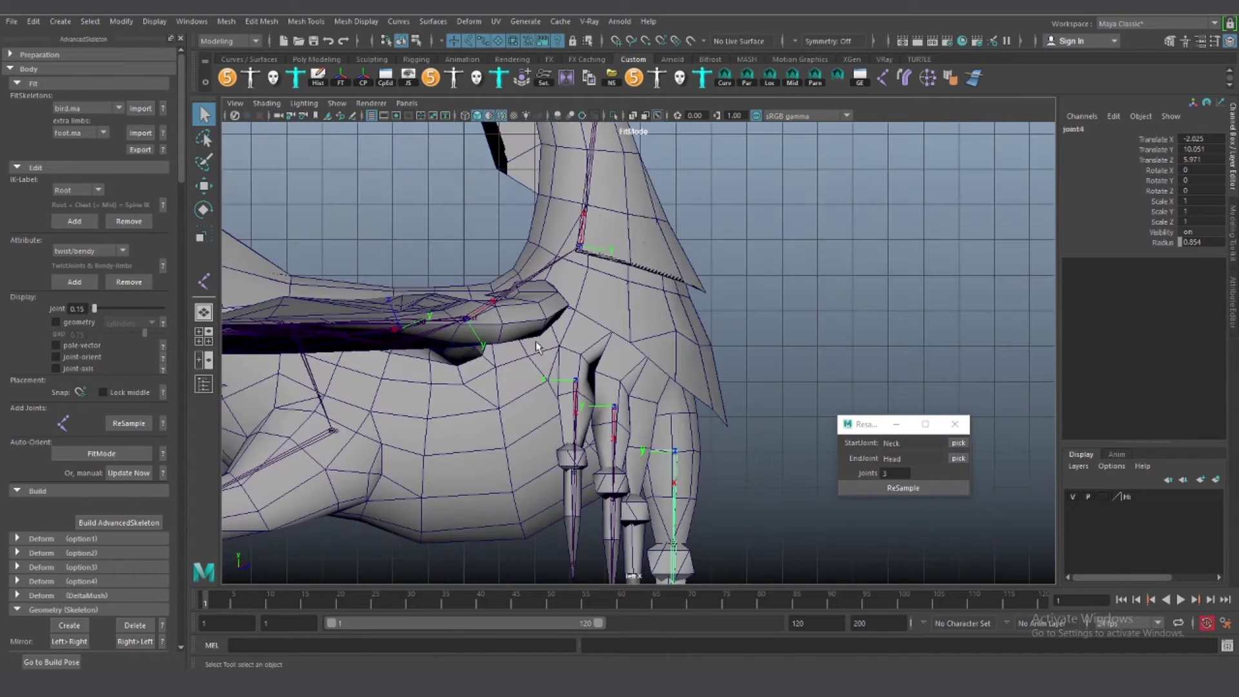
scroll(566, 267, up, 3)
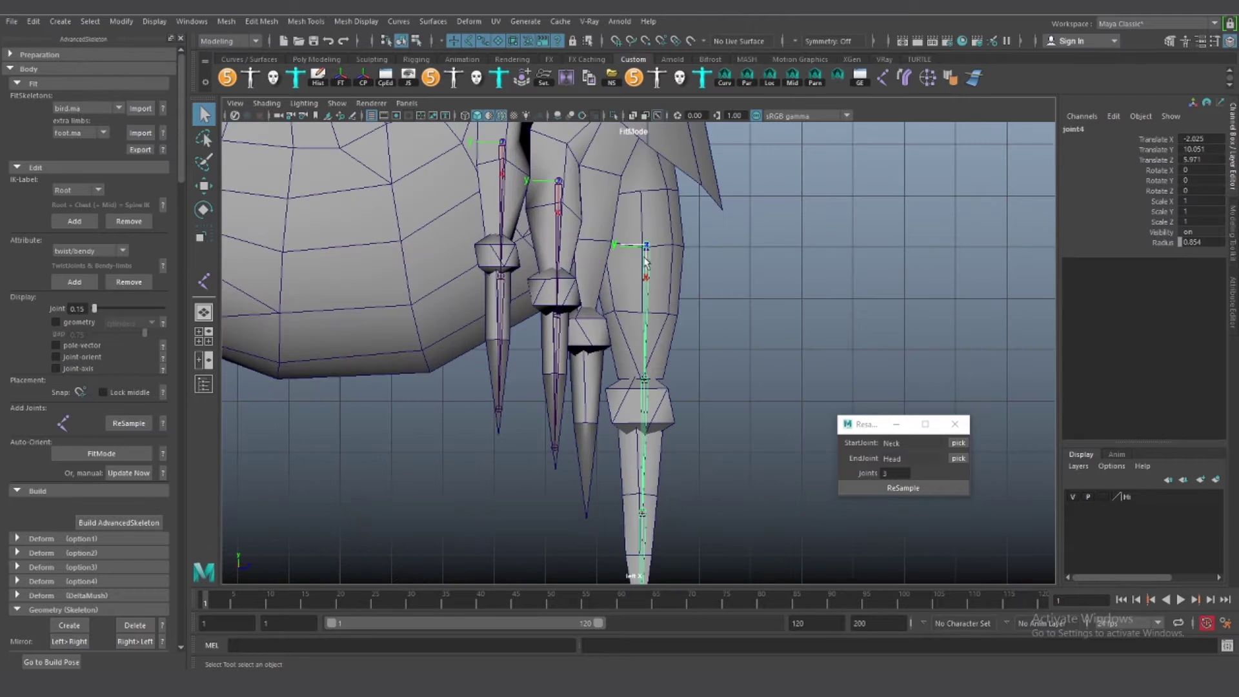
key(w)
drag(655, 253, 635, 247)
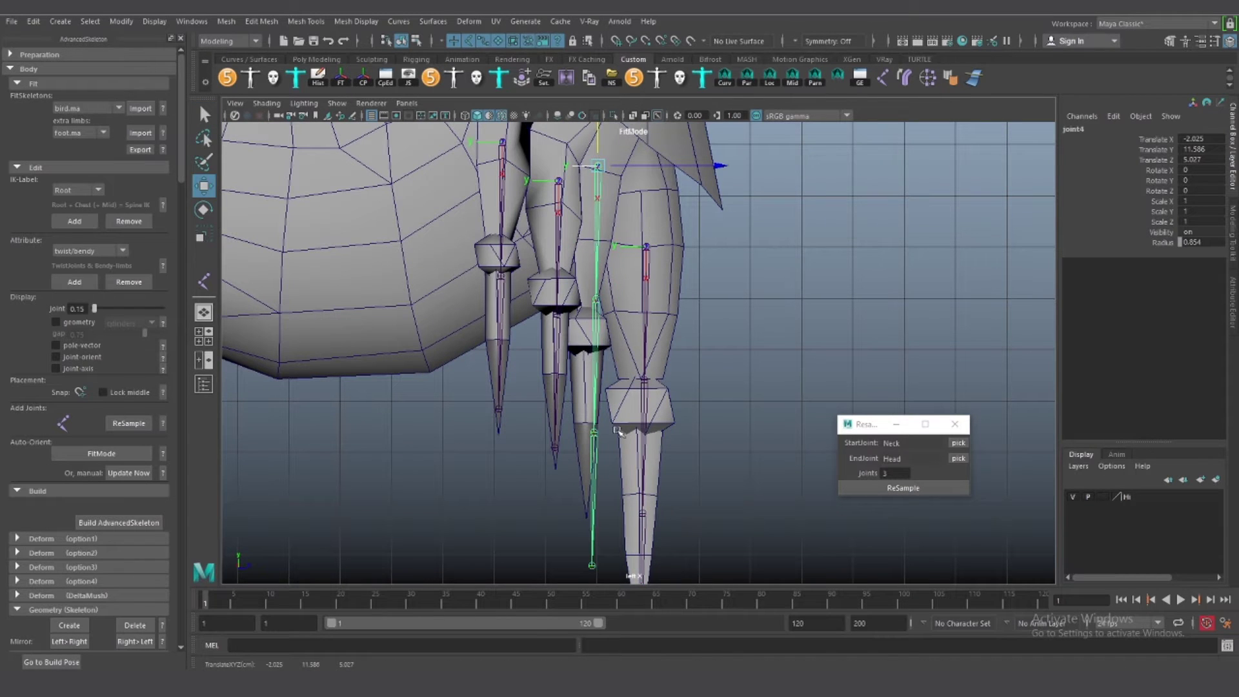
click(556, 206)
alt+middle_drag(556, 206, 645, 368)
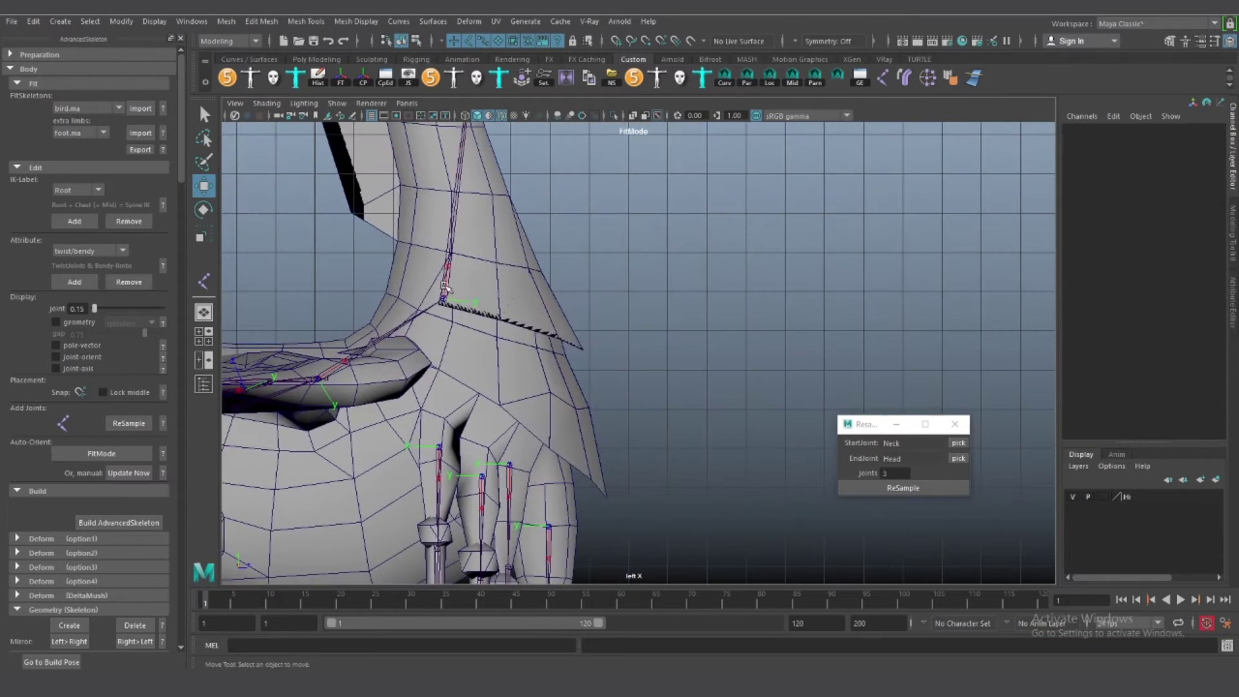
Resample from Neck to Head with 4 joints and check the new neck joints
click(526, 479)
click(547, 182)
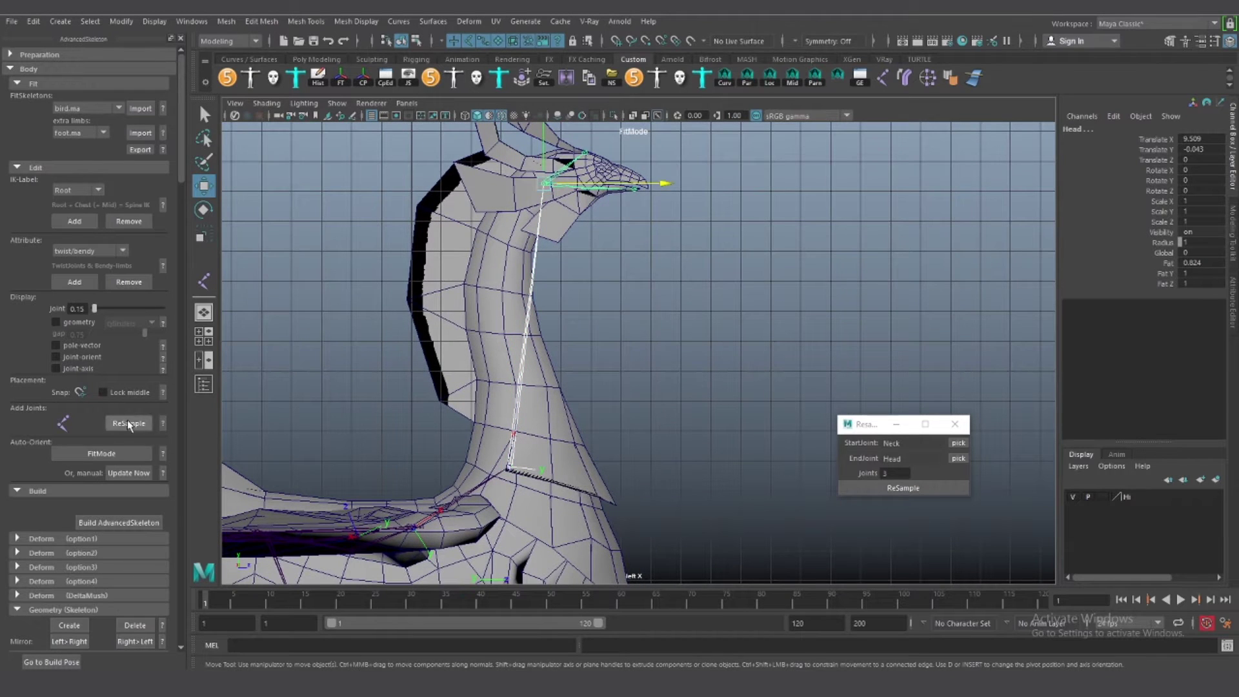
text(4)
click(898, 489)
click(955, 424)
click(538, 267)
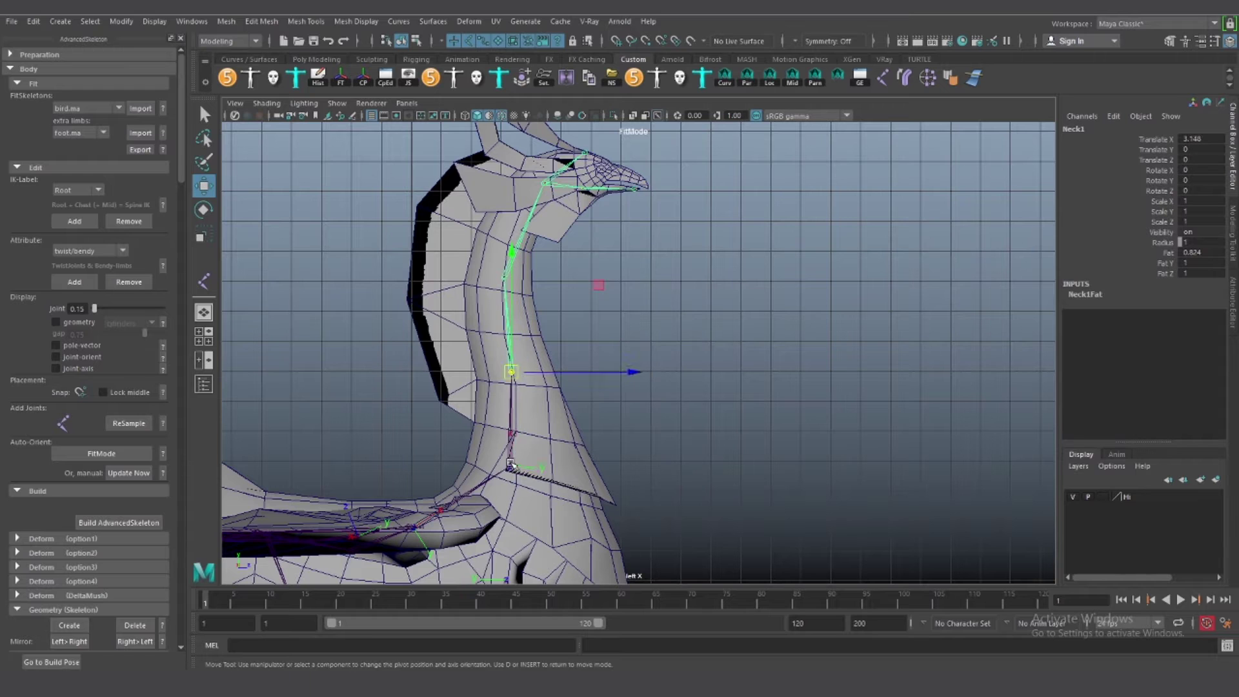
click(510, 463)
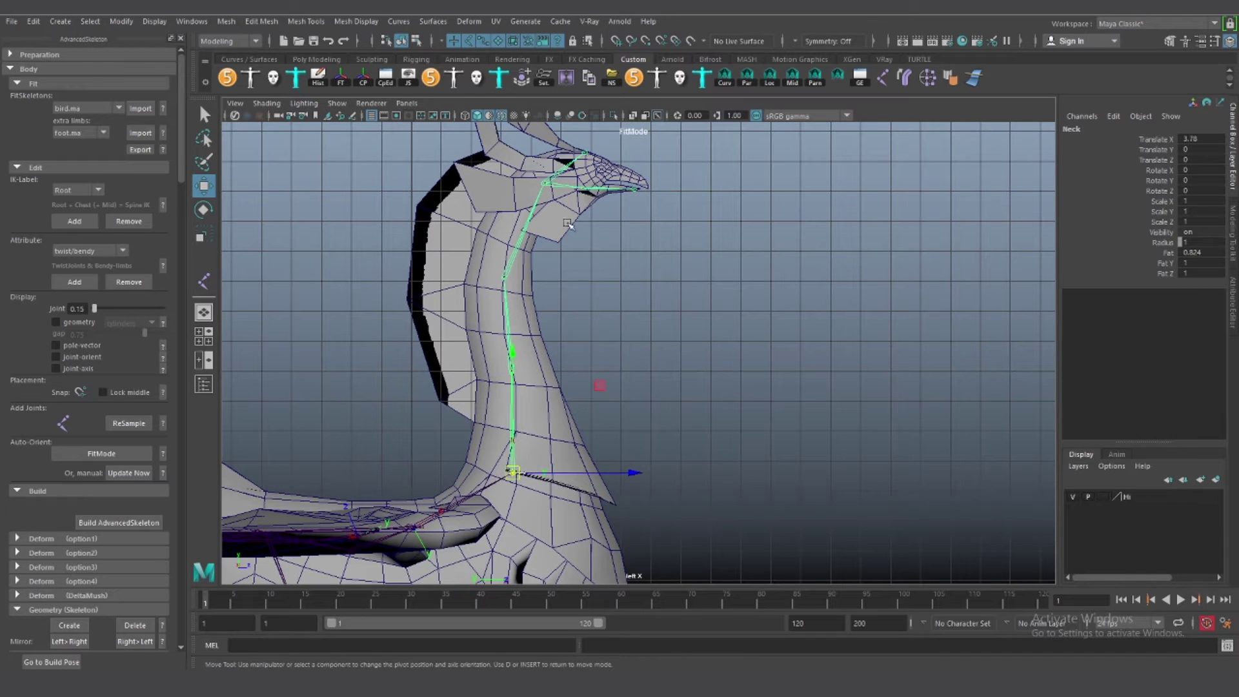
click(544, 183)
alt+middle_drag(584, 192, 688, 182)
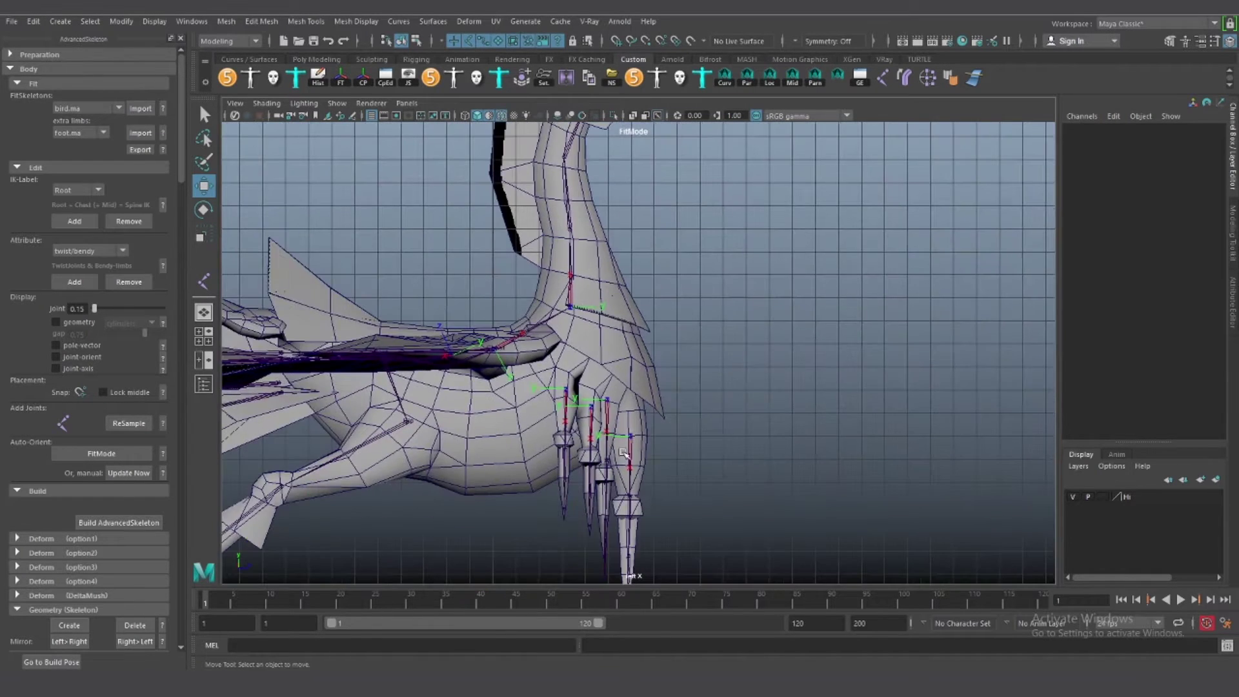
Move joint6 along X into the top of its leg
mouse_move(637, 442)
mouse_down()
mouse_move(562, 432)
mouse_move(790, 311)
mouse_move(656, 292)
mouse_up()
click(656, 292)
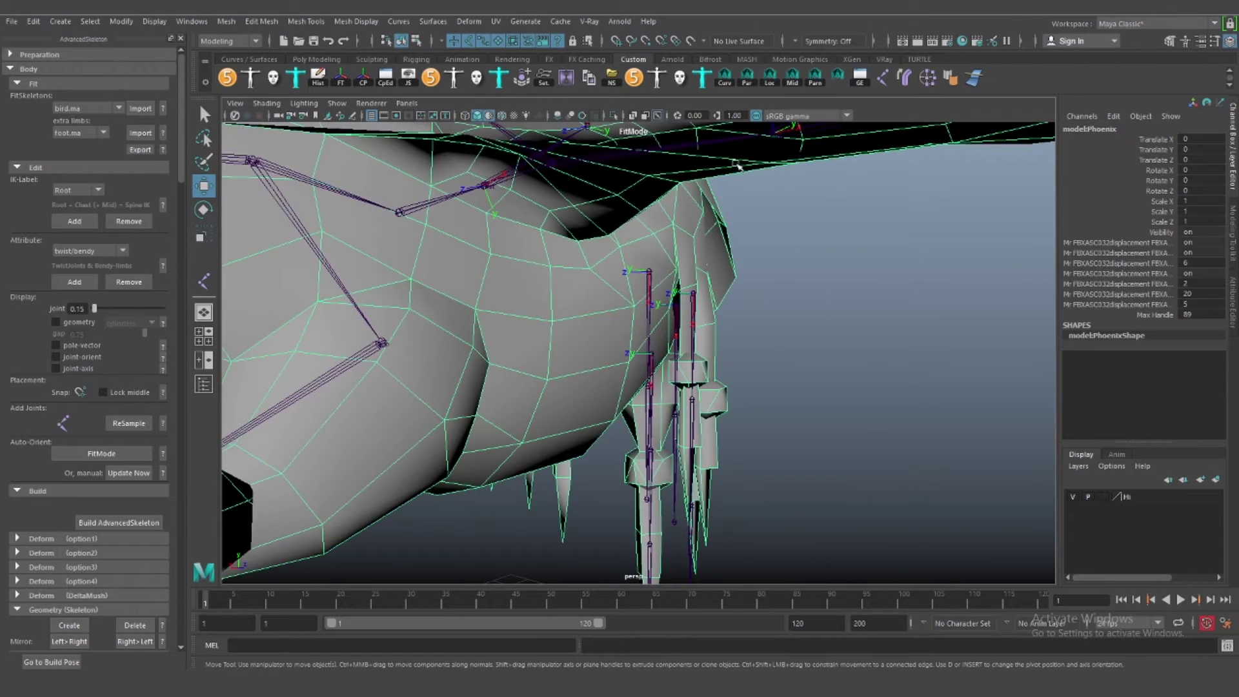
click(664, 126)
scroll(678, 250, up, 2)
click(638, 265)
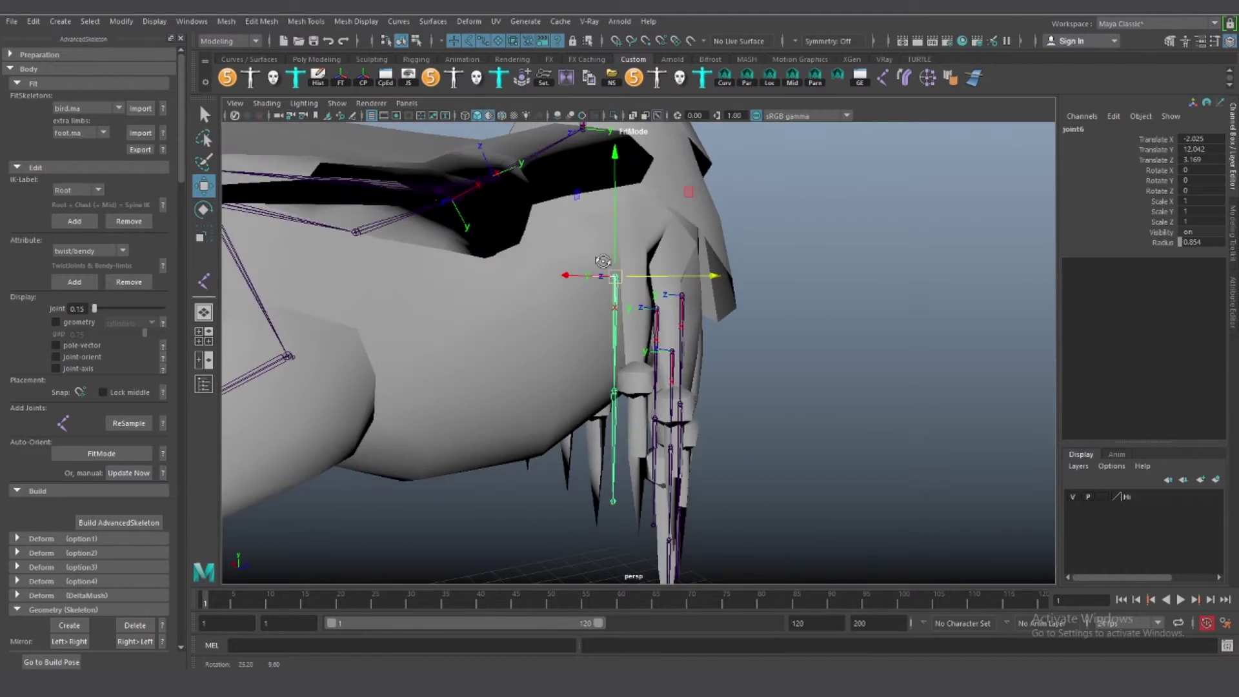
alt+drag(638, 264, 458, 312)
drag(607, 294, 579, 275)
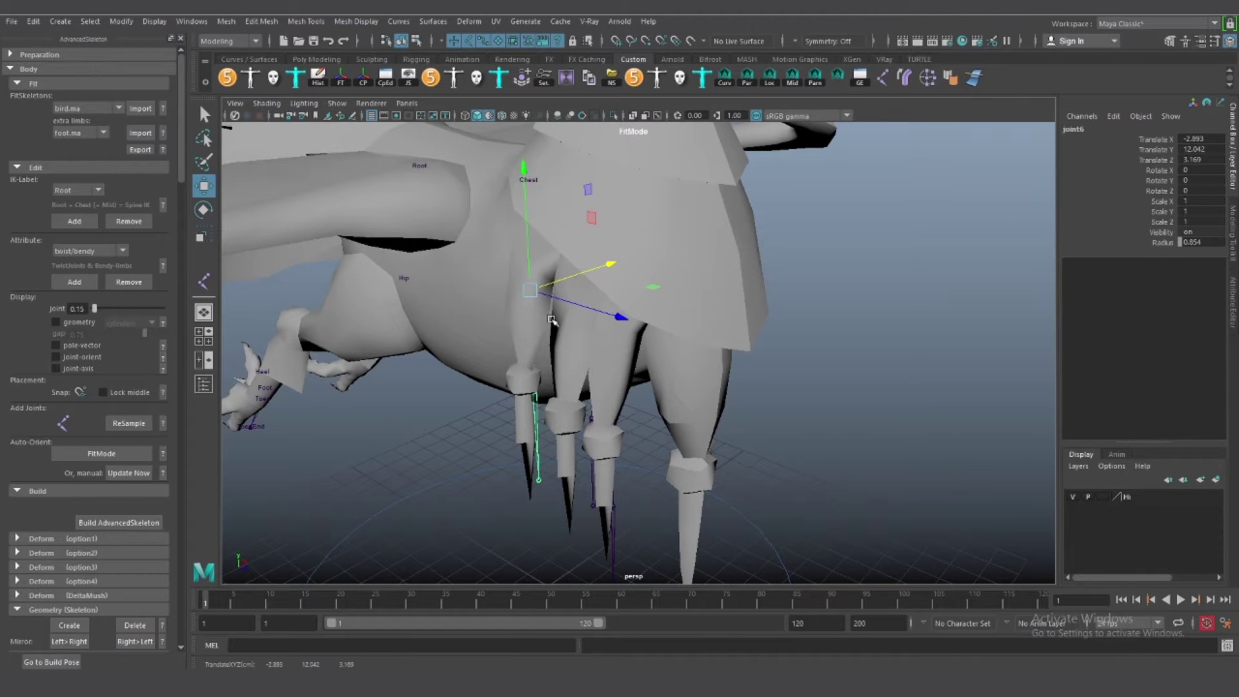
alt+drag(551, 319, 531, 357)
Shift joint3 into the lower leg, checking joint2_2 and joint6
click(524, 386)
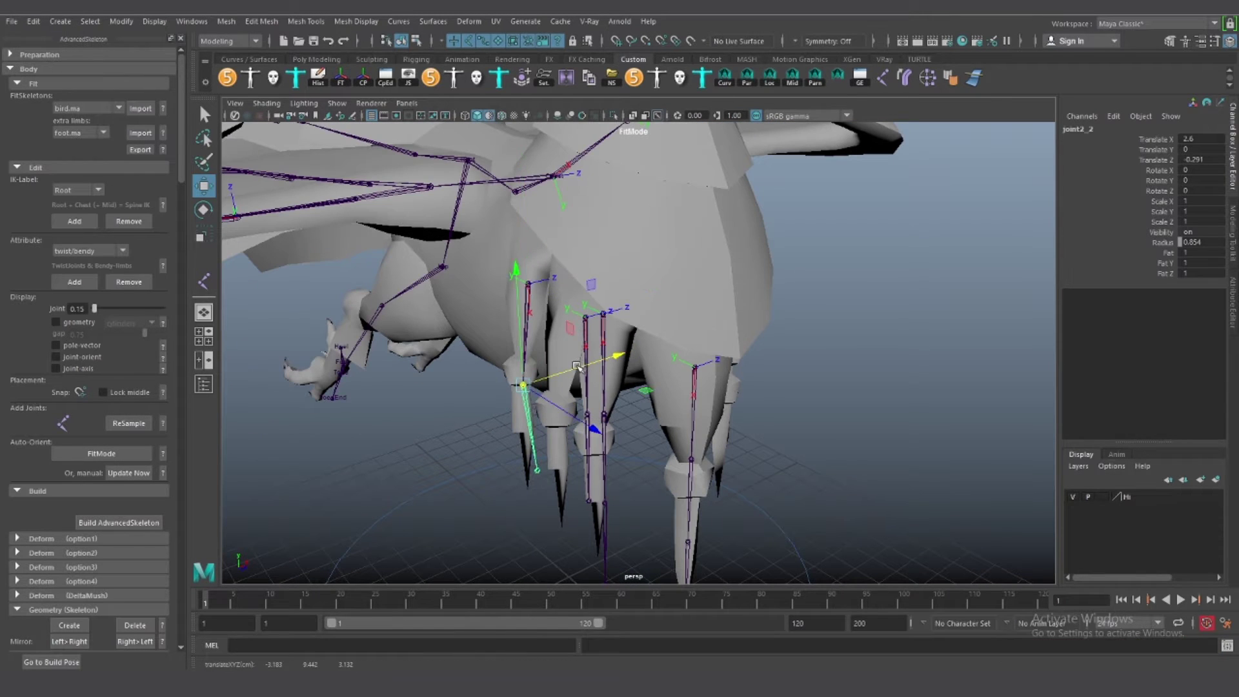
click(528, 284)
mouse_move(528, 284)
alt+mouse_down()
mouse_move(535, 362)
mouse_move(568, 387)
mouse_move(626, 302)
alt+mouse_up()
click(566, 407)
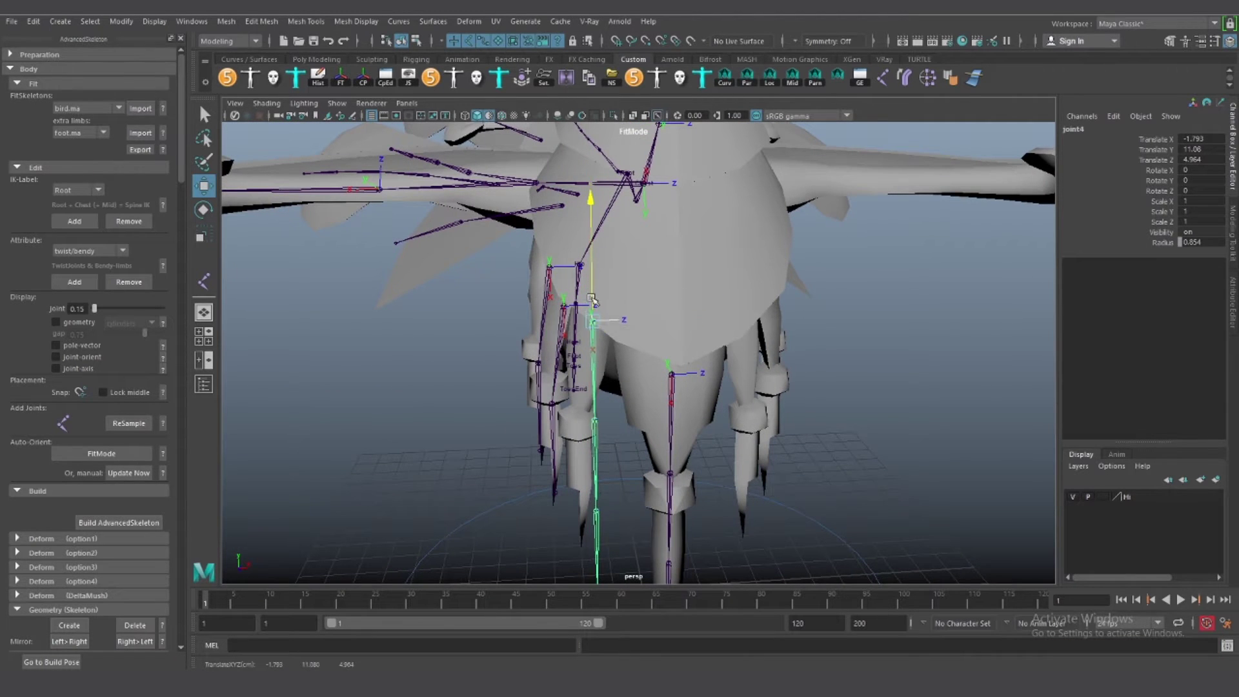
click(595, 474)
mouse_move(645, 467)
mouse_down()
mouse_move(633, 480)
mouse_move(733, 501)
mouse_move(625, 187)
mouse_up()
click(624, 404)
click(626, 175)
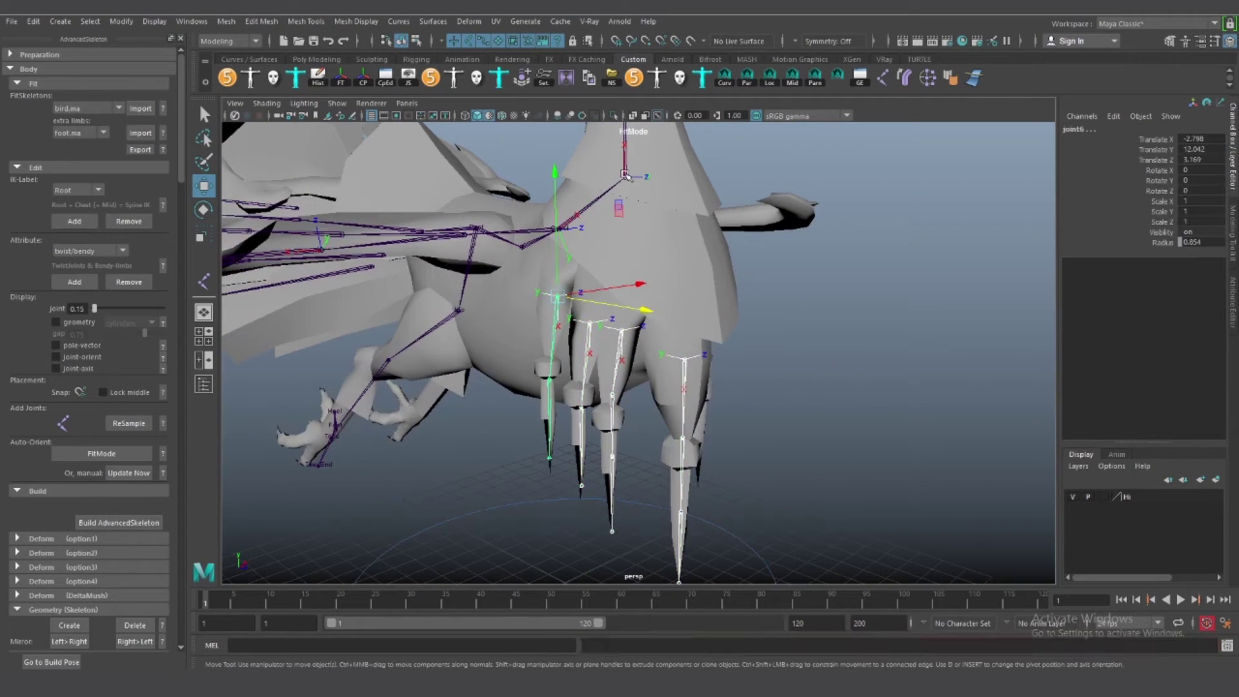
mouse_move(626, 174)
alt+mouse_down()
mouse_move(653, 359)
mouse_move(506, 386)
mouse_move(899, 295)
mouse_move(740, 316)
mouse_move(555, 244)
mouse_move(593, 210)
alt+mouse_up()
Set the selected leg joint's Attribute to noMirror
click(653, 359)
click(89, 250)
click(74, 361)
click(555, 243)
Briefly check the browser tabs, then return to Maya
click(466, 227)
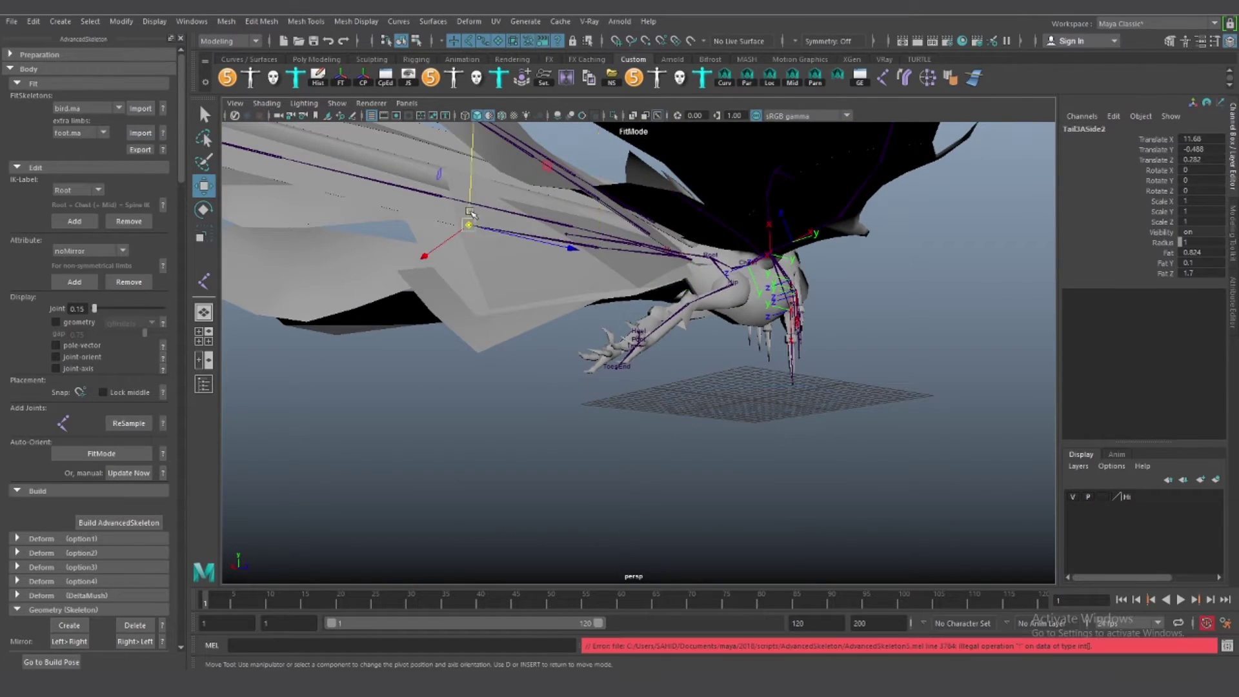
alt+drag(468, 208, 664, 223)
click(481, 629)
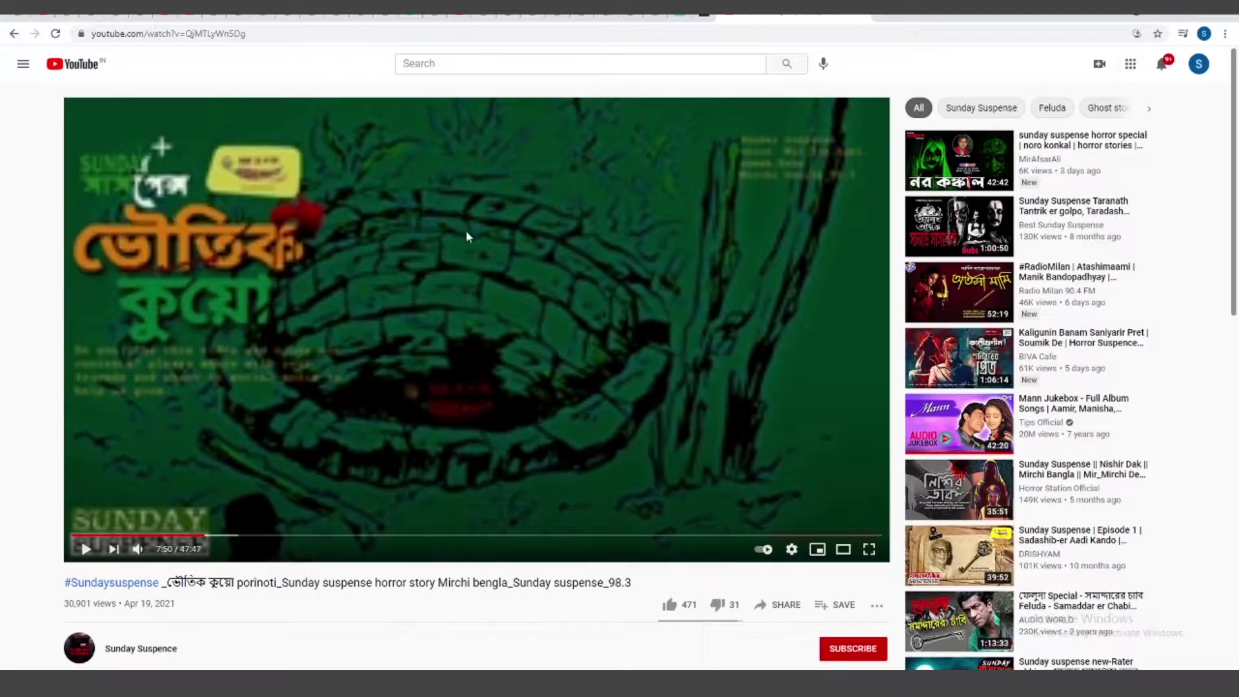
click(697, 20)
click(803, 20)
key(alt+Tab)
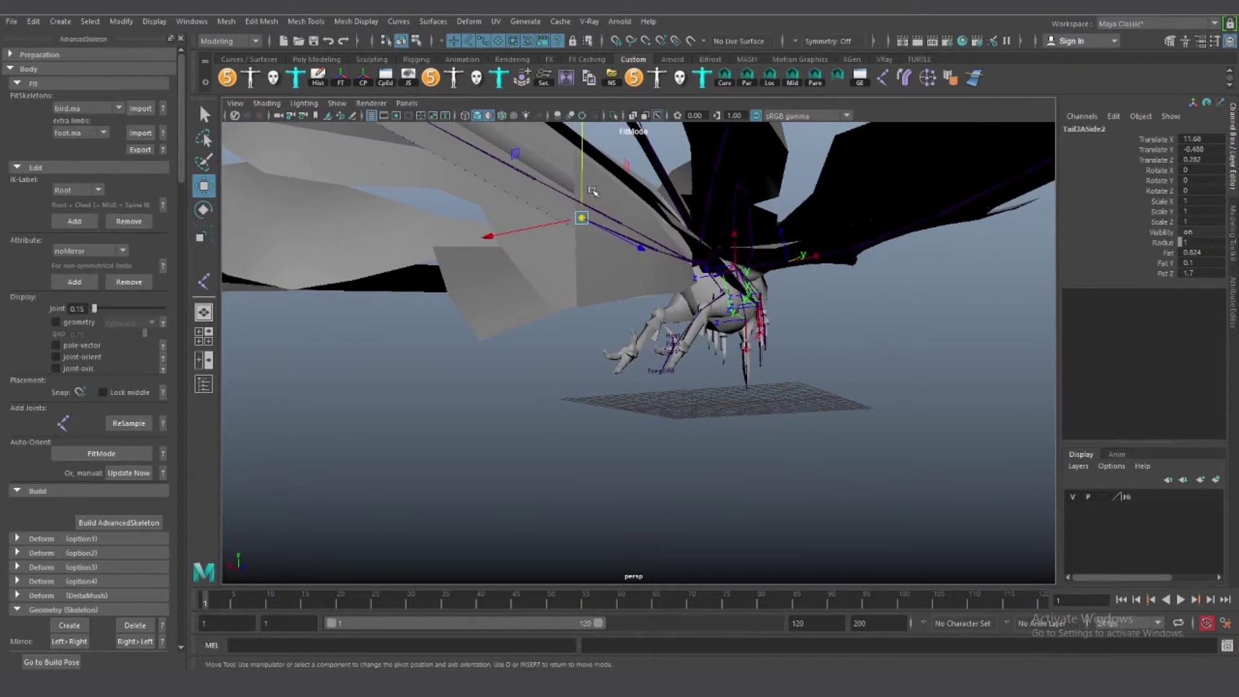
Move TailJASide4 along its tail feather, then select TailJASide1 and TailJASide
alt+drag(586, 200, 652, 424)
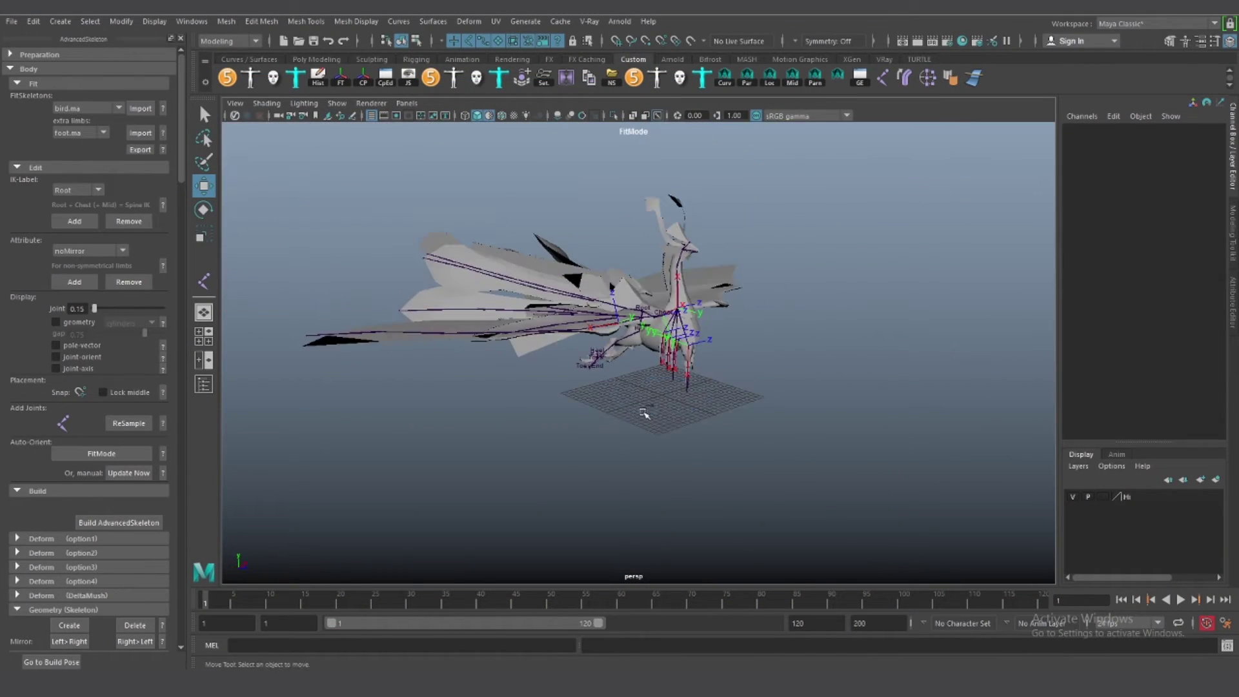
scroll(651, 423, up, 5)
click(607, 350)
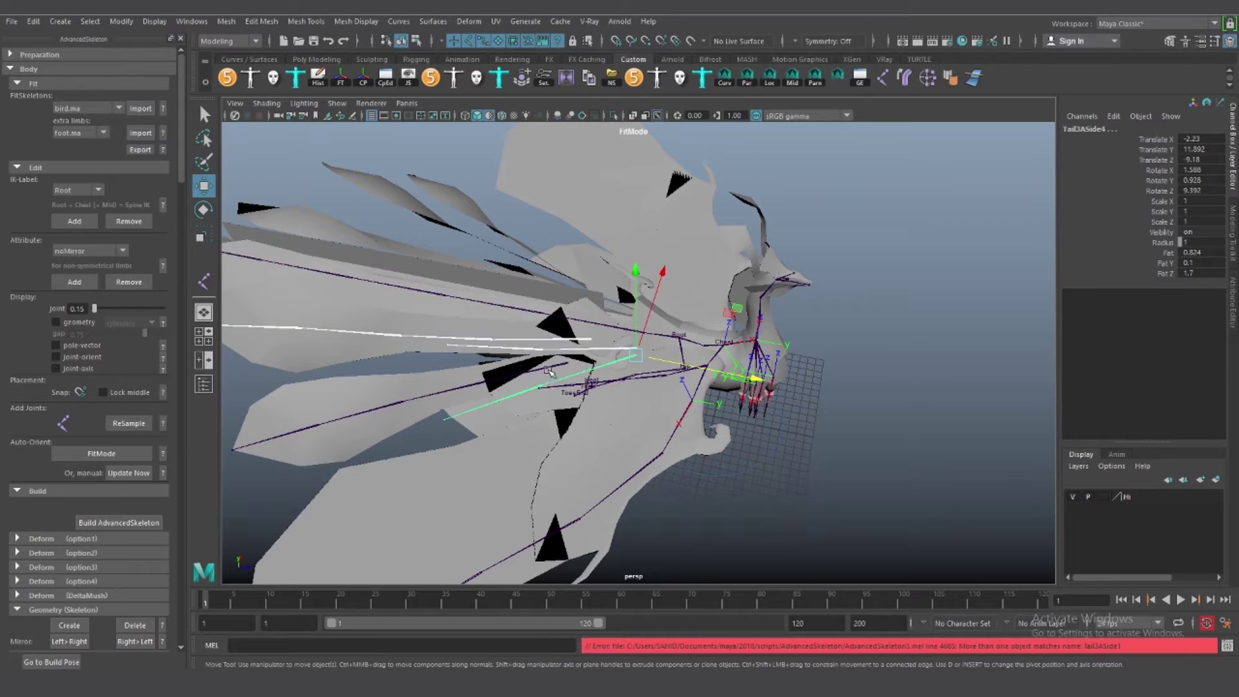
click(645, 333)
scroll(528, 411, up, 5)
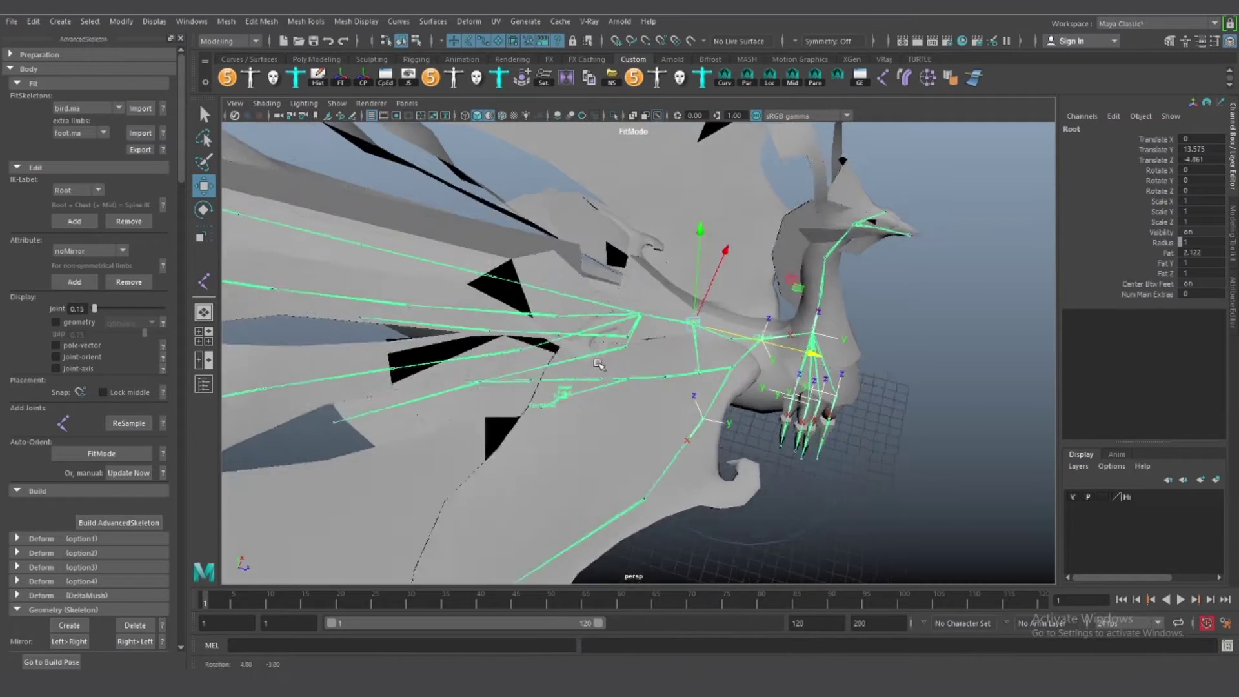
click(820, 363)
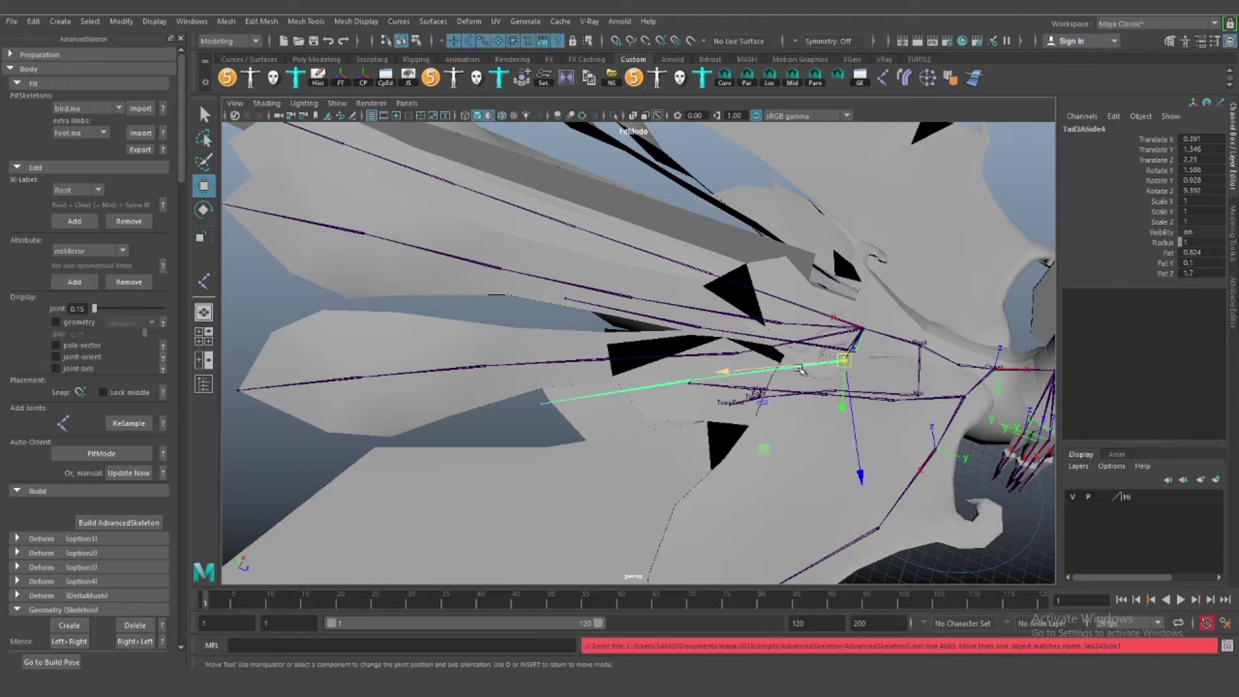
drag(806, 367, 747, 380)
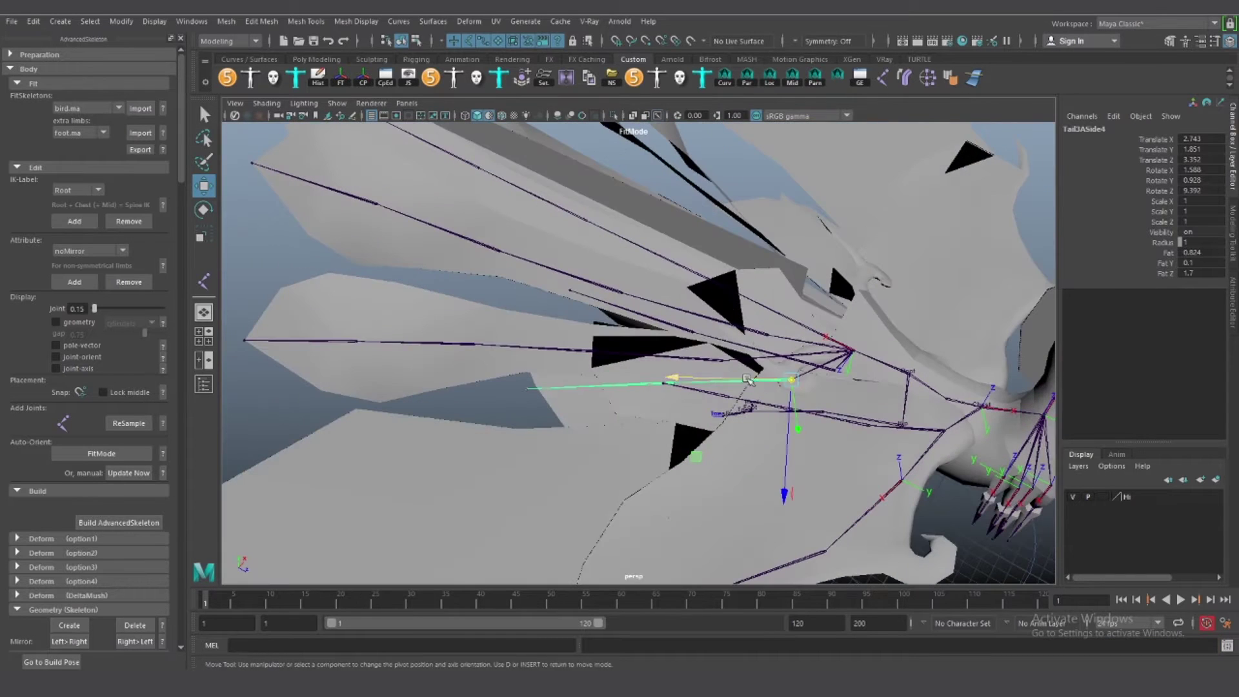
click(619, 384)
click(721, 359)
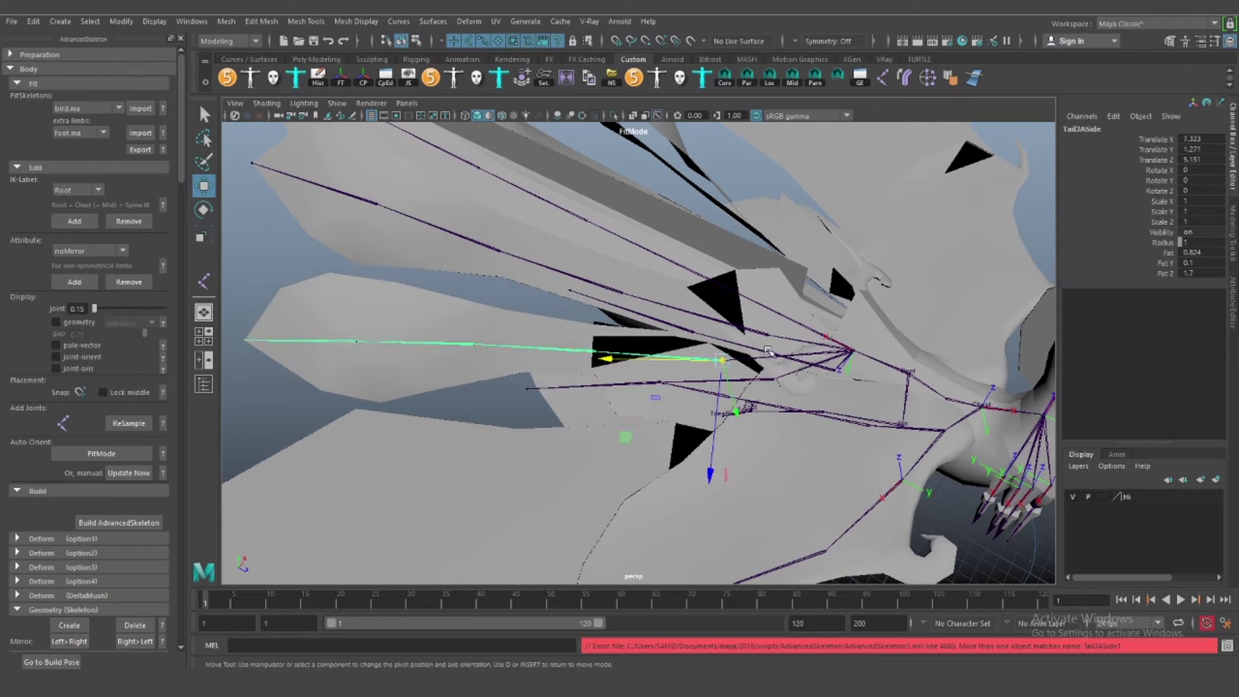
mouse_move(833, 371)
alt+mouse_down()
mouse_move(765, 308)
mouse_move(704, 308)
alt+mouse_up()
alt+drag(754, 429, 769, 333)
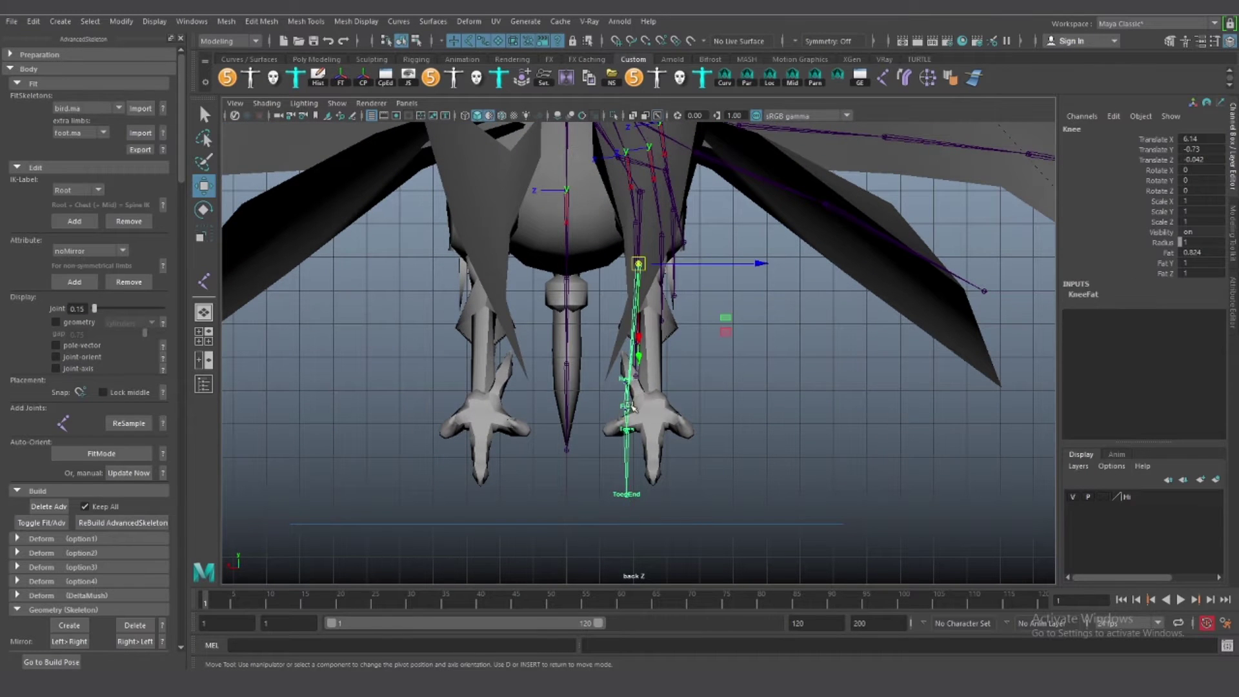
In back view, move the Ankle joint into the foot and check the Knee and Hip placement
drag(647, 403, 672, 405)
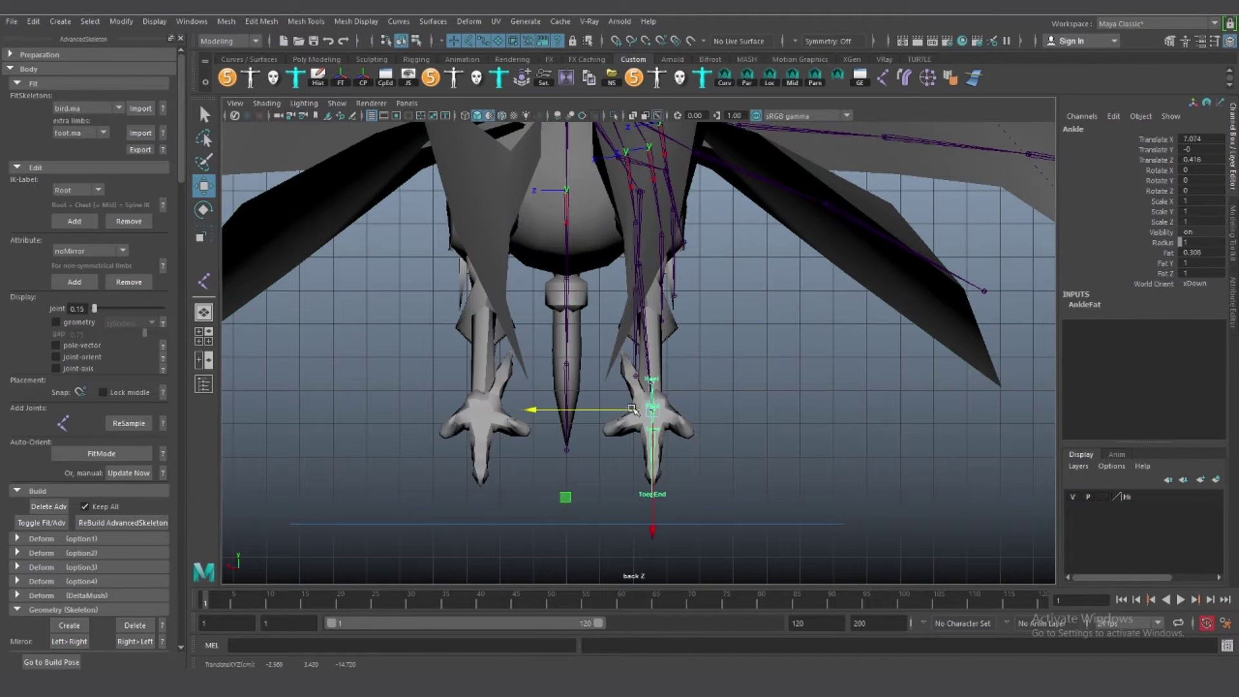
click(643, 263)
click(639, 191)
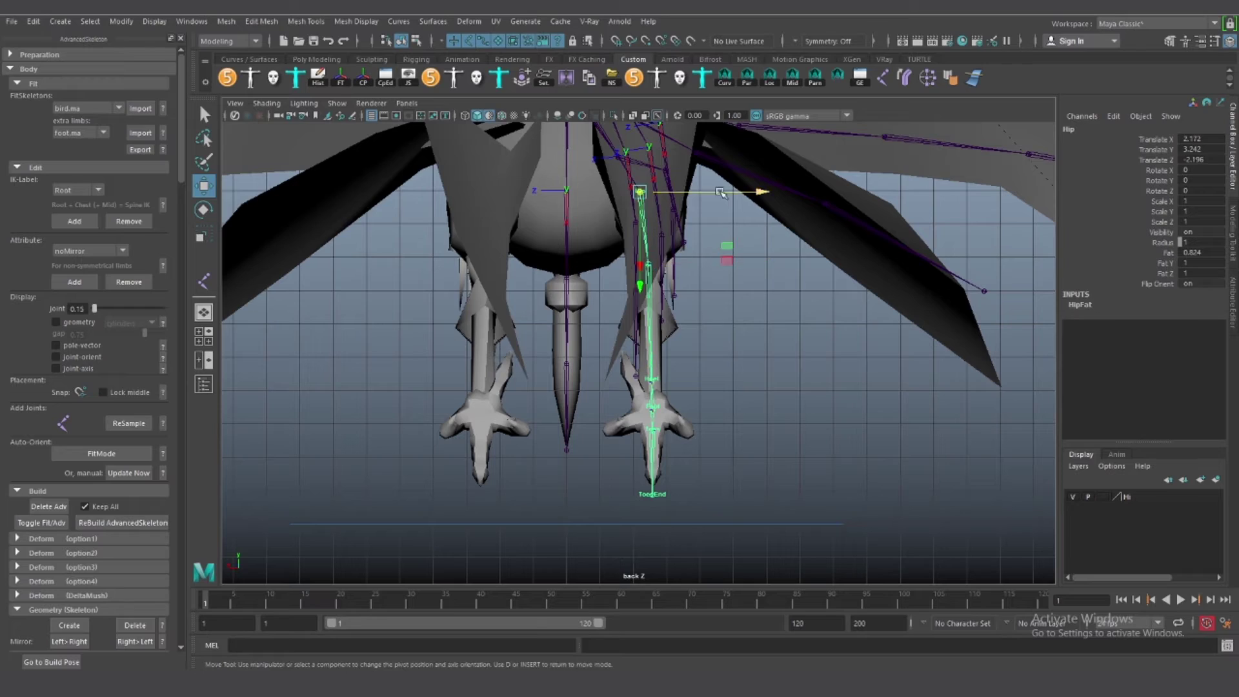
key(space)
Move the Toes joint into the bird's foot in perspective view
mouse_move(665, 413)
mouse_down()
mouse_move(650, 402)
mouse_move(783, 506)
mouse_move(840, 492)
mouse_move(707, 473)
mouse_up()
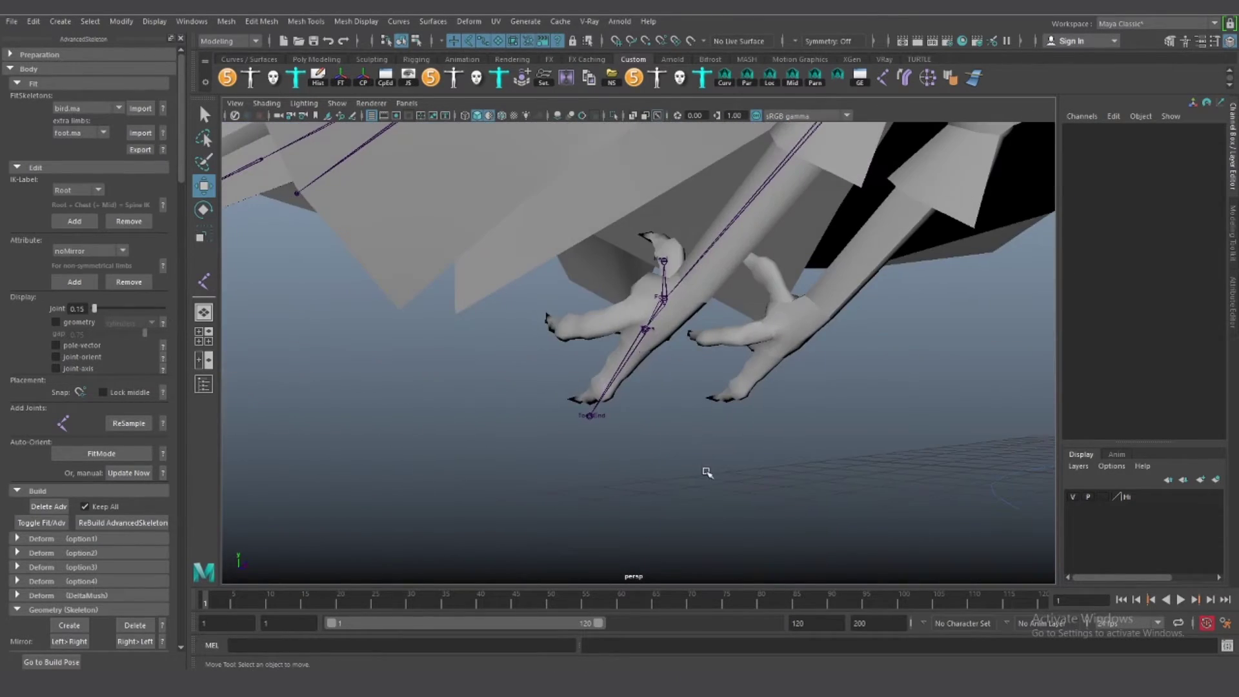
click(639, 343)
mouse_move(639, 343)
alt+mouse_down()
mouse_move(693, 335)
mouse_move(757, 369)
alt+mouse_up()
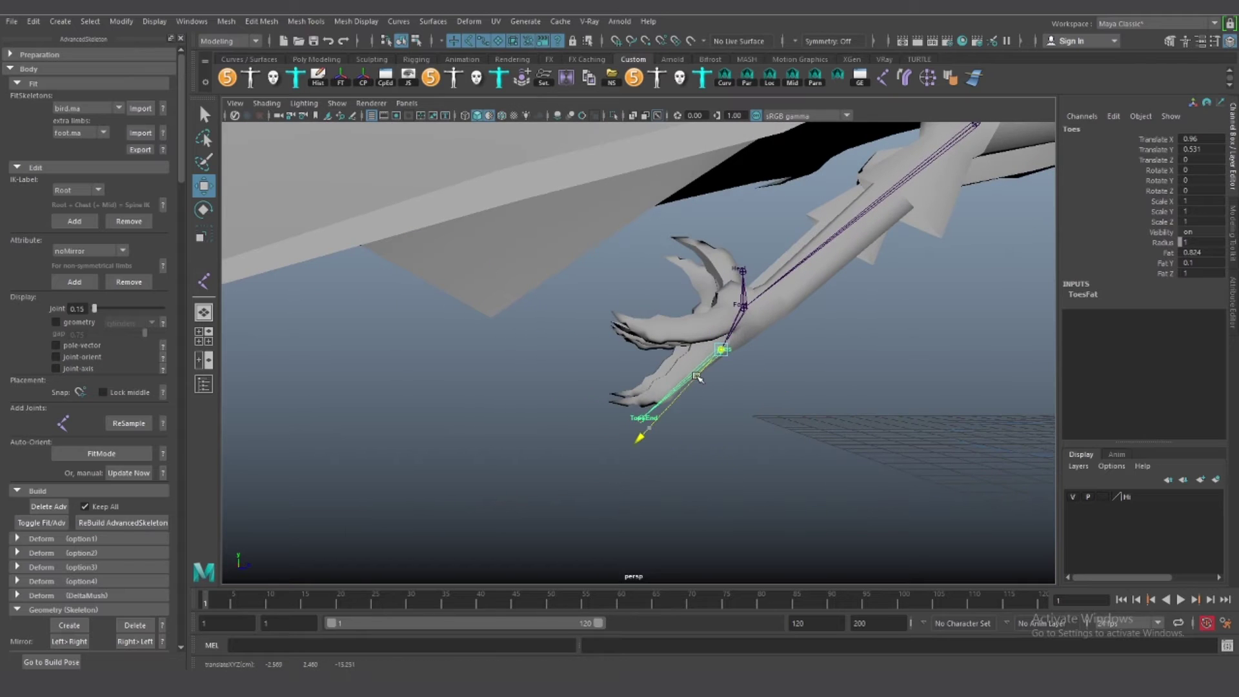
click(654, 434)
mouse_move(653, 435)
alt+mouse_down()
mouse_move(718, 415)
mouse_move(577, 415)
alt+mouse_up()
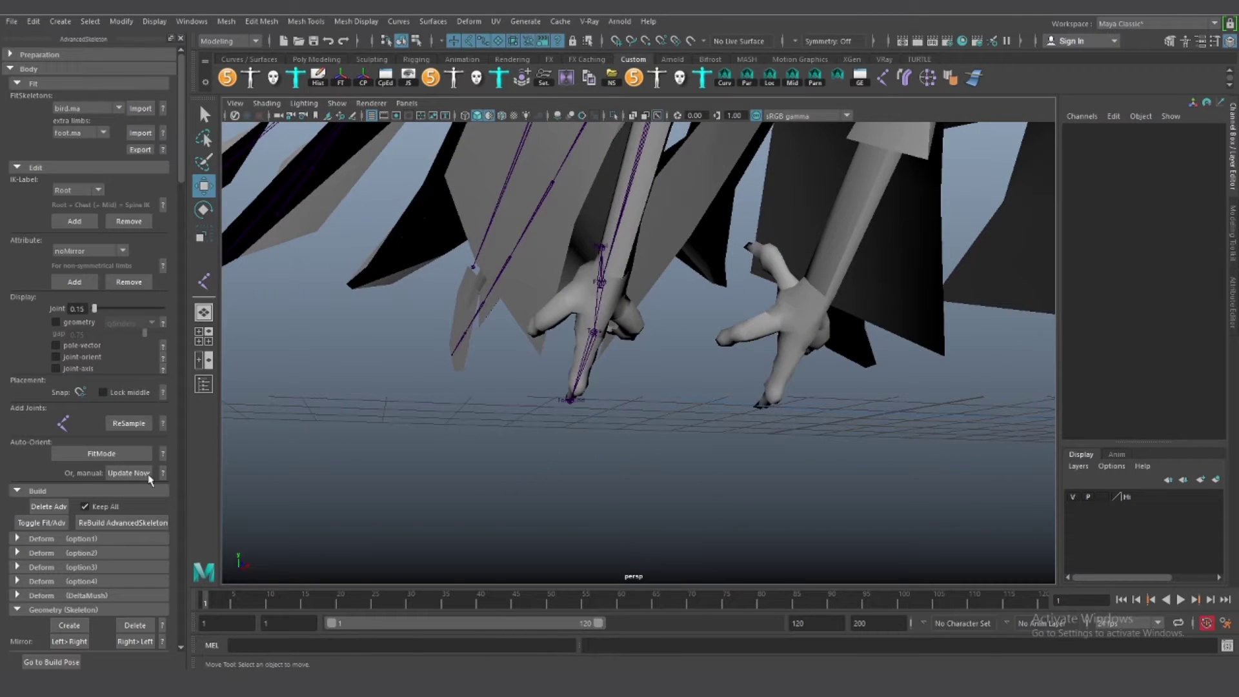
Start Add Joints and zoom in on the foot's claw
click(62, 422)
alt+drag(561, 367, 645, 310)
alt+right_drag(645, 310, 657, 294)
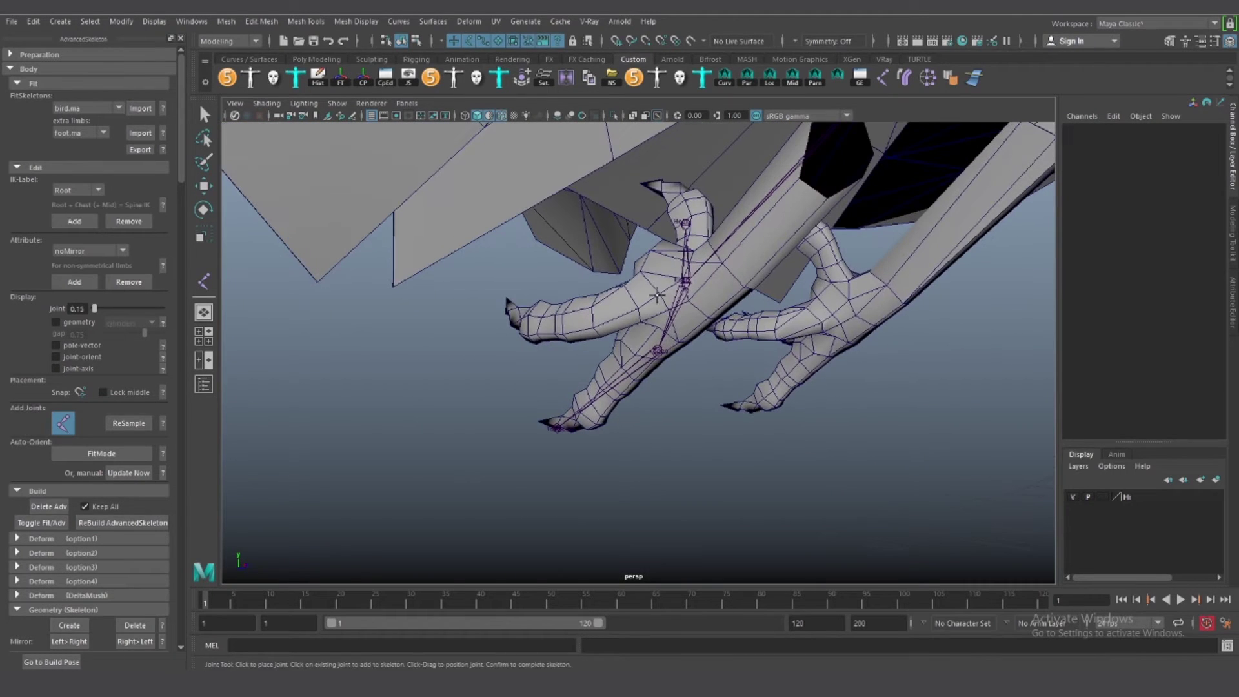
Draw a new joint chain along the front claw and move joint36 toward its tip
click(657, 295)
alt+drag(657, 295, 577, 344)
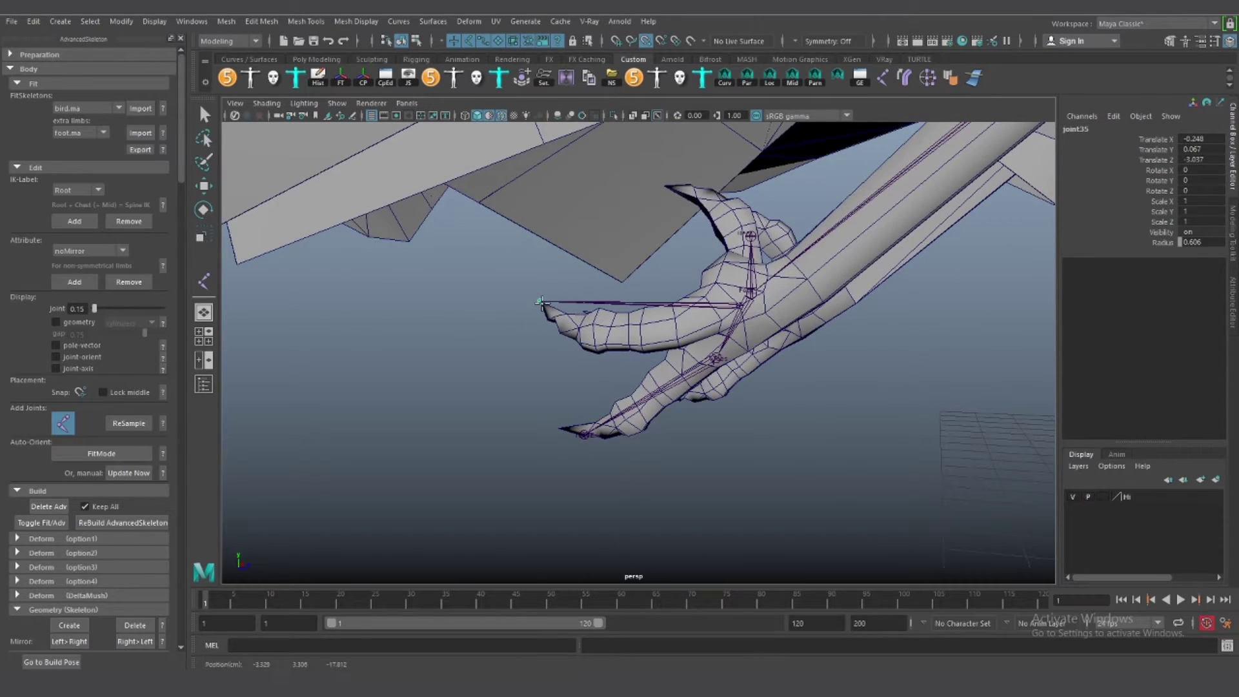
mouse_move(541, 302)
alt+mouse_down()
mouse_move(545, 354)
mouse_move(840, 271)
mouse_move(752, 263)
mouse_move(788, 243)
mouse_move(771, 258)
mouse_move(720, 236)
mouse_move(737, 354)
mouse_move(671, 346)
alt+mouse_up()
key(Return)
key(w)
alt+drag(619, 300, 630, 326)
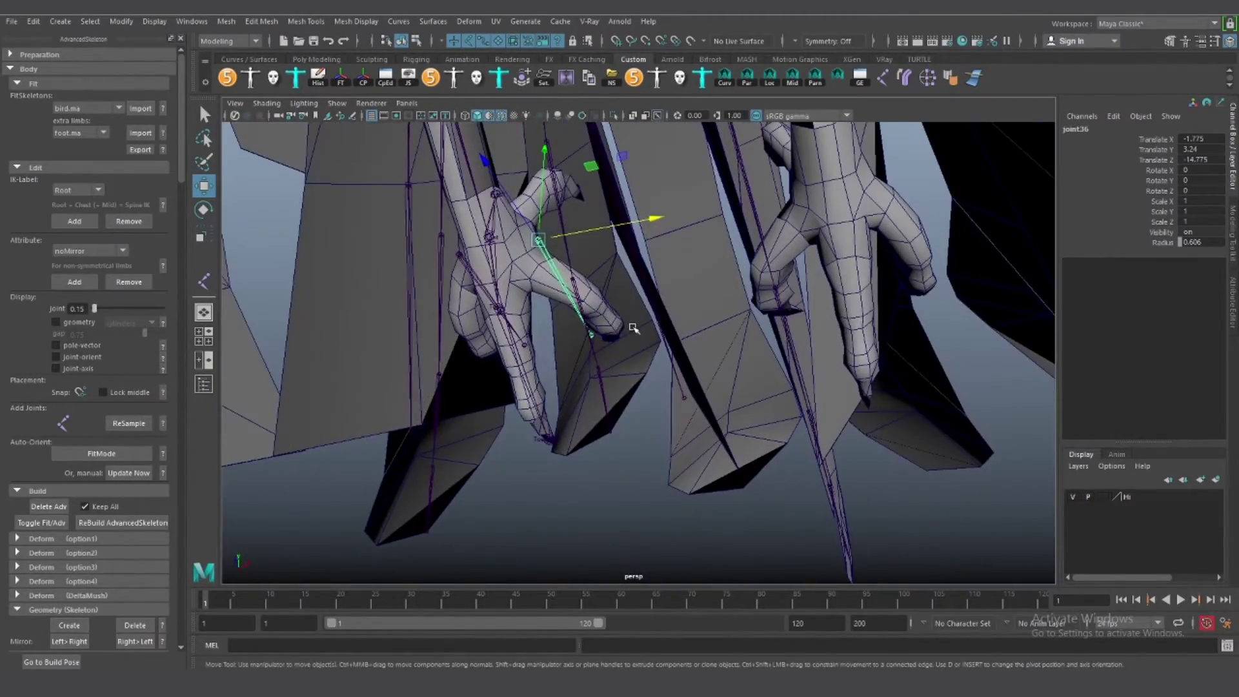
drag(552, 271, 538, 265)
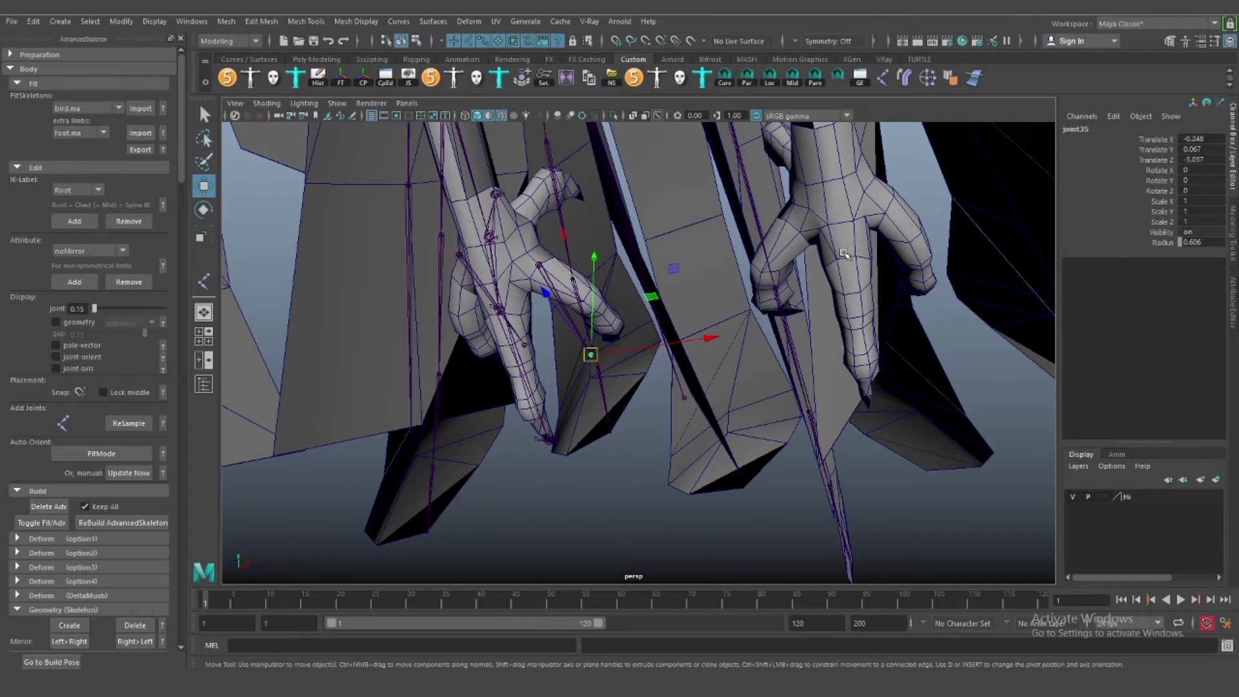
alt+drag(758, 268, 722, 284)
Rename joint35 to Index_End, refit it, and load Index to Index_End for resampling
click(1096, 128)
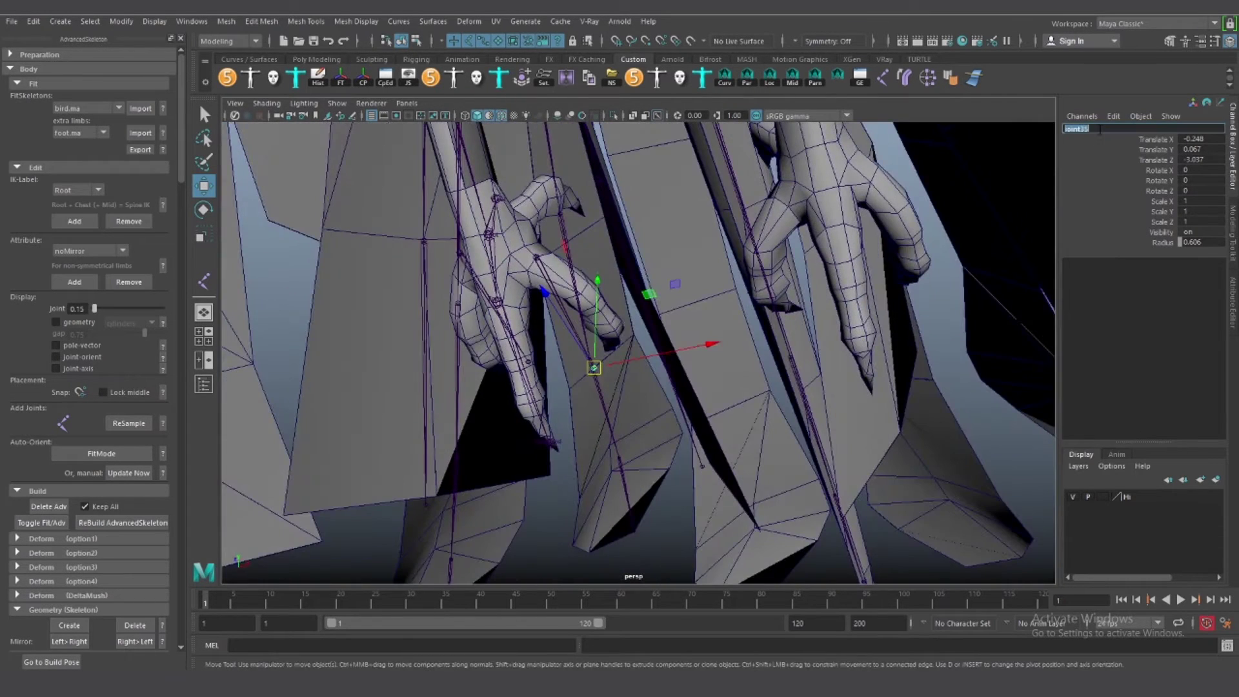
text(IndexEnd)
key(Return)
alt+drag(619, 349, 593, 374)
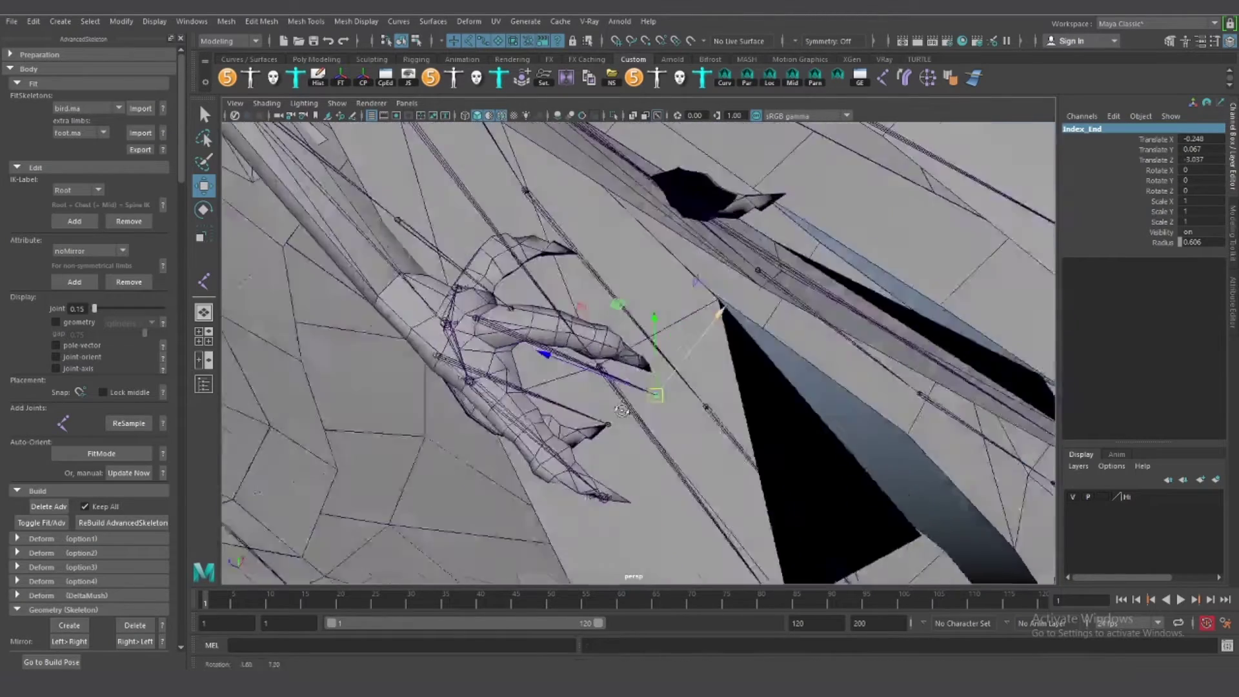
middle_drag(597, 303, 596, 380)
mouse_move(597, 379)
alt+mouse_down()
mouse_move(728, 410)
mouse_move(614, 324)
mouse_move(590, 365)
alt+mouse_up()
click(550, 301)
click(129, 423)
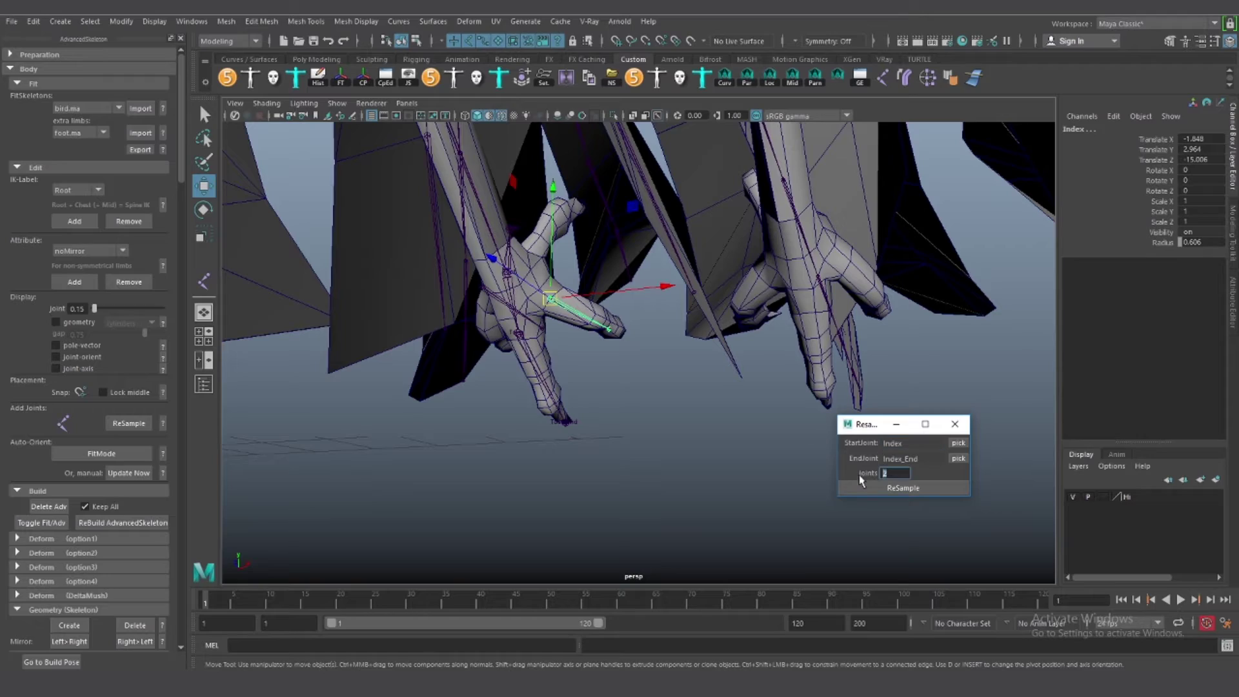
ReSample the Index–Index_End chain to add extra joints along the claw
click(895, 488)
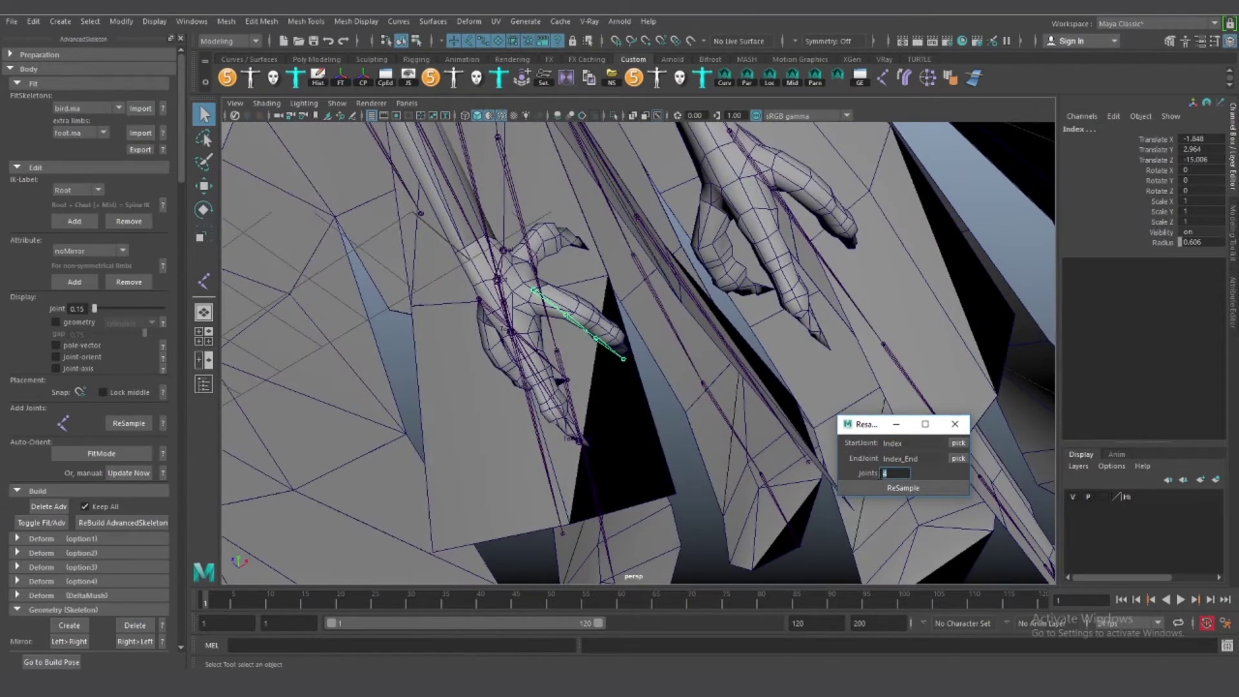
click(955, 423)
mouse_move(839, 452)
alt+mouse_down()
mouse_move(696, 476)
mouse_move(630, 420)
mouse_move(731, 427)
mouse_move(639, 362)
mouse_move(807, 368)
alt+mouse_up()
scroll(801, 354, up, 3)
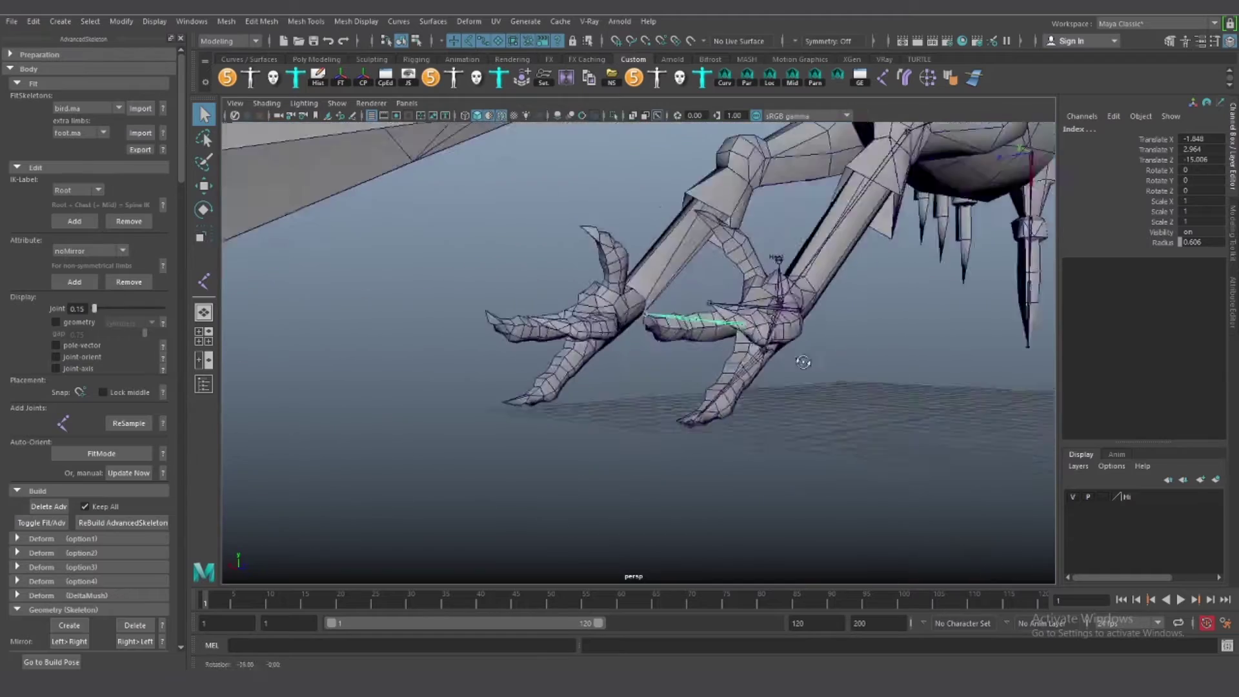
Select the Index claw joints and move the Index joint into the claw
click(700, 322)
key(w)
click(658, 311)
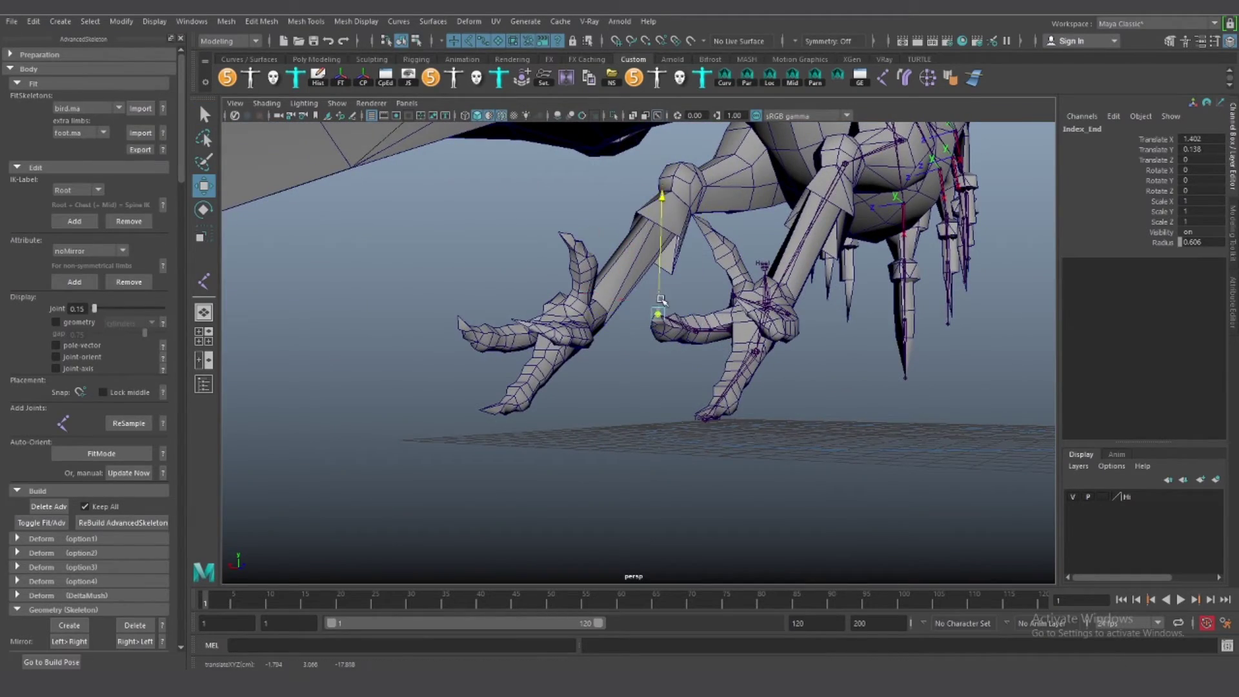
mouse_move(697, 336)
alt+mouse_down()
mouse_move(763, 356)
mouse_move(682, 368)
mouse_move(566, 354)
alt+mouse_up()
click(664, 312)
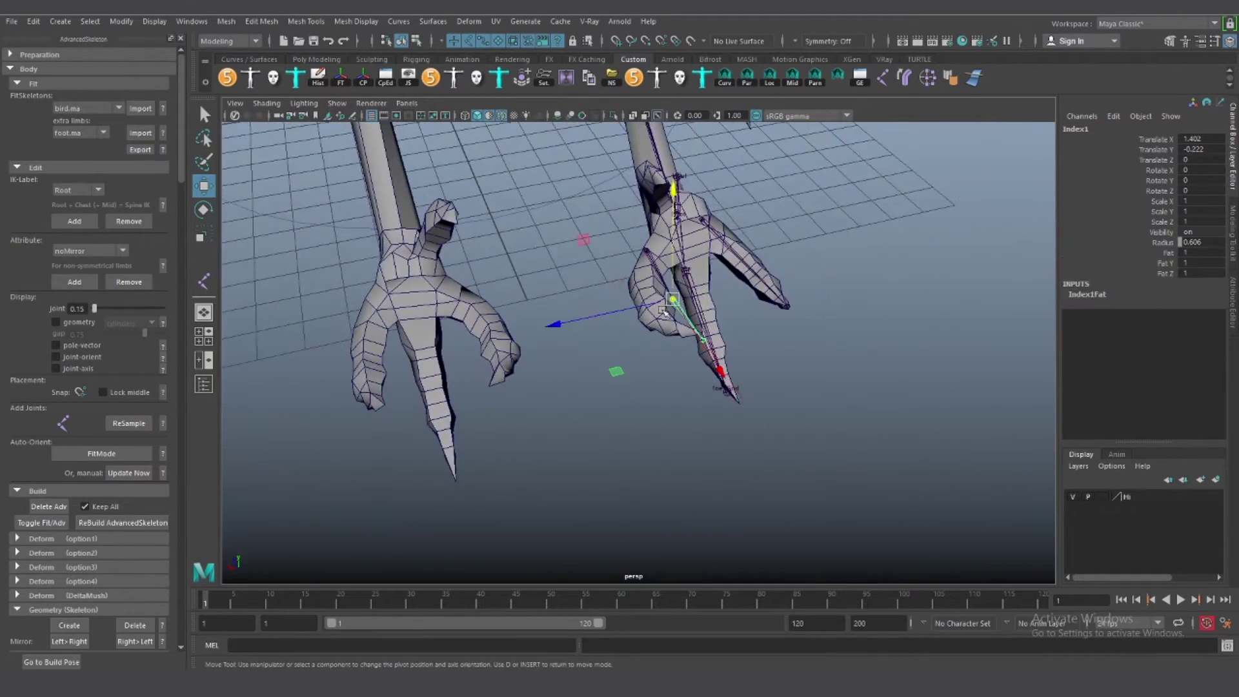
click(630, 257)
alt+drag(657, 236, 526, 284)
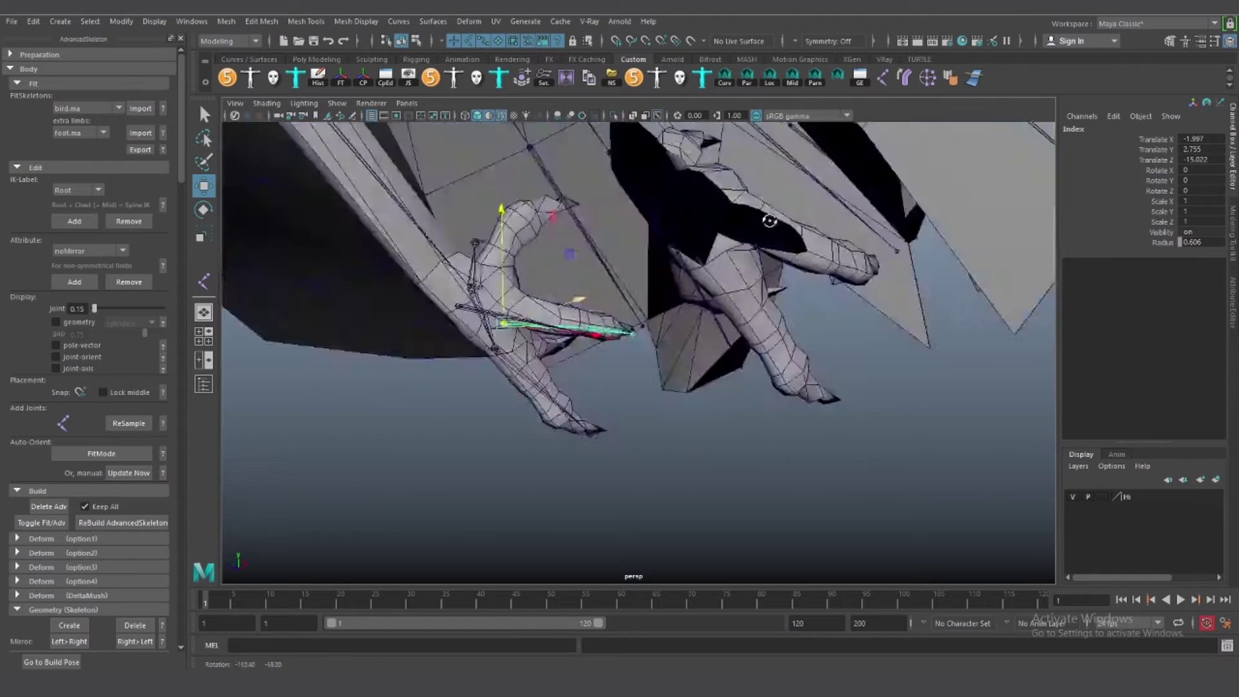
key(d)
mouse_move(583, 329)
alt+mouse_down()
mouse_move(490, 348)
mouse_move(445, 375)
alt+mouse_up()
Check the Index joint placement and the claw's middle joint in the attribute panels
drag(445, 381, 465, 381)
scroll(464, 381, up, 5)
scroll(600, 341, down, 5)
click(248, 115)
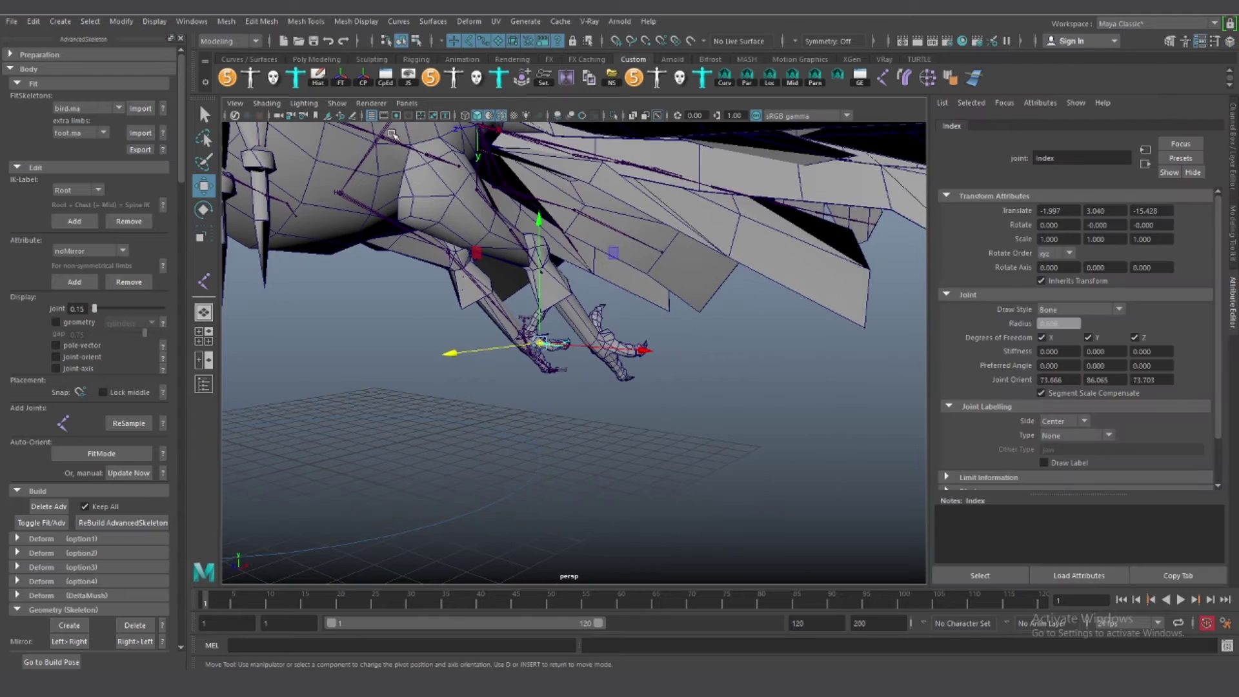
scroll(632, 430, up, 5)
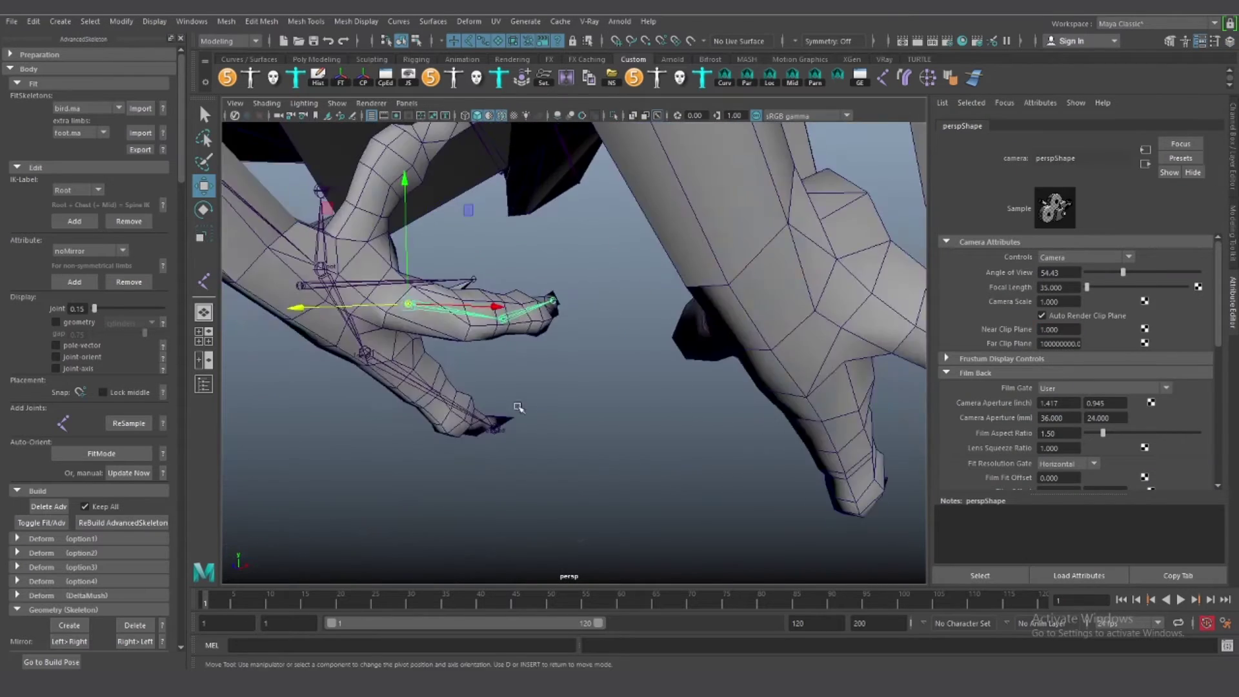
mouse_move(632, 430)
alt+mouse_down()
mouse_move(534, 428)
mouse_move(505, 381)
mouse_move(552, 393)
mouse_move(460, 459)
alt+mouse_up()
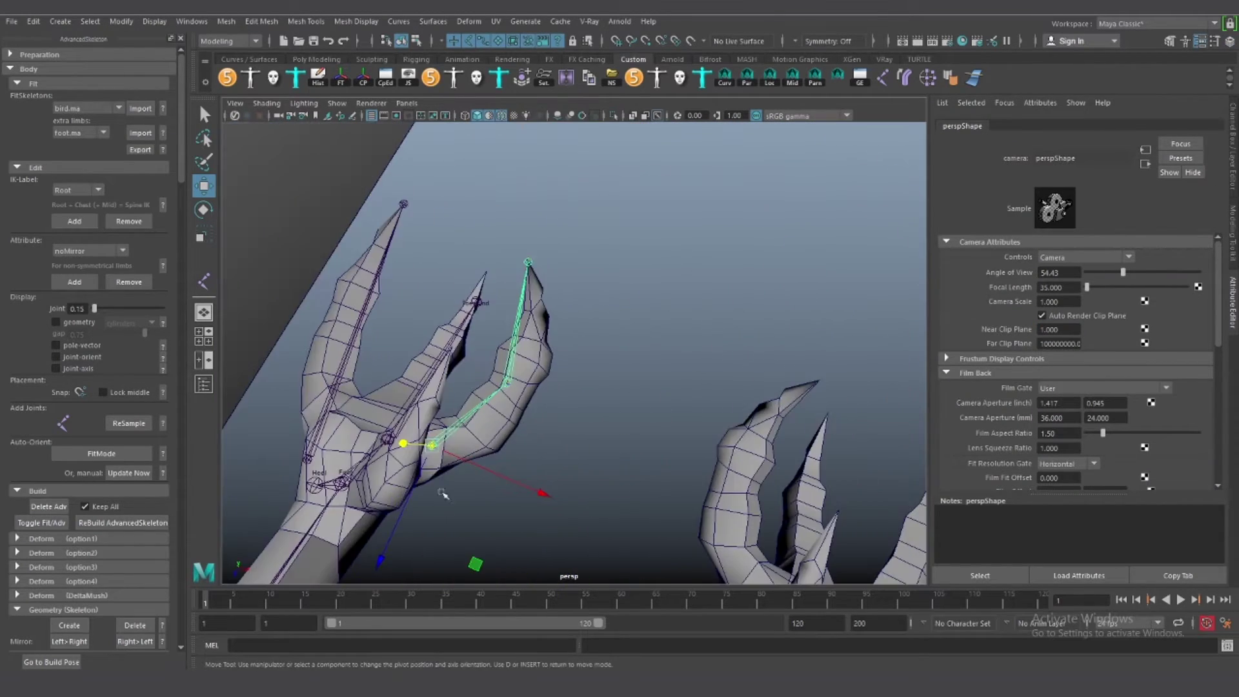
click(505, 386)
key(ctrl+a)
click(474, 465)
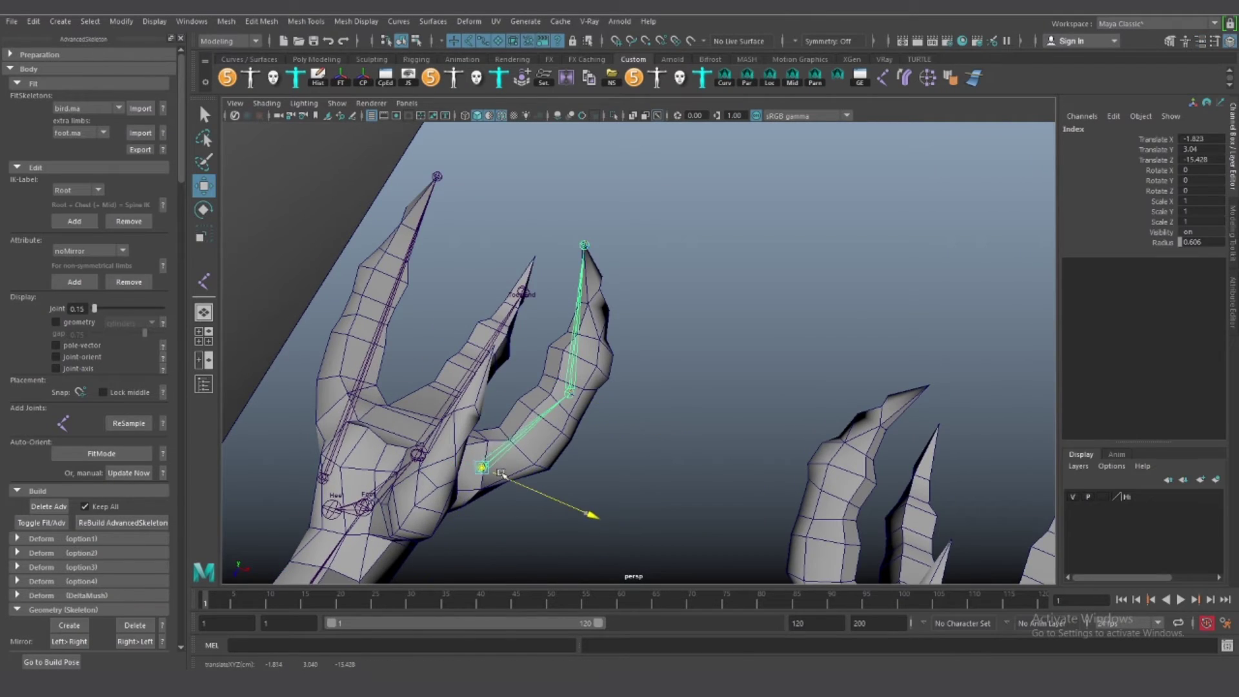
mouse_move(474, 464)
alt+mouse_down()
mouse_move(553, 382)
mouse_move(607, 368)
alt+mouse_up()
Rename the middle toe's tip joint to Mid_End and move the Mid joint down into the toe
click(553, 382)
text(Mid En)
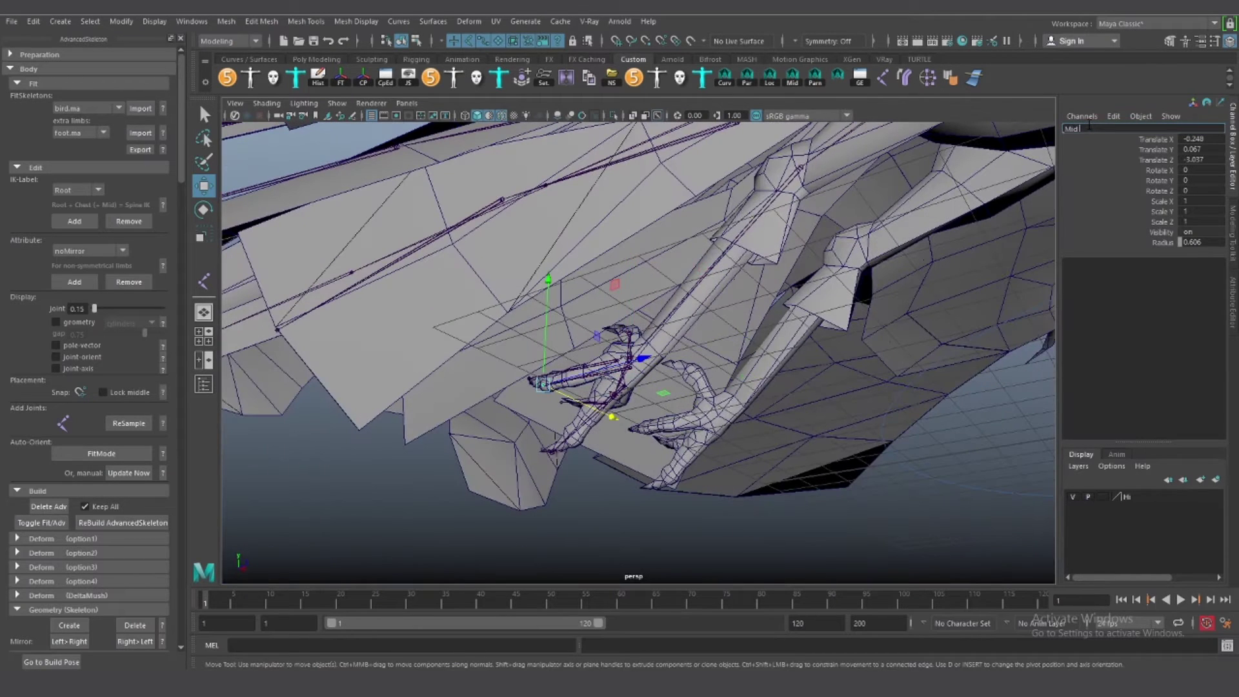
key(Return)
mouse_move(645, 361)
alt+mouse_down()
mouse_move(720, 416)
mouse_move(580, 361)
alt+mouse_up()
click(555, 373)
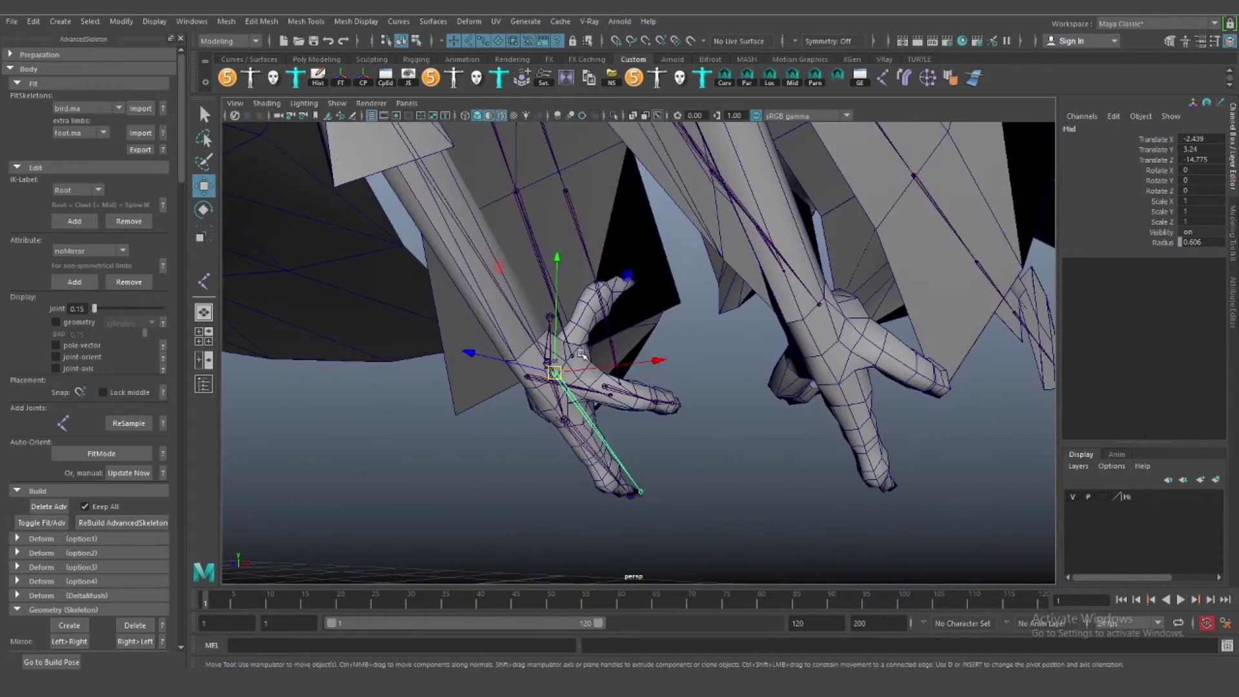
drag(555, 298, 555, 320)
mouse_move(555, 320)
alt+mouse_down()
mouse_move(666, 426)
mouse_move(698, 393)
alt+mouse_up()
Fit the Mid joint into the toe, ReSample Mid–Mid_End, and position the new Mid1 joint
right_click(678, 409)
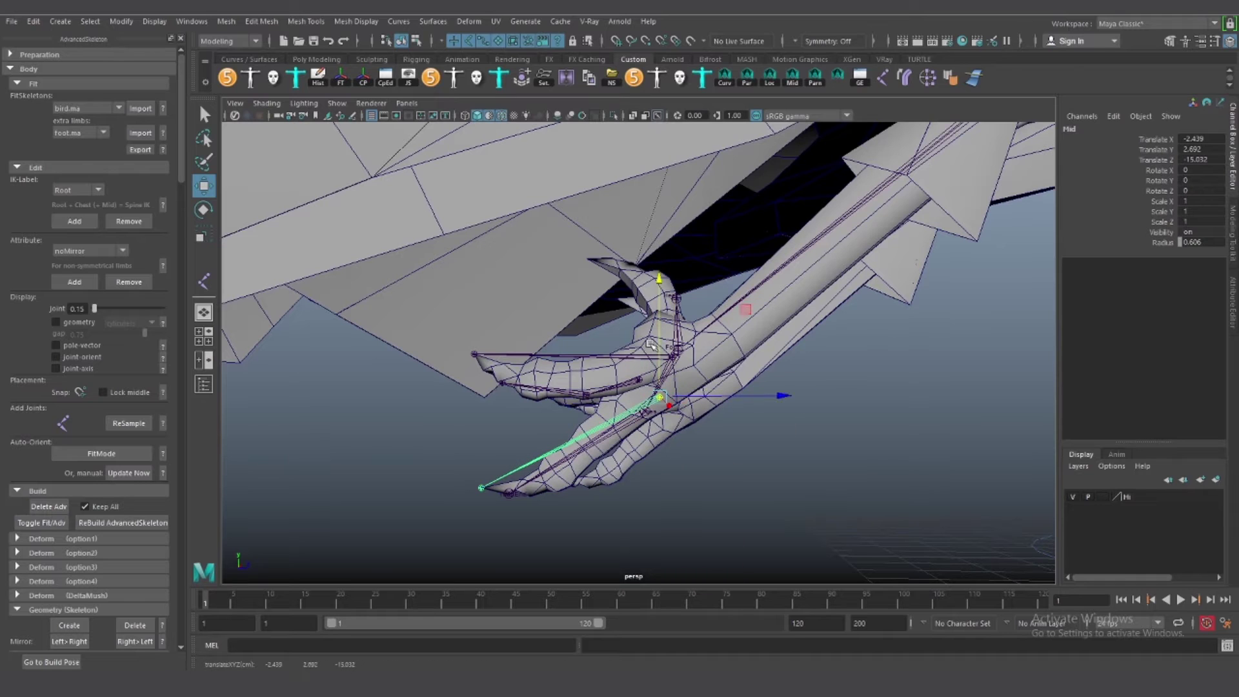
mouse_move(629, 481)
alt+mouse_down()
mouse_move(774, 428)
mouse_move(667, 462)
mouse_move(684, 401)
alt+mouse_up()
mouse_move(683, 401)
mouse_down()
mouse_move(693, 404)
mouse_move(641, 397)
mouse_up()
shift+click(477, 500)
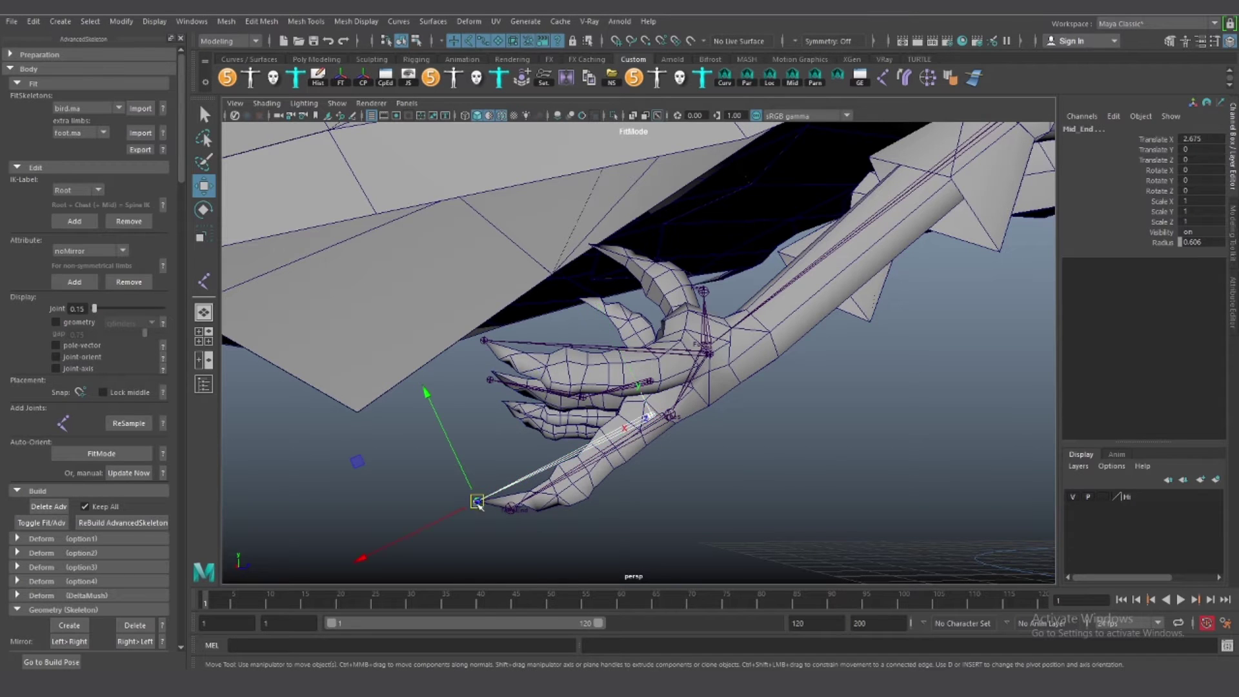
click(128, 423)
click(867, 487)
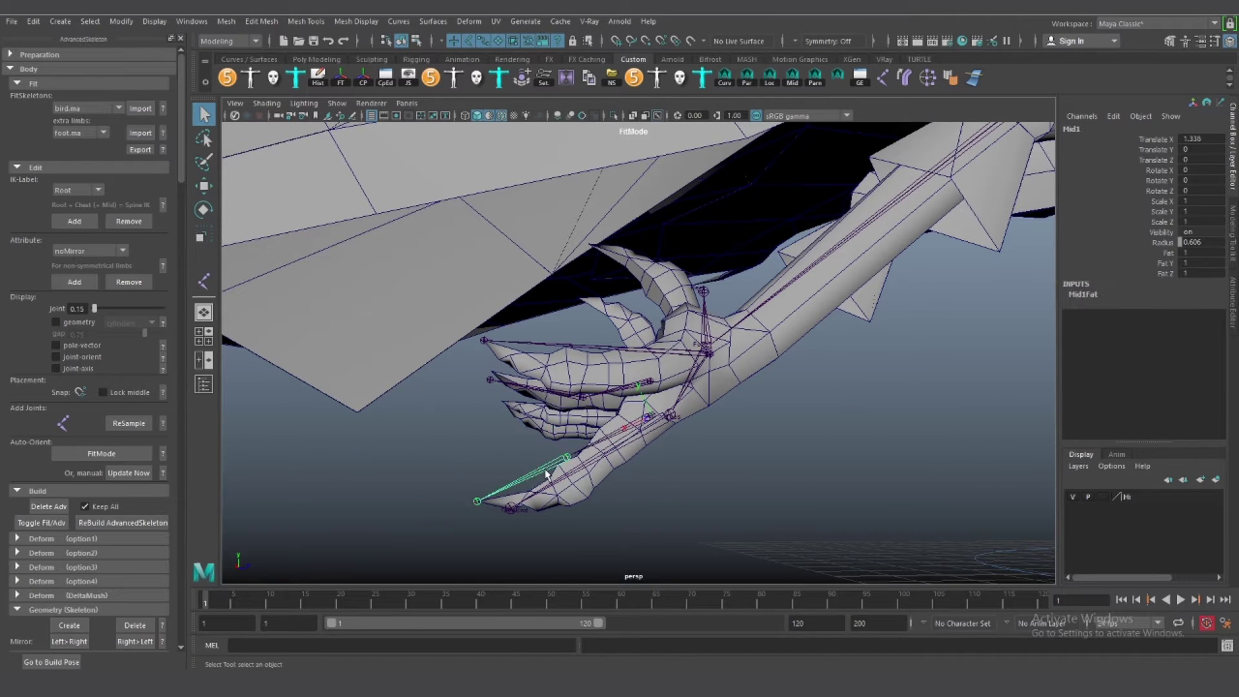
key(w)
drag(568, 467, 585, 438)
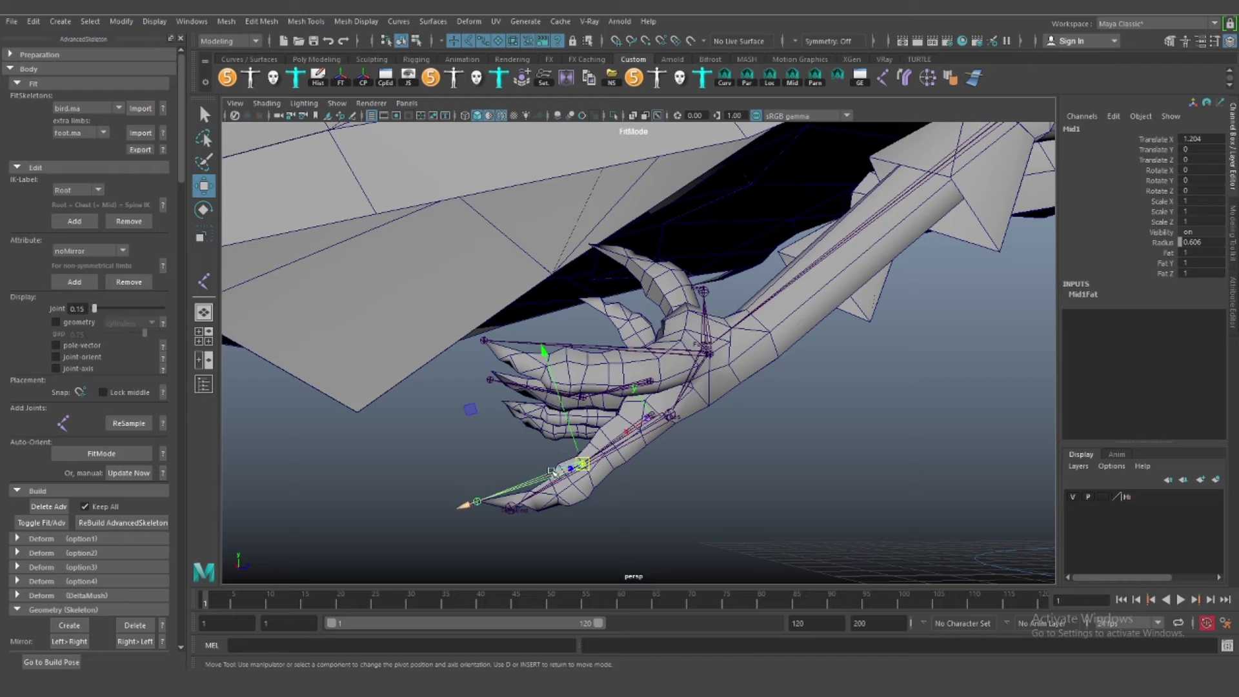
Rename the next toe's base joint to Rin
click(558, 471)
alt+drag(671, 456, 774, 361)
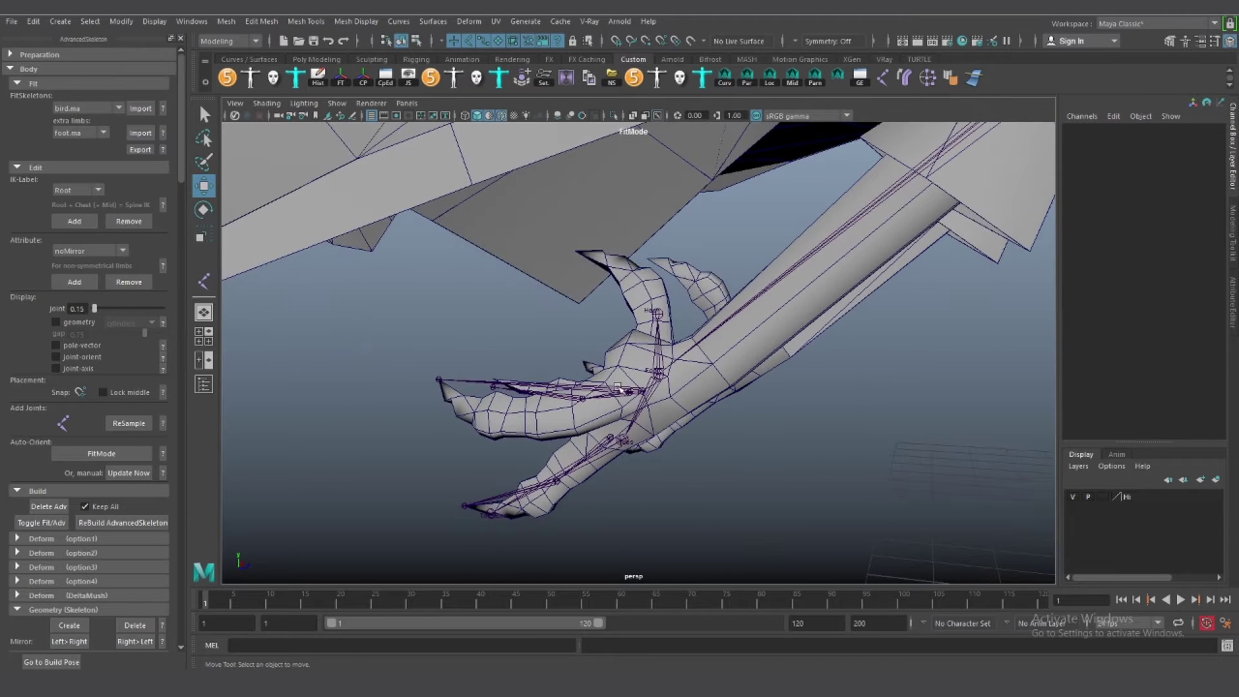
double_click(1101, 130)
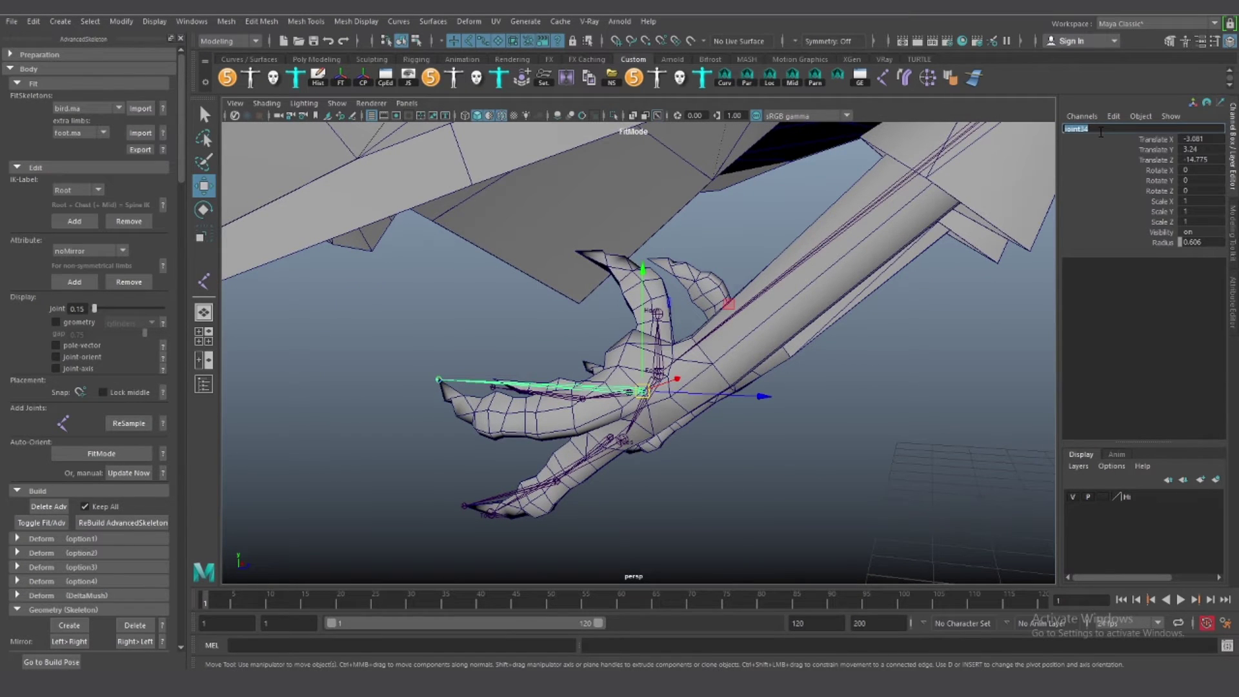
key(Return)
key(Down)
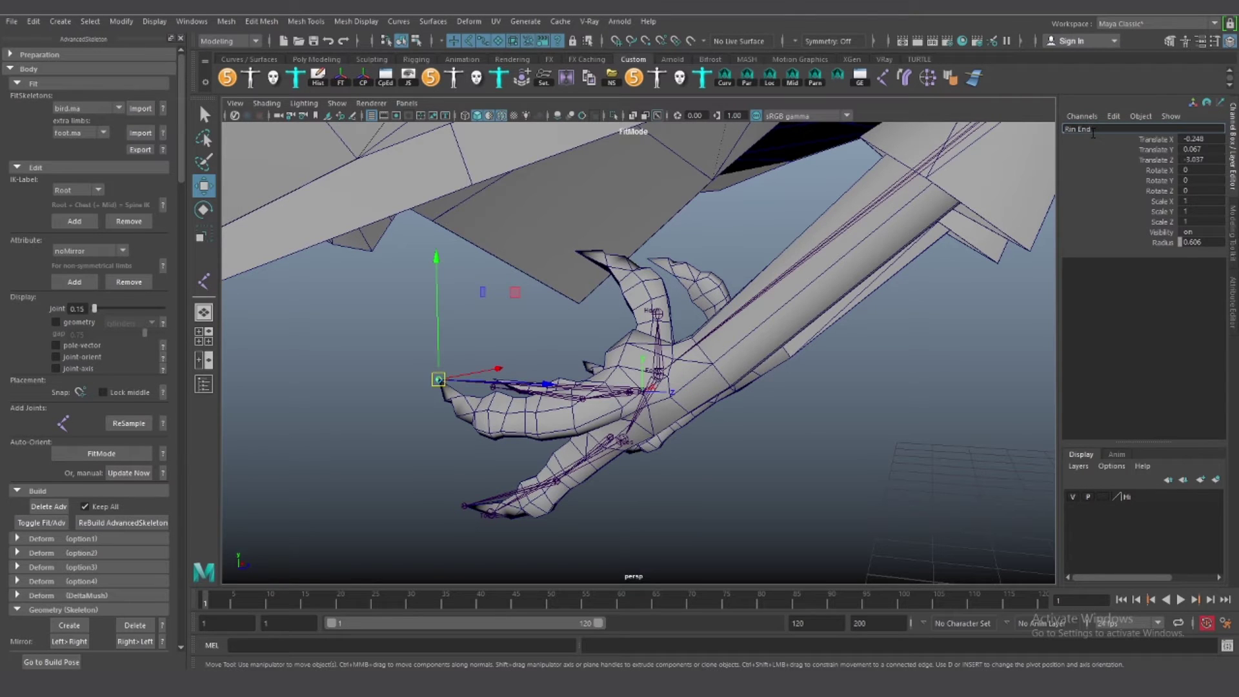
ReSample the Rin chain to add extra joints along the toe
click(533, 392)
click(128, 473)
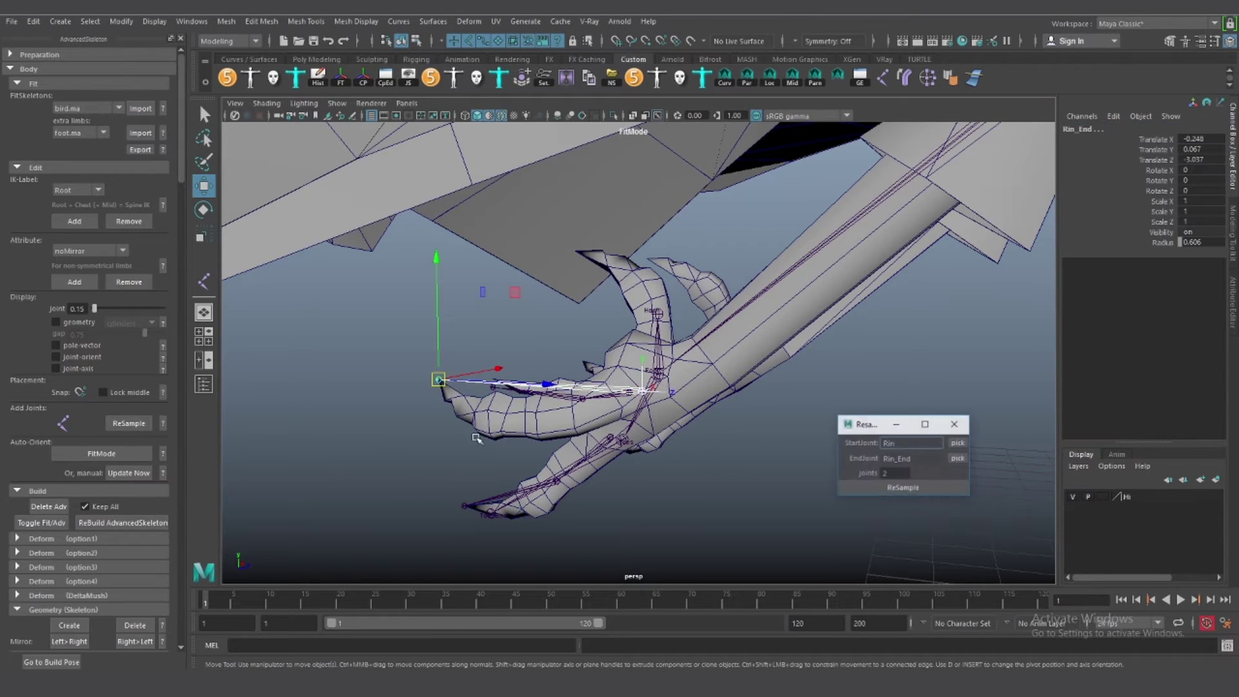
click(948, 420)
mouse_move(645, 400)
alt+mouse_down()
mouse_move(563, 406)
mouse_move(545, 445)
mouse_move(450, 437)
mouse_move(490, 387)
mouse_move(578, 324)
mouse_move(585, 402)
mouse_move(545, 373)
alt+mouse_up()
click(563, 407)
key(w)
click(497, 367)
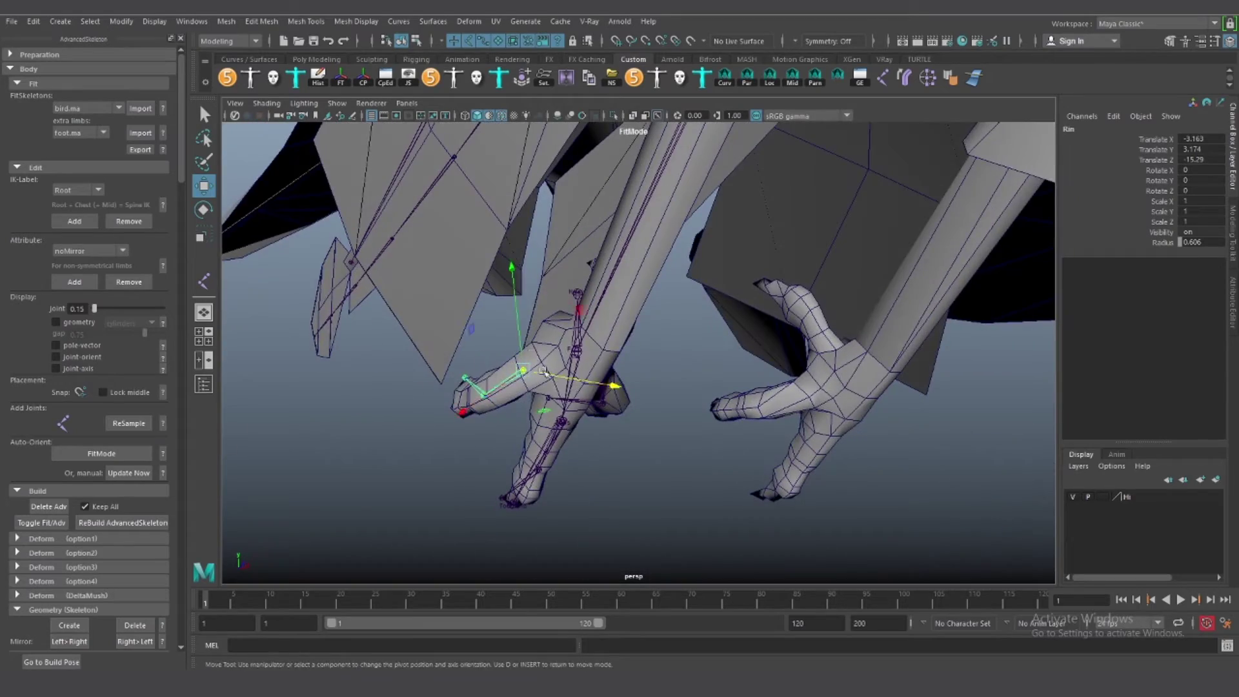
Check the Mid1 and toe base joints from a frontal view of the feet
alt+drag(497, 408, 580, 413)
click(553, 481)
mouse_move(581, 481)
mouse_down()
mouse_move(607, 481)
mouse_move(567, 387)
mouse_move(587, 351)
mouse_move(946, 520)
mouse_move(675, 423)
mouse_up()
click(600, 481)
click(946, 520)
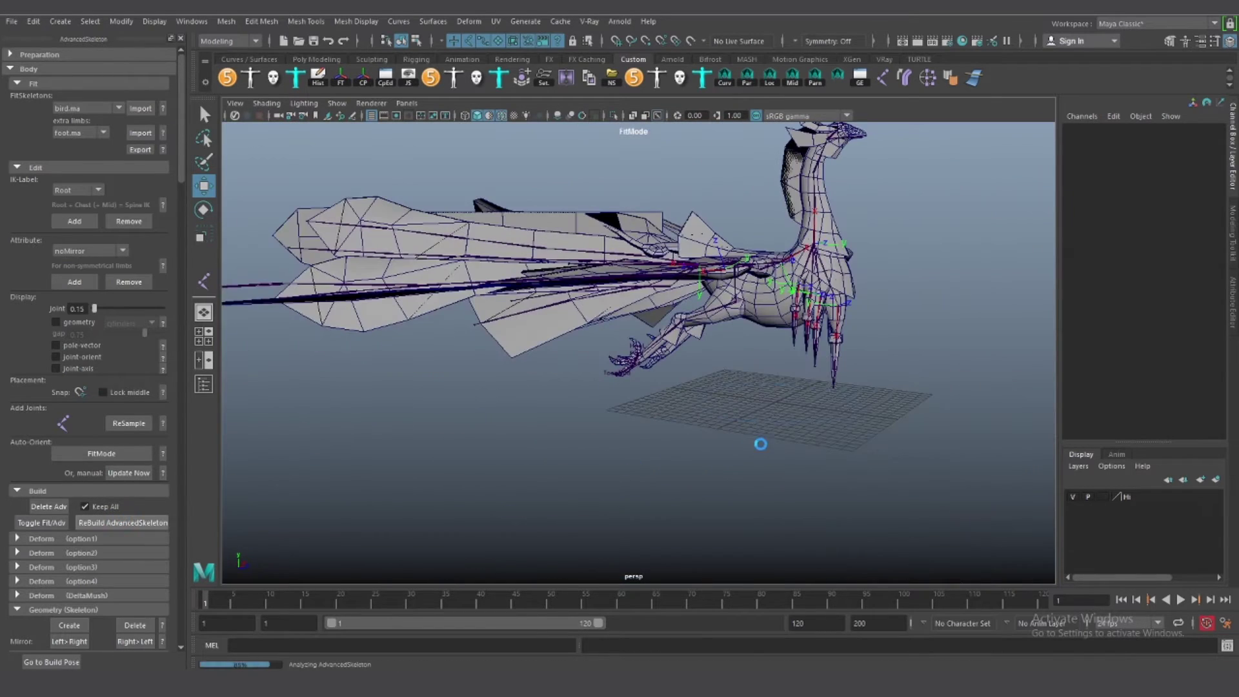
Place a new joint34–joint35 chain in the head crest and view it from the side
click(783, 402)
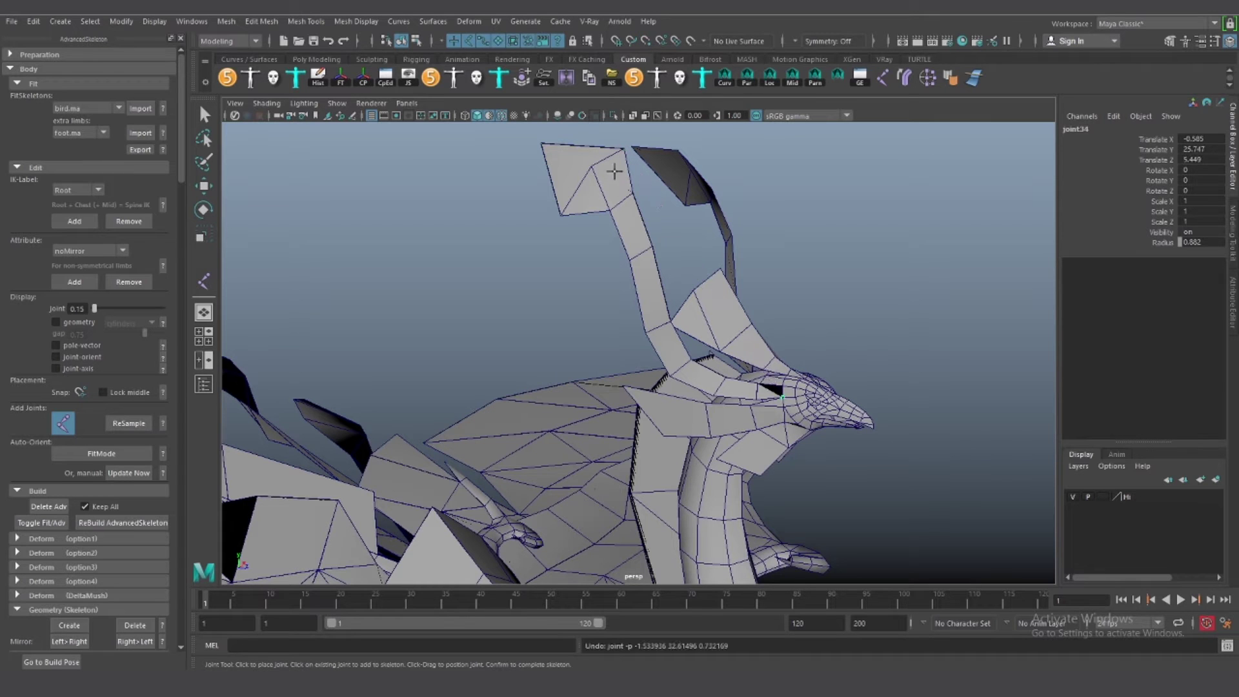
mouse_move(592, 167)
alt+mouse_down()
mouse_move(752, 394)
mouse_move(794, 397)
alt+mouse_up()
key(w)
key(space)
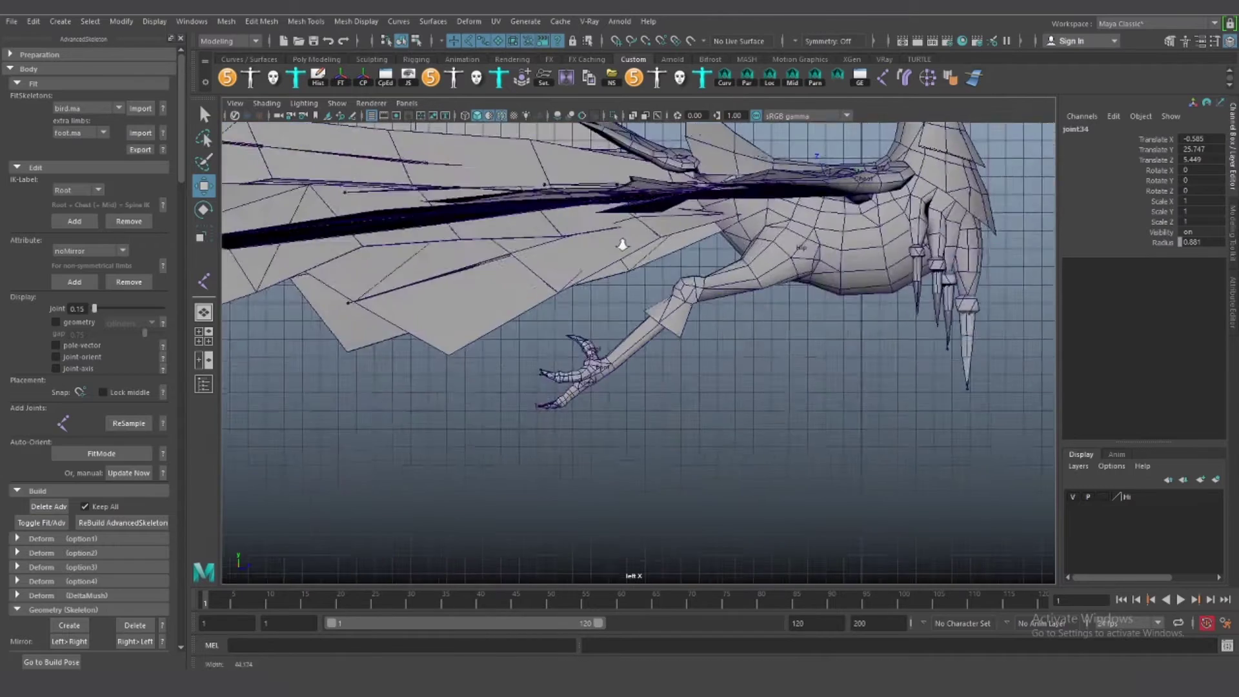
scroll(639, 385, up, 3)
scroll(638, 385, up, 2)
click(632, 410)
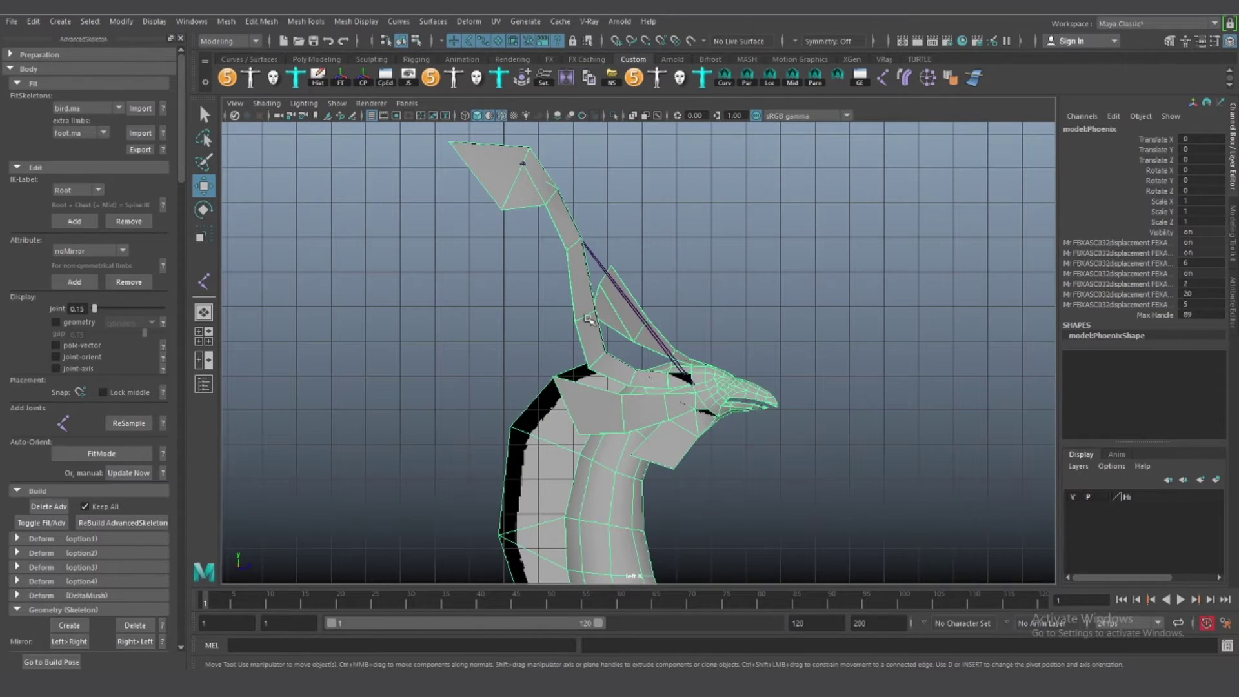
key(ctrl+z)
ReSample the crest chain with 2 joints and fit joint35 into the crest tip
click(129, 423)
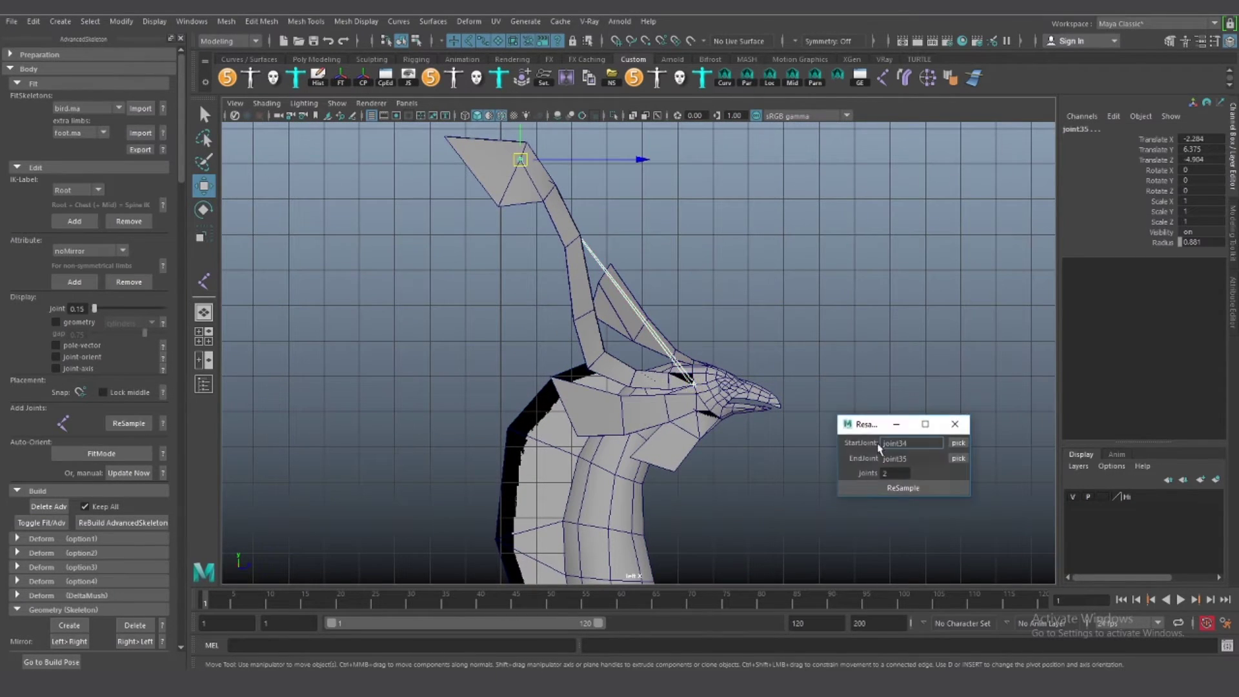
click(860, 487)
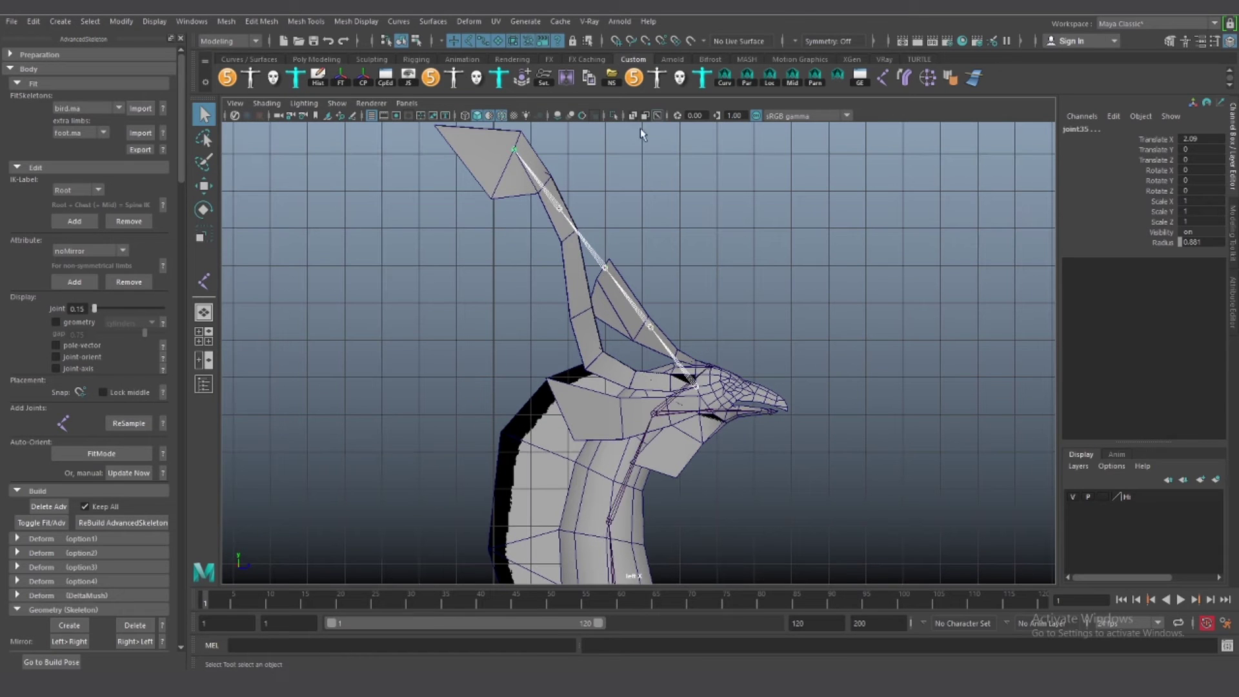
alt+middle_drag(540, 186, 556, 292)
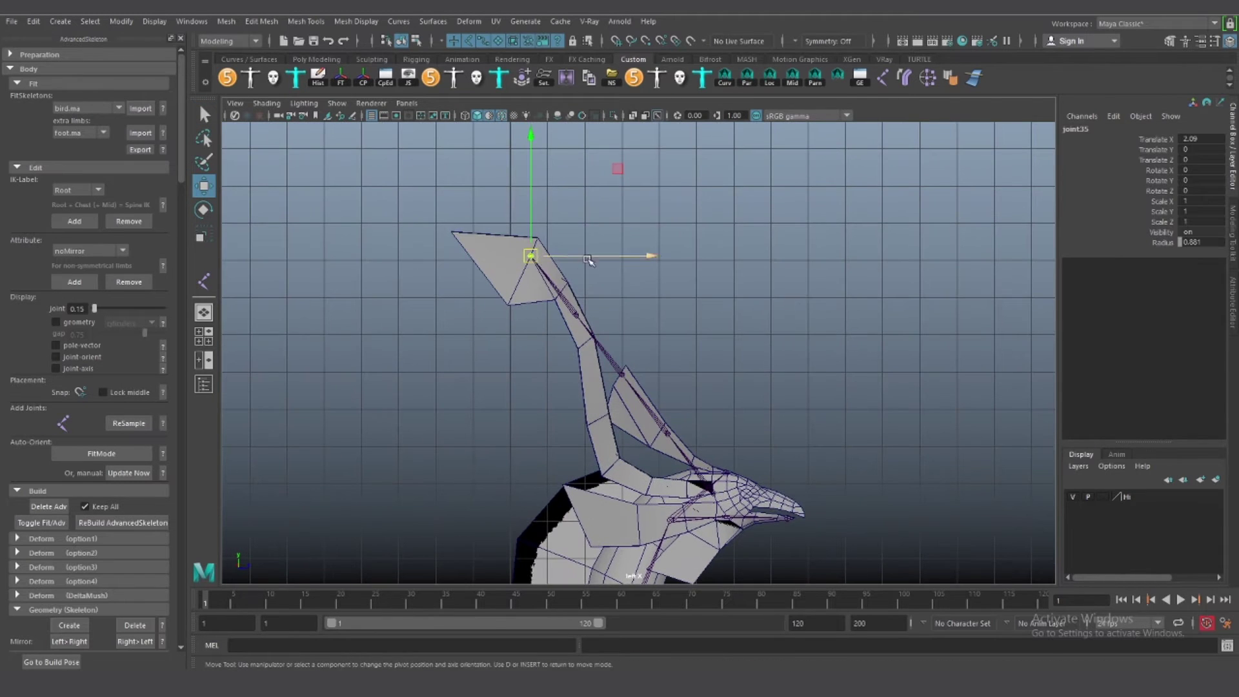
drag(557, 247, 536, 247)
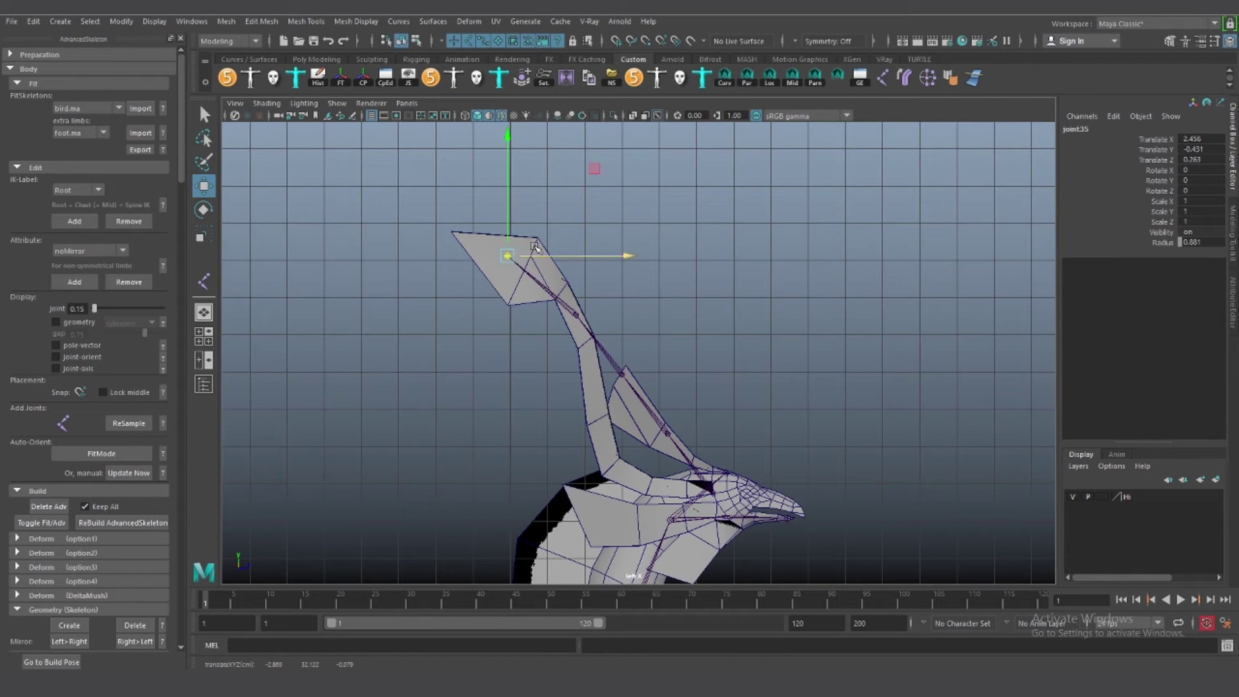
Move the middle crest joints to follow the crest's curve
click(575, 311)
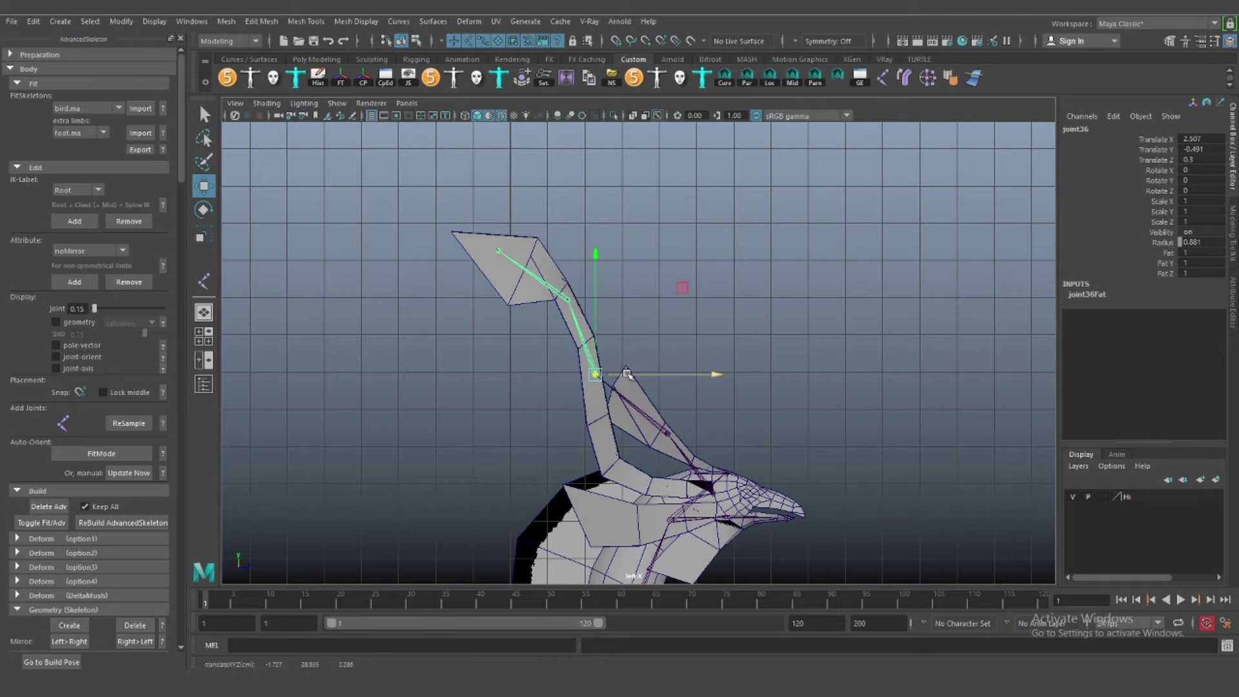
click(667, 432)
middle_drag(674, 401, 613, 402)
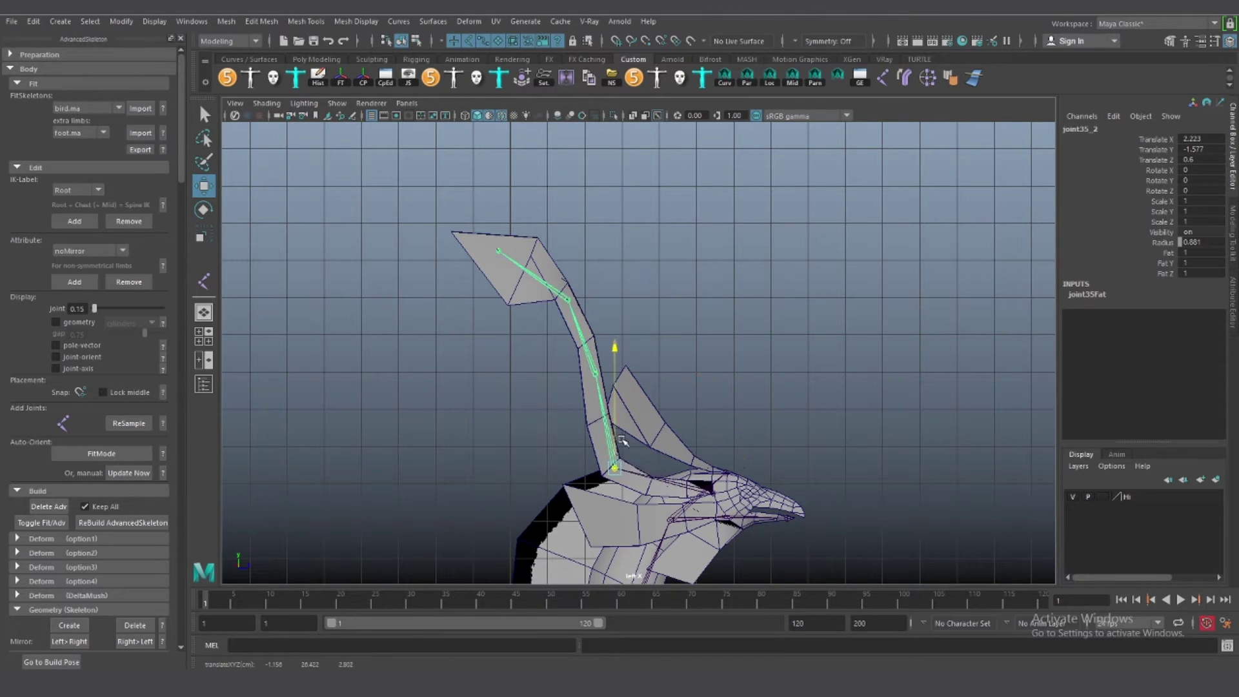
scroll(645, 451, up, 3)
click(671, 467)
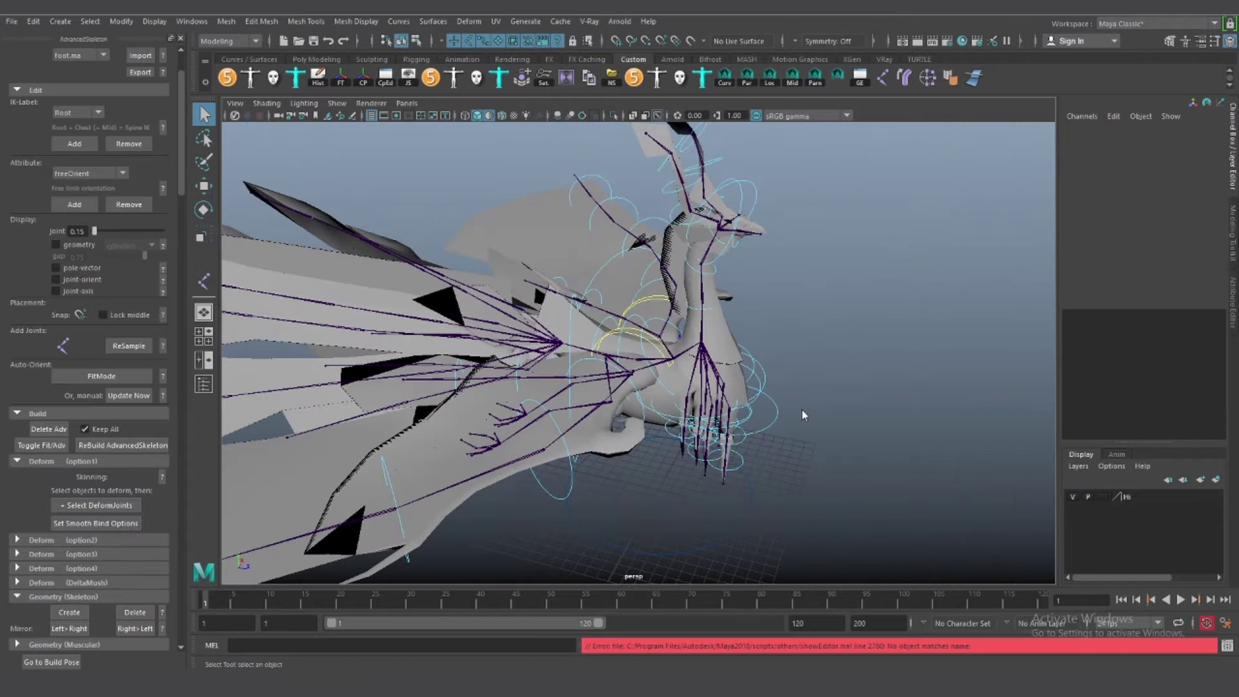
Scale the control rings around the bird's toes down to 0.5
click(658, 116)
alt+drag(671, 136, 592, 458)
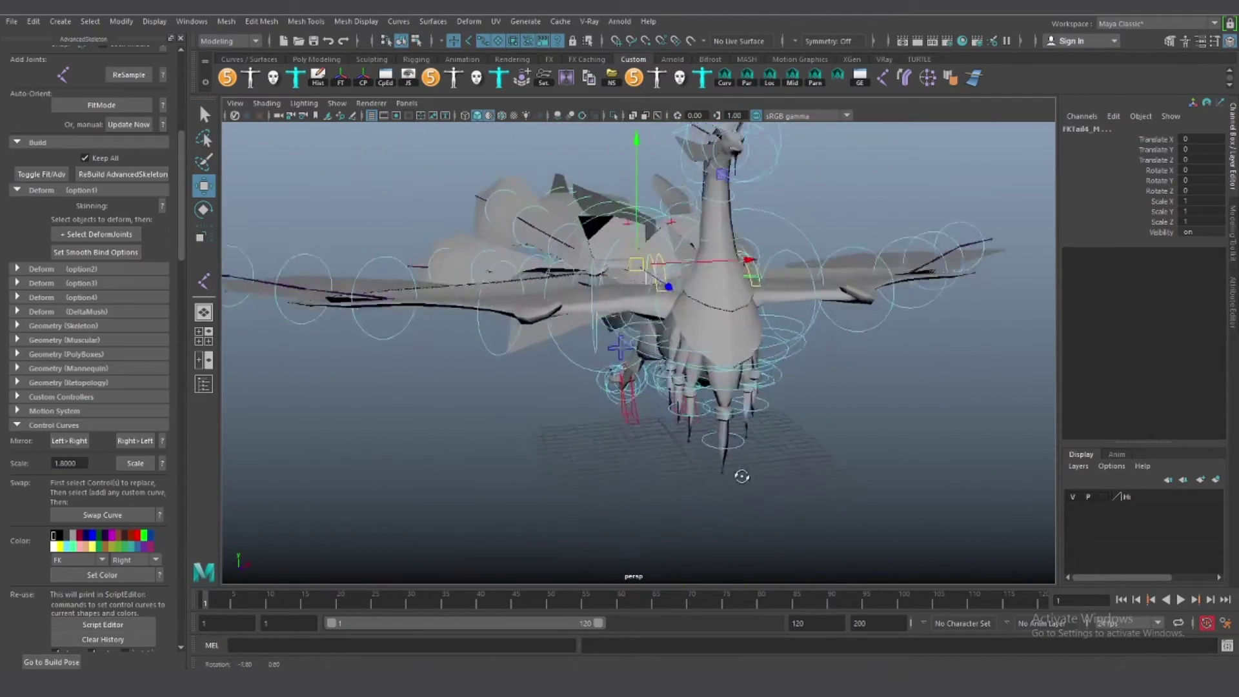
scroll(625, 344, up, 4)
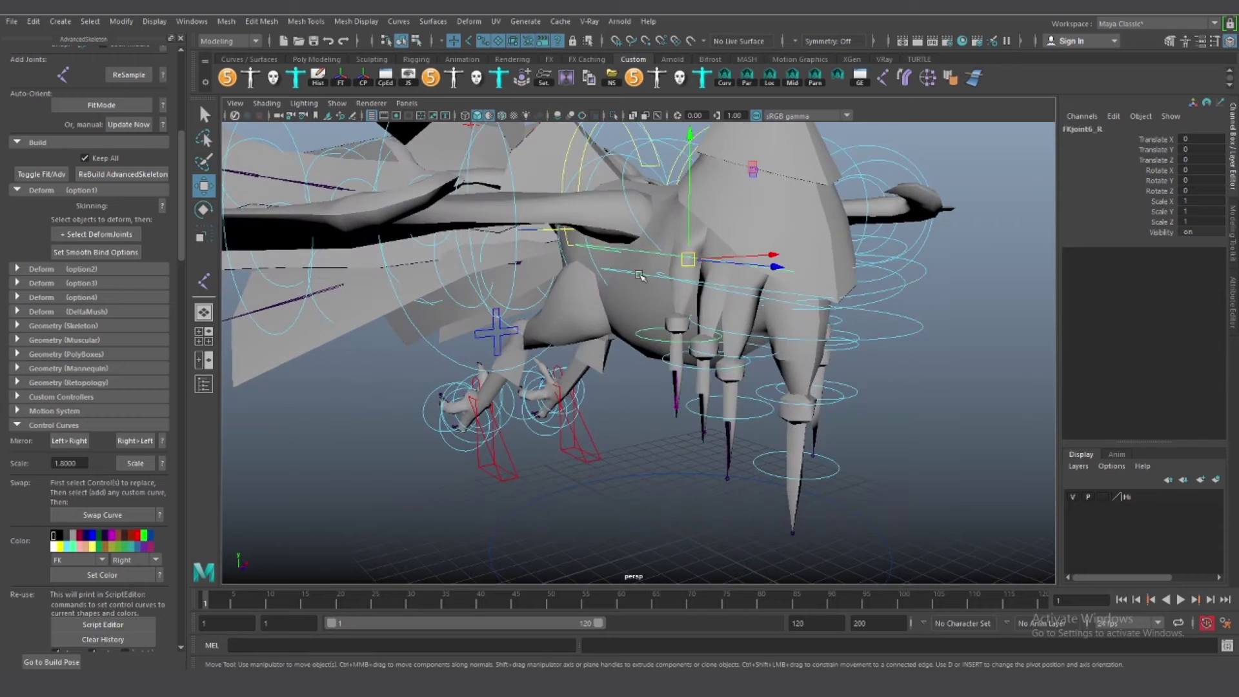
shift+click(633, 379)
text(5)
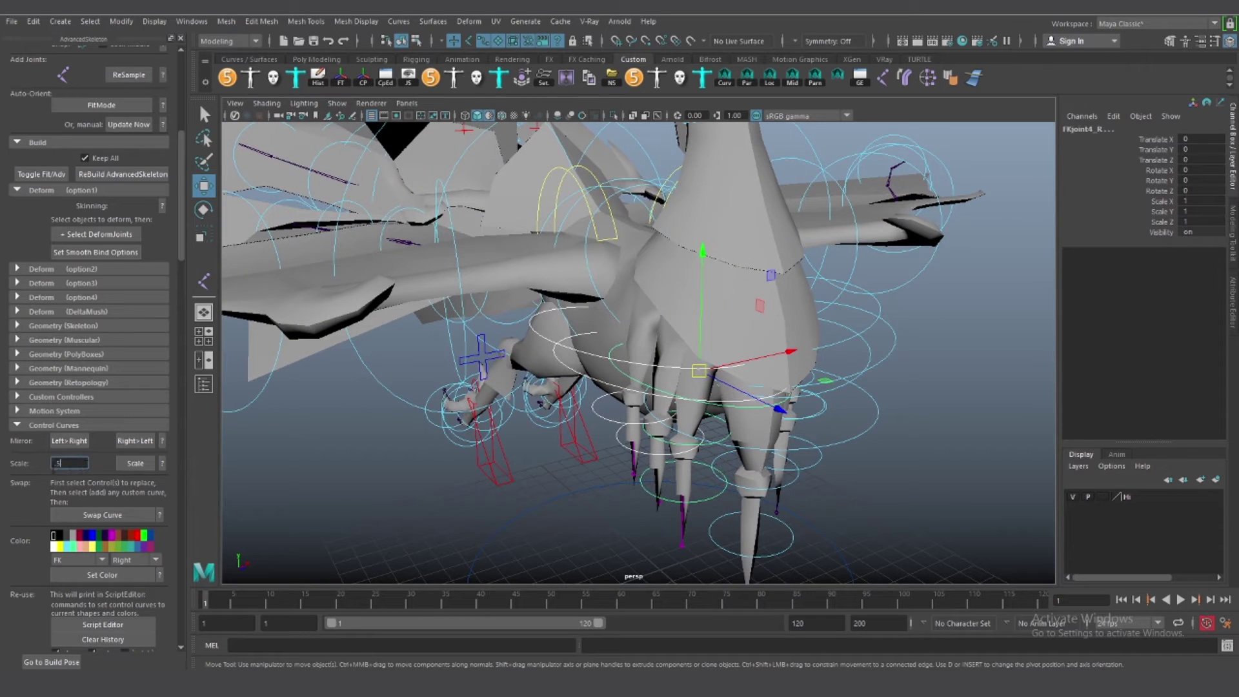
click(129, 464)
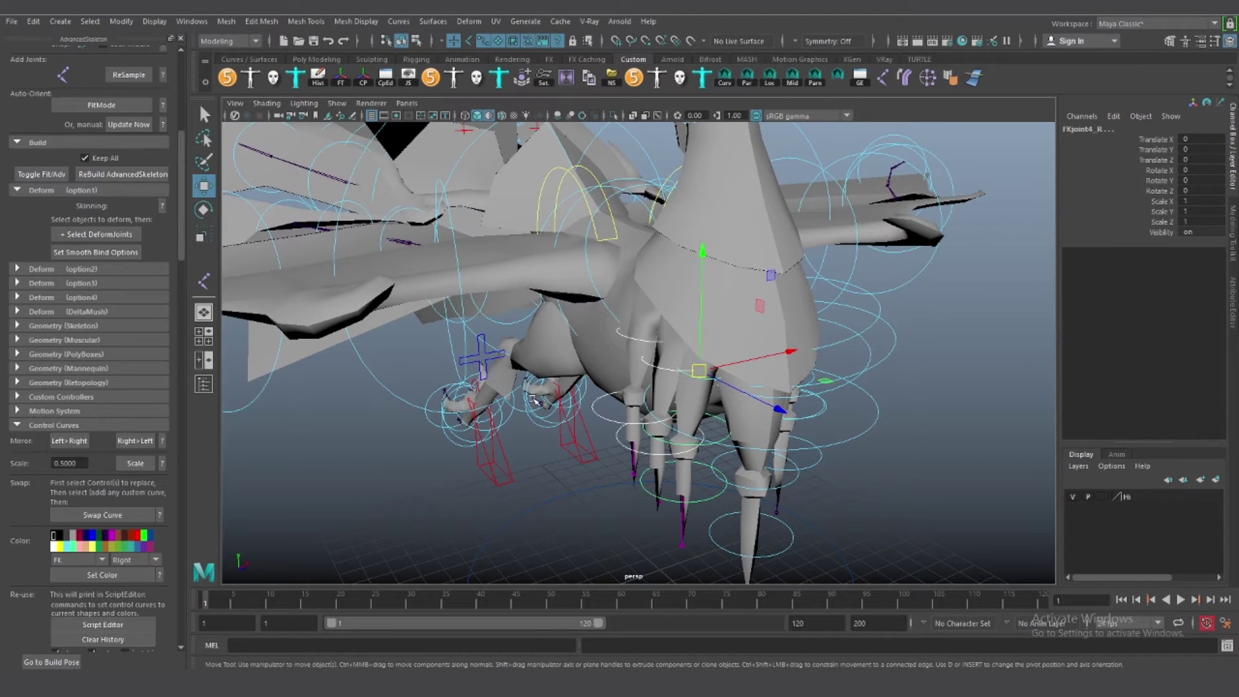
Scale a toe control hidden behind the mesh by 0.75
click(613, 116)
click(671, 425)
click(613, 115)
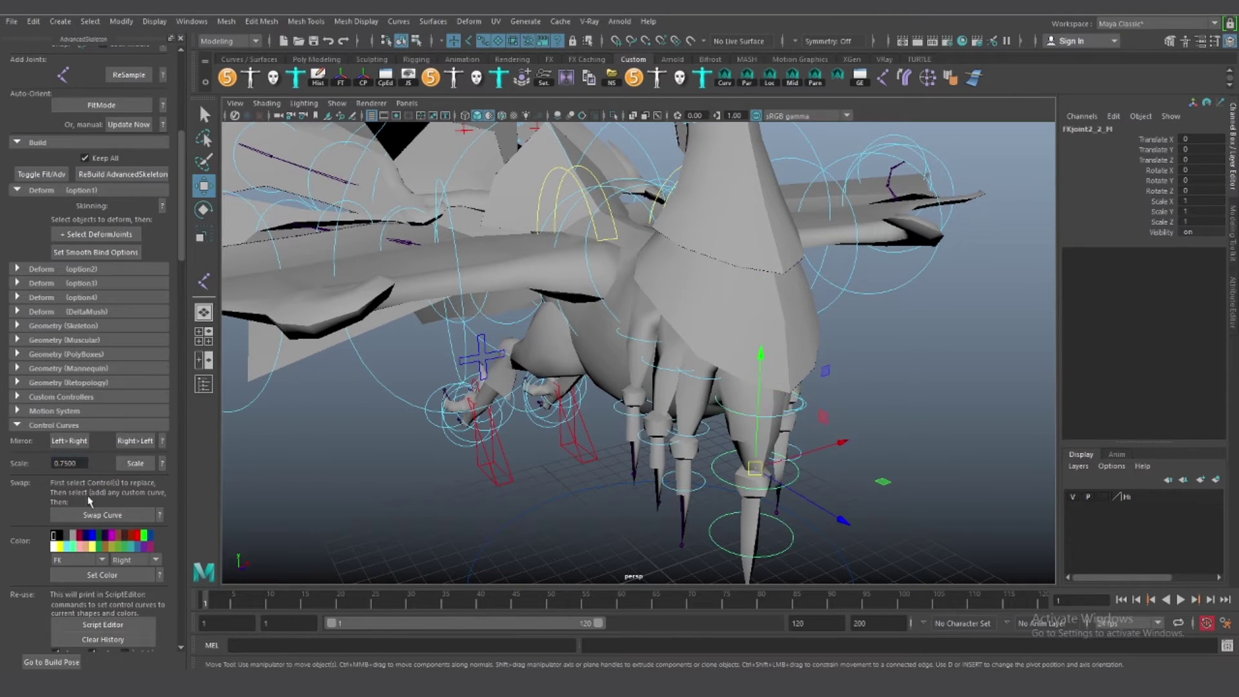
click(135, 463)
scroll(581, 355, down, 5)
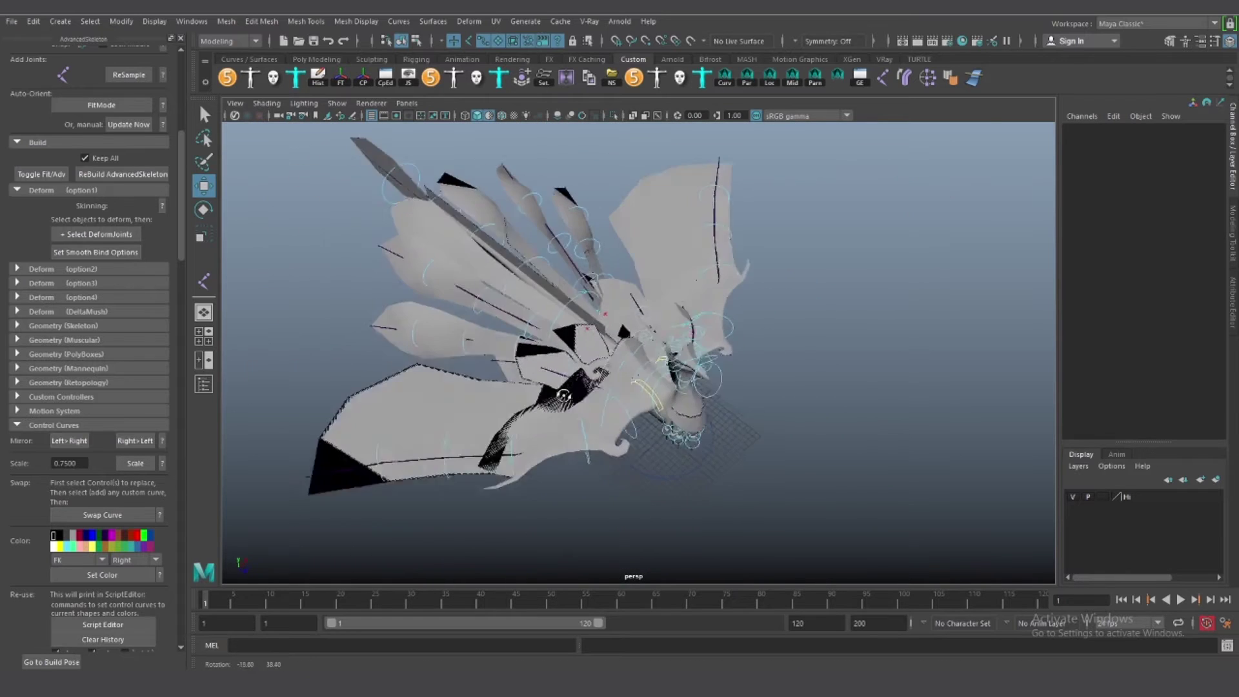
Scale the controls around the bird's head by 0.75
alt+drag(581, 355, 807, 393)
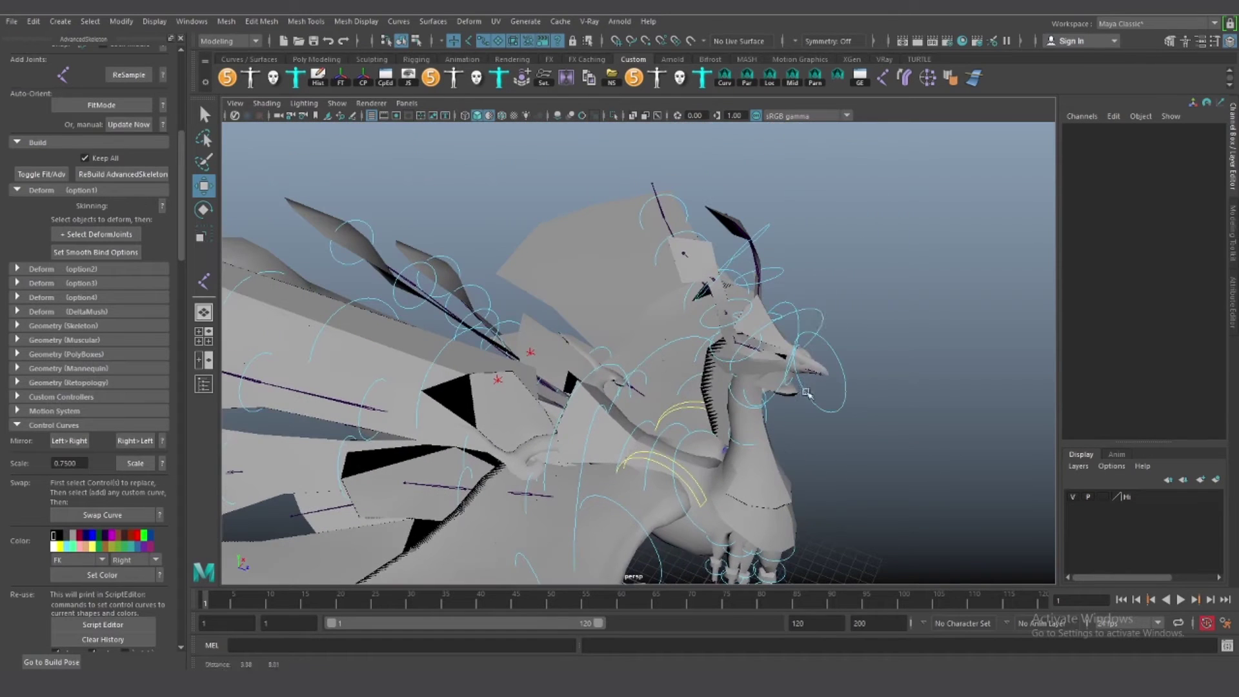
click(807, 311)
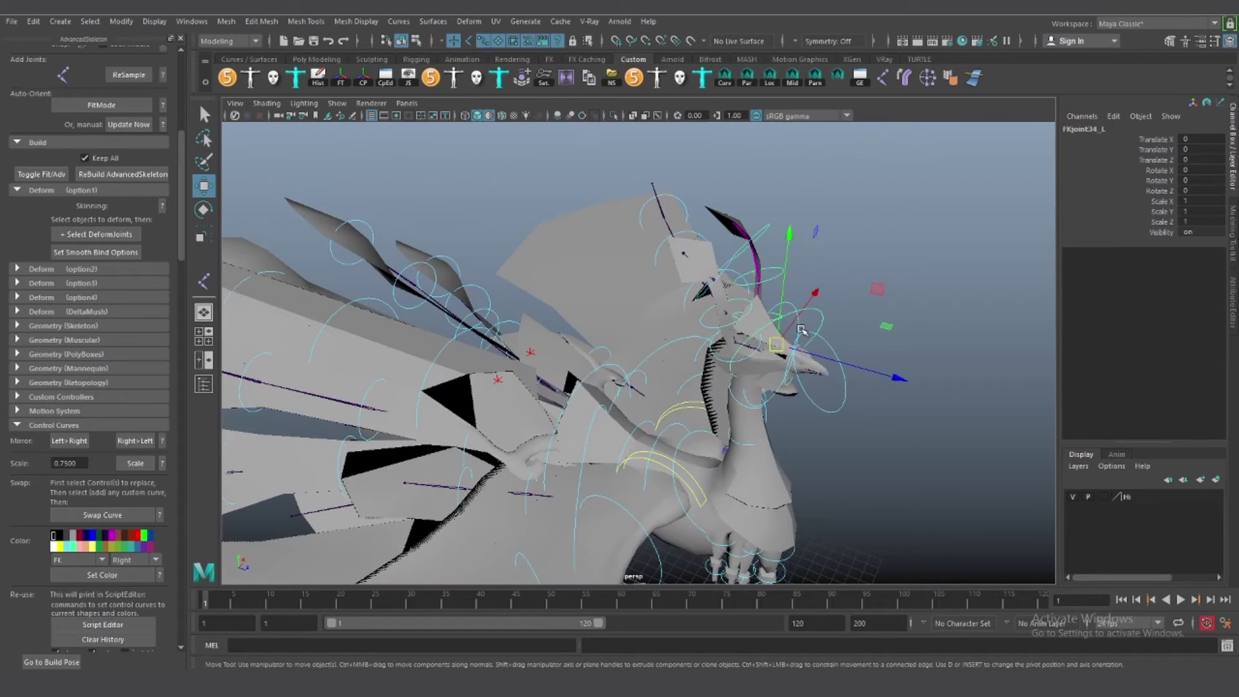
alt+drag(714, 349, 645, 285)
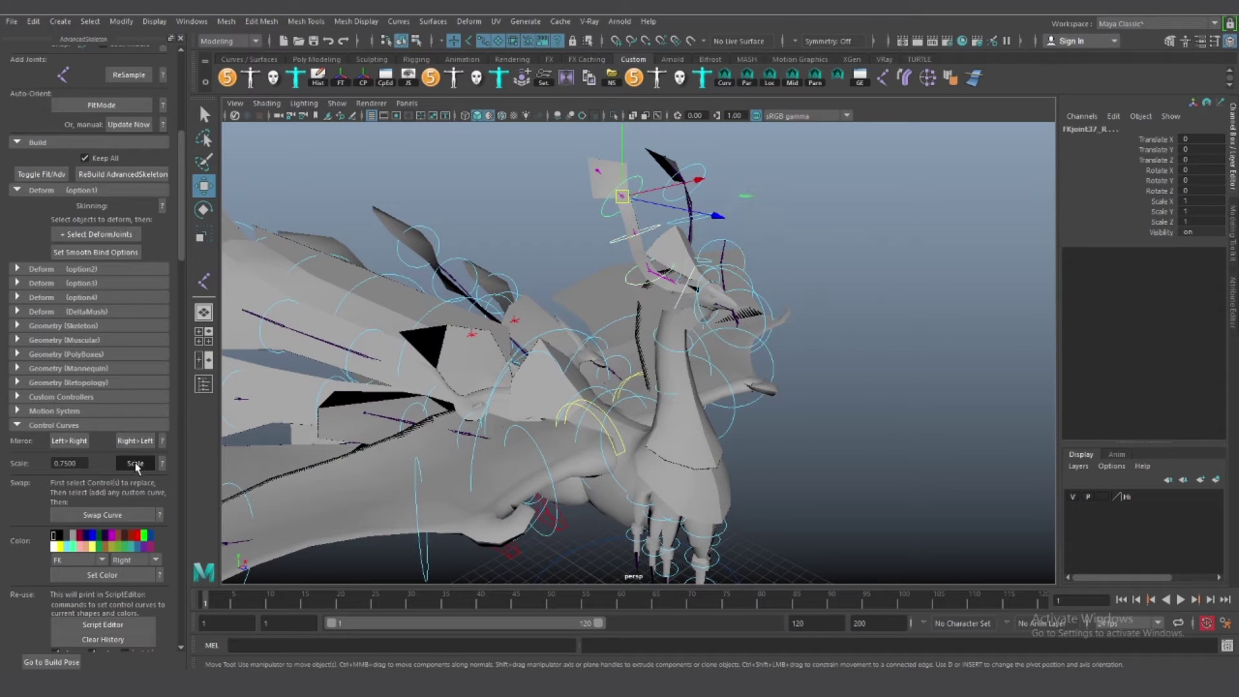
click(135, 463)
click(54, 425)
click(34, 553)
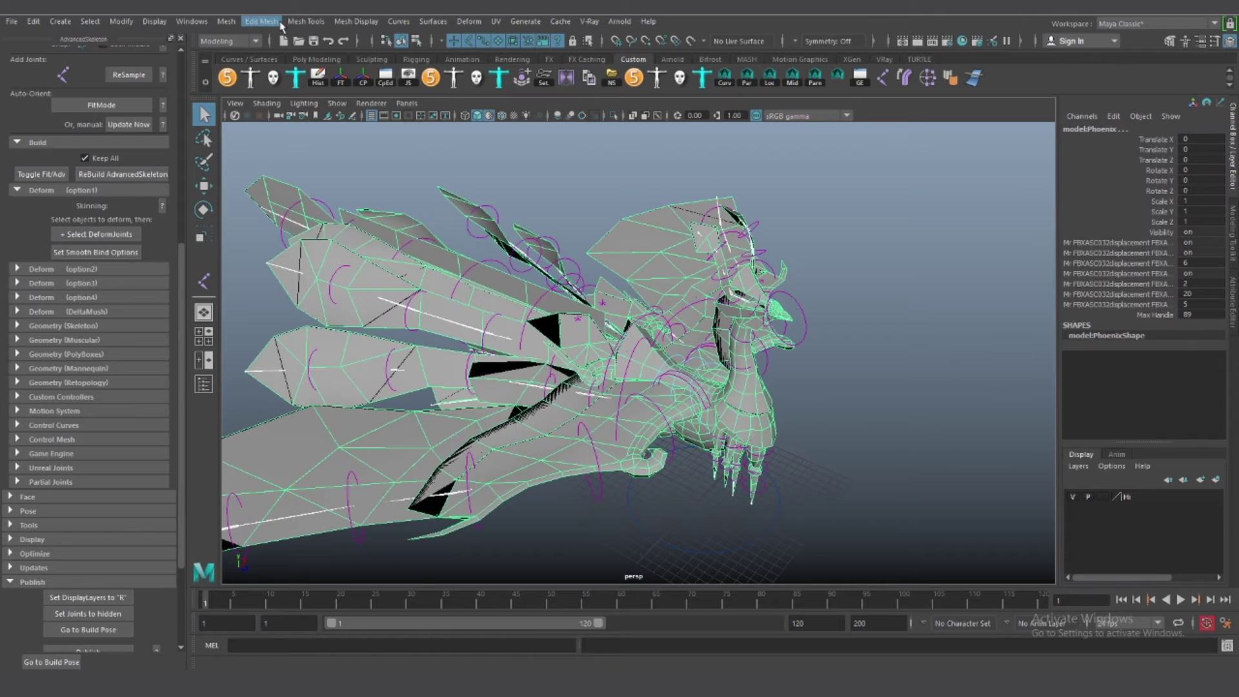
Bind Skin the phoenix mesh to the skeleton from the Rigging menu set
key(F3)
click(263, 21)
click(284, 47)
mouse_move(892, 405)
alt+mouse_down()
mouse_move(708, 442)
mouse_move(581, 387)
alt+mouse_up()
click(802, 415)
key(e)
Select the right shoulder control FKScapula_R on the rig
alt+drag(710, 387, 452, 387)
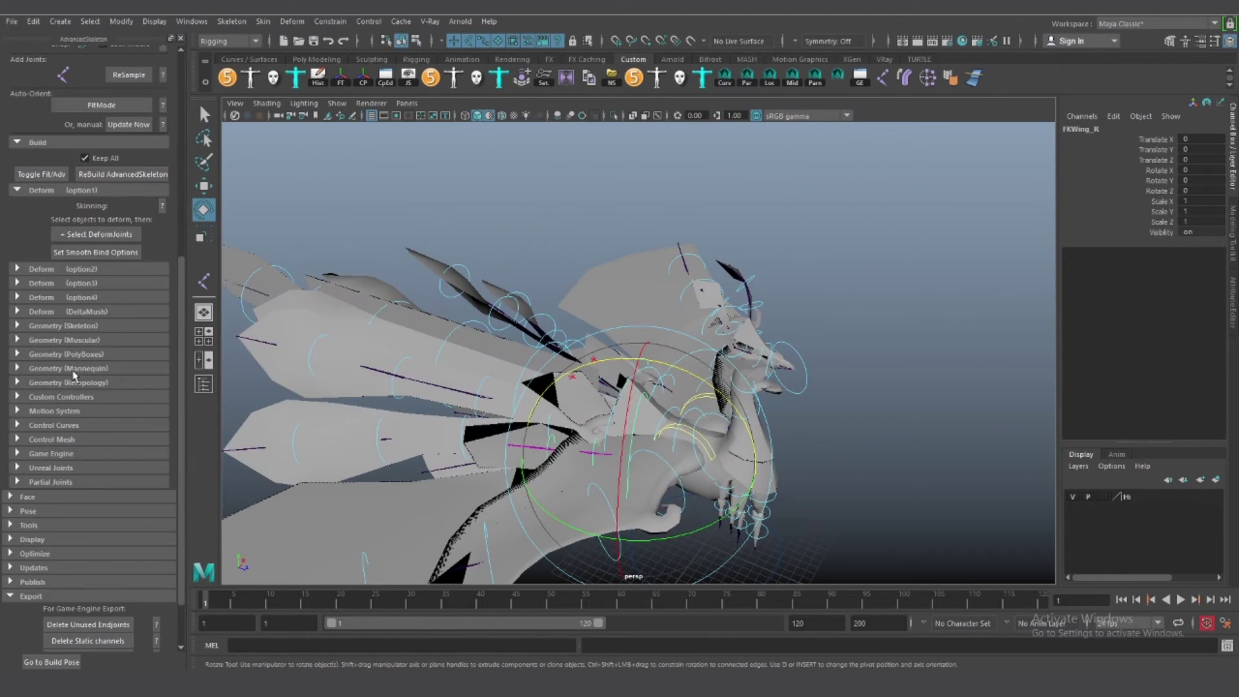
click(90, 426)
key(w)
alt+drag(646, 412, 664, 406)
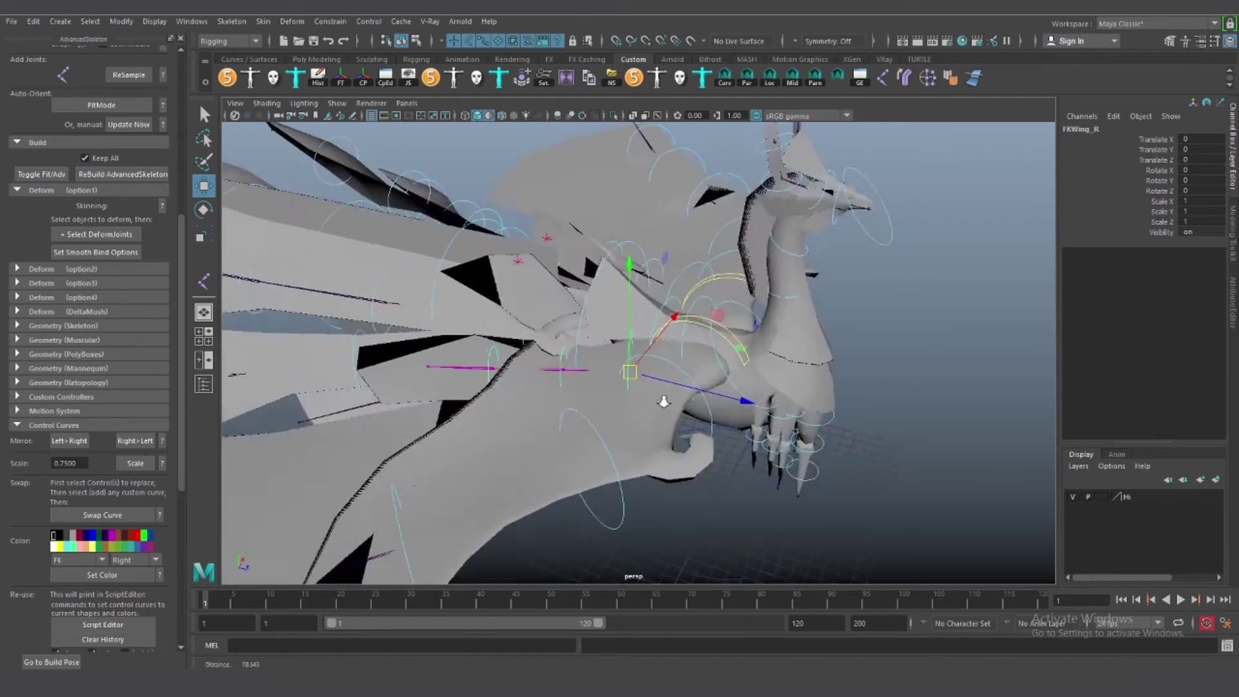
click(664, 407)
alt+drag(740, 465, 981, 456)
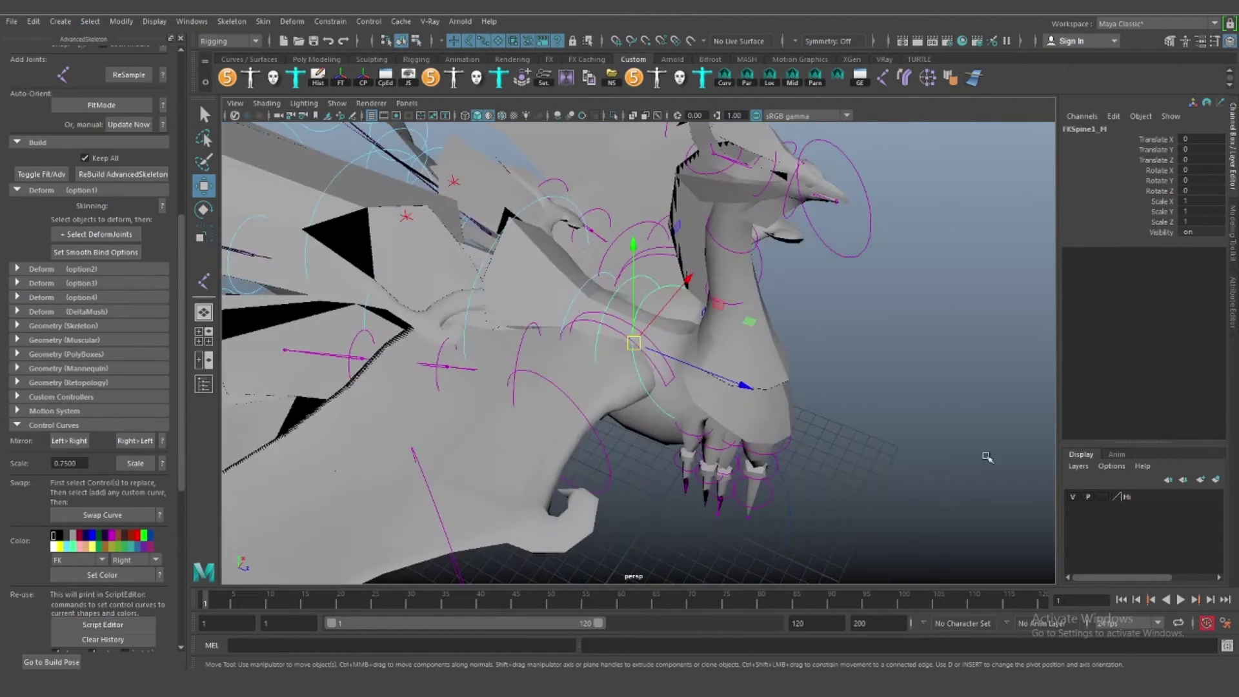
click(651, 284)
scroll(695, 429, up, 5)
scroll(695, 428, down, 3)
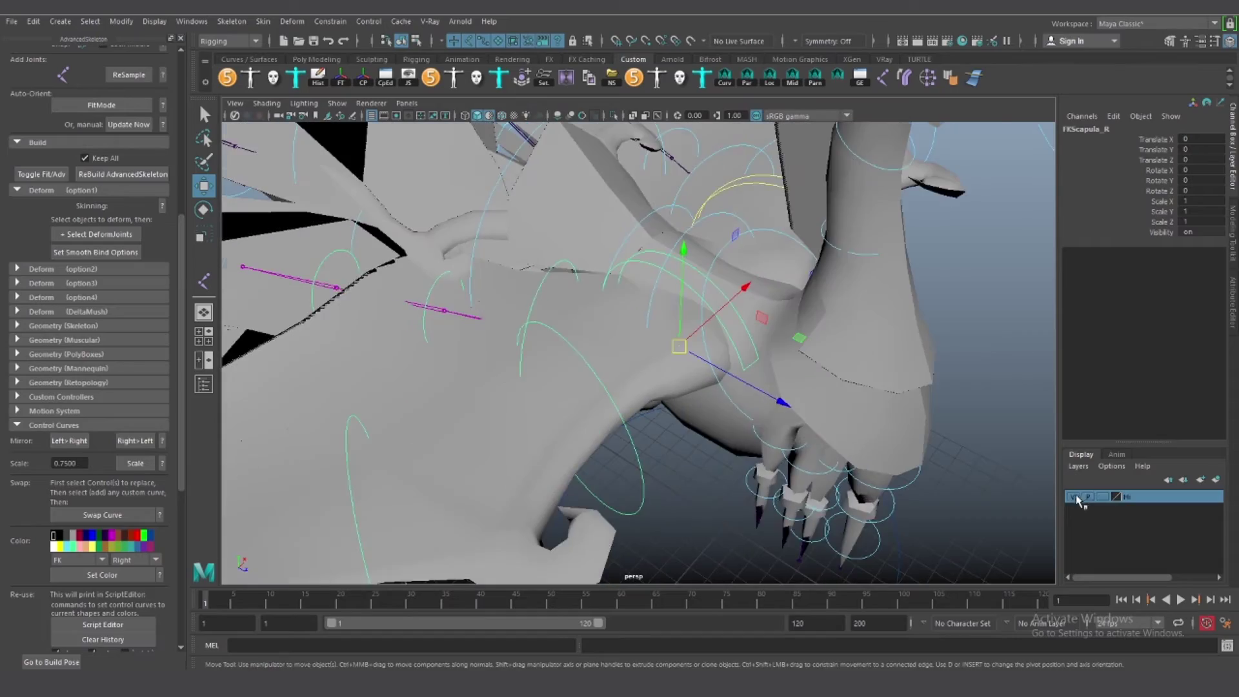
Rotate FKScapula_R to test how the skinned mesh deforms
click(1073, 496)
alt+drag(689, 413, 839, 387)
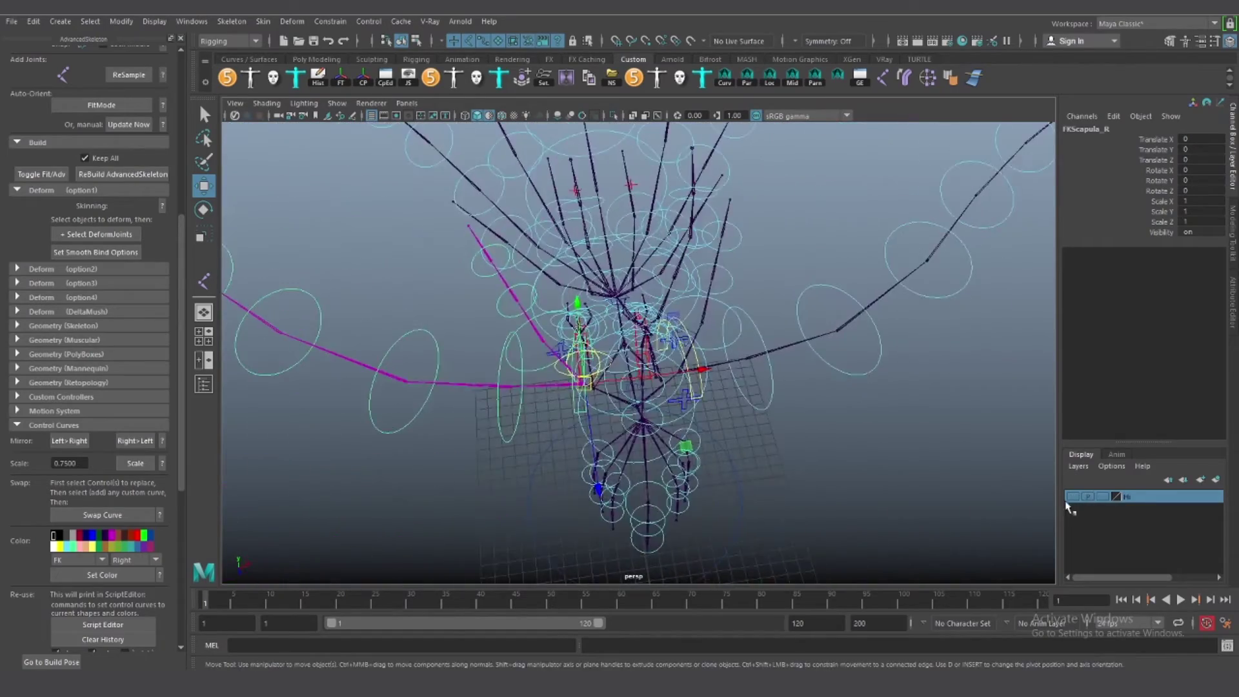
click(1072, 496)
scroll(645, 290, up, 5)
key(e)
mouse_move(684, 278)
mouse_down()
mouse_move(643, 265)
mouse_move(497, 324)
mouse_move(613, 290)
mouse_move(532, 266)
mouse_up()
Clear the selection and display the Tail3ASide1_L joint's weights on the tail
click(497, 324)
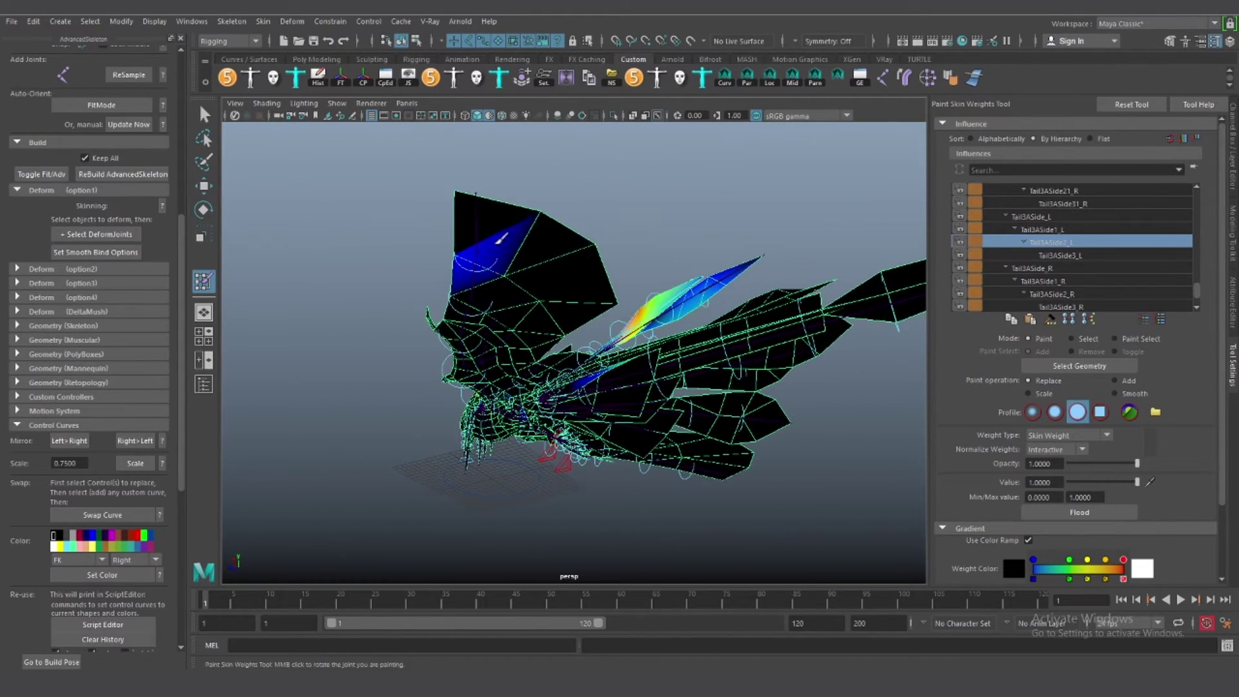
click(1058, 229)
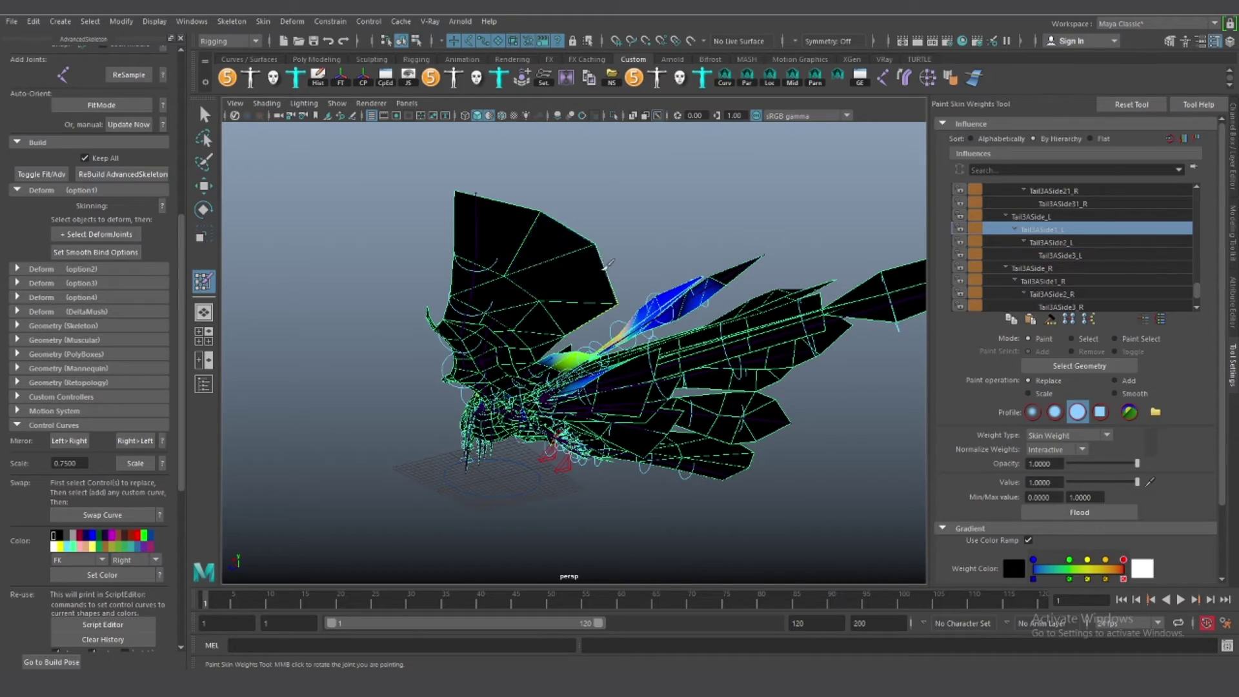
alt+drag(609, 263, 514, 478)
scroll(566, 444, up, 5)
Show the parent Tail3ASide_L joint's weights, then inspect the tail and the left wing from below
key(Up)
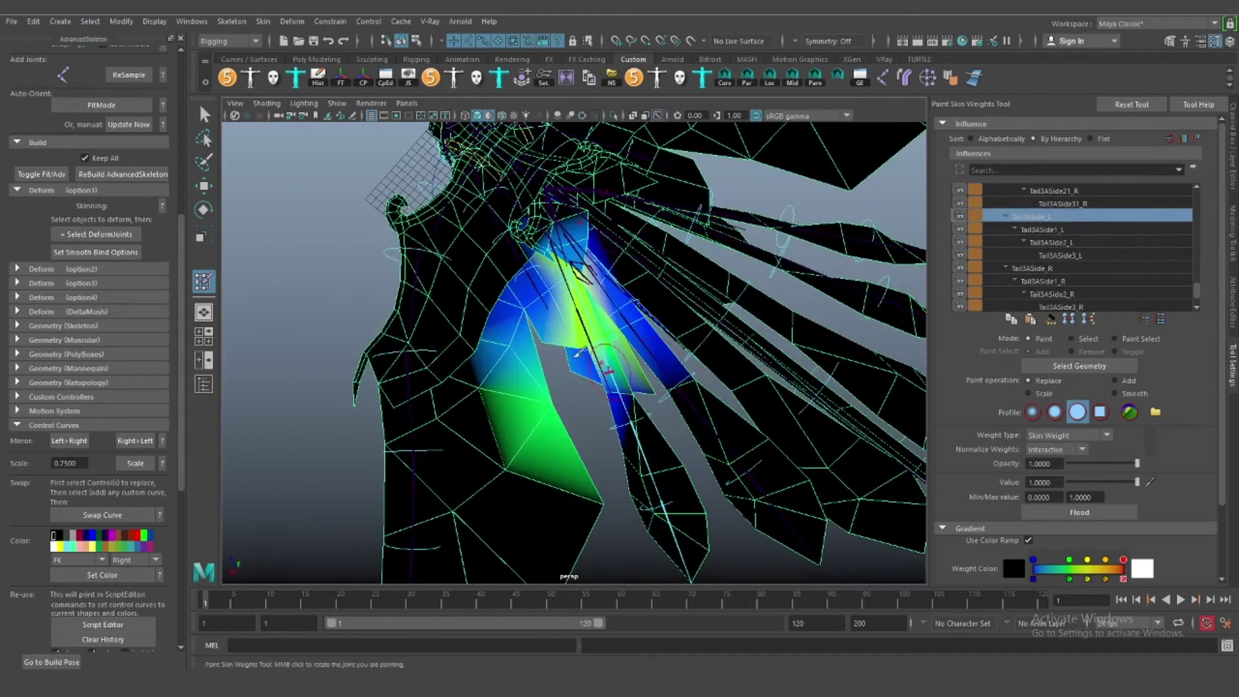
alt+drag(518, 299, 703, 395)
alt+drag(651, 398, 571, 382)
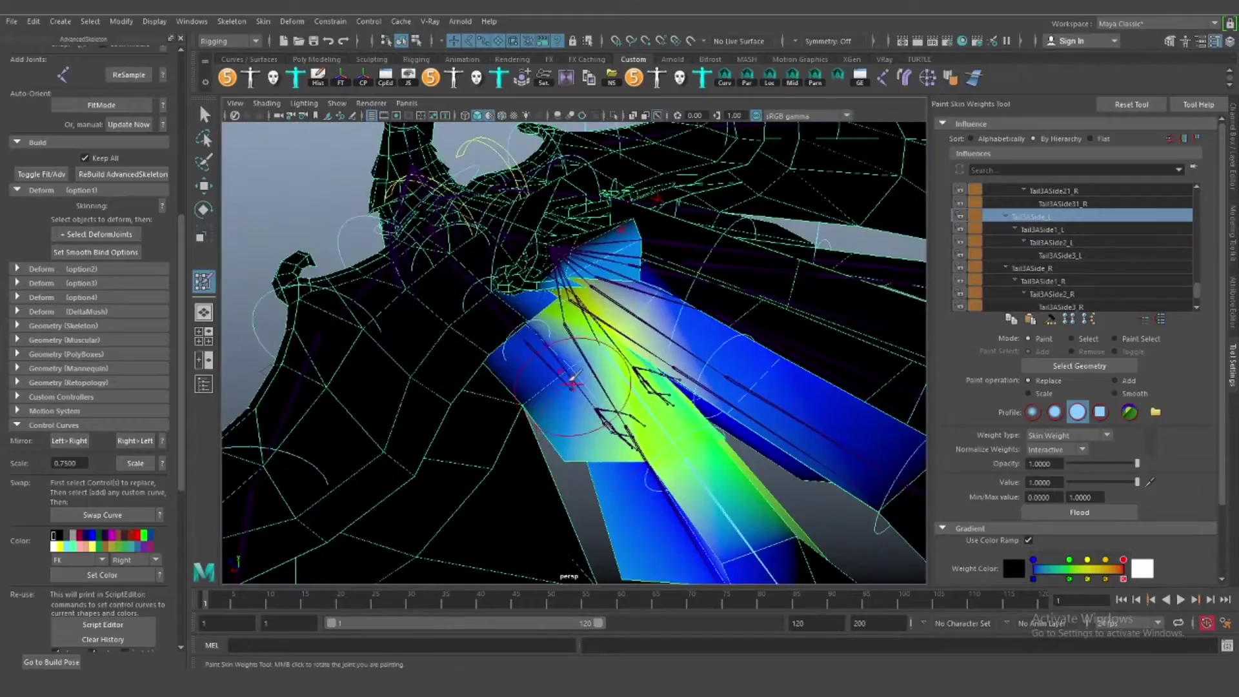
mouse_move(675, 433)
alt+mouse_down()
mouse_move(623, 398)
mouse_move(603, 534)
mouse_move(501, 359)
alt+mouse_up()
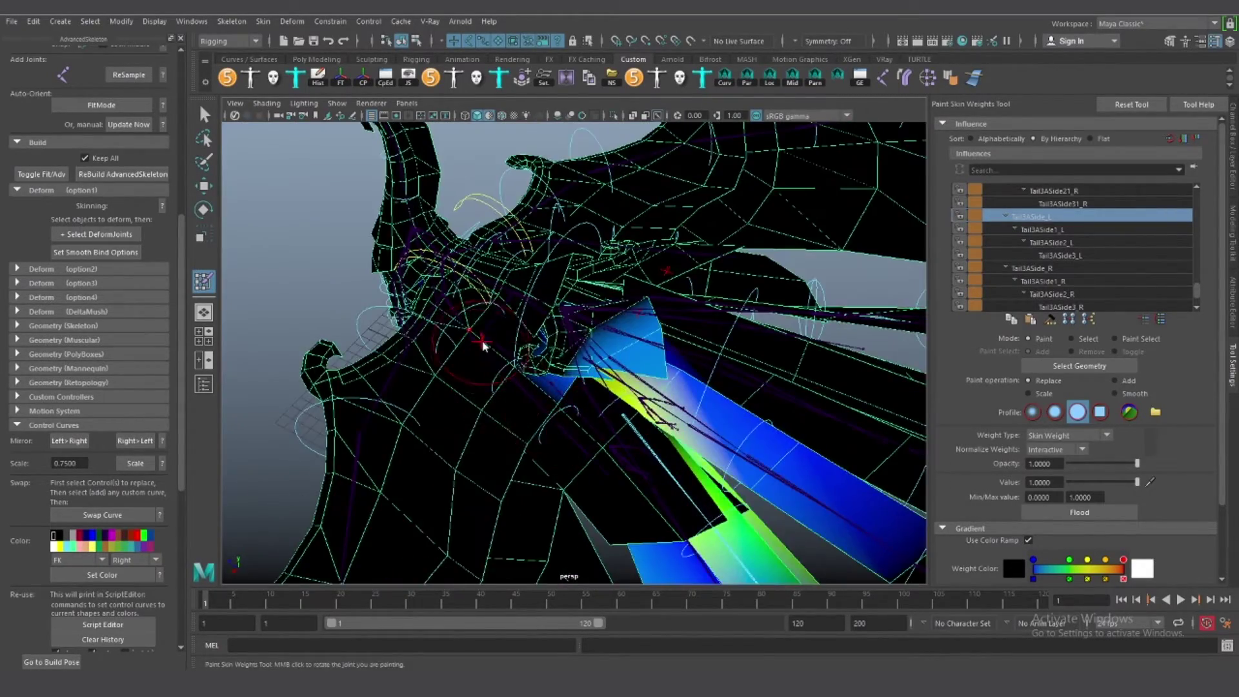
right_drag(501, 359, 577, 429)
mouse_move(574, 429)
alt+mouse_down()
mouse_move(580, 413)
mouse_move(603, 418)
mouse_move(628, 497)
mouse_move(768, 497)
alt+mouse_up()
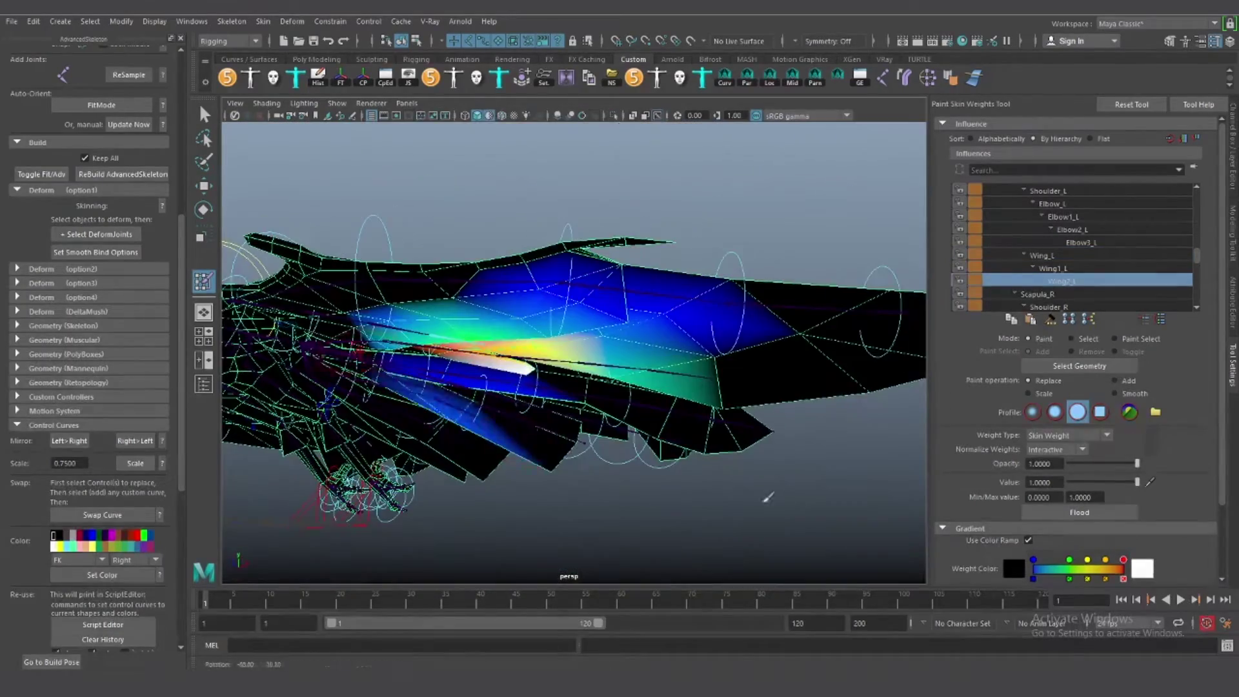
Paint Elbow3_L weights onto the left wing tip at a lowered weight value
mouse_move(528, 373)
alt+mouse_down()
mouse_move(821, 437)
mouse_move(802, 401)
alt+mouse_up()
right_drag(802, 400, 719, 285)
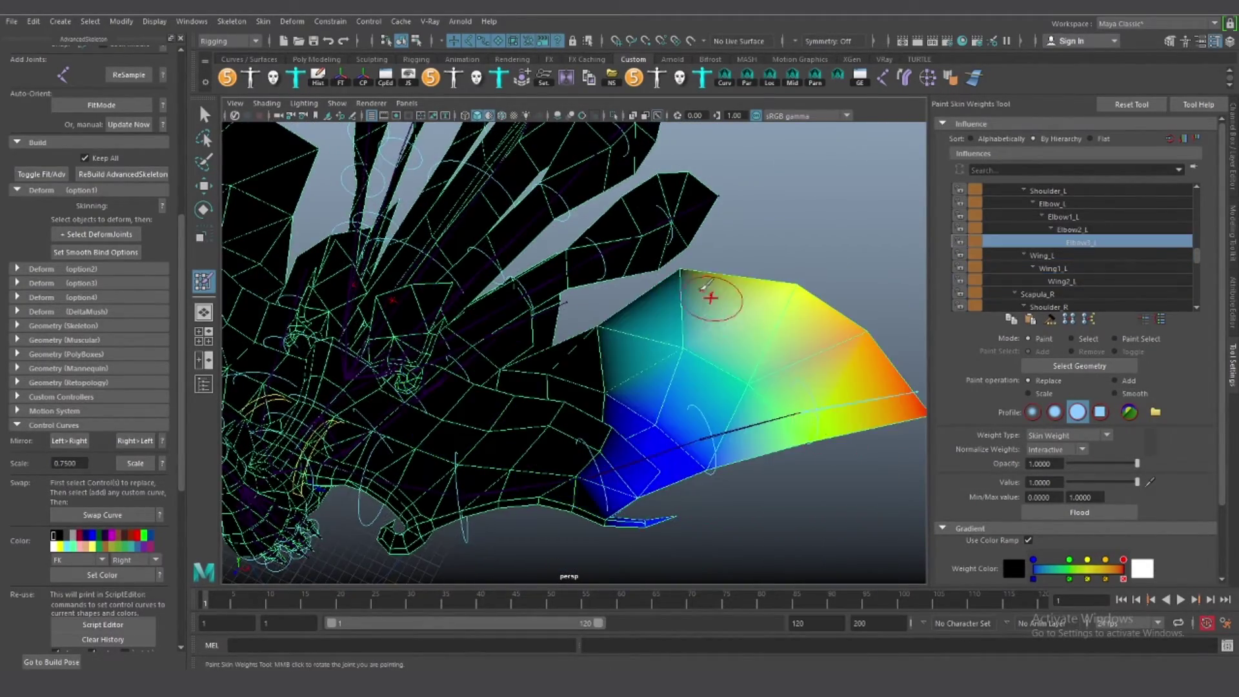
mouse_move(718, 285)
alt+mouse_down()
mouse_move(703, 323)
mouse_move(729, 310)
alt+mouse_up()
drag(1136, 482, 1119, 482)
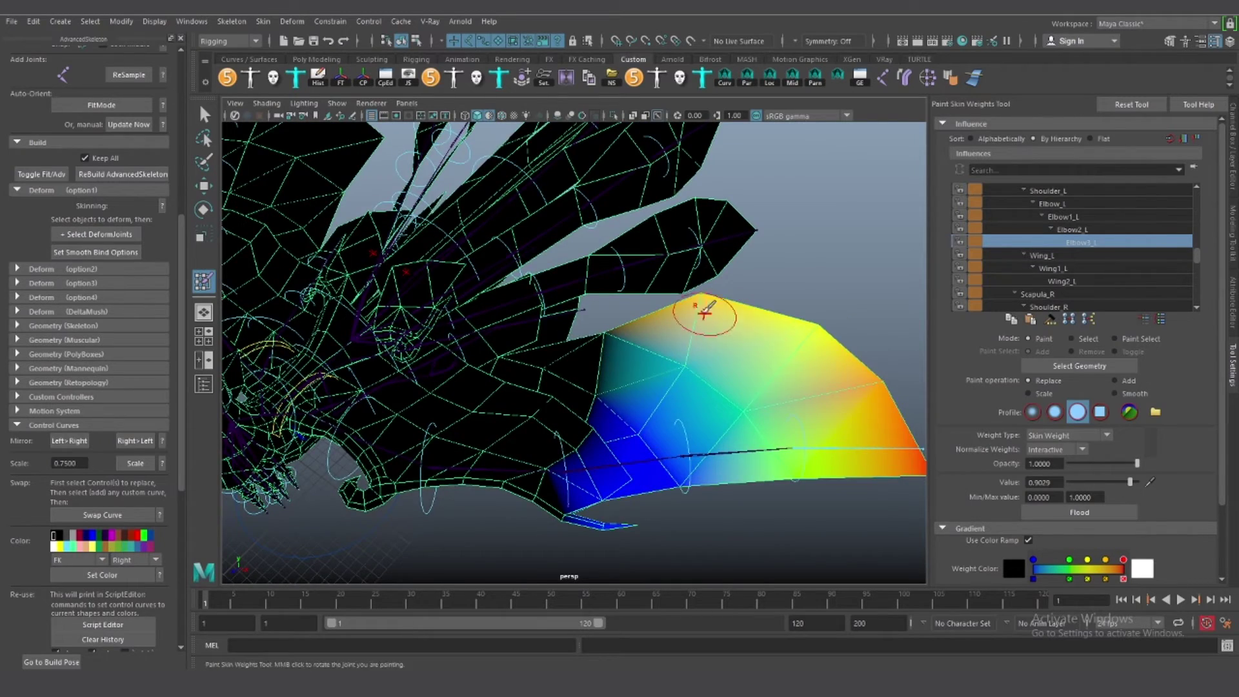
mouse_move(705, 311)
alt+mouse_down()
mouse_move(725, 249)
mouse_move(713, 168)
mouse_move(640, 175)
alt+mouse_up()
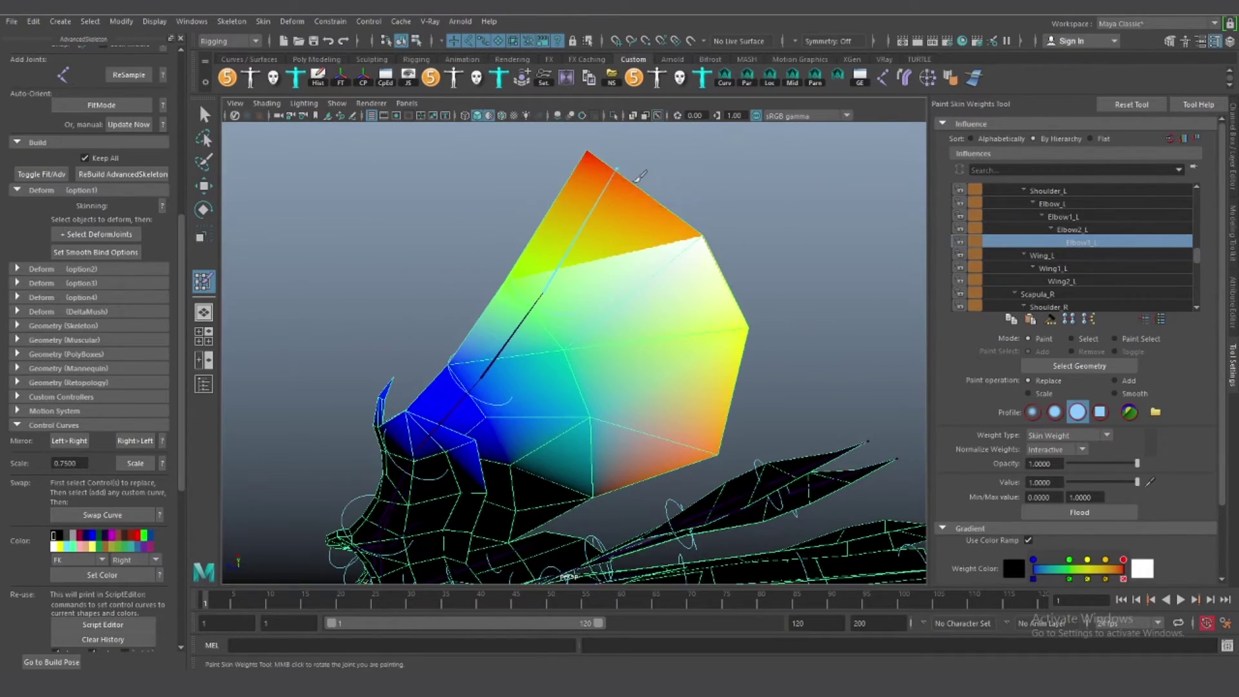
alt+drag(722, 253, 731, 279)
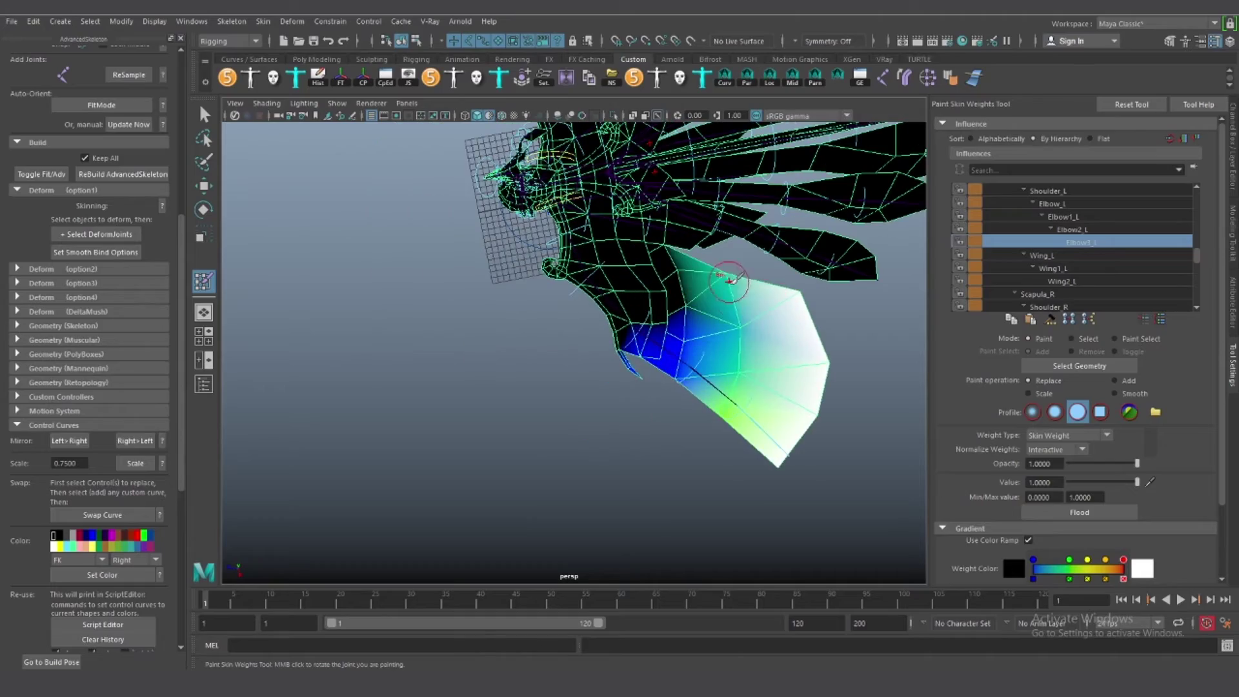
Paint the Scapula_L weights across the left shoulder and inspect the result
alt+drag(671, 304, 548, 419)
right_click(617, 349)
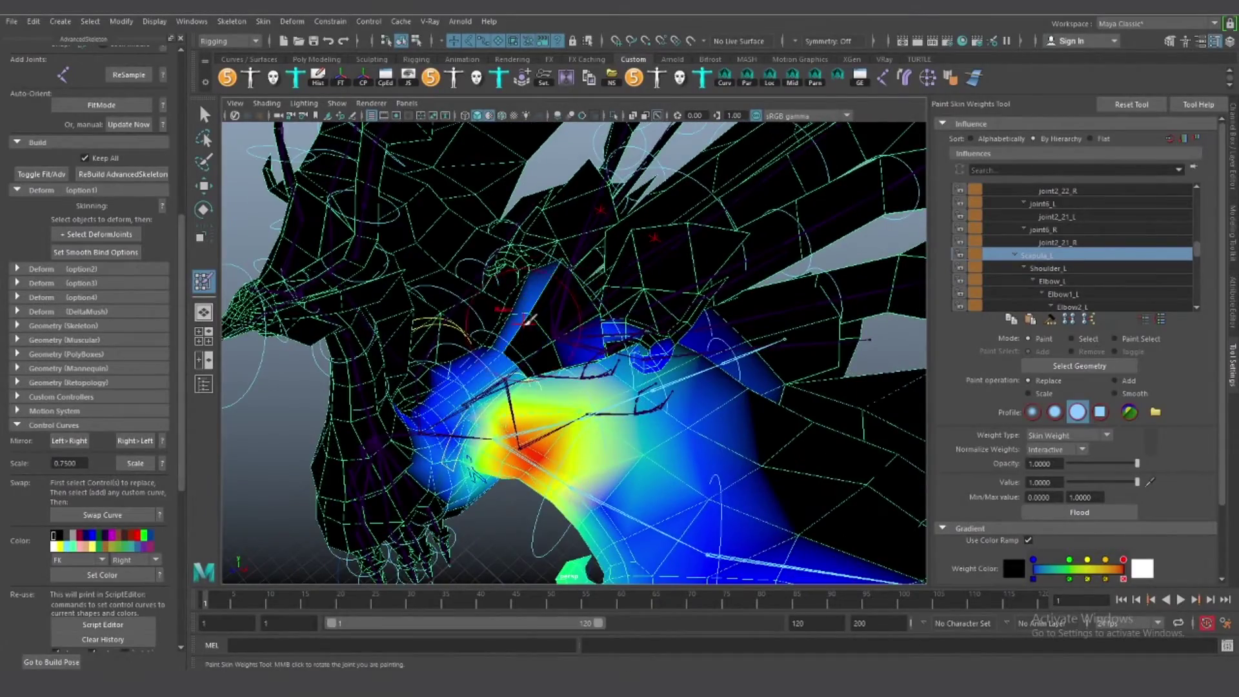
mouse_move(526, 320)
alt+mouse_down()
mouse_move(679, 549)
mouse_move(573, 372)
mouse_move(528, 364)
mouse_move(568, 346)
mouse_move(589, 443)
mouse_move(674, 348)
alt+mouse_up()
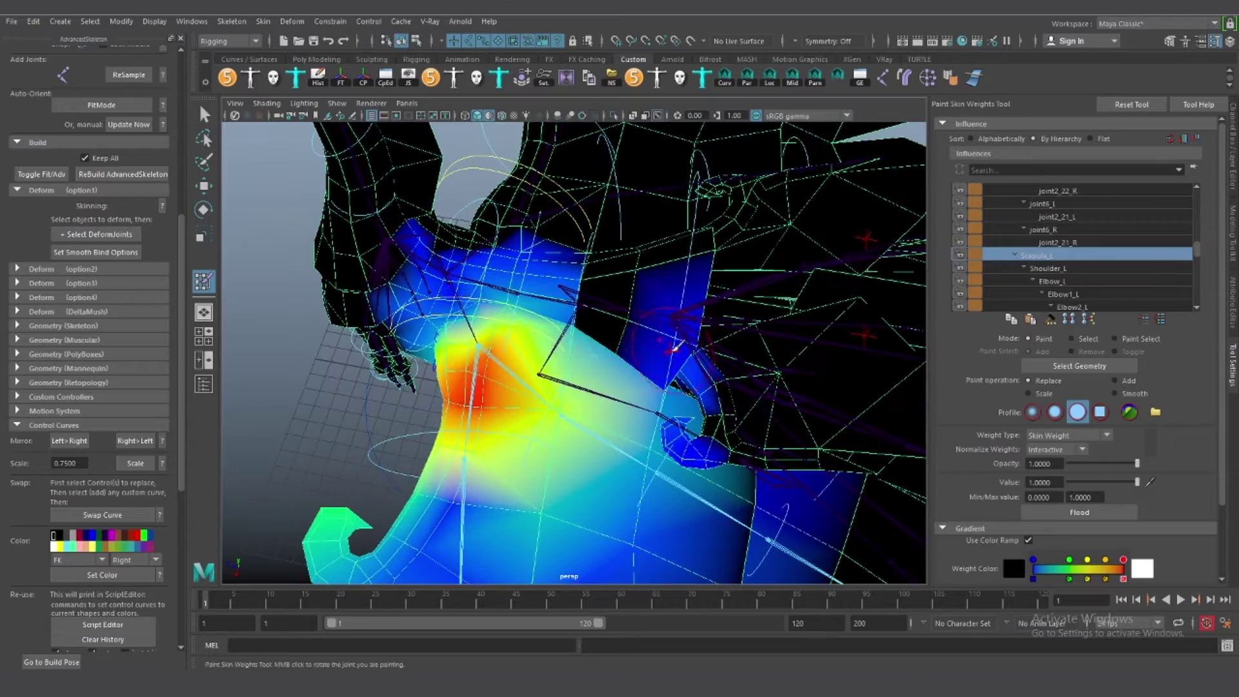
mouse_move(707, 434)
alt+mouse_down()
mouse_move(553, 492)
mouse_move(747, 359)
mouse_move(641, 389)
alt+mouse_up()
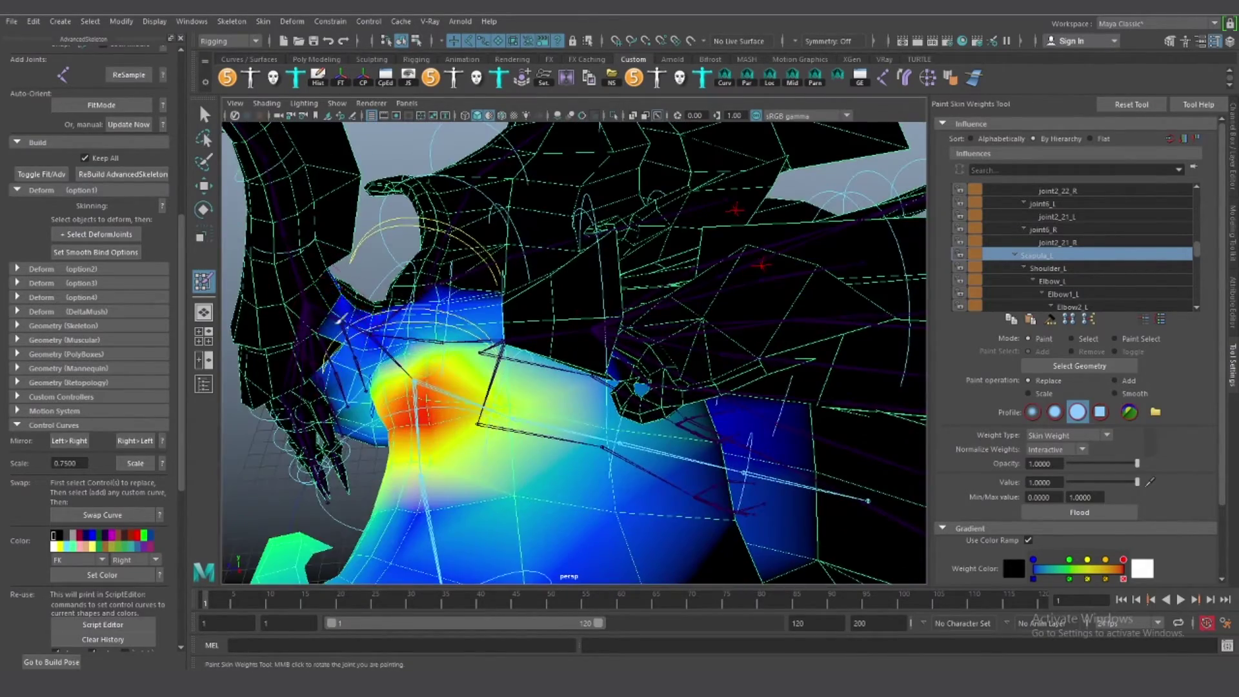
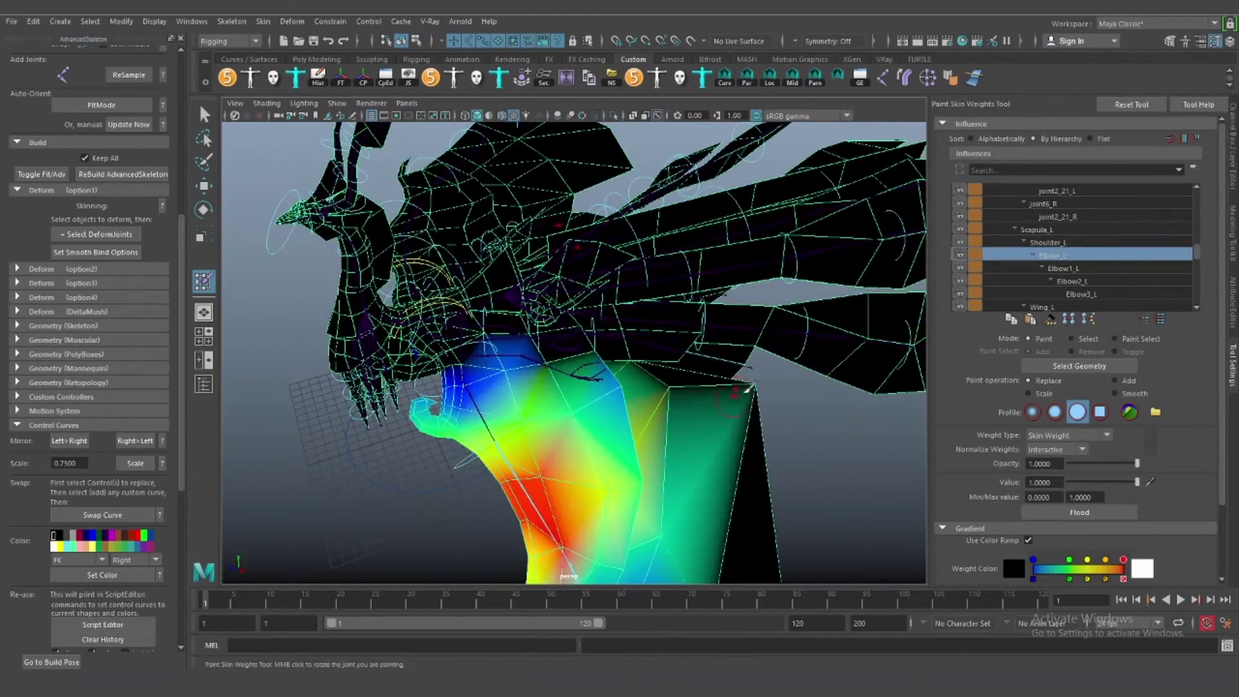
Pick Elbow1_L as the painted influence and inspect its weights on the left shoulder
alt+drag(771, 417, 647, 456)
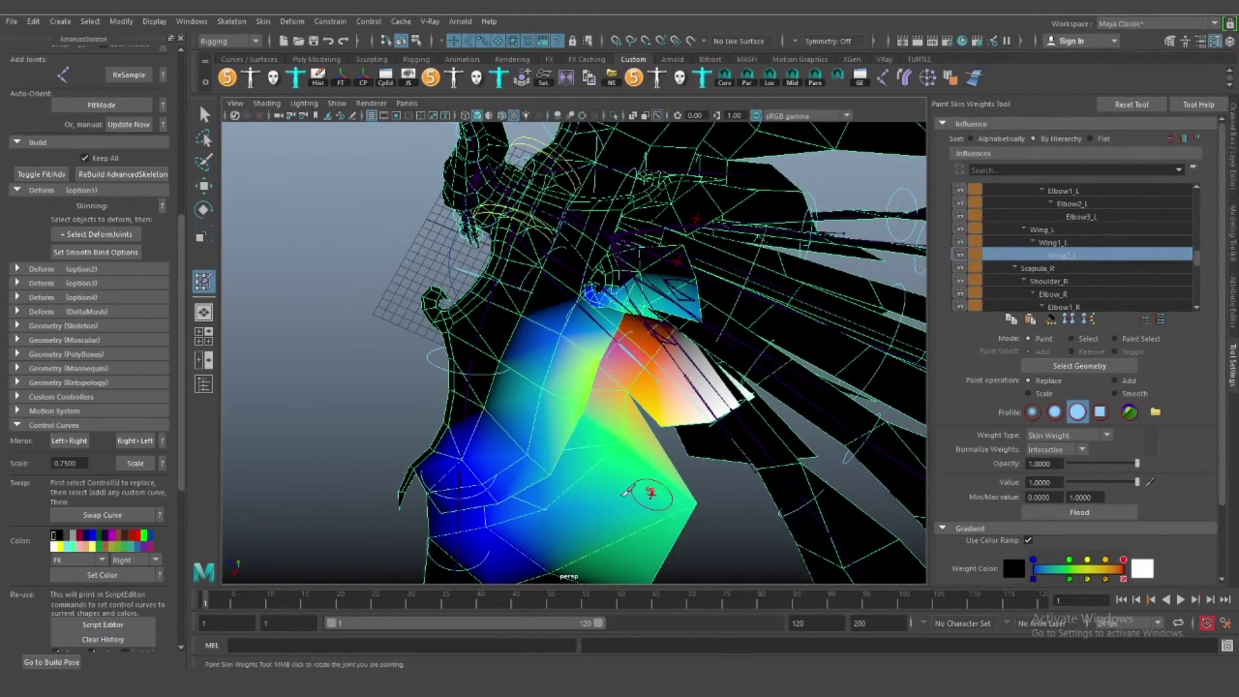
right_drag(476, 416, 477, 387)
alt+drag(477, 387, 673, 391)
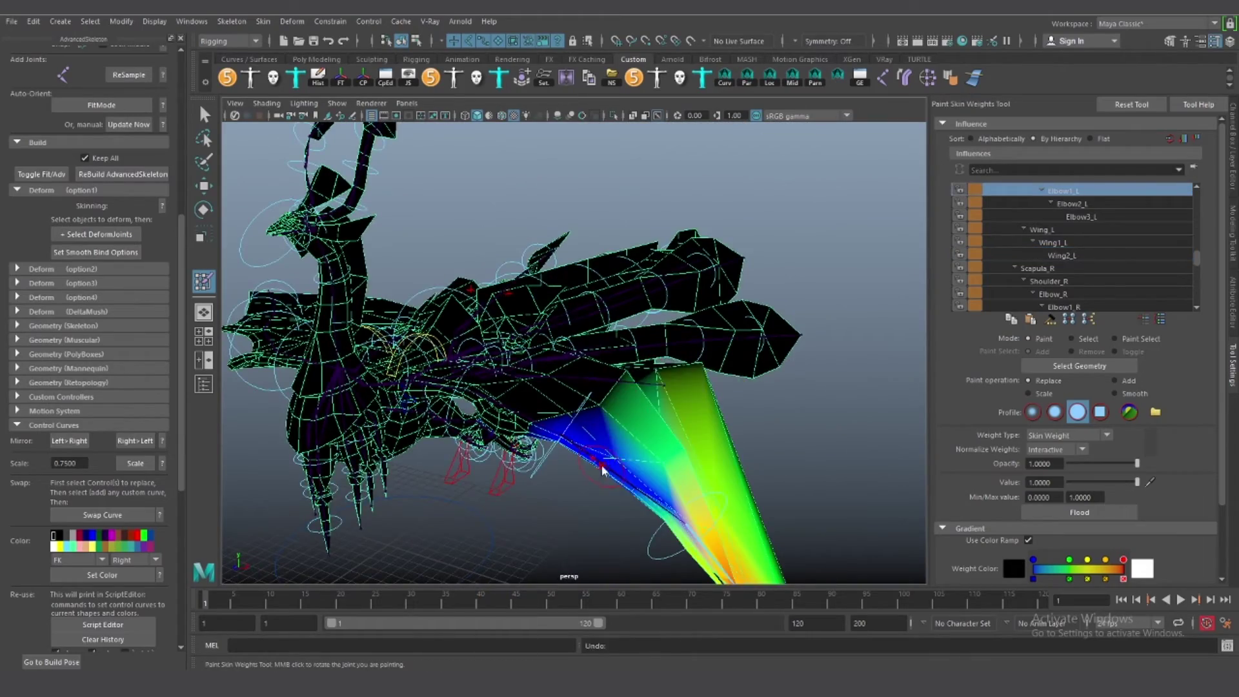
mouse_move(601, 469)
alt+mouse_down()
mouse_move(644, 417)
mouse_move(713, 434)
mouse_move(490, 398)
alt+mouse_up()
Rotate the wing and tail FK controls to test how the phoenix mesh deforms
key(w)
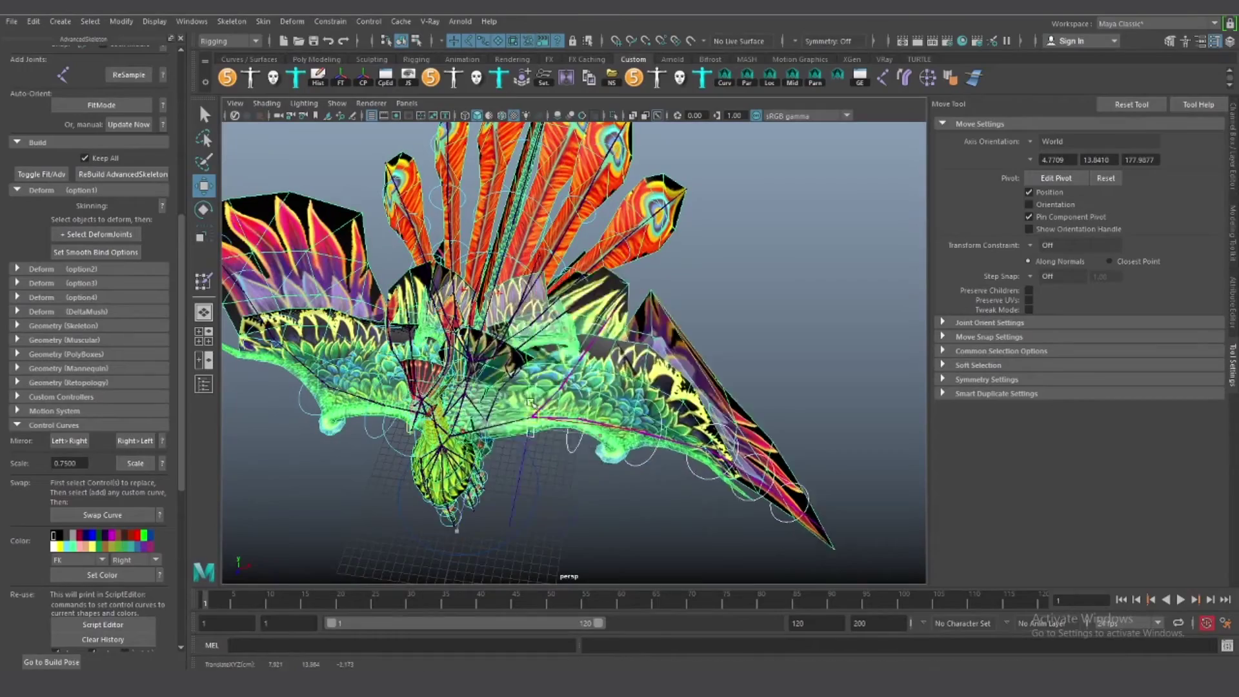
mouse_move(432, 563)
alt+mouse_down()
mouse_move(340, 398)
mouse_move(471, 413)
mouse_move(612, 355)
mouse_move(677, 388)
mouse_move(960, 430)
mouse_move(925, 387)
mouse_move(639, 308)
alt+mouse_up()
key(e)
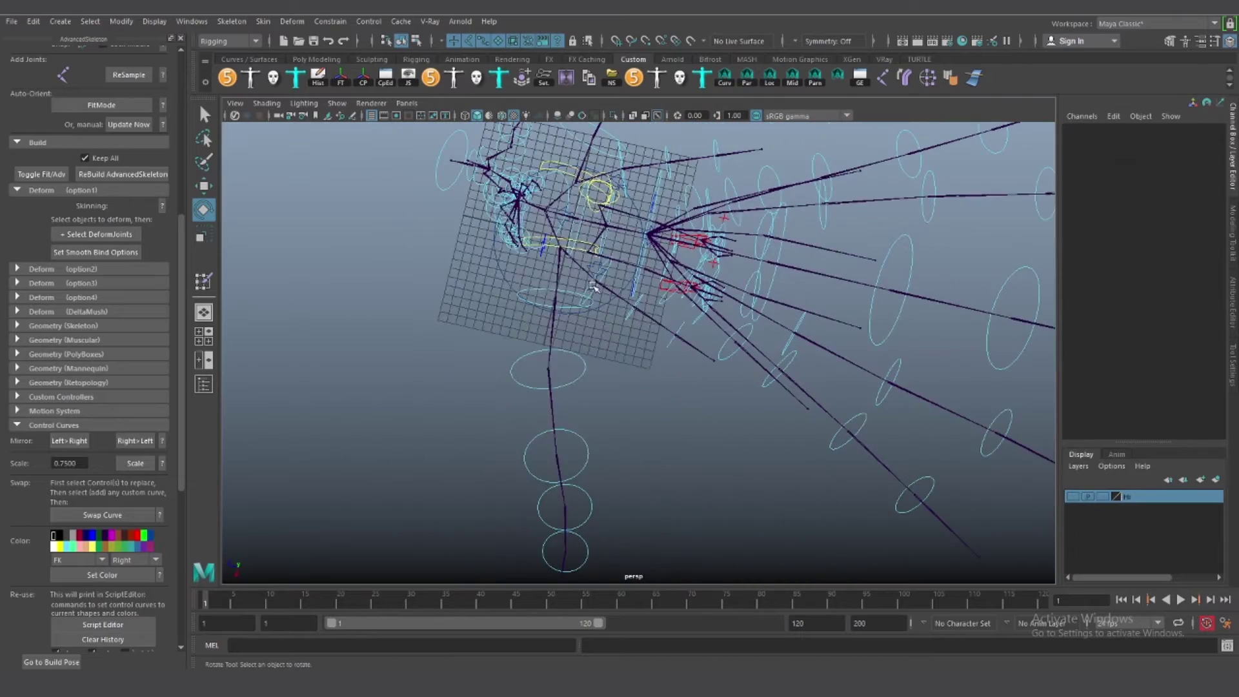
key(w)
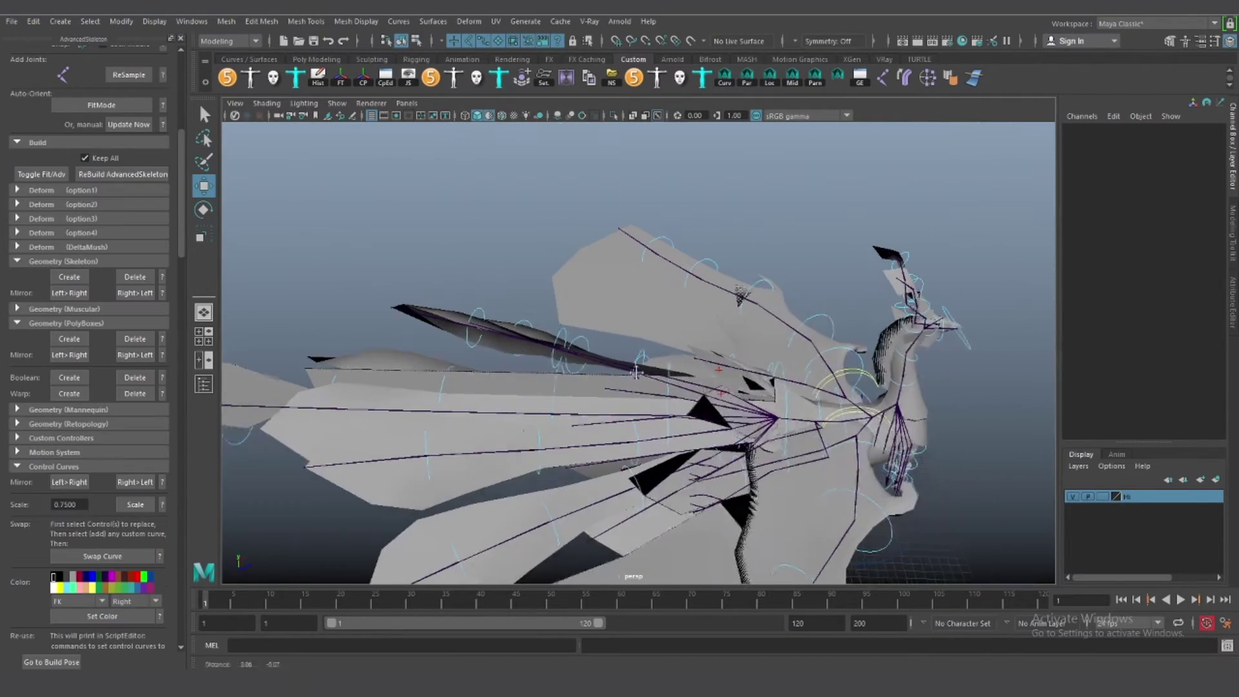
alt+drag(741, 420, 645, 402)
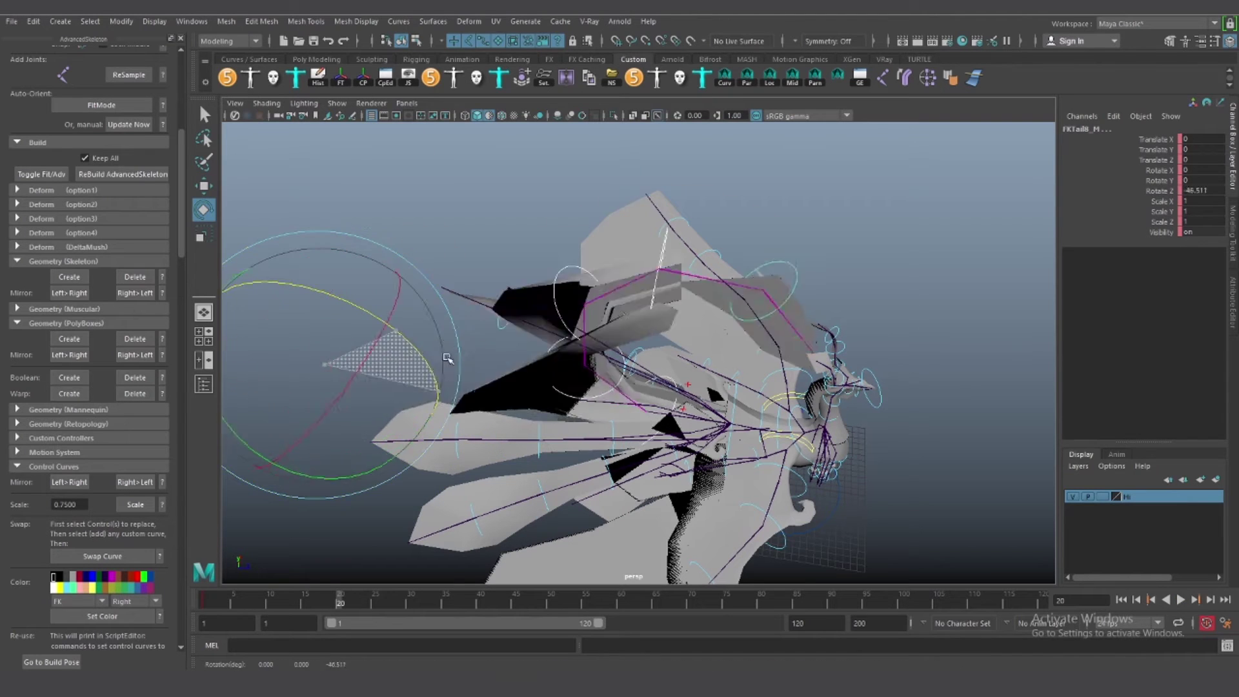
Select the phoenix mesh, reopen Paint Skin Weights and dock its settings beside the viewport
alt+drag(417, 348, 525, 414)
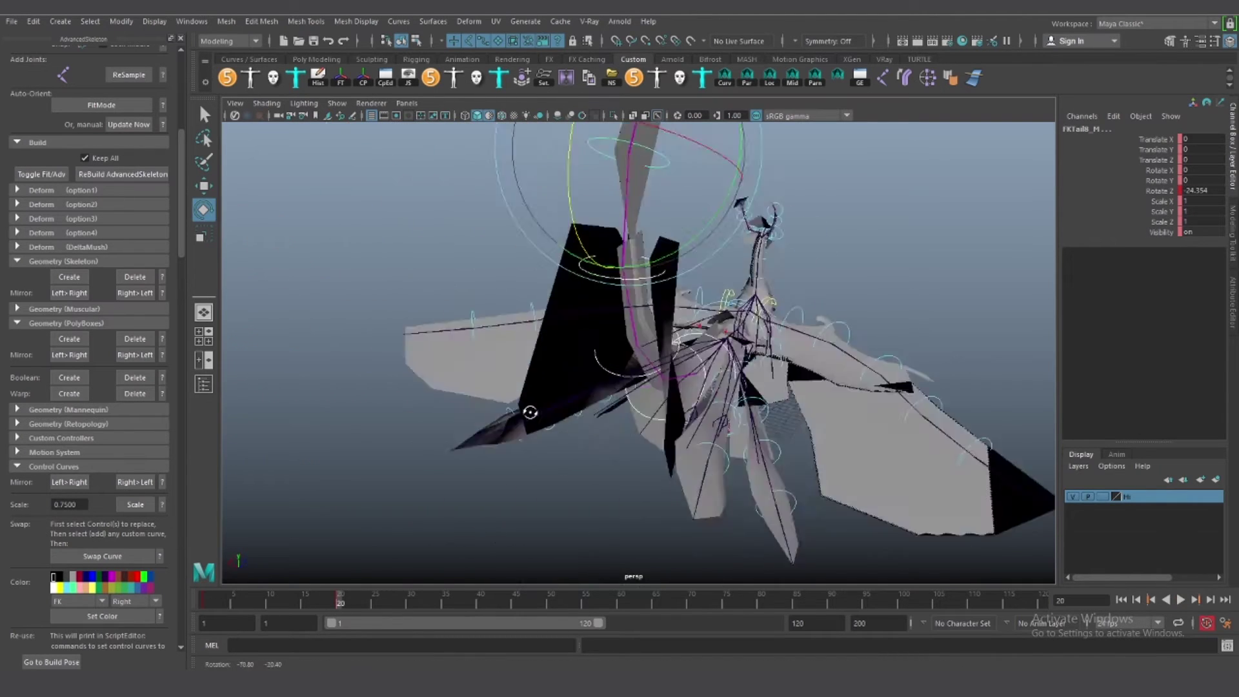
right_drag(567, 283, 468, 249)
drag(271, 116, 1123, 354)
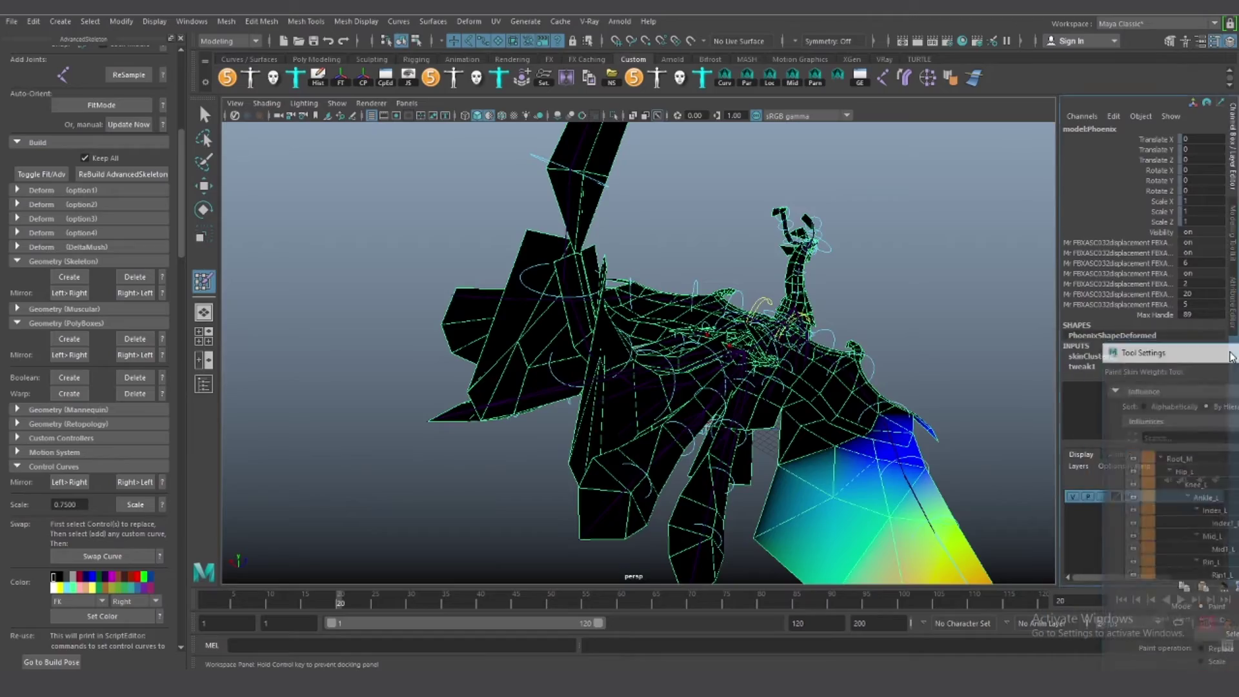
Inspect the Tail4_M weights on the orange and blue tail feathers from several angles
mouse_move(539, 392)
alt+mouse_down()
mouse_move(521, 467)
mouse_move(721, 305)
mouse_move(605, 205)
alt+mouse_up()
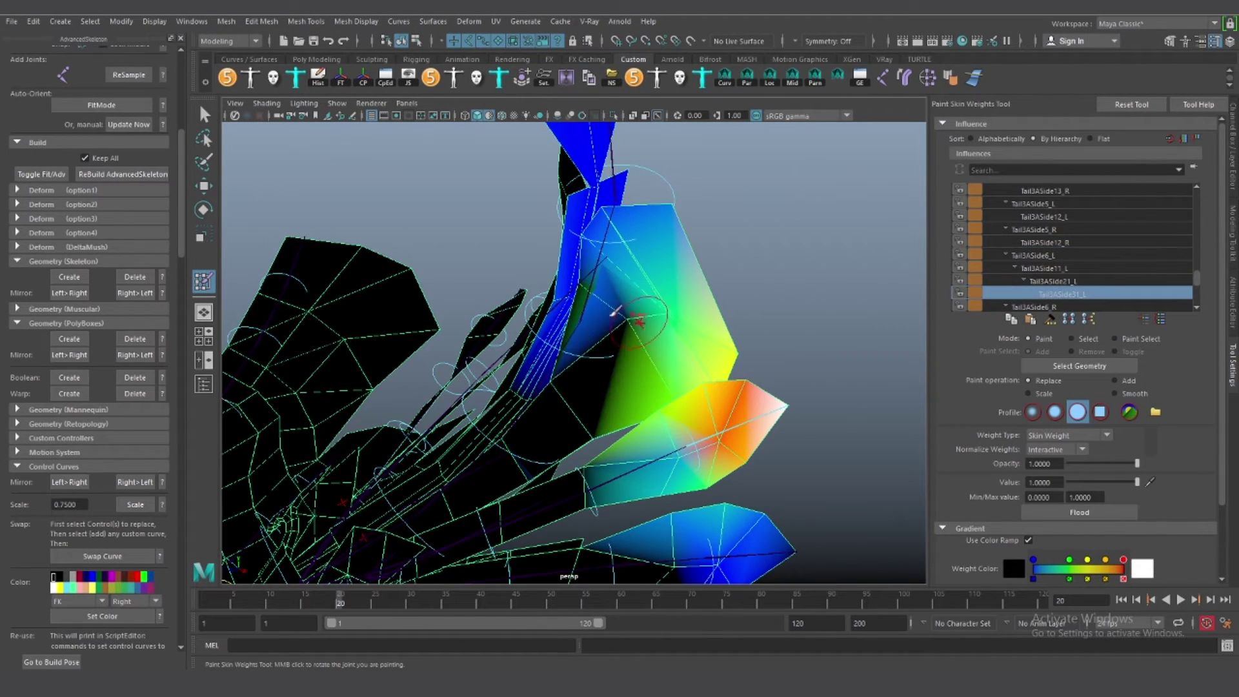
mouse_move(647, 303)
alt+mouse_down()
mouse_move(698, 352)
mouse_move(625, 254)
mouse_move(630, 279)
alt+mouse_up()
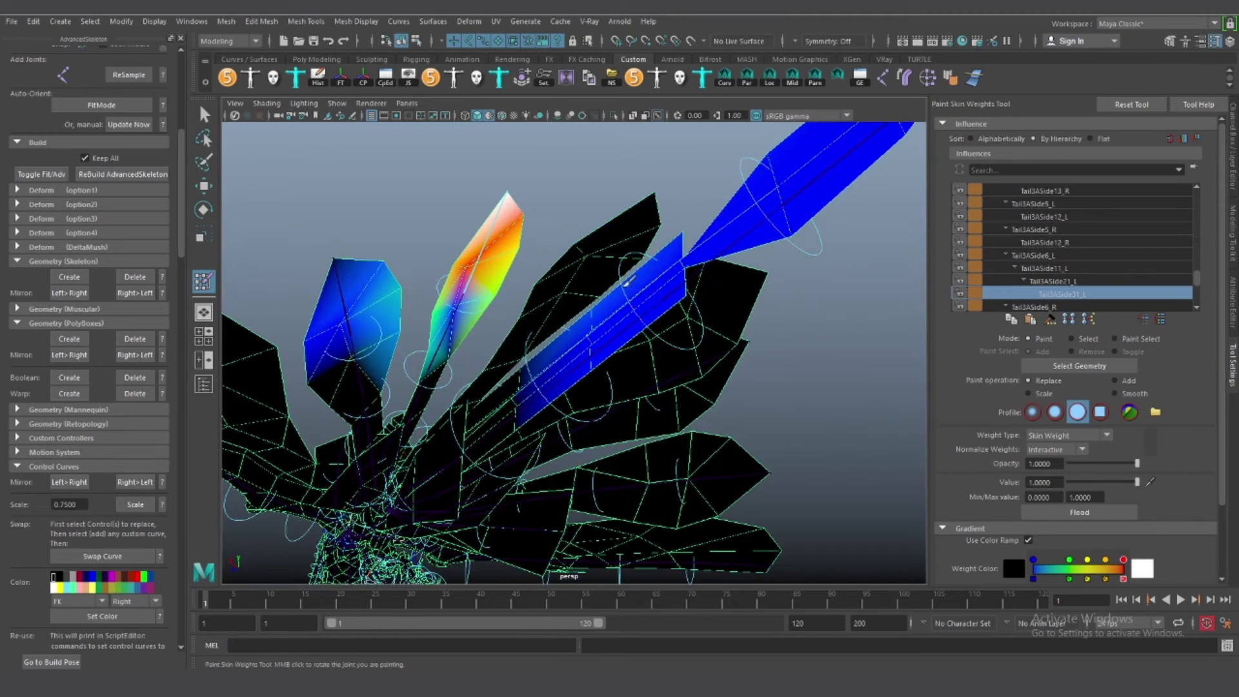
alt+drag(826, 180, 735, 300)
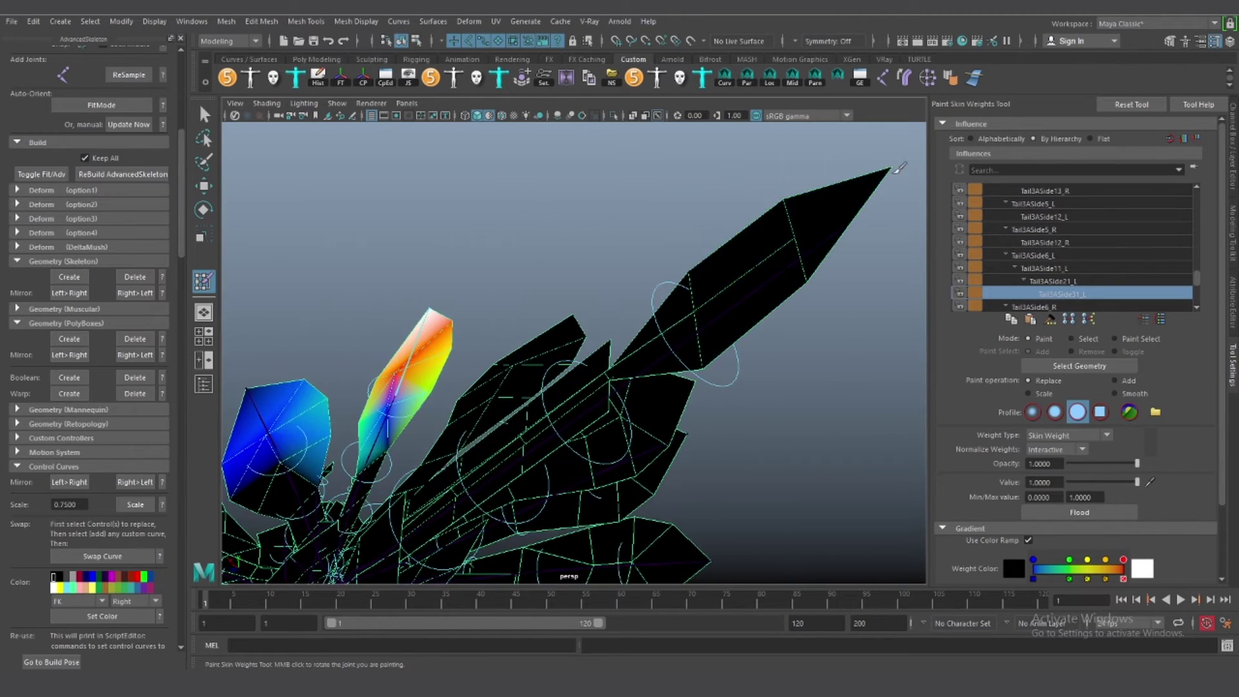
alt+drag(898, 168, 504, 367)
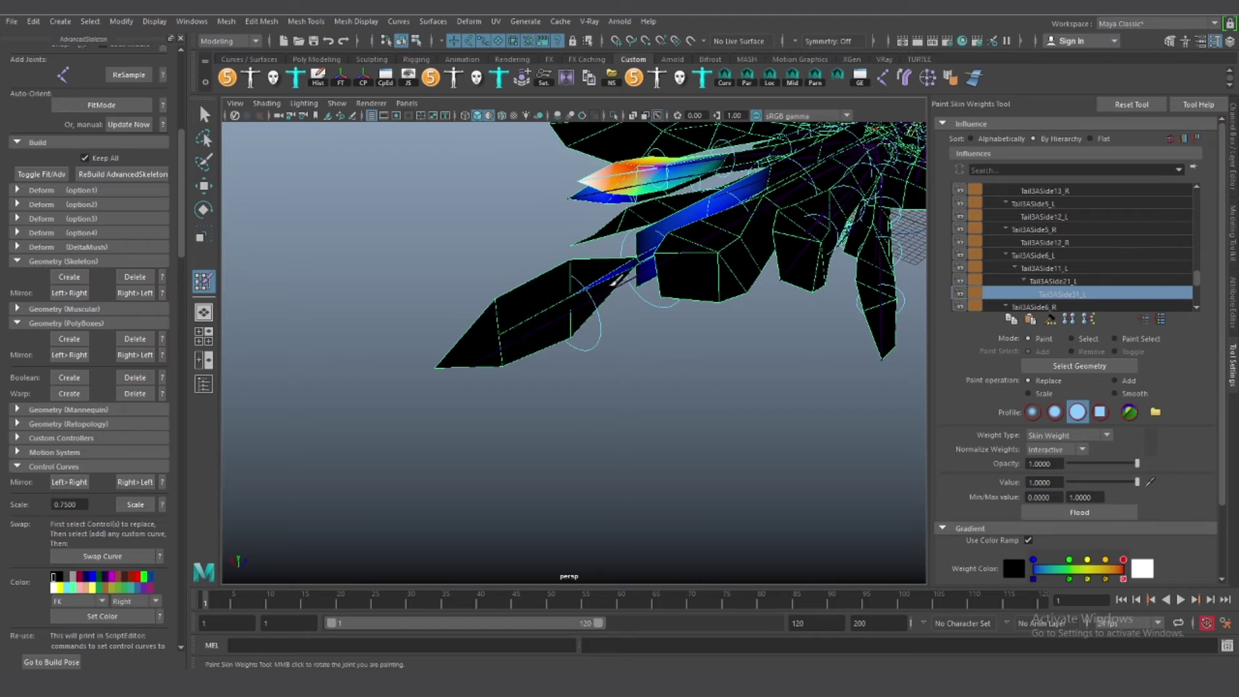
alt+drag(615, 282, 635, 429)
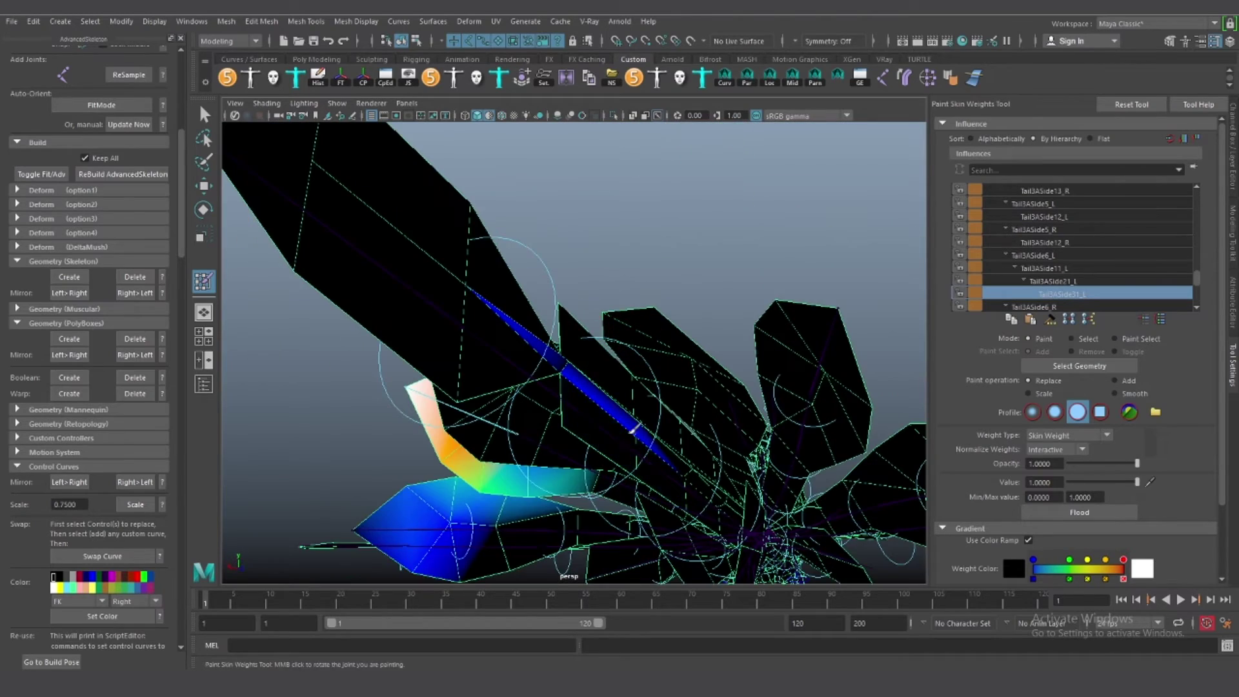
mouse_move(555, 345)
alt+mouse_down()
mouse_move(503, 355)
mouse_move(464, 331)
mouse_move(514, 370)
alt+mouse_up()
alt+drag(805, 407, 658, 371)
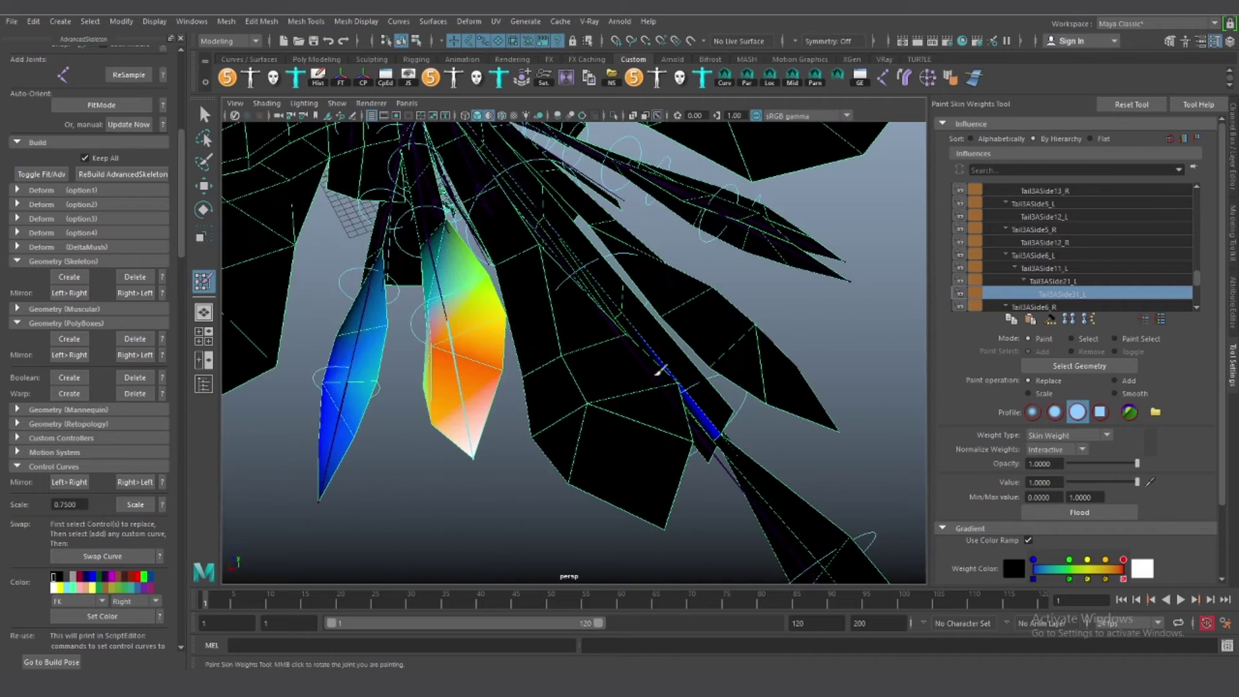
alt+drag(555, 357, 554, 315)
Switch the painted influence to Tail3ASide21_L, then to Tail3ASide11_L, on the tail feathers
key(Up)
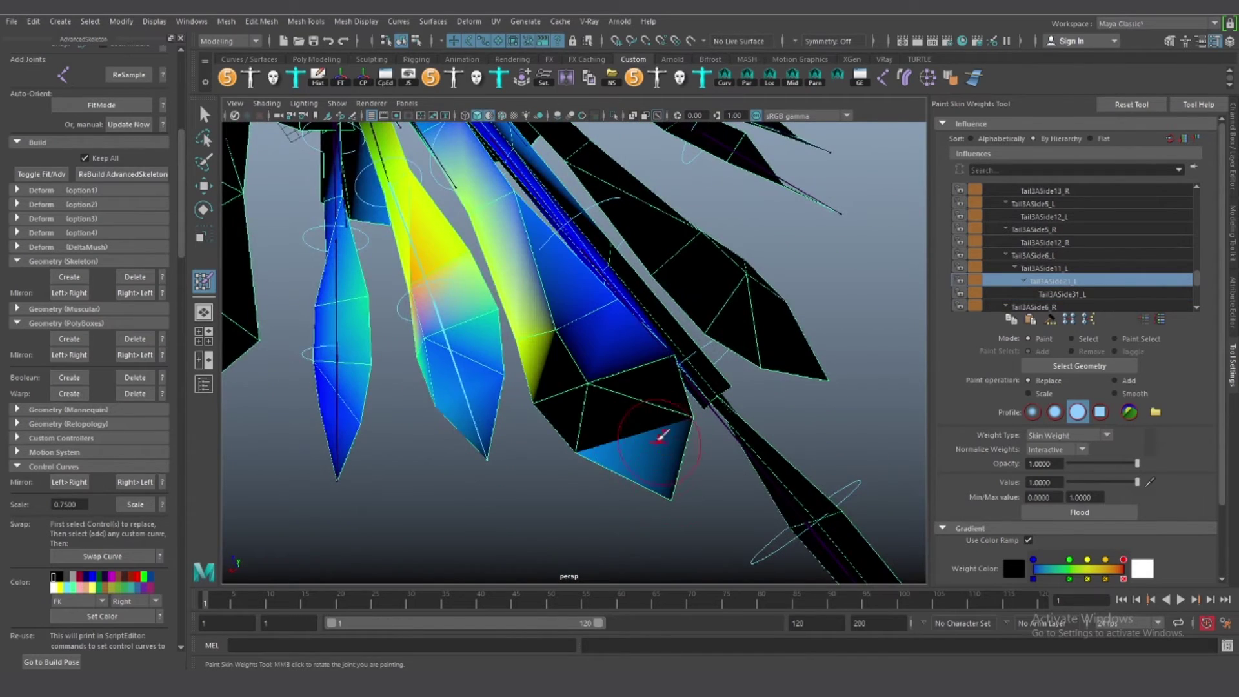
key(q)
key(w)
key(y)
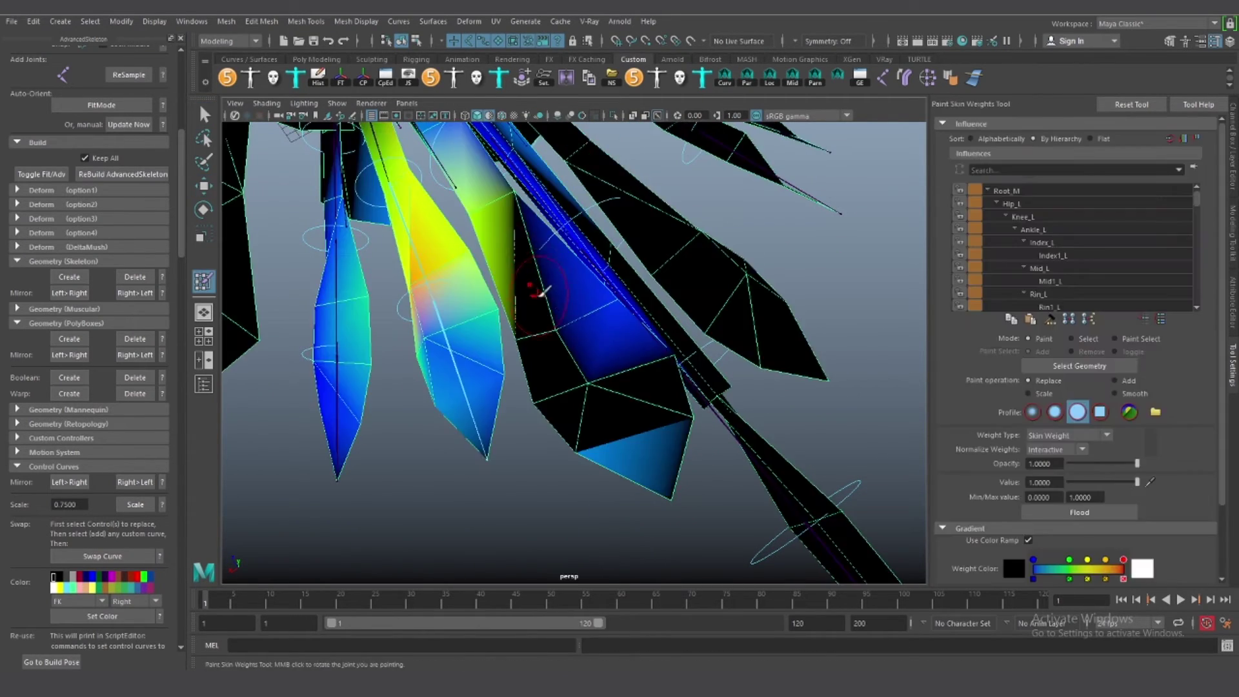
mouse_move(639, 358)
alt+mouse_down()
mouse_move(647, 332)
mouse_move(609, 382)
mouse_move(513, 288)
alt+mouse_up()
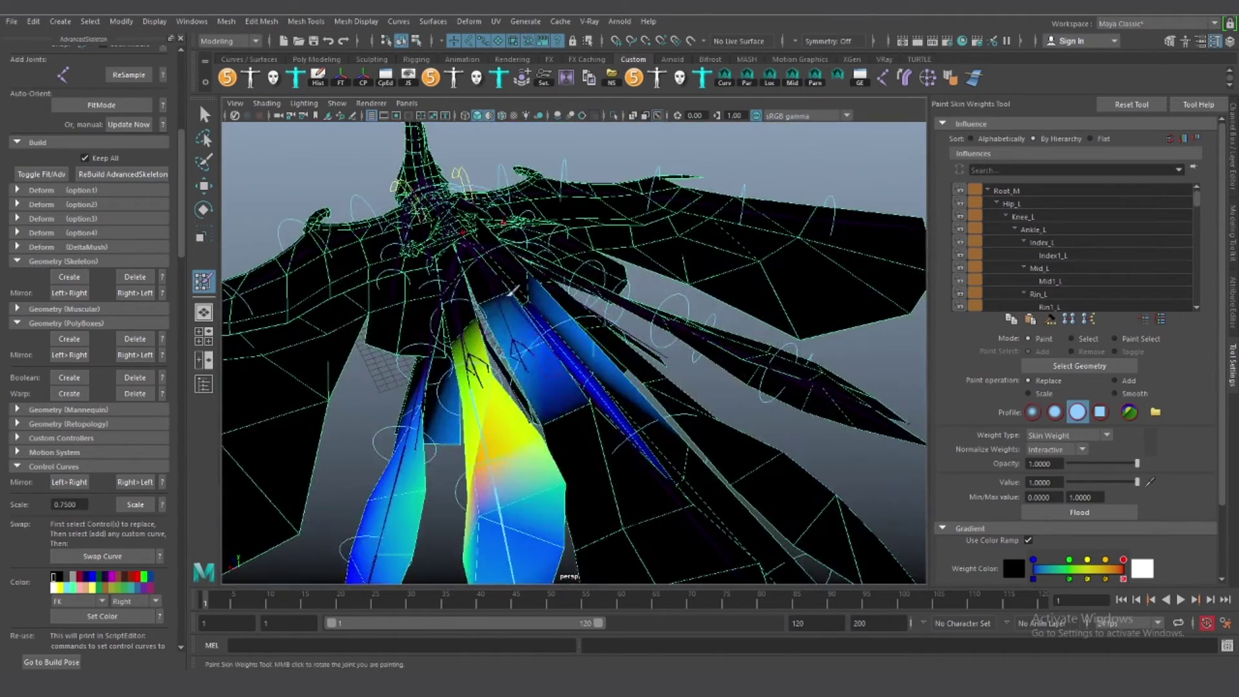
alt+drag(599, 422, 599, 410)
mouse_move(670, 361)
alt+mouse_down()
mouse_move(712, 391)
mouse_move(587, 378)
alt+mouse_up()
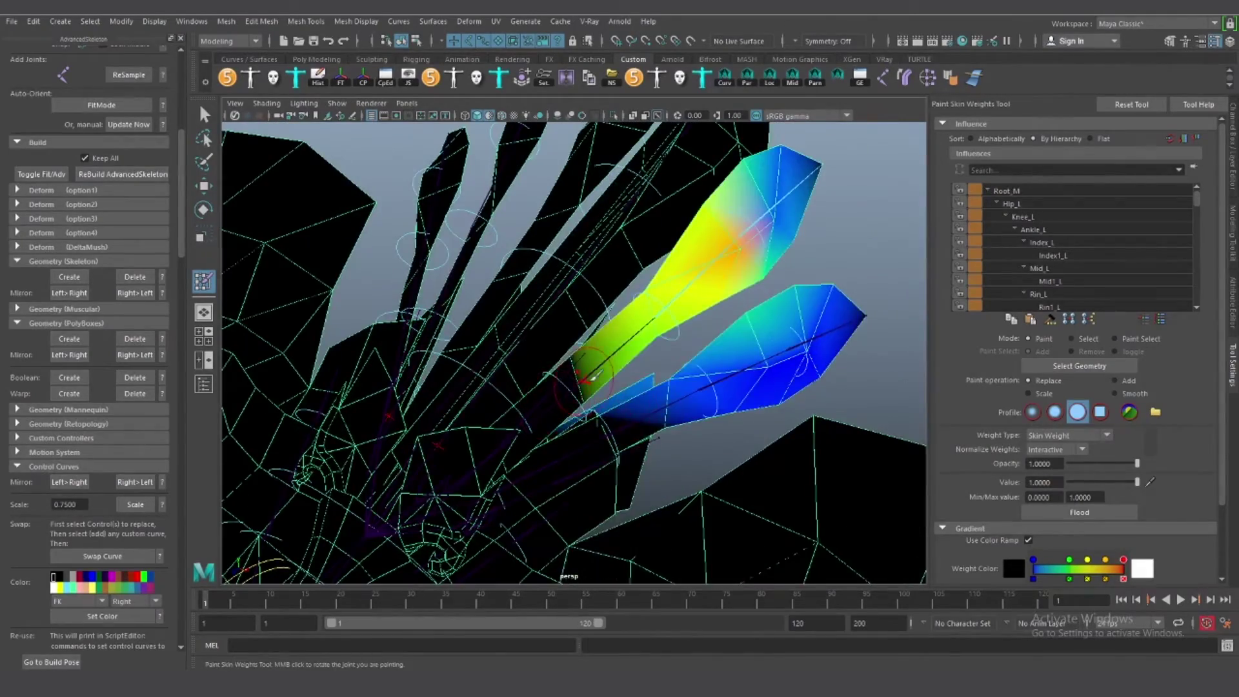
right_drag(606, 325, 605, 326)
alt+drag(605, 326, 570, 256)
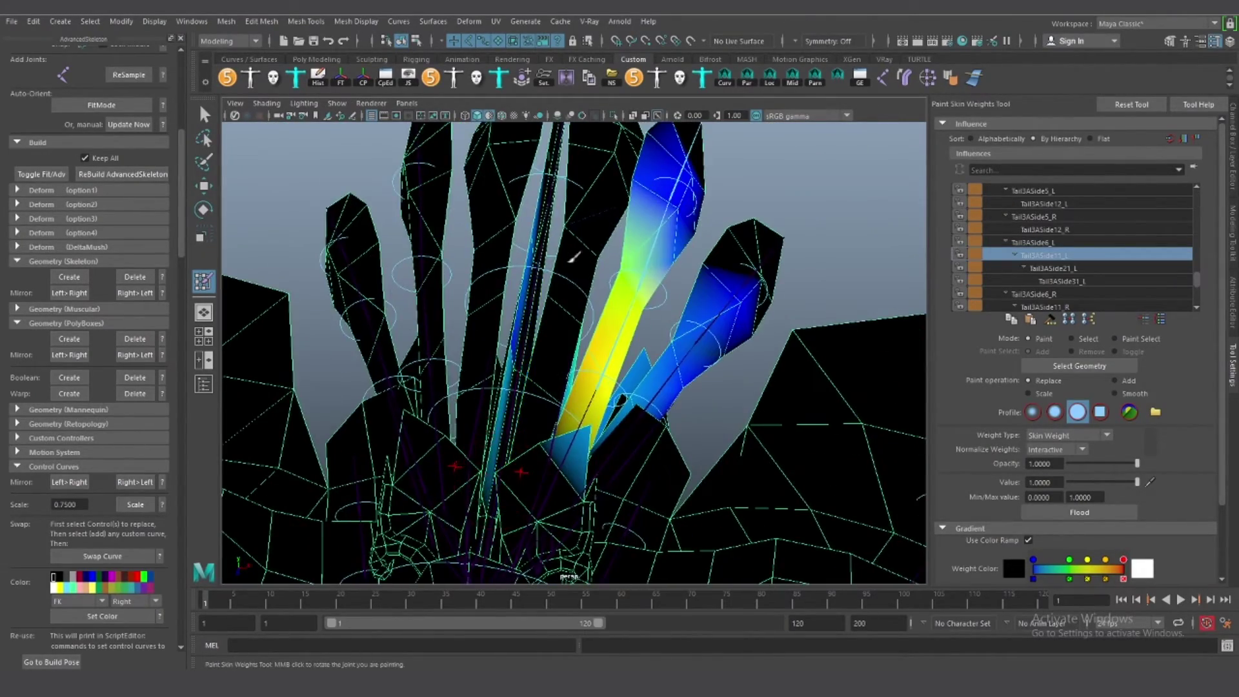
Check the weighted feather strip up close, then switch the painted influence to Tail1_M
mouse_move(543, 215)
alt+mouse_down()
mouse_move(437, 213)
mouse_move(589, 348)
mouse_move(614, 398)
alt+mouse_up()
alt+drag(735, 244, 621, 292)
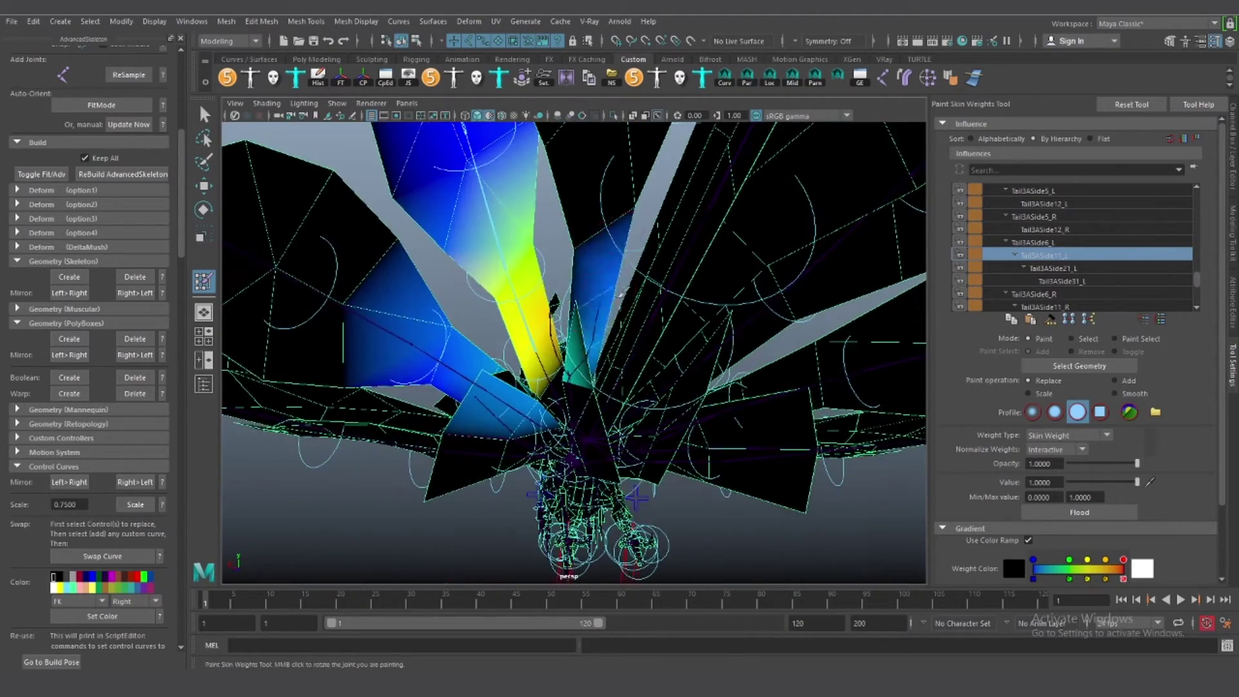
mouse_move(639, 405)
alt+mouse_down()
mouse_move(664, 415)
mouse_move(463, 395)
mouse_move(484, 409)
mouse_move(533, 400)
mouse_move(543, 421)
mouse_move(546, 200)
alt+mouse_up()
alt+drag(515, 271, 602, 305)
mouse_move(624, 500)
alt+mouse_down()
mouse_move(746, 500)
mouse_move(560, 423)
mouse_move(587, 413)
mouse_move(600, 438)
alt+mouse_up()
click(1014, 268)
mouse_move(490, 122)
alt+mouse_down()
mouse_move(603, 355)
mouse_move(484, 336)
mouse_move(477, 303)
mouse_move(613, 310)
mouse_move(642, 387)
mouse_move(616, 391)
mouse_move(682, 425)
alt+mouse_up()
Tumble around the weighted left leg and foot to review the toe and claw weights
alt+drag(541, 442, 614, 439)
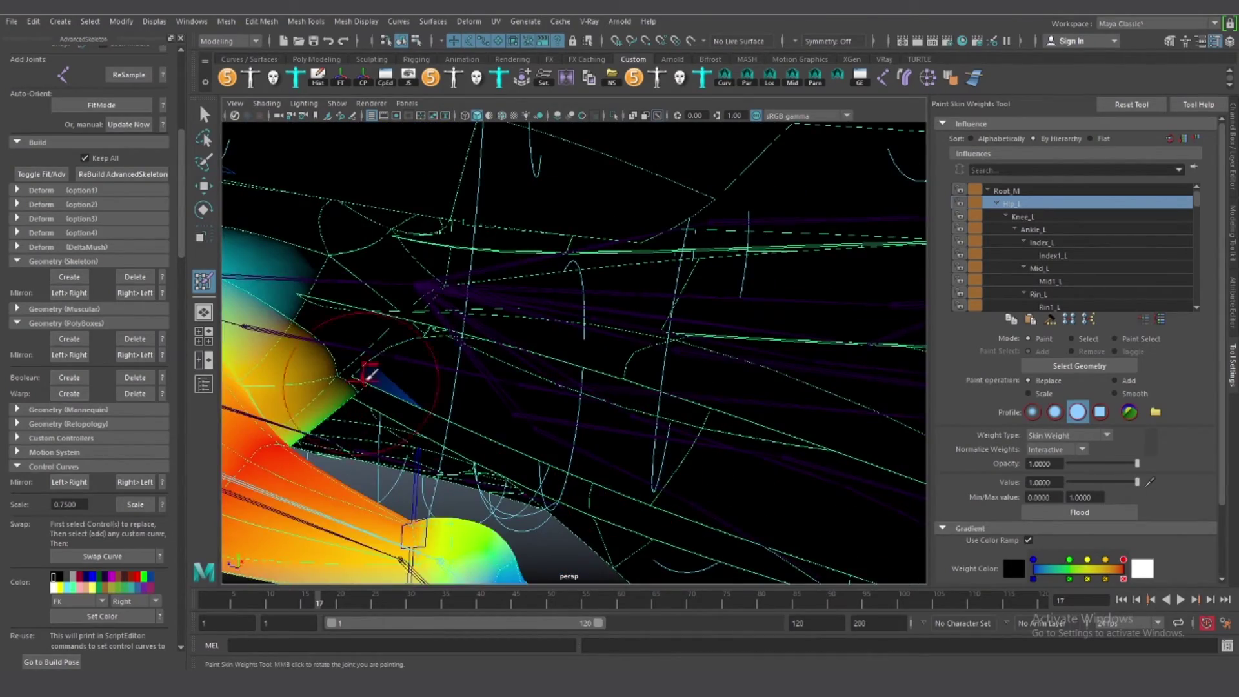
alt+drag(369, 374, 719, 291)
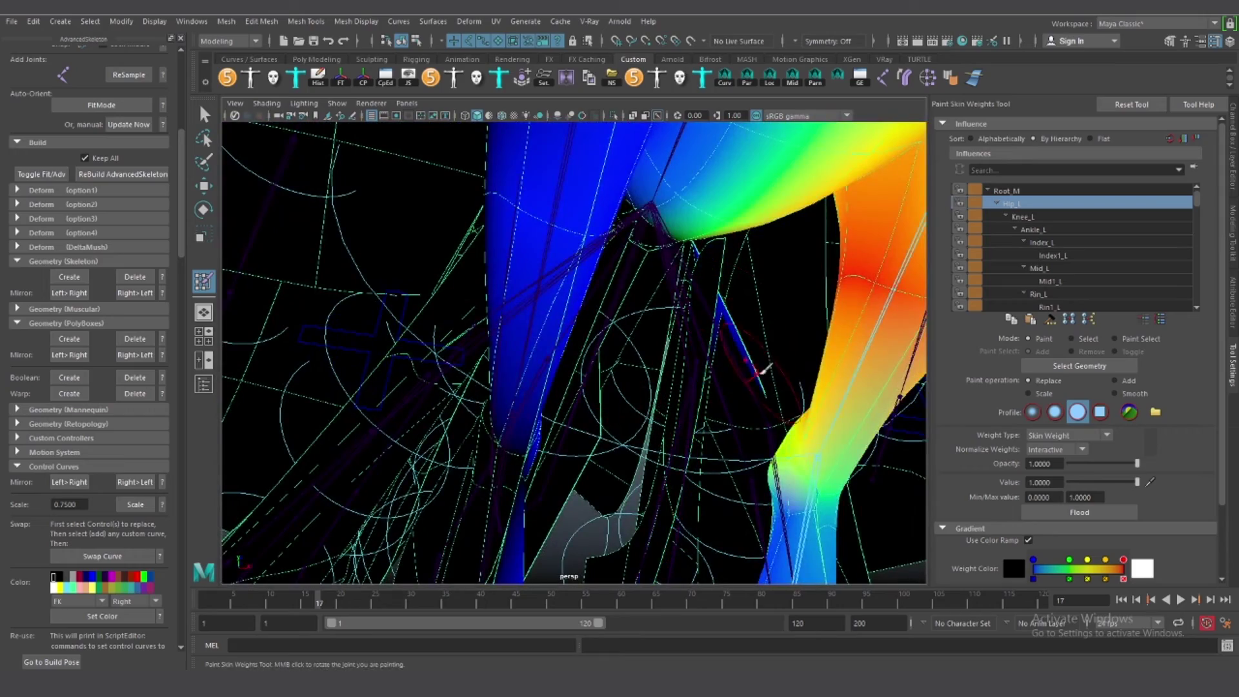
mouse_move(762, 371)
alt+mouse_down()
mouse_move(738, 401)
mouse_move(652, 434)
mouse_move(625, 387)
mouse_move(329, 352)
mouse_move(490, 387)
mouse_move(580, 387)
mouse_move(444, 361)
mouse_move(579, 403)
alt+mouse_up()
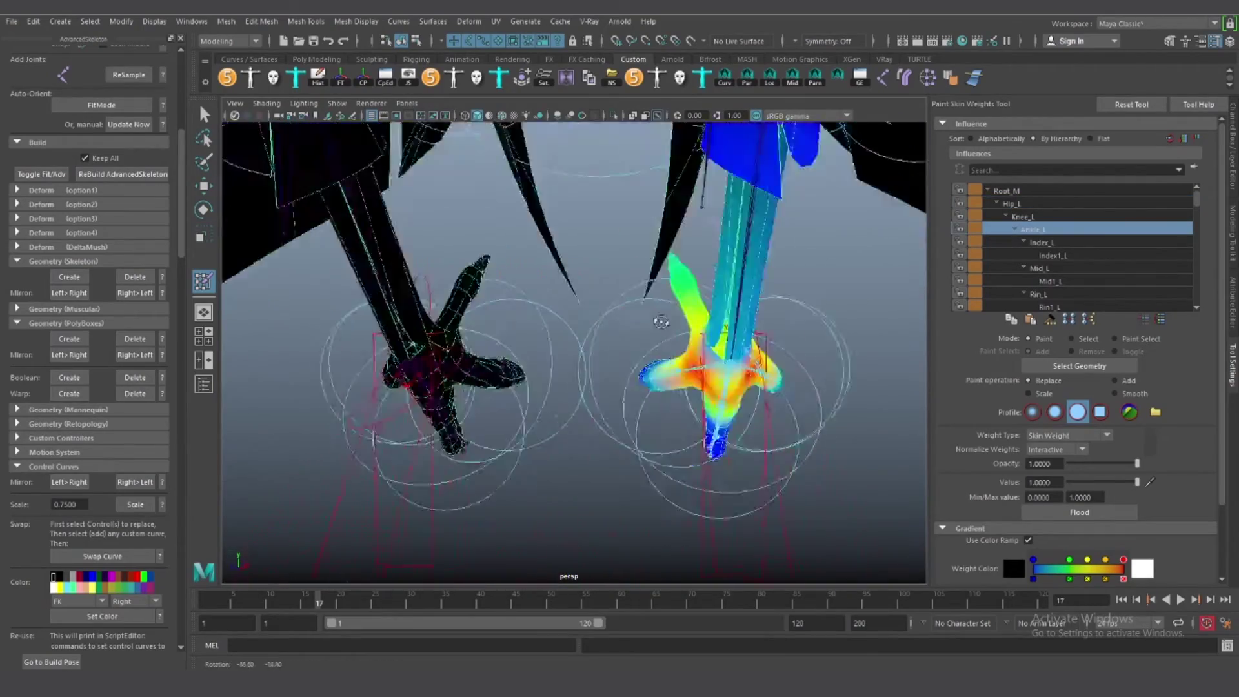
alt+drag(660, 321, 633, 284)
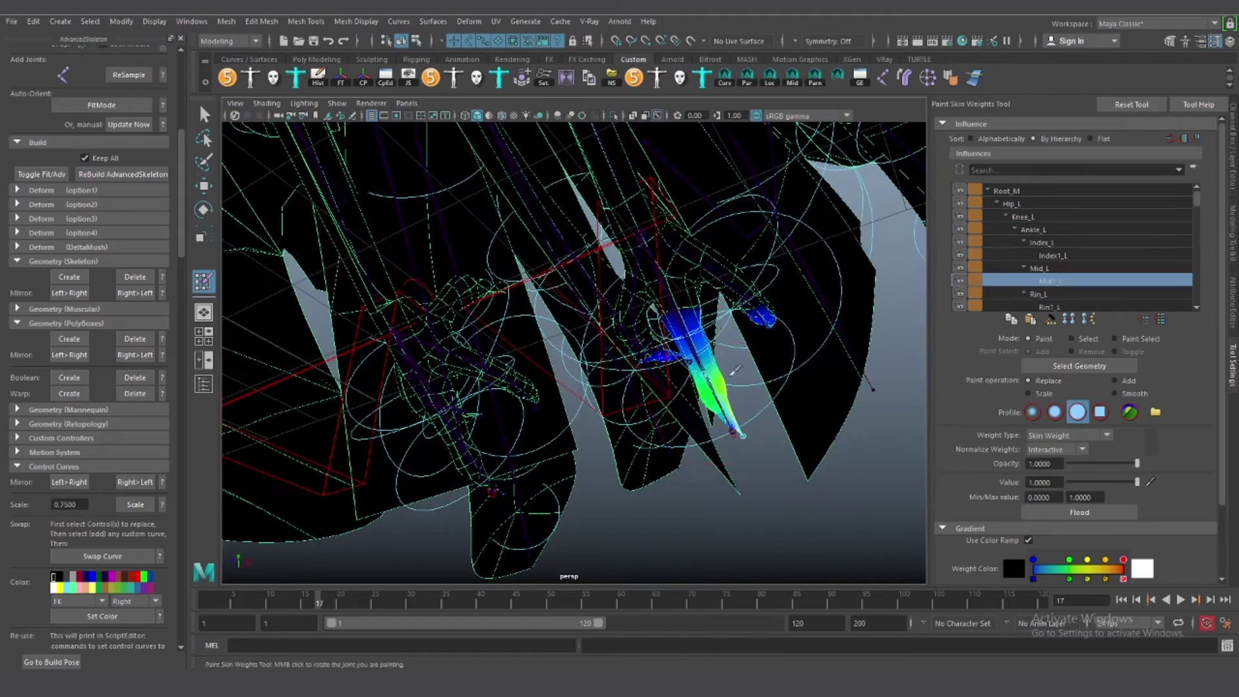
alt+drag(735, 370, 713, 242)
alt+drag(732, 385, 720, 431)
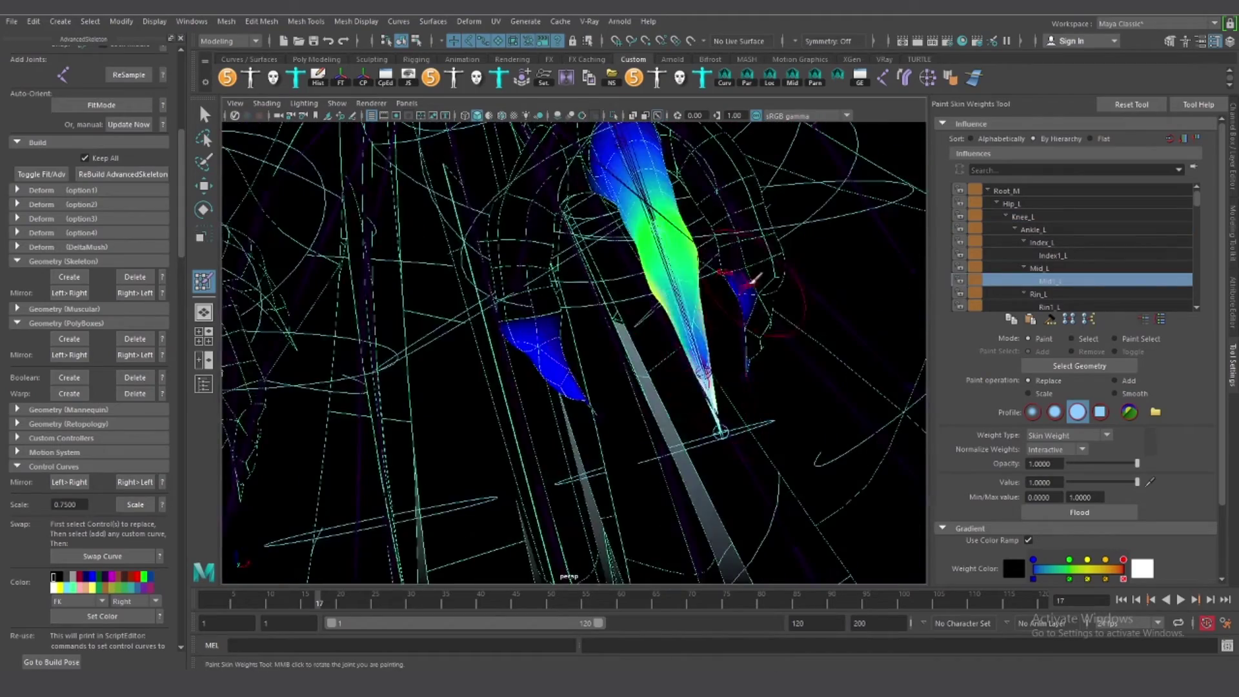
alt+drag(584, 390, 620, 335)
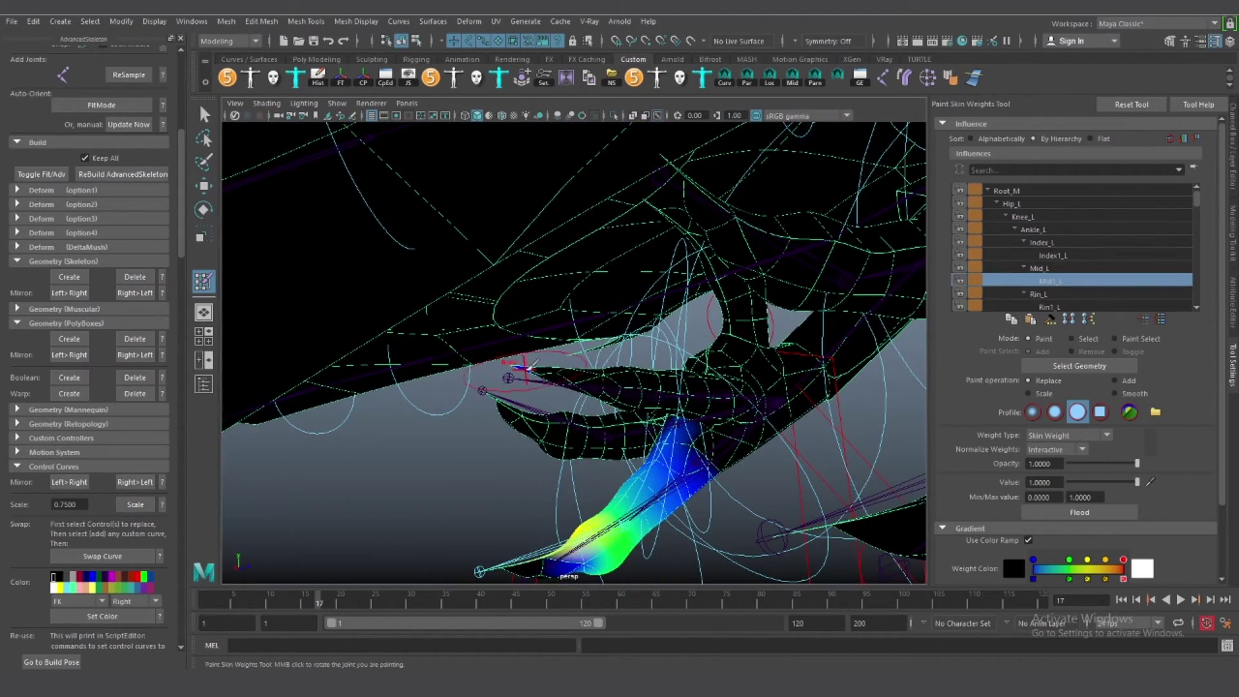
mouse_move(506, 363)
alt+mouse_down()
mouse_move(622, 424)
mouse_move(641, 512)
mouse_move(690, 470)
mouse_move(721, 416)
alt+mouse_up()
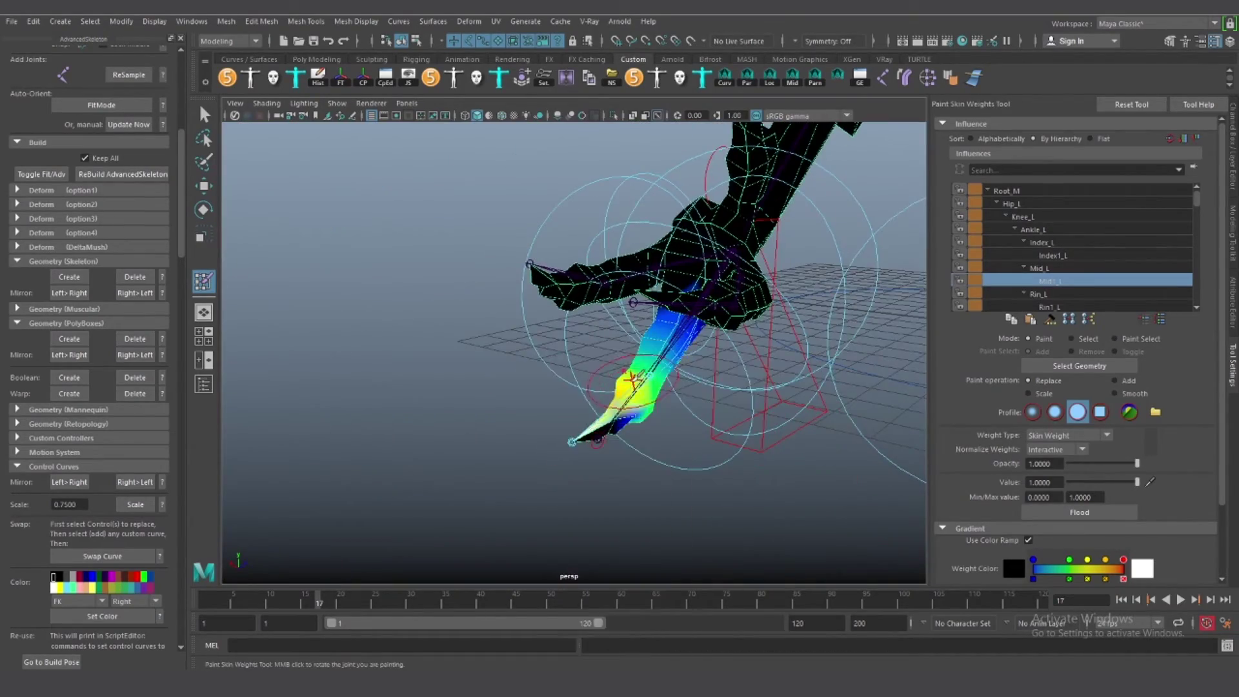
mouse_move(631, 380)
alt+mouse_down()
mouse_move(782, 457)
mouse_move(773, 490)
alt+mouse_up()
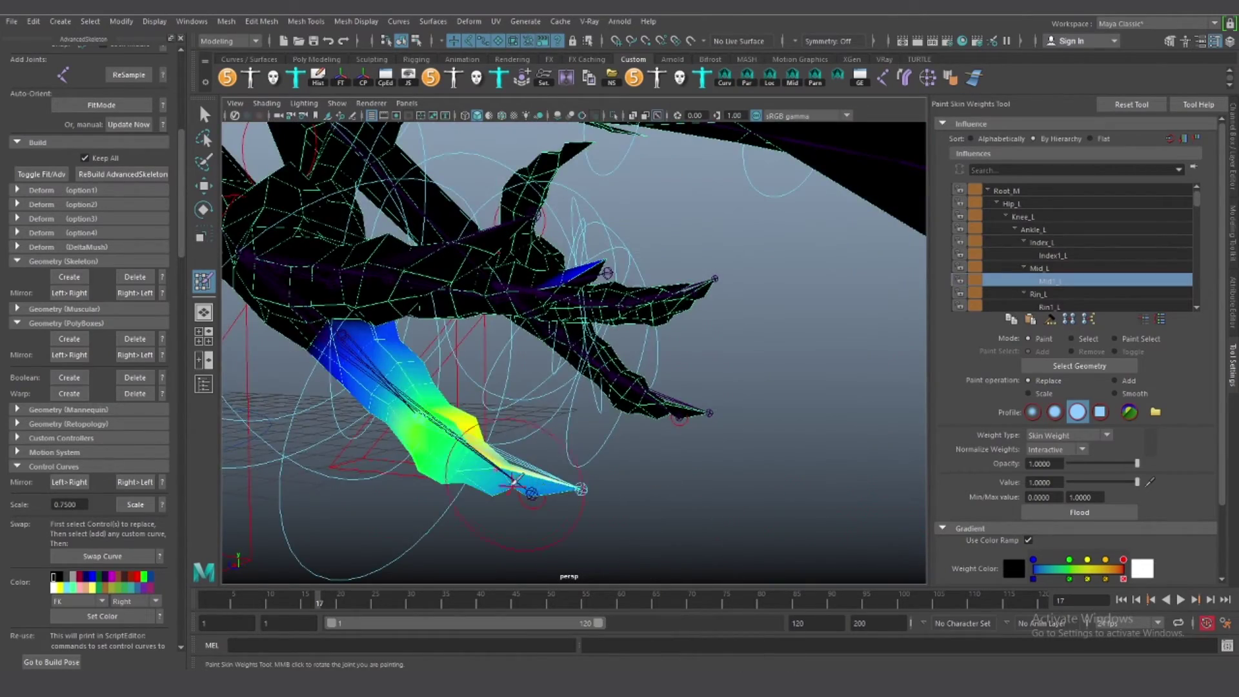
alt+drag(510, 470, 748, 384)
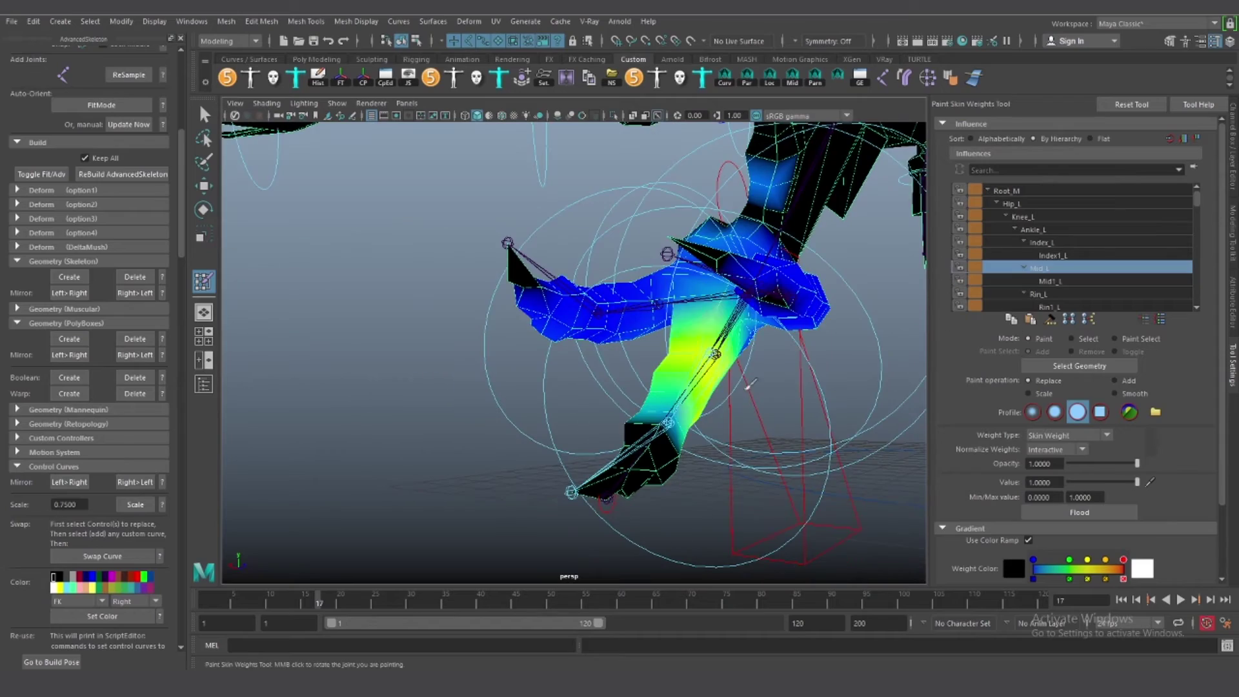
mouse_move(788, 221)
alt+mouse_down()
mouse_move(602, 229)
mouse_move(638, 303)
mouse_move(705, 285)
alt+mouse_up()
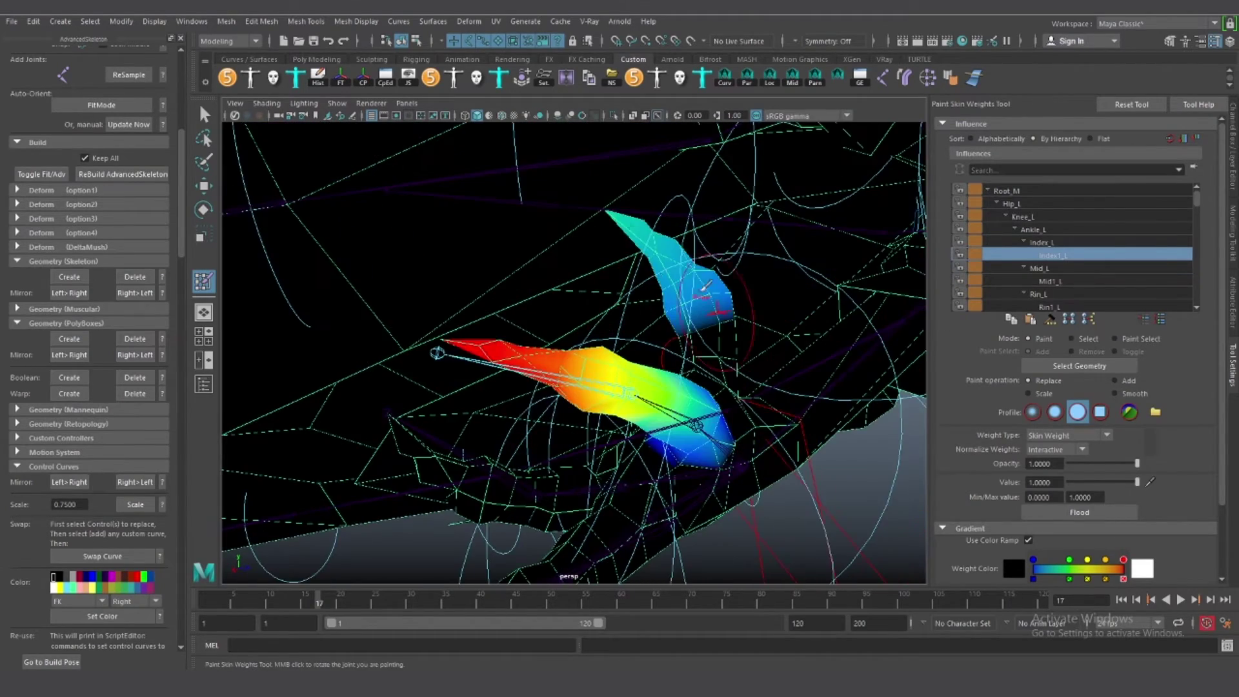
alt+drag(605, 251, 568, 387)
Show the Index_L toe weights, then the Ankle_L weights on the left foot
right_click(567, 387)
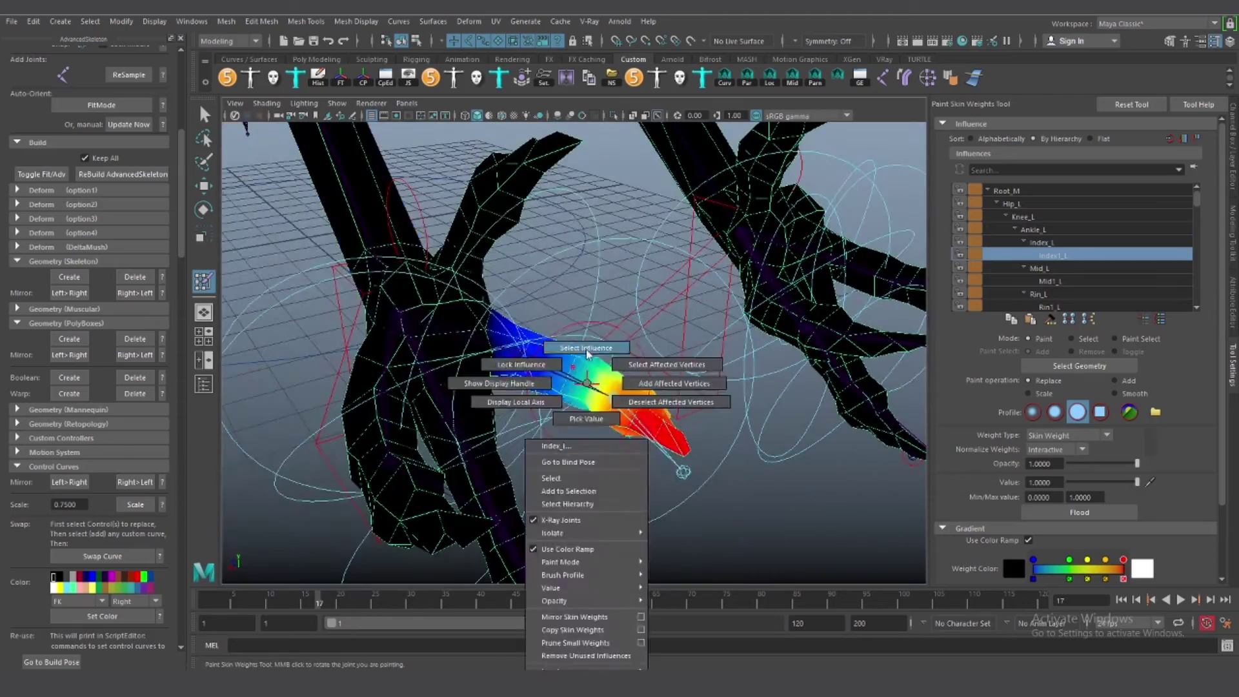
click(622, 359)
alt+drag(493, 213, 691, 355)
right_click(691, 354)
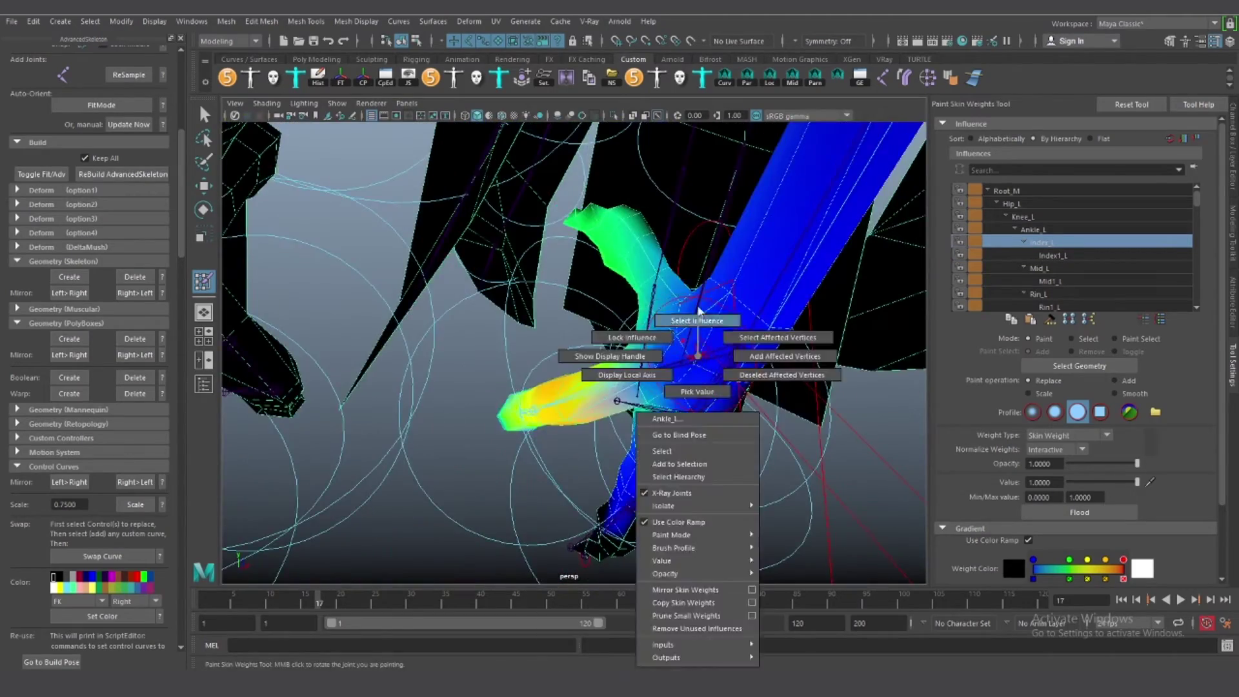
click(594, 346)
mouse_move(594, 346)
alt+mouse_down()
mouse_move(533, 285)
mouse_move(682, 240)
mouse_move(504, 250)
mouse_move(485, 332)
mouse_move(638, 384)
alt+mouse_up()
Display a shoulder joint's weights, then the joint1_M weights, viewing the shoulder from below
right_click(484, 331)
click(483, 331)
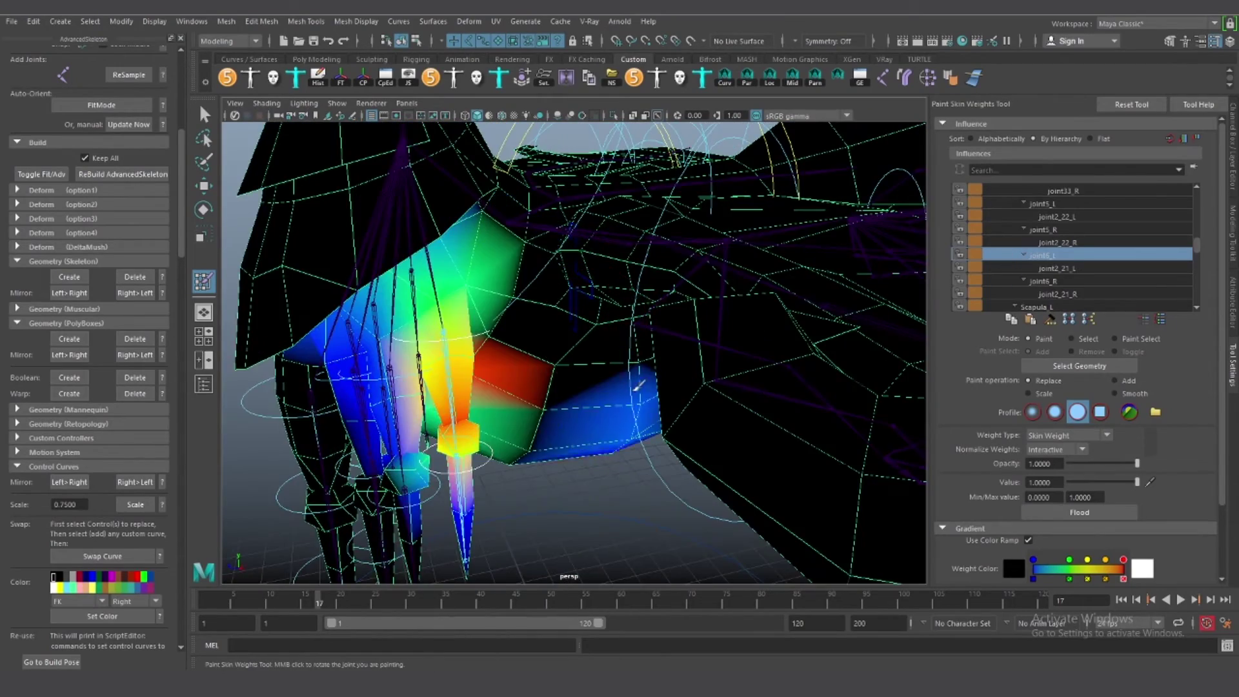
mouse_move(321, 321)
alt+mouse_down()
mouse_move(497, 355)
mouse_move(624, 324)
alt+mouse_up()
alt+drag(600, 281, 476, 318)
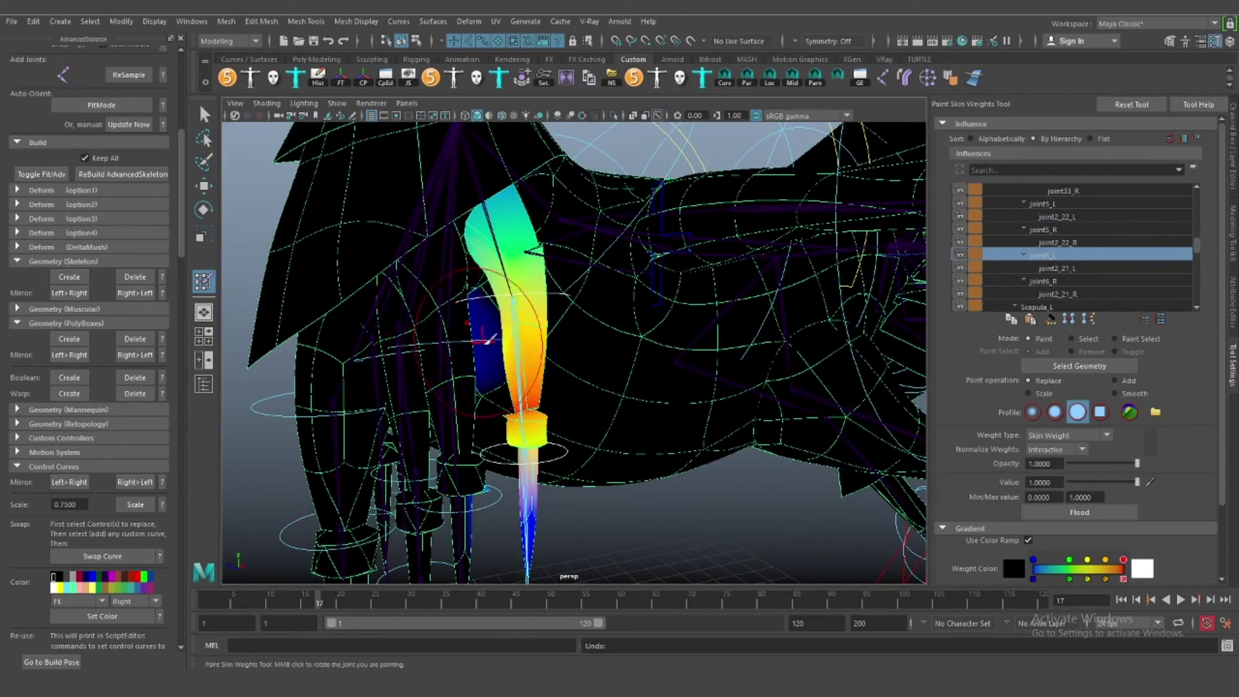
right_click(474, 413)
alt+drag(474, 413, 572, 358)
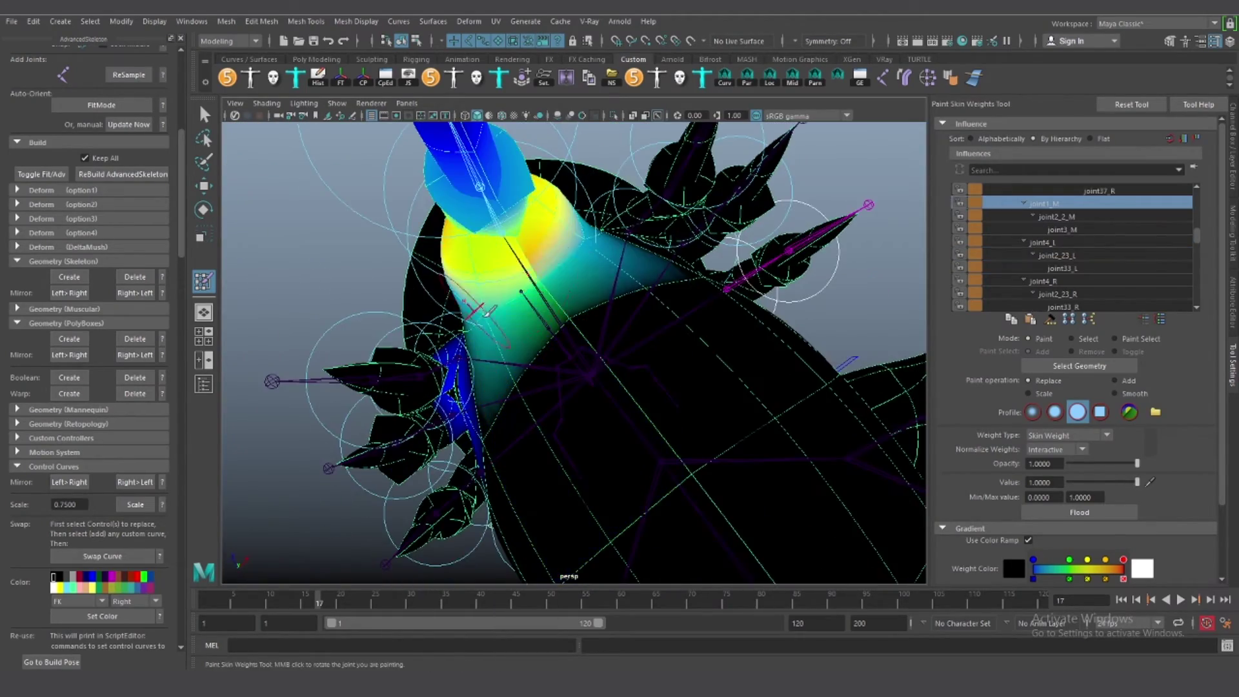
mouse_move(488, 311)
alt+mouse_down()
mouse_move(421, 385)
mouse_move(542, 400)
mouse_move(676, 323)
alt+mouse_up()
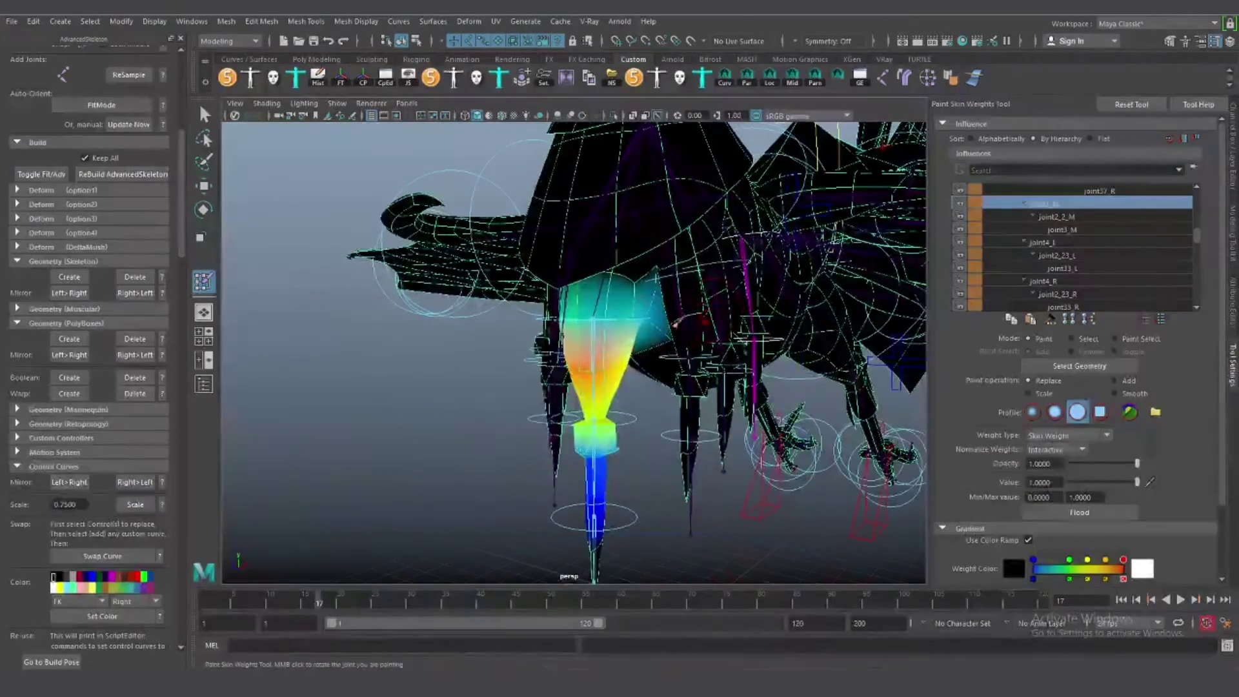
Review the body underside and show the leg joint's weights down to the claws
alt+drag(599, 289, 561, 319)
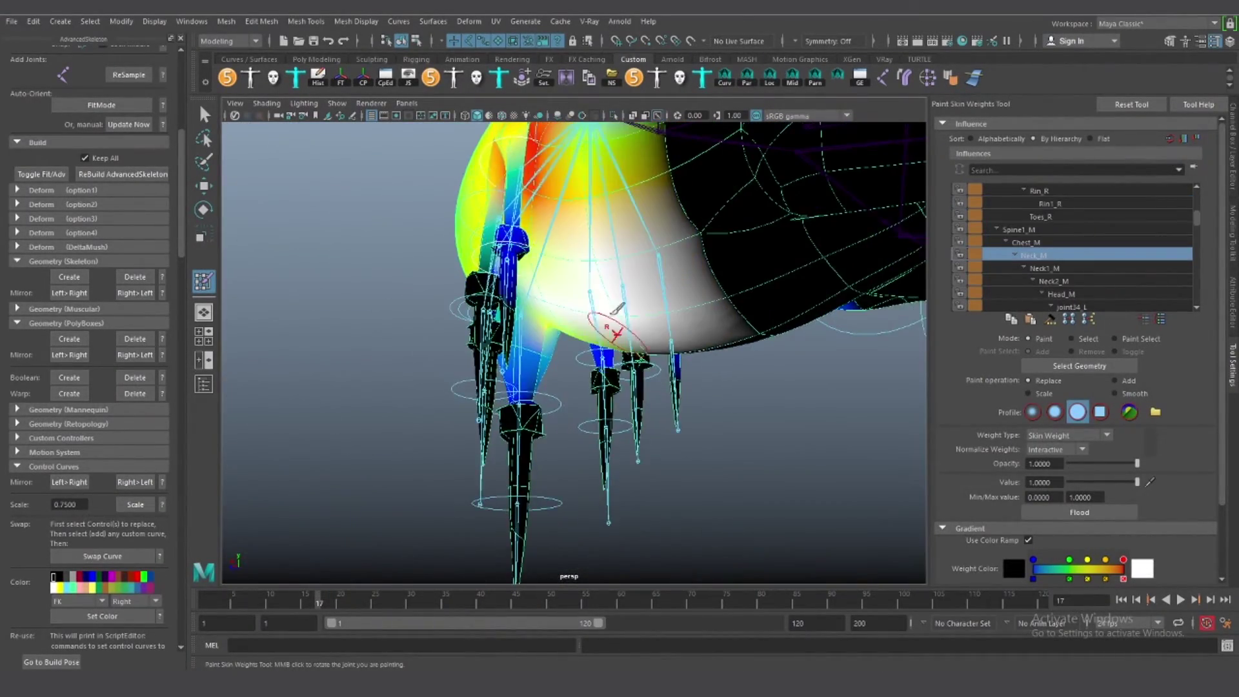
alt+drag(636, 303, 573, 284)
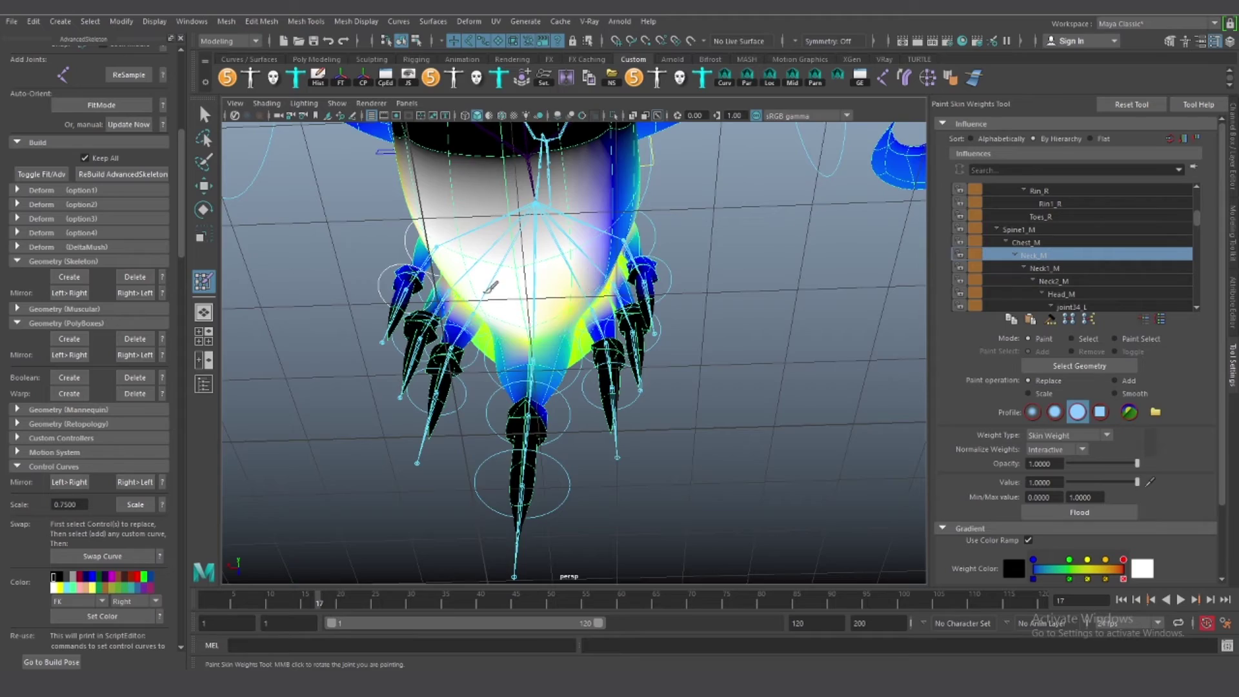
alt+drag(490, 287, 574, 222)
alt+drag(605, 290, 586, 278)
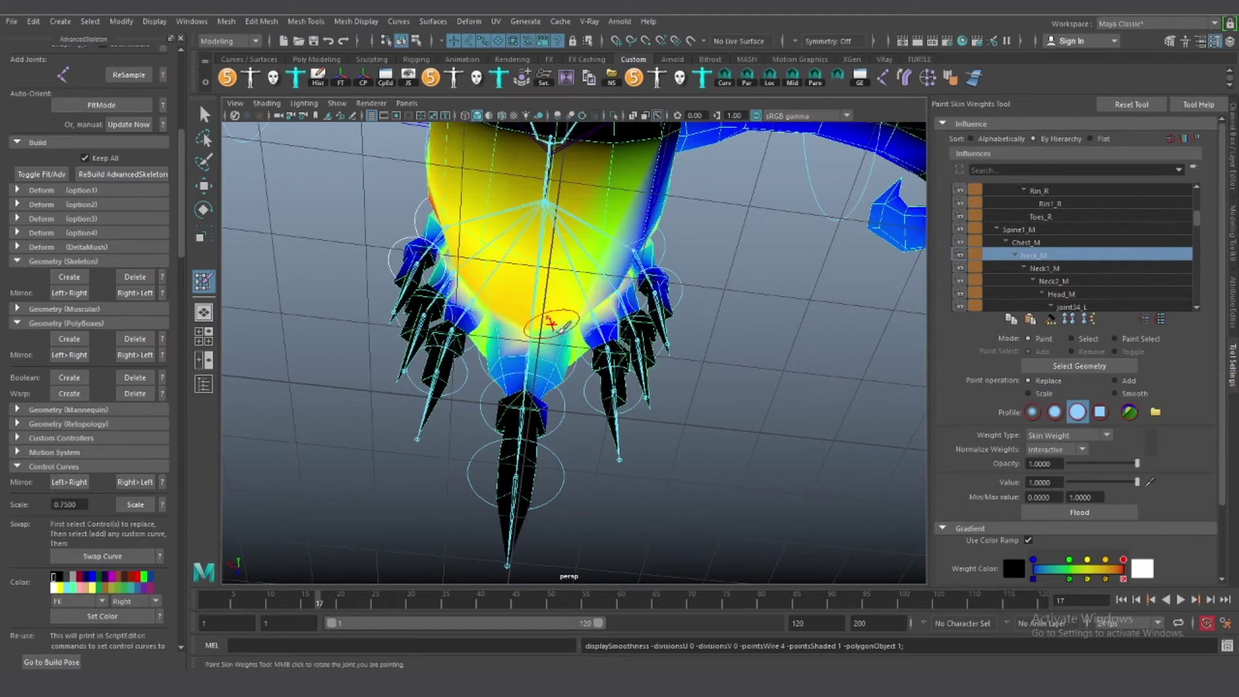
alt+drag(552, 323, 619, 271)
right_click(697, 277)
click(666, 418)
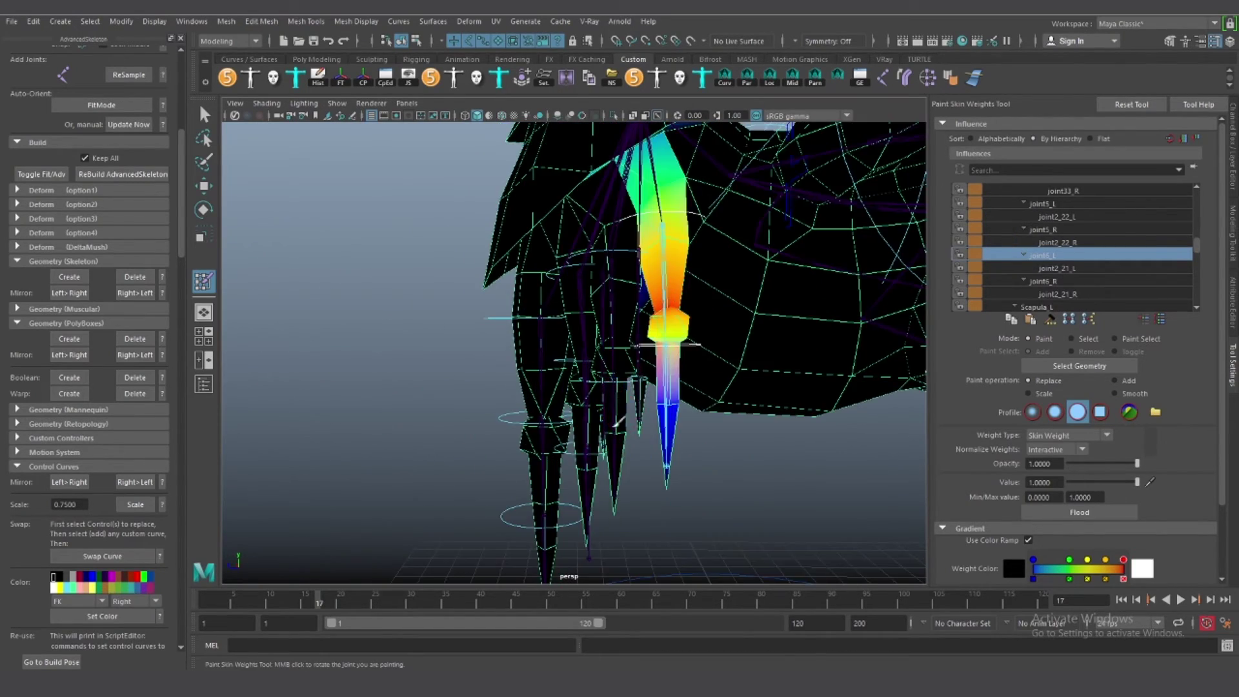
alt+drag(617, 420, 452, 362)
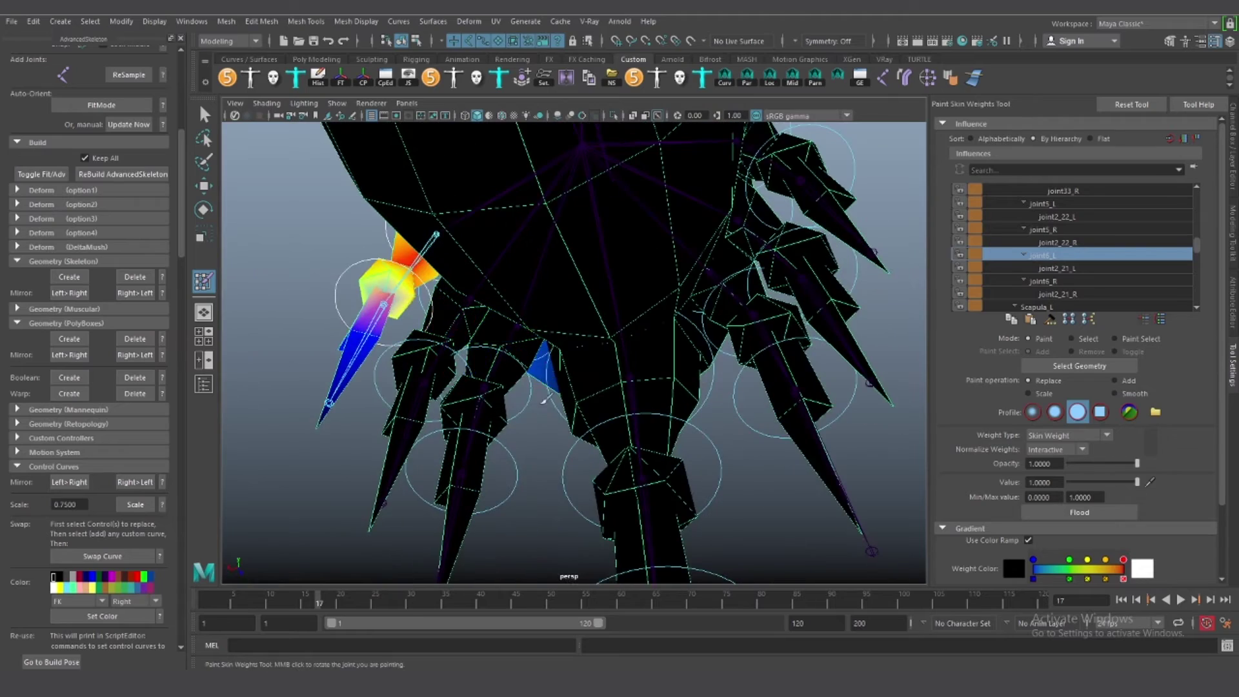
alt+drag(544, 400, 413, 310)
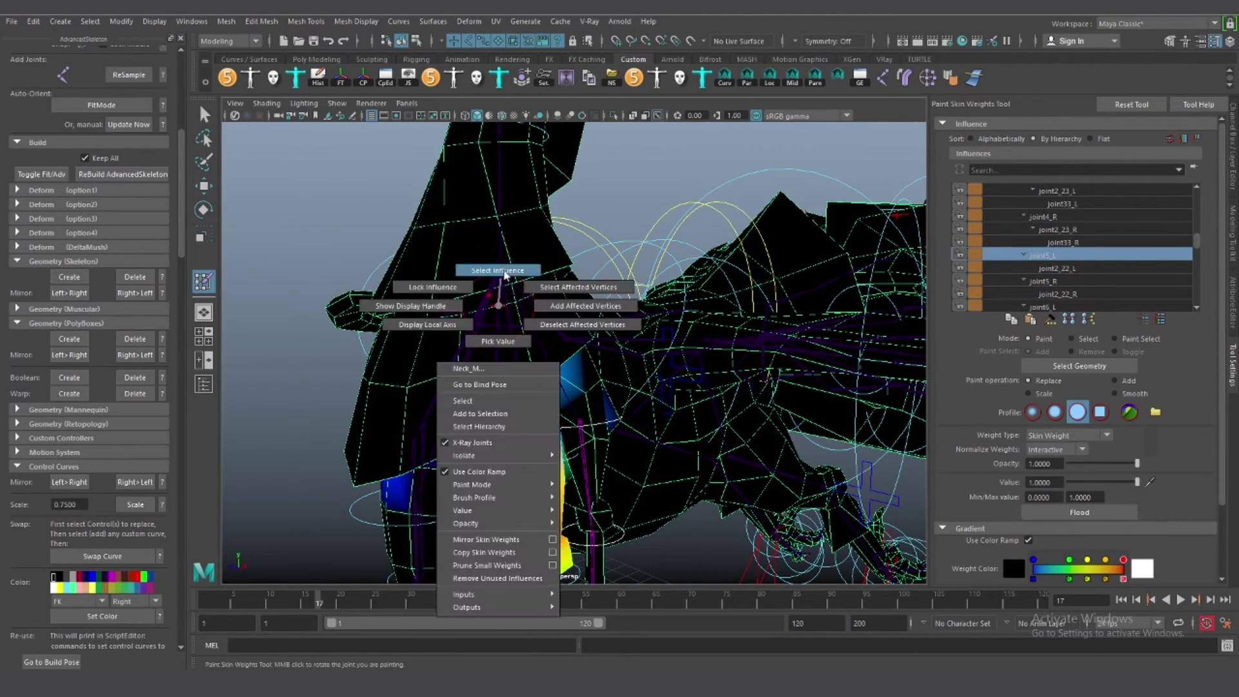
Show the Neck_M weights and inspect them around the neck and chest
right_drag(536, 311, 369, 464)
mouse_move(568, 342)
alt+mouse_down()
mouse_move(410, 429)
mouse_move(580, 448)
alt+mouse_up()
alt+drag(753, 352, 703, 274)
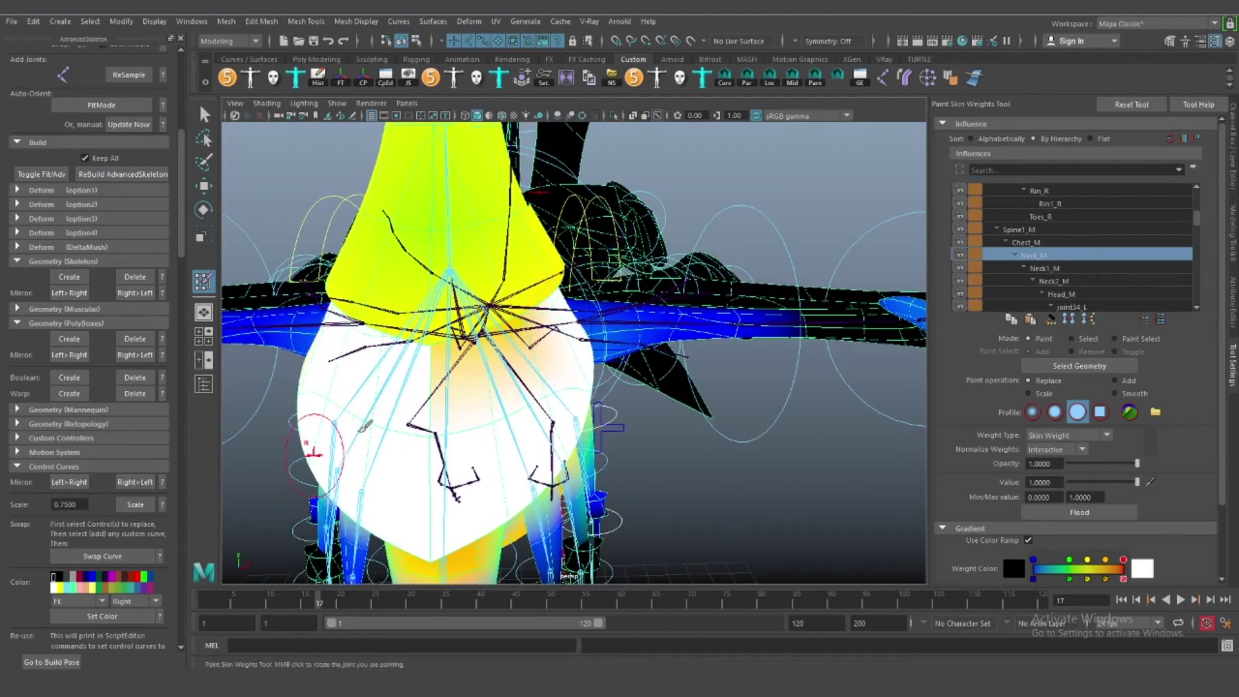
alt+drag(751, 226, 782, 326)
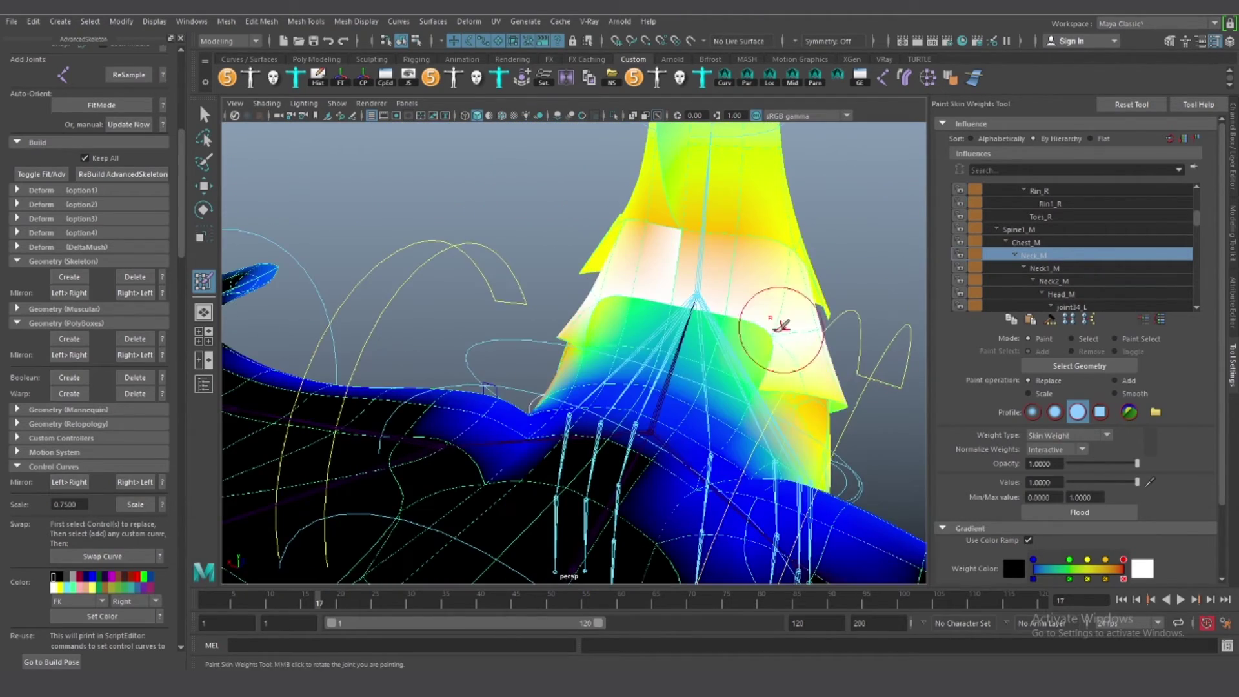
mouse_move(533, 340)
alt+mouse_down()
mouse_move(491, 387)
mouse_move(552, 458)
mouse_move(658, 432)
mouse_move(361, 426)
alt+mouse_up()
mouse_move(359, 428)
right_down()
mouse_move(415, 348)
mouse_move(558, 418)
mouse_move(533, 470)
right_up()
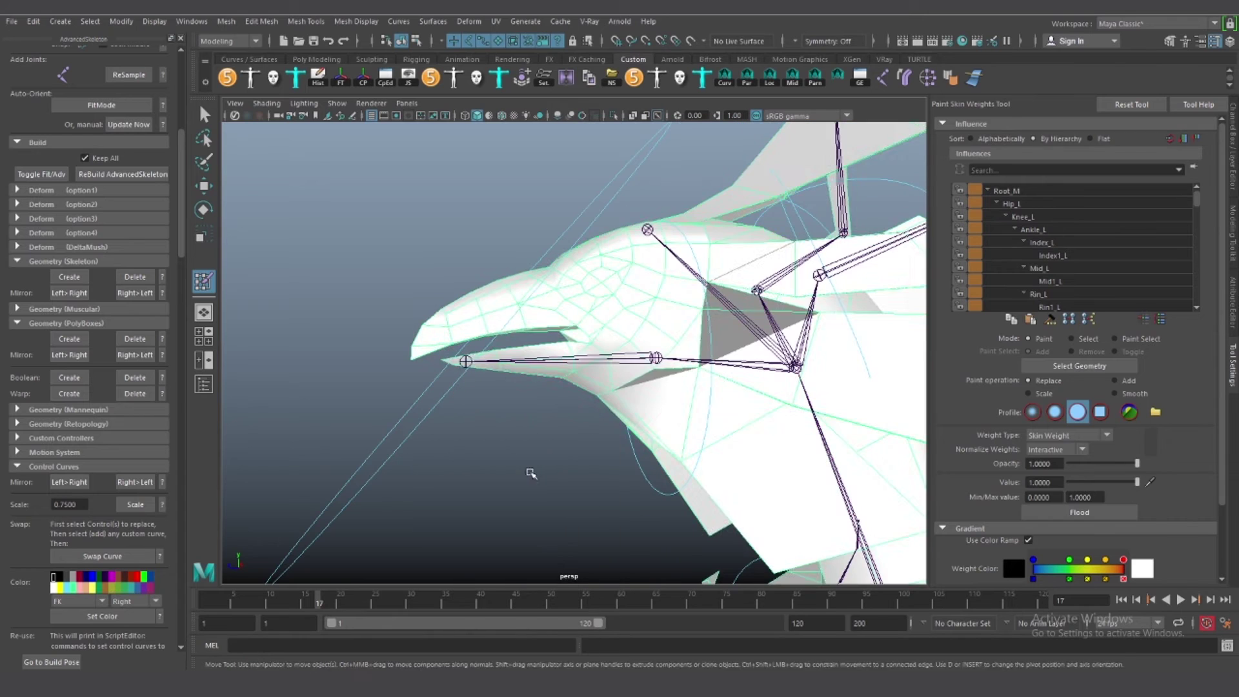
Show the Jaw_M and Head_M weights and paint across the jaw area
key(w)
click(806, 395)
right_click(533, 351)
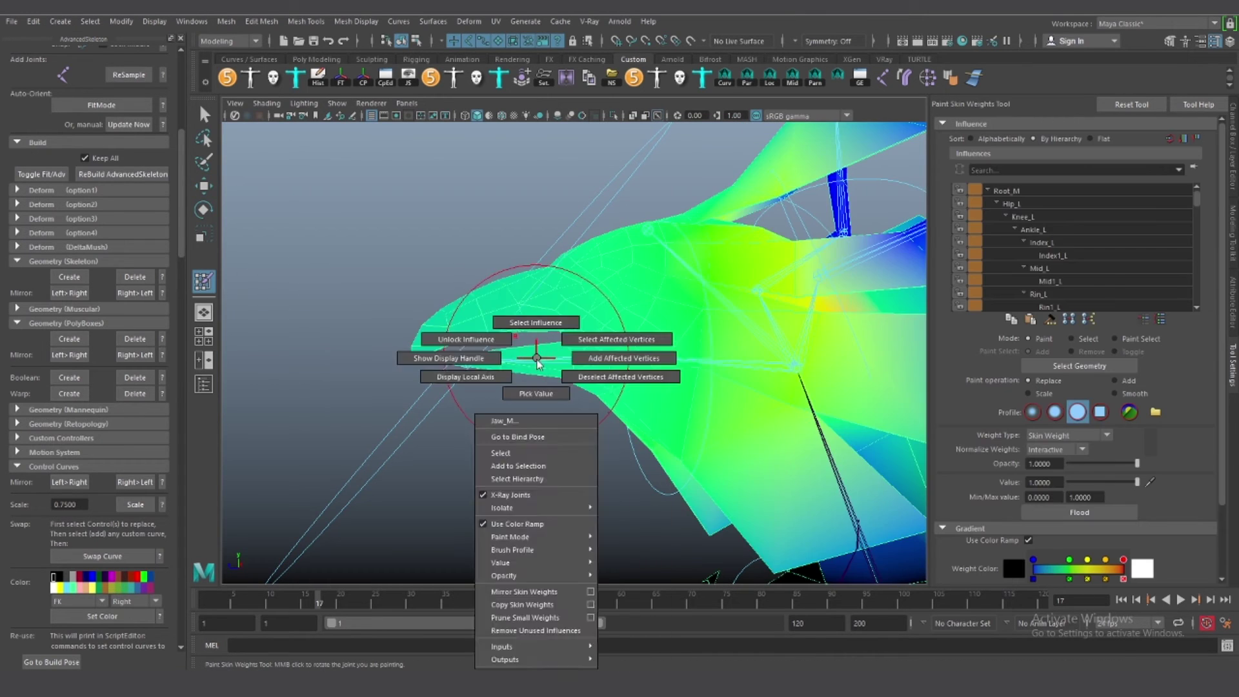
click(961, 254)
right_click(704, 271)
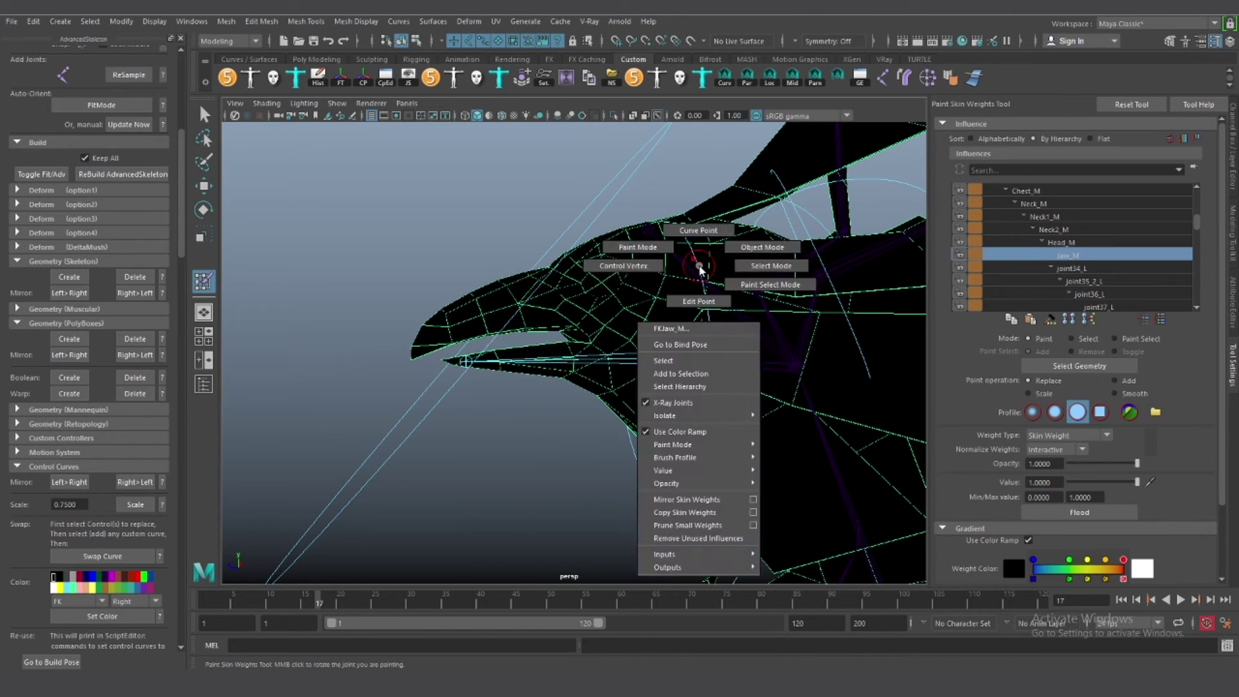
click(617, 243)
alt+drag(452, 363, 663, 359)
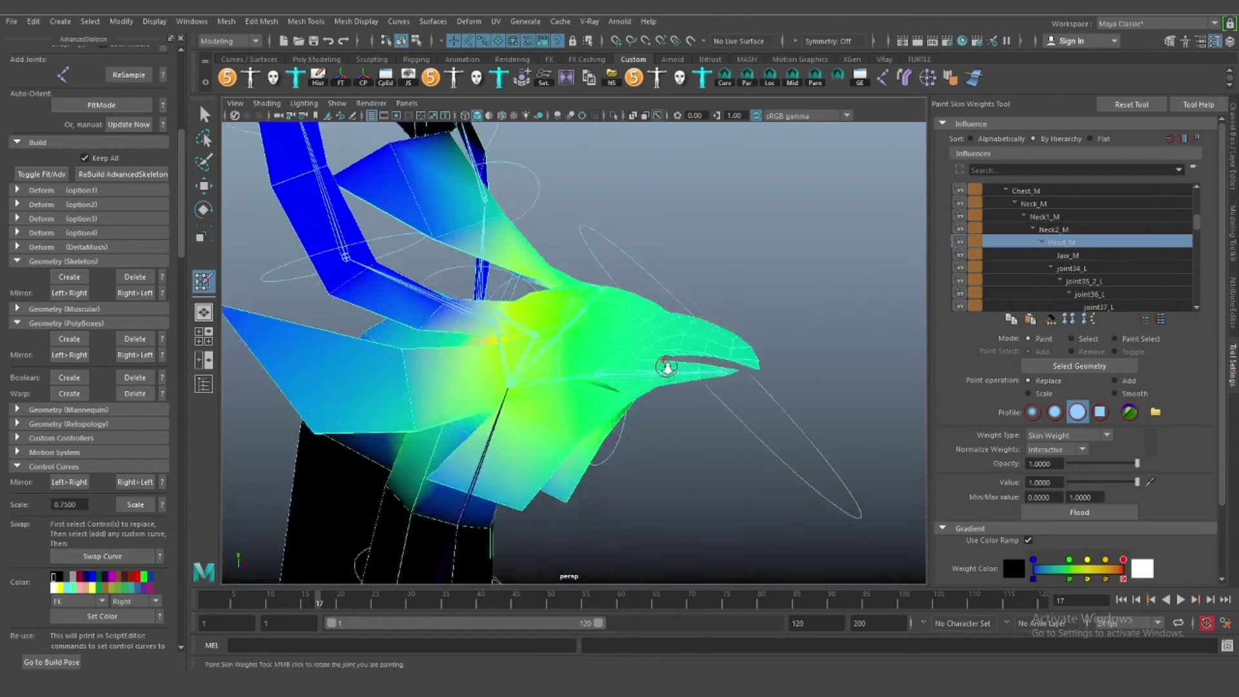
scroll(648, 426, up, 3)
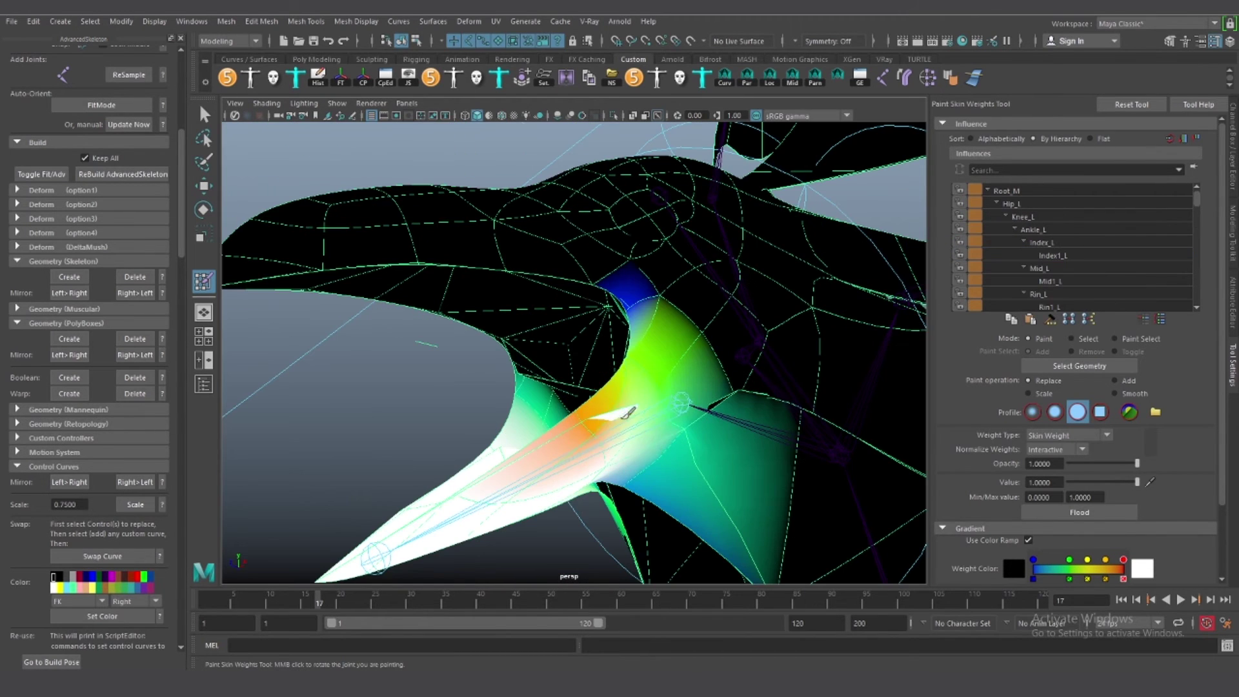
drag(579, 419, 698, 352)
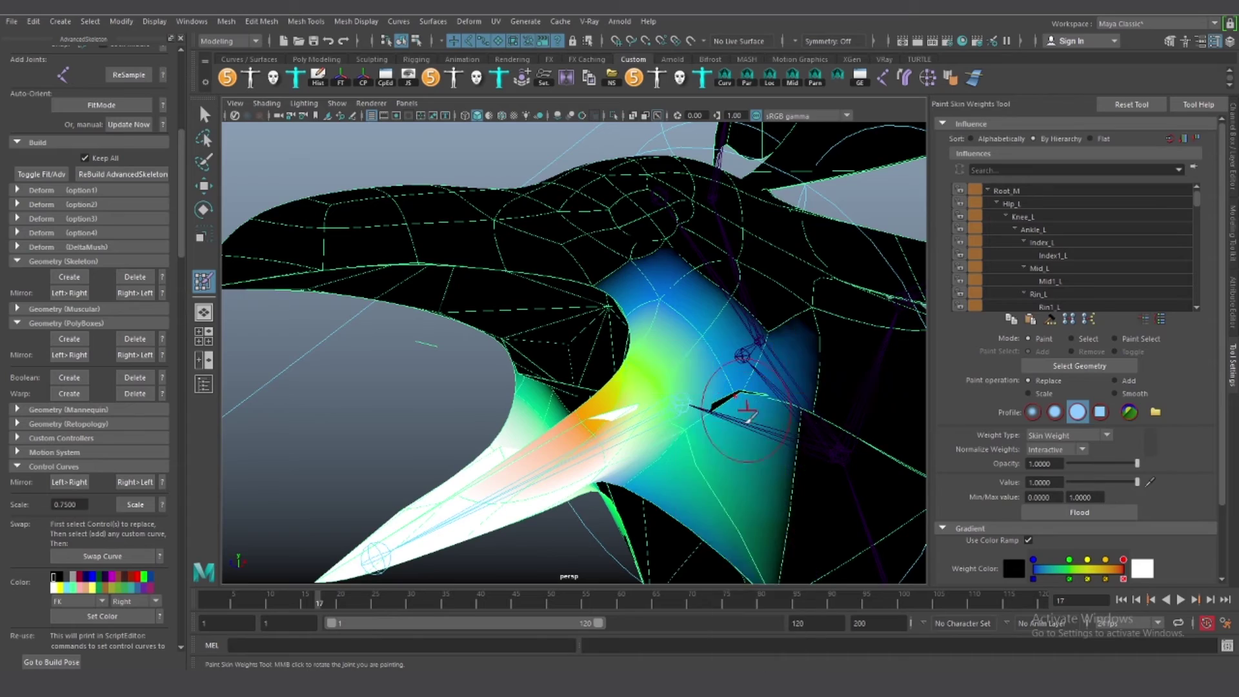
Recheck the Head_M and Jaw_M weights, moving the jaw joint to test the beak
right_drag(742, 406, 729, 387)
alt+drag(625, 408, 708, 443)
right_drag(533, 384, 534, 479)
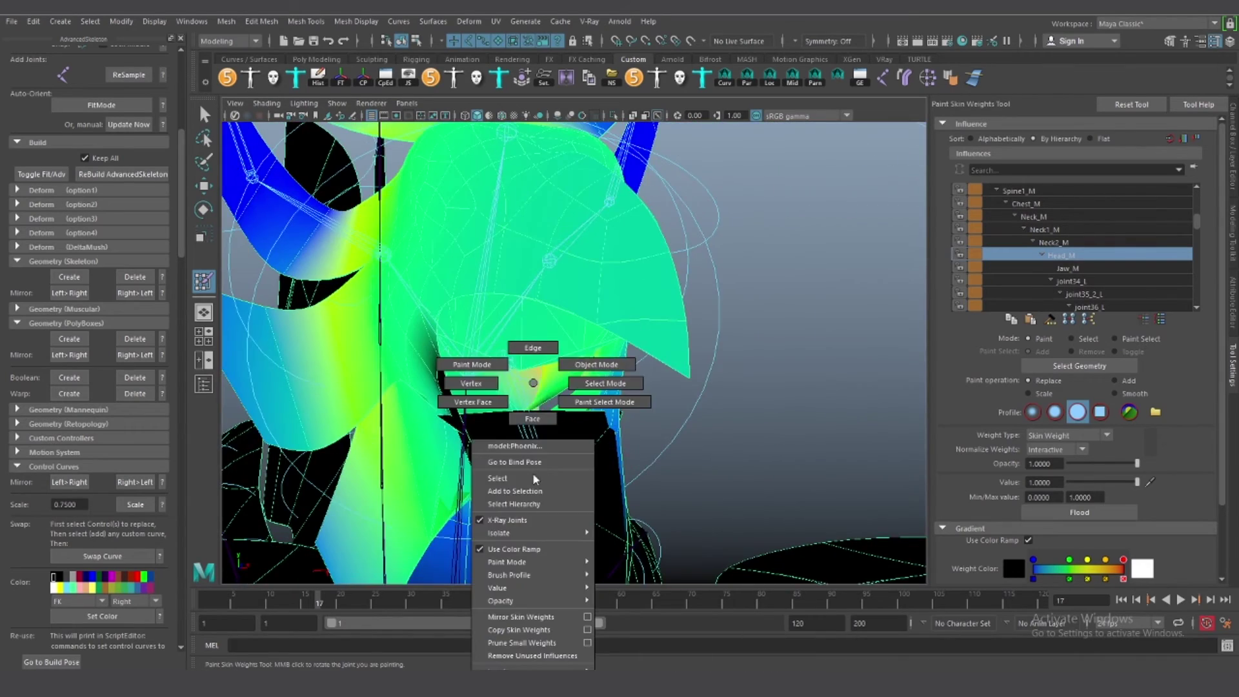
click(542, 444)
mouse_move(586, 424)
alt+mouse_down()
mouse_move(618, 469)
mouse_move(553, 337)
mouse_move(577, 368)
alt+mouse_up()
key(w)
right_drag(507, 271, 509, 606)
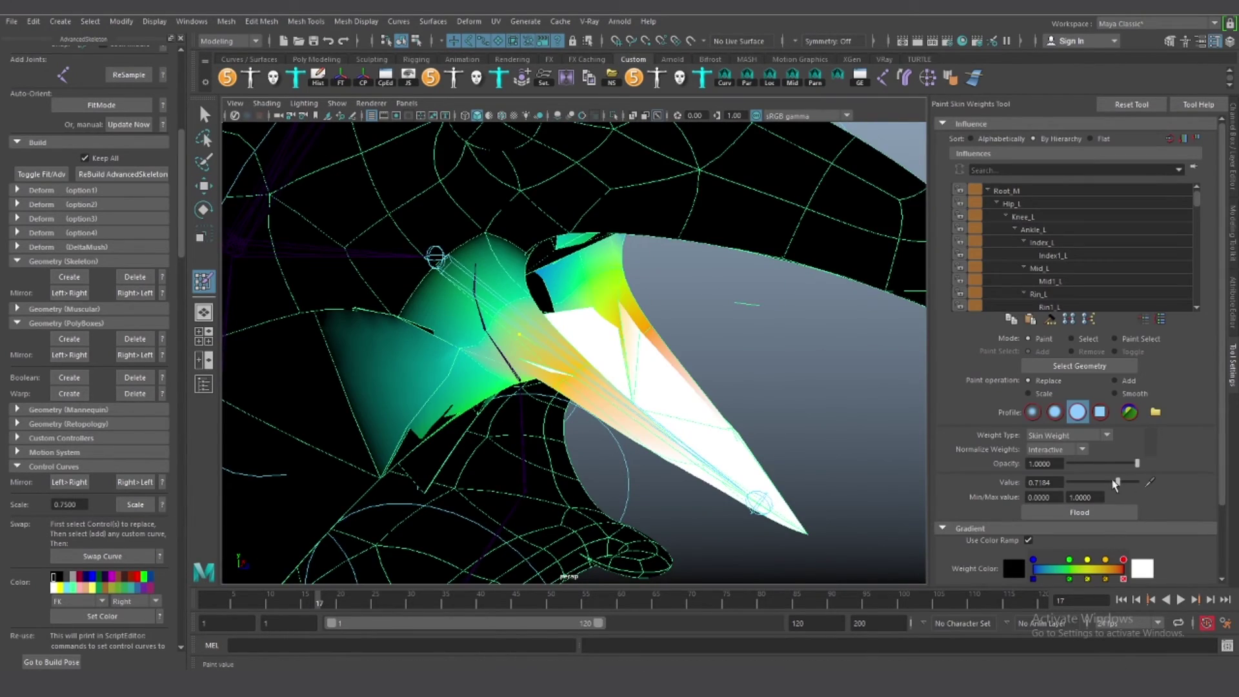
mouse_move(645, 387)
alt+mouse_down()
mouse_move(580, 415)
mouse_move(884, 429)
mouse_move(656, 415)
alt+mouse_up()
key(w)
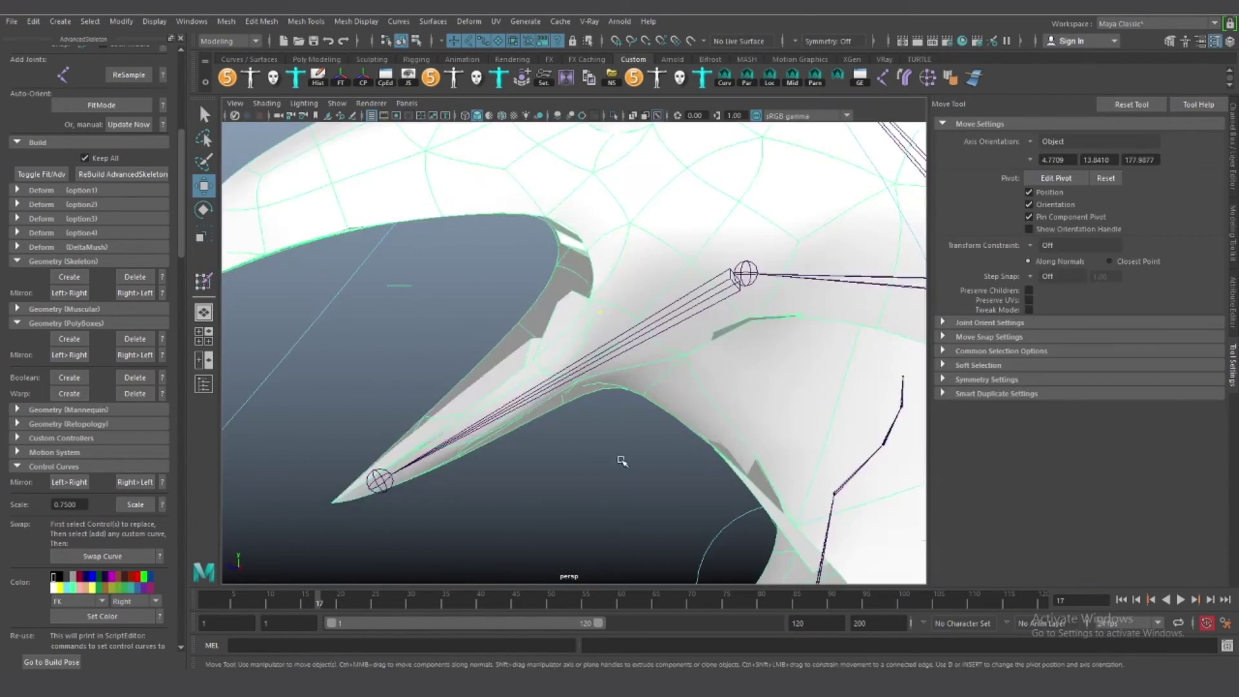
alt+drag(621, 460, 568, 271)
right_drag(567, 270, 619, 516)
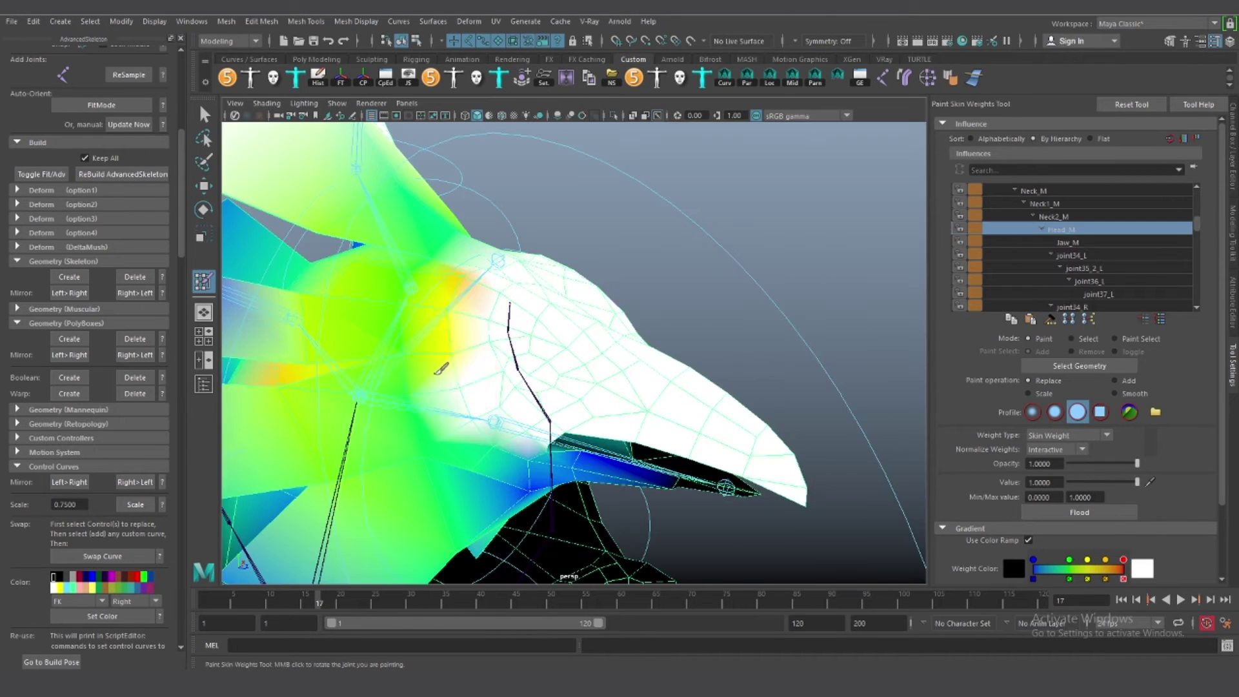
Inspect the joint34_R and joint34_L crest-feather weights around the head
mouse_move(494, 358)
alt+mouse_down()
mouse_move(470, 277)
mouse_move(626, 312)
mouse_move(576, 342)
alt+mouse_up()
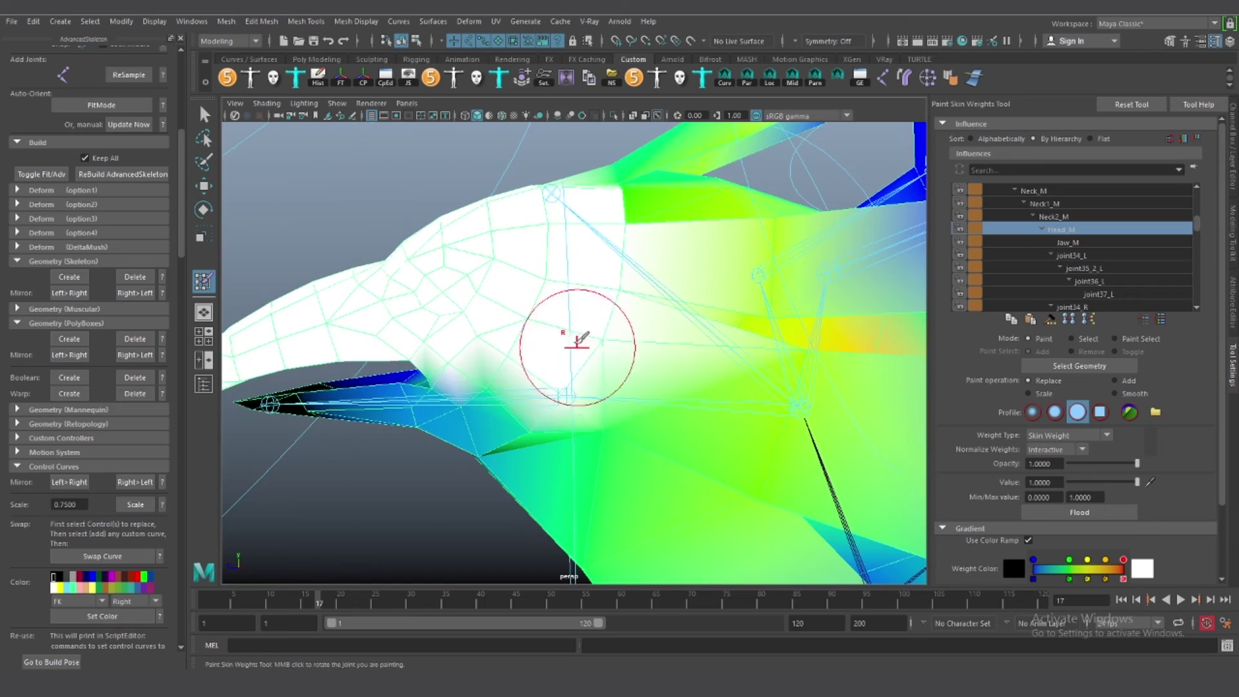
alt+drag(574, 413, 655, 295)
right_drag(768, 284, 706, 242)
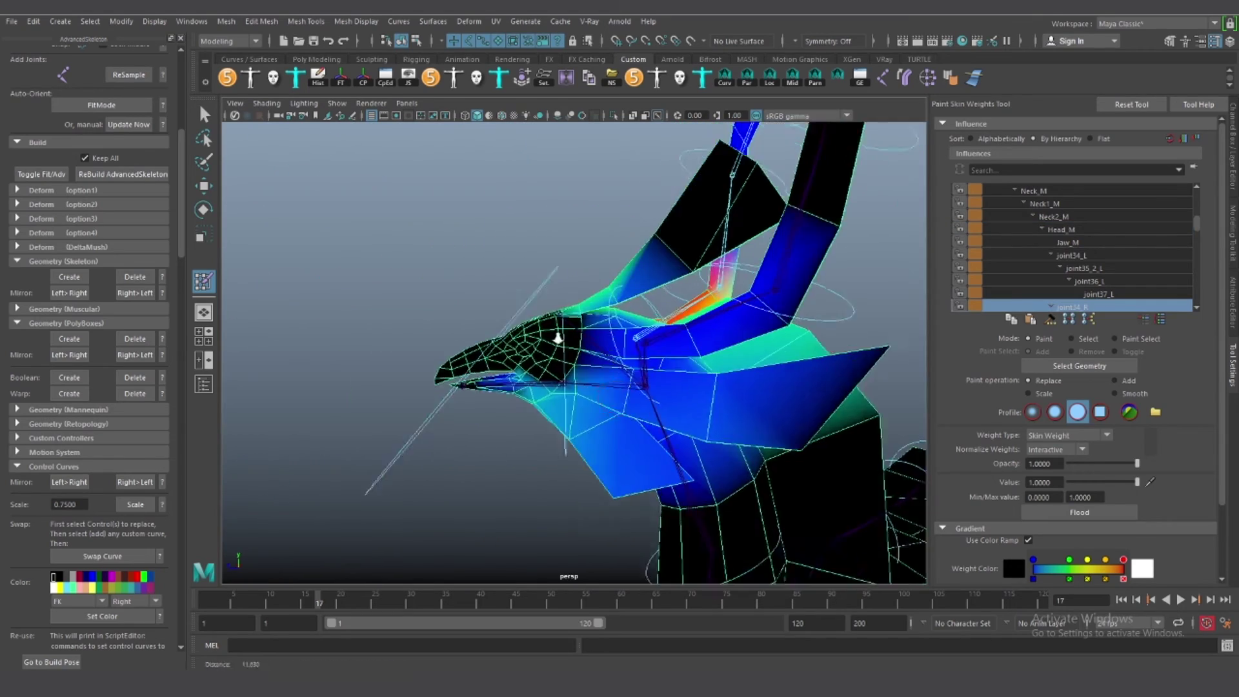
alt+drag(553, 338, 609, 392)
alt+drag(735, 438, 587, 317)
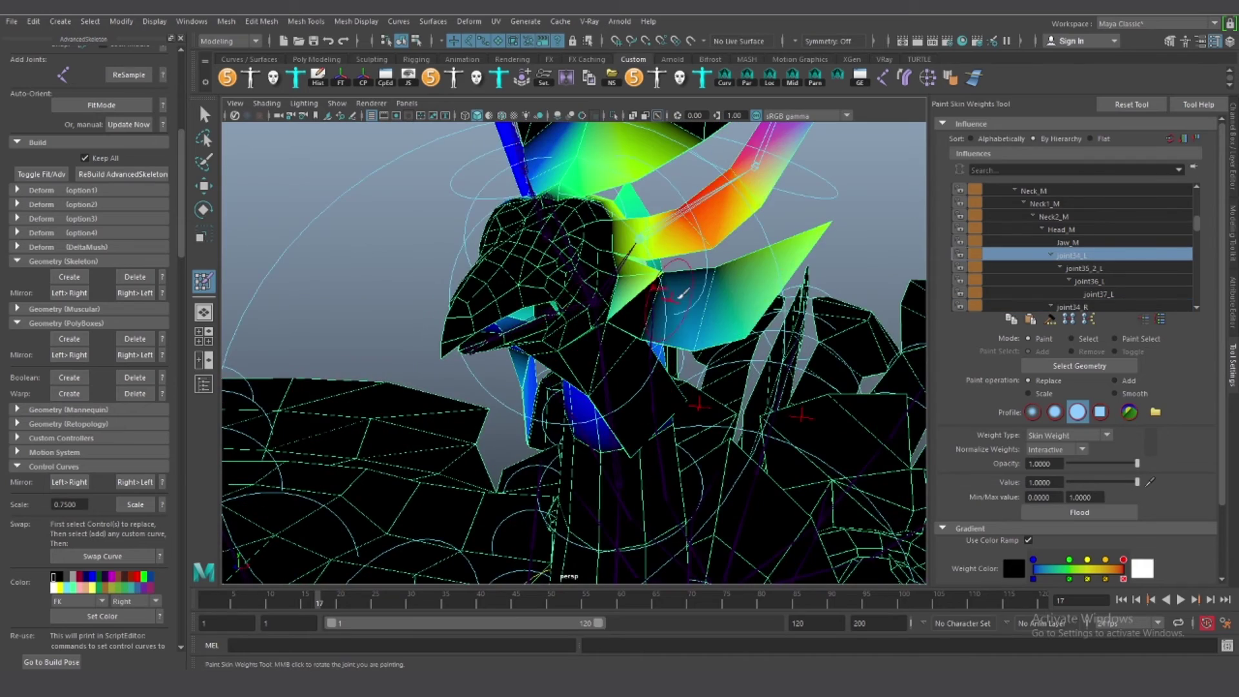
mouse_move(682, 294)
alt+mouse_down()
mouse_move(492, 331)
mouse_move(490, 290)
mouse_move(525, 291)
mouse_move(539, 387)
alt+mouse_up()
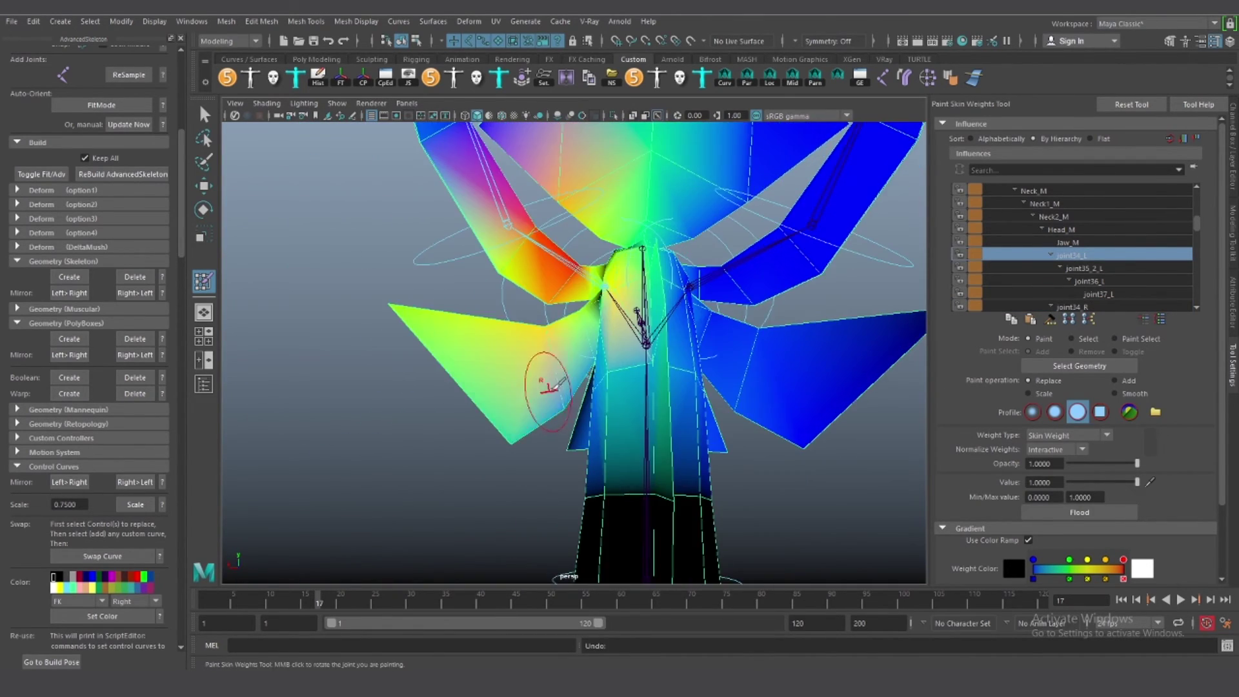
Inspect the Scapula_L and Chest_M weights around the shoulder, neck and collar
scroll(403, 210, up, 5)
alt+drag(403, 210, 625, 266)
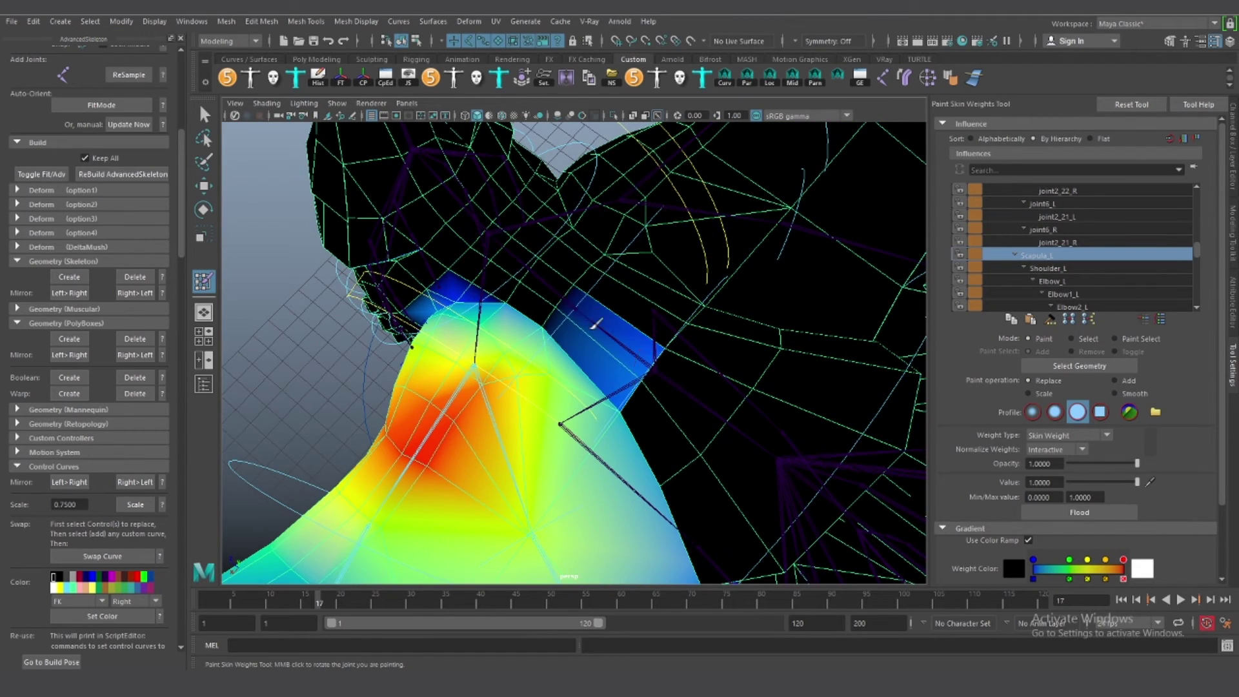
right_drag(483, 336, 471, 346)
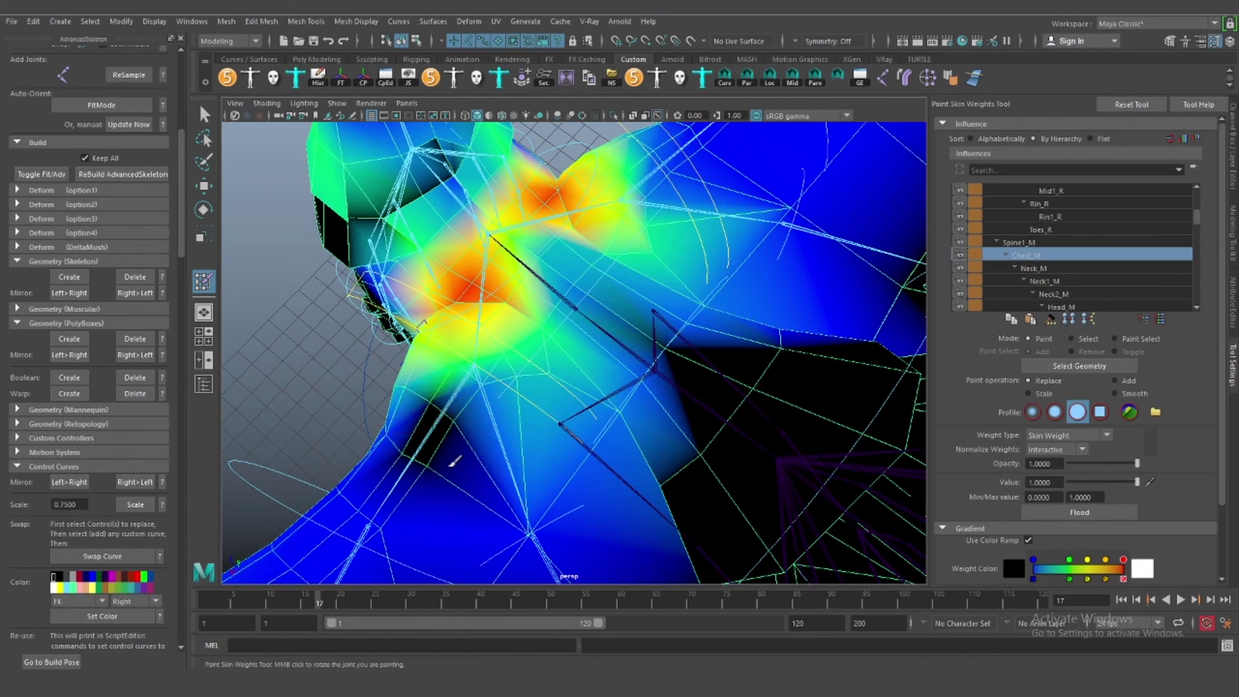
mouse_move(462, 400)
alt+mouse_down()
mouse_move(564, 286)
mouse_move(516, 261)
mouse_move(525, 356)
alt+mouse_up()
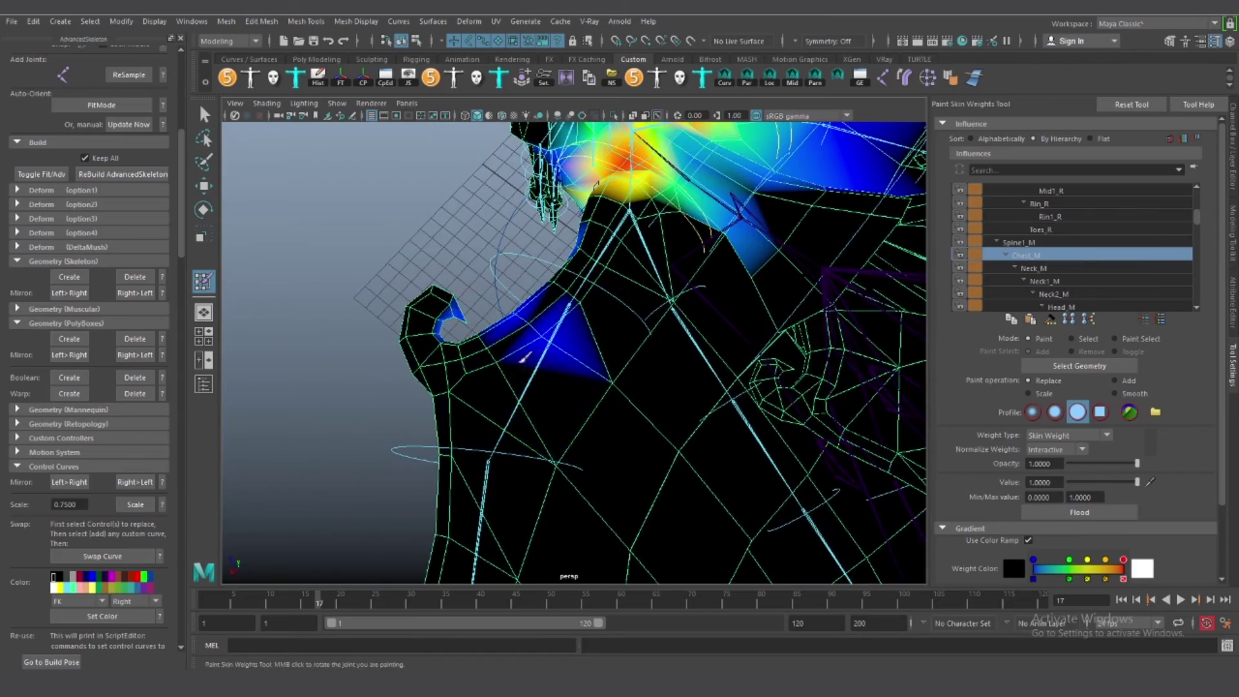
mouse_move(406, 368)
alt+mouse_down()
mouse_move(522, 288)
mouse_move(439, 253)
mouse_move(378, 335)
mouse_move(383, 418)
mouse_move(467, 392)
mouse_move(517, 398)
mouse_move(846, 311)
mouse_move(499, 319)
mouse_move(468, 301)
mouse_move(437, 340)
mouse_move(451, 374)
alt+mouse_up()
scroll(545, 288, up, 5)
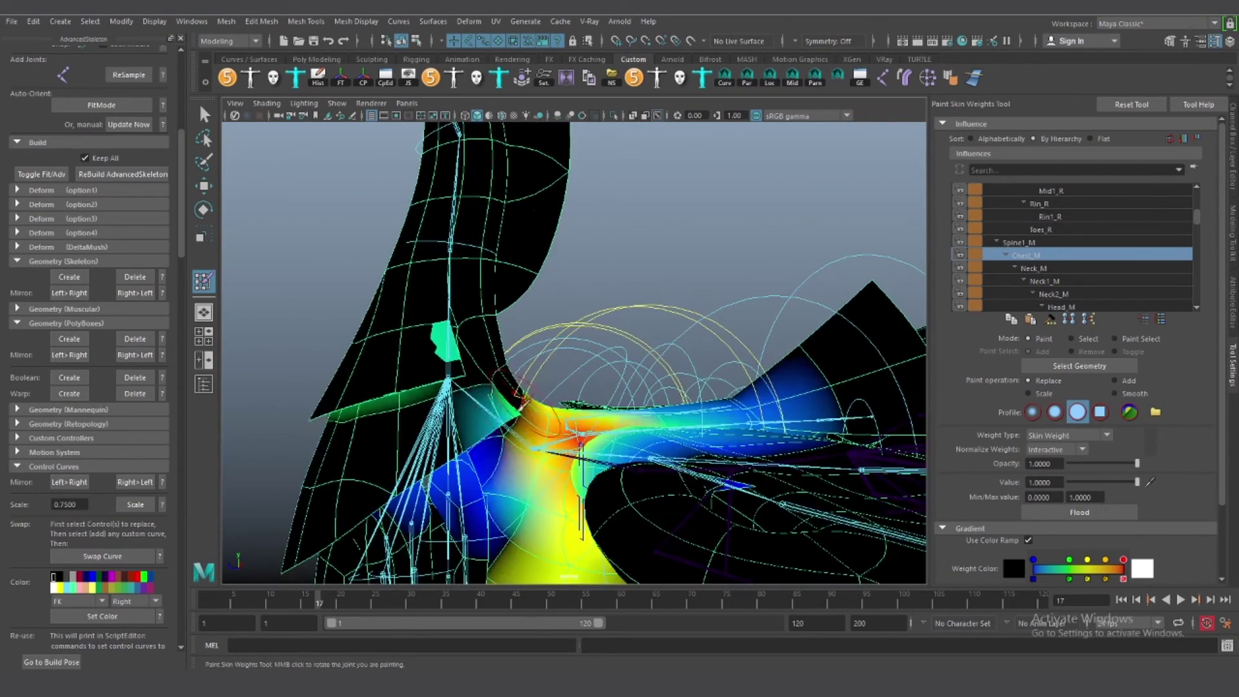
Show the Neck_M weights and orbit around the painted neck
right_click(452, 374)
key(w)
right_click(451, 352)
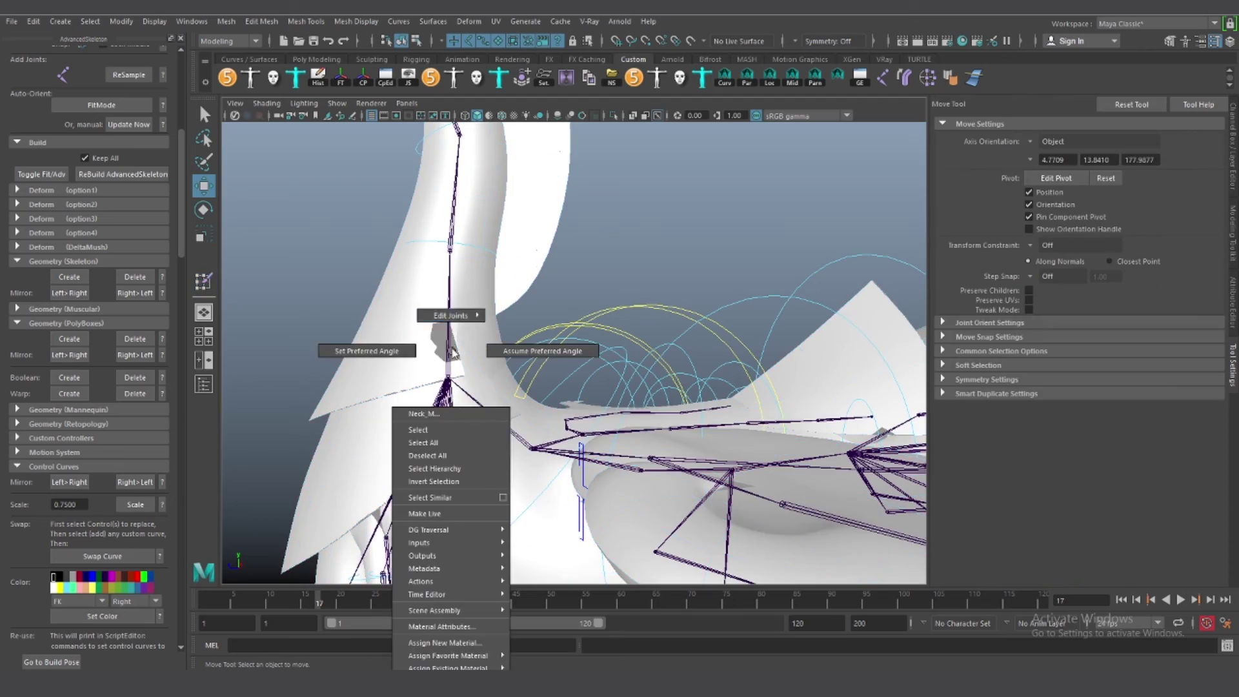
key(y)
mouse_move(474, 339)
alt+mouse_down()
mouse_move(365, 351)
mouse_move(470, 332)
mouse_move(852, 350)
alt+mouse_up()
alt+drag(885, 395, 581, 361)
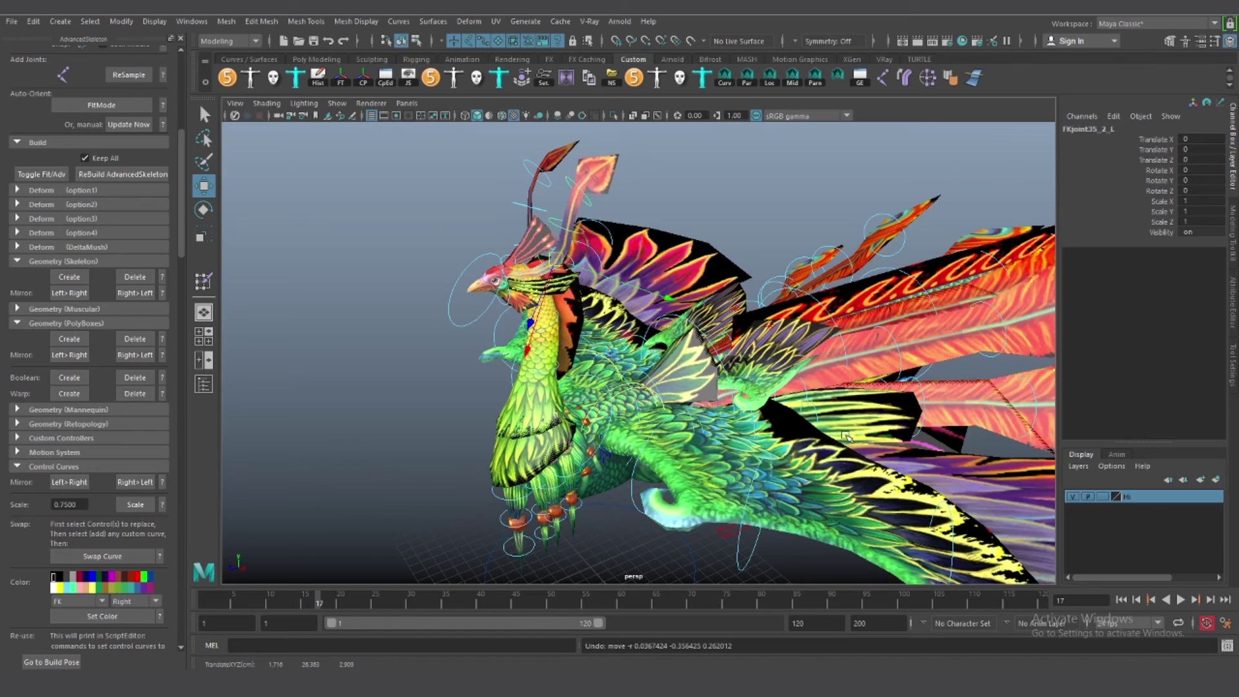
Select the FKTail5_M tail control and move it to test the rig
mouse_move(846, 436)
alt+mouse_down()
mouse_move(807, 291)
mouse_move(755, 247)
mouse_move(792, 288)
alt+mouse_up()
click(797, 286)
click(774, 261)
Reset the Main controller back to the origin
click(379, 299)
scroll(379, 299, down, 3)
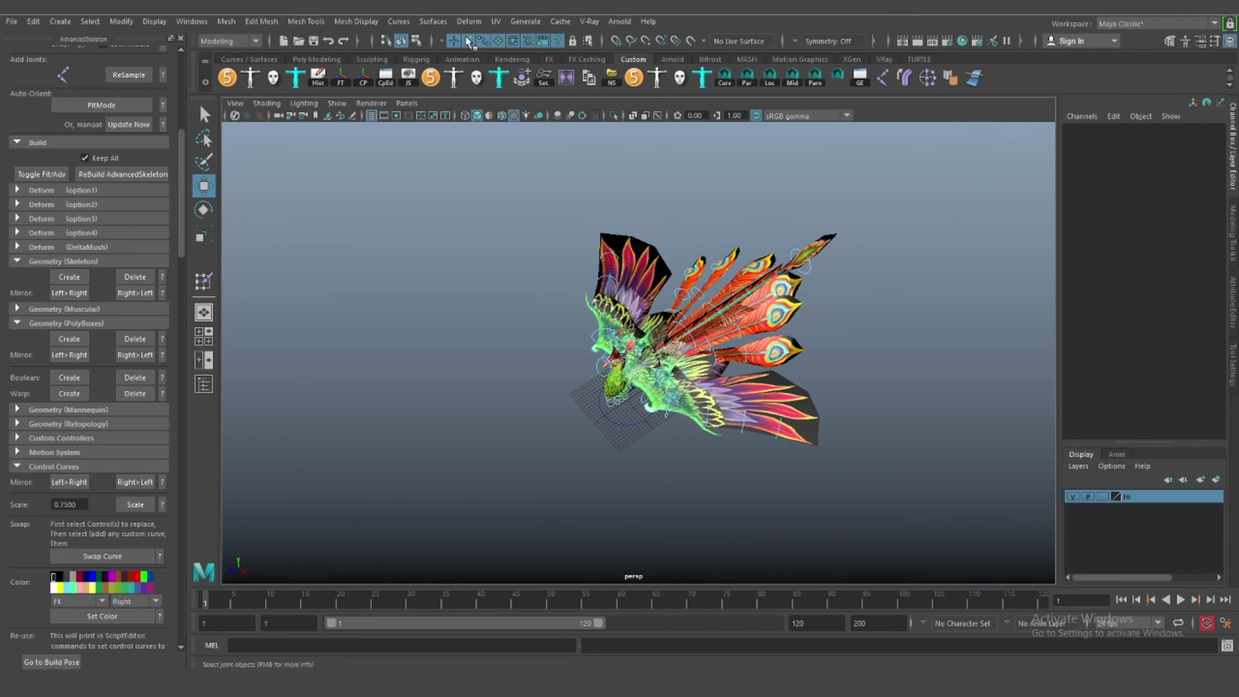
drag(1047, 520, 1046, 519)
click(561, 483)
alt+drag(561, 484, 623, 492)
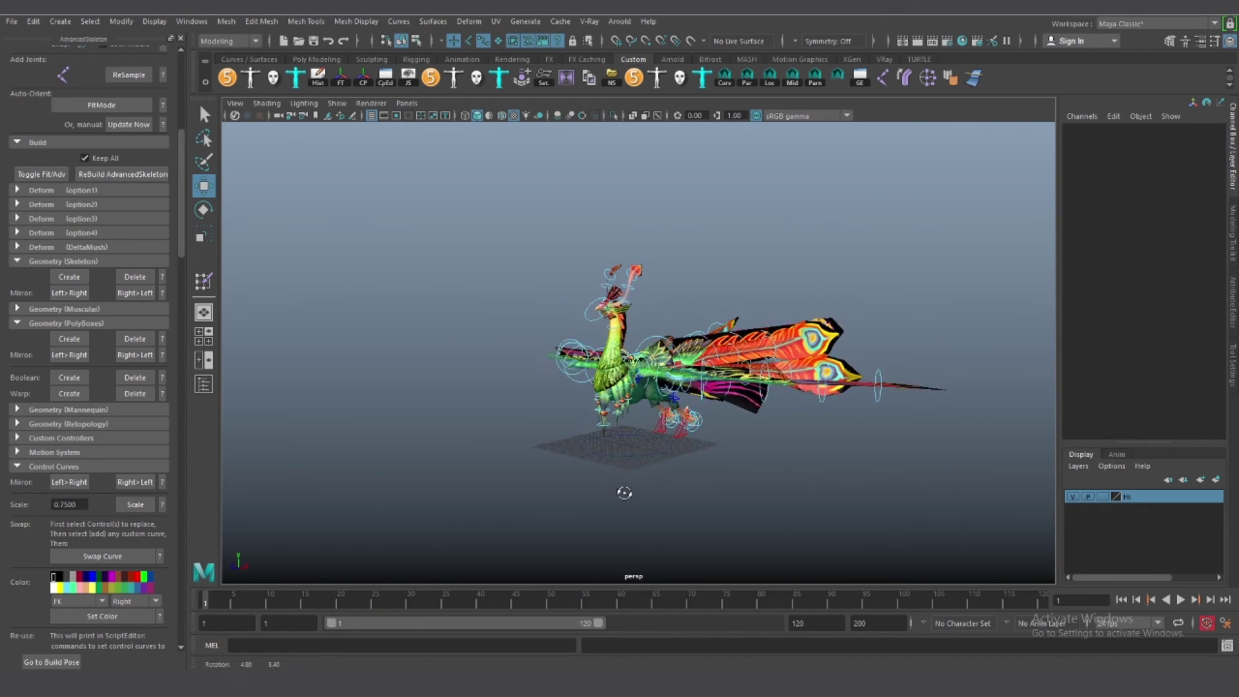
click(465, 397)
key(ctrl+z)
Select the FKTail3ASide2_R tail control and the FKShoulder_L control
alt+drag(879, 509, 380, 248)
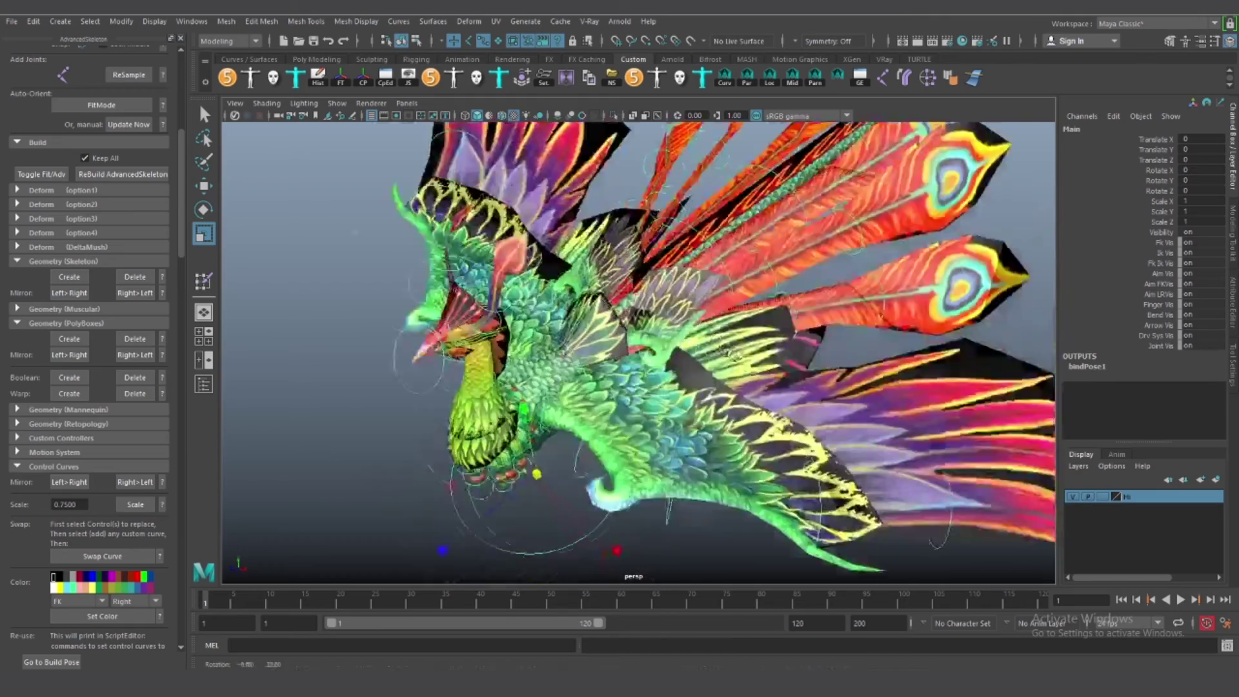
key(r)
click(382, 249)
key(w)
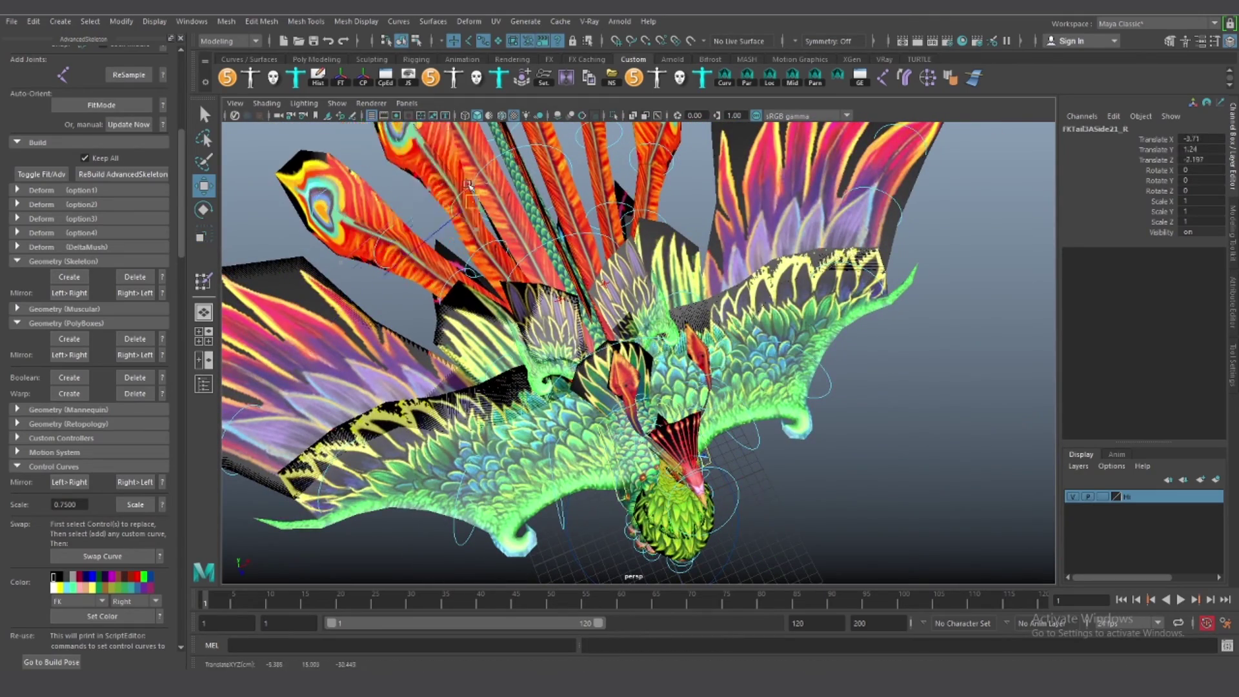
alt+drag(469, 185, 645, 290)
click(727, 389)
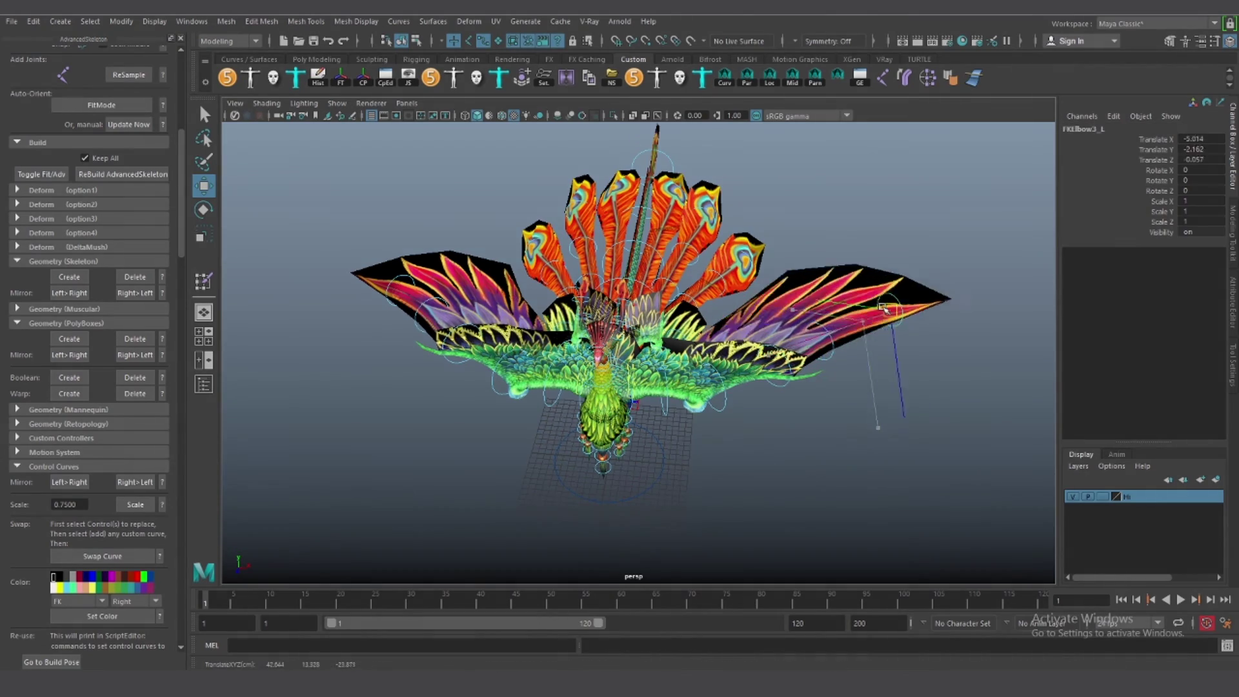
Isolate the tail controls and rotate them about 17 degrees to test the tail deformation
alt+drag(832, 357, 677, 322)
click(574, 290)
alt+drag(574, 291, 704, 376)
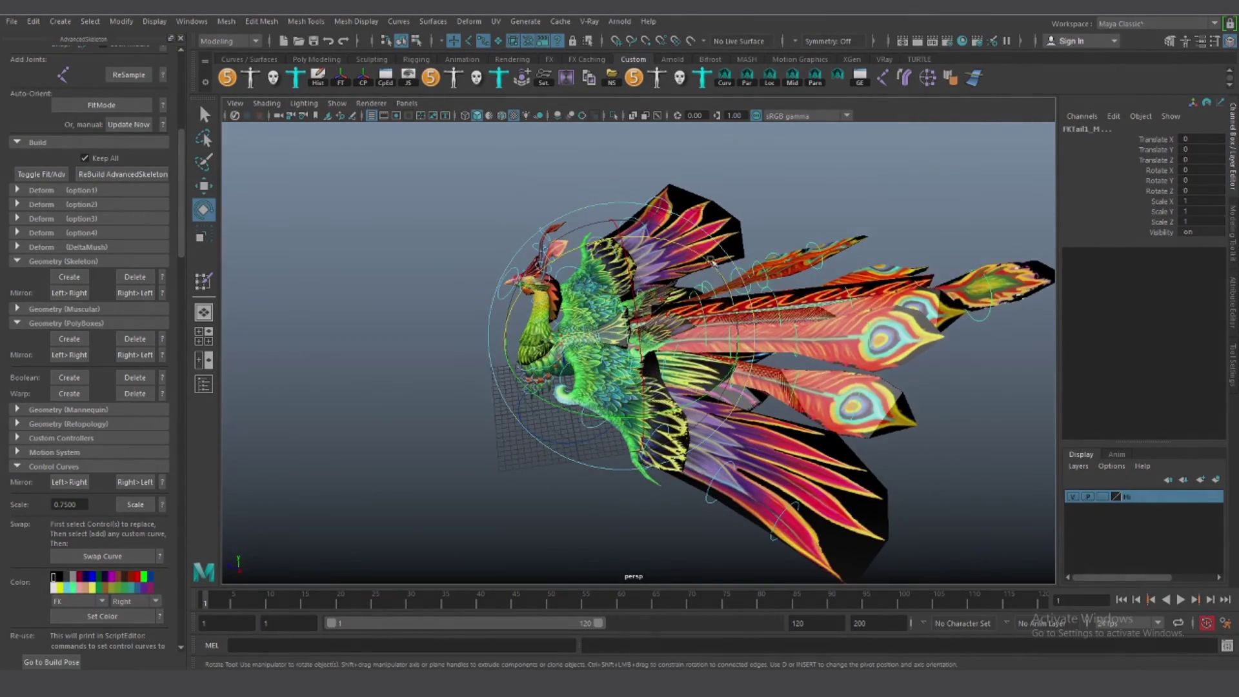
alt+drag(713, 261, 874, 411)
click(601, 116)
drag(960, 487, 590, 191)
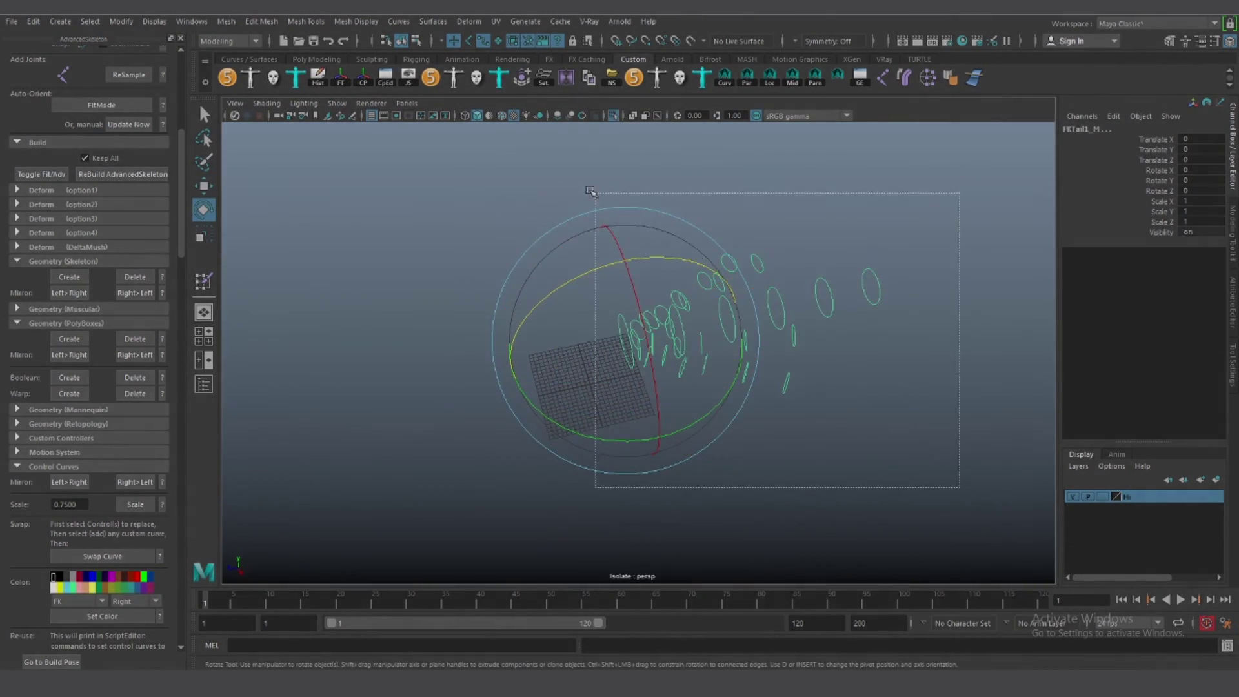
key(e)
mouse_move(749, 296)
mouse_down()
mouse_move(751, 233)
mouse_move(786, 169)
mouse_up()
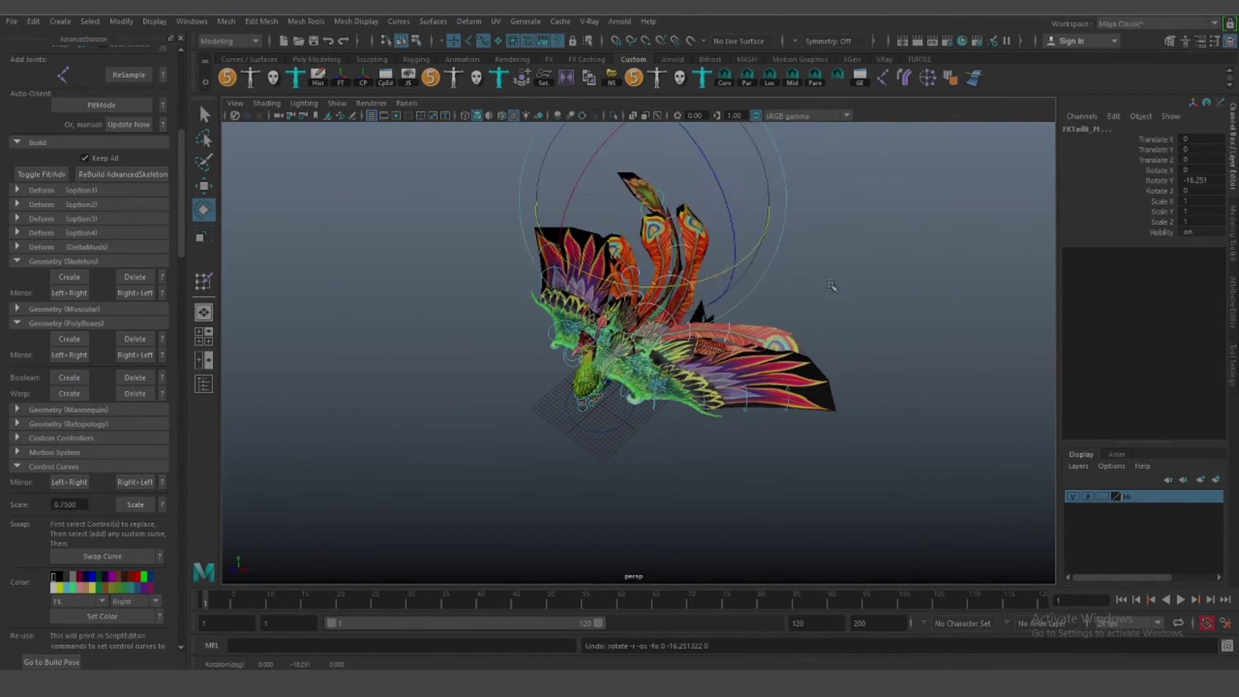
mouse_move(933, 279)
alt+mouse_down()
mouse_move(843, 304)
mouse_move(561, 480)
alt+mouse_up()
Rotate the left wing's FKScapula_L control about 26 degrees, toggling undo/redo to compare
click(557, 485)
key(w)
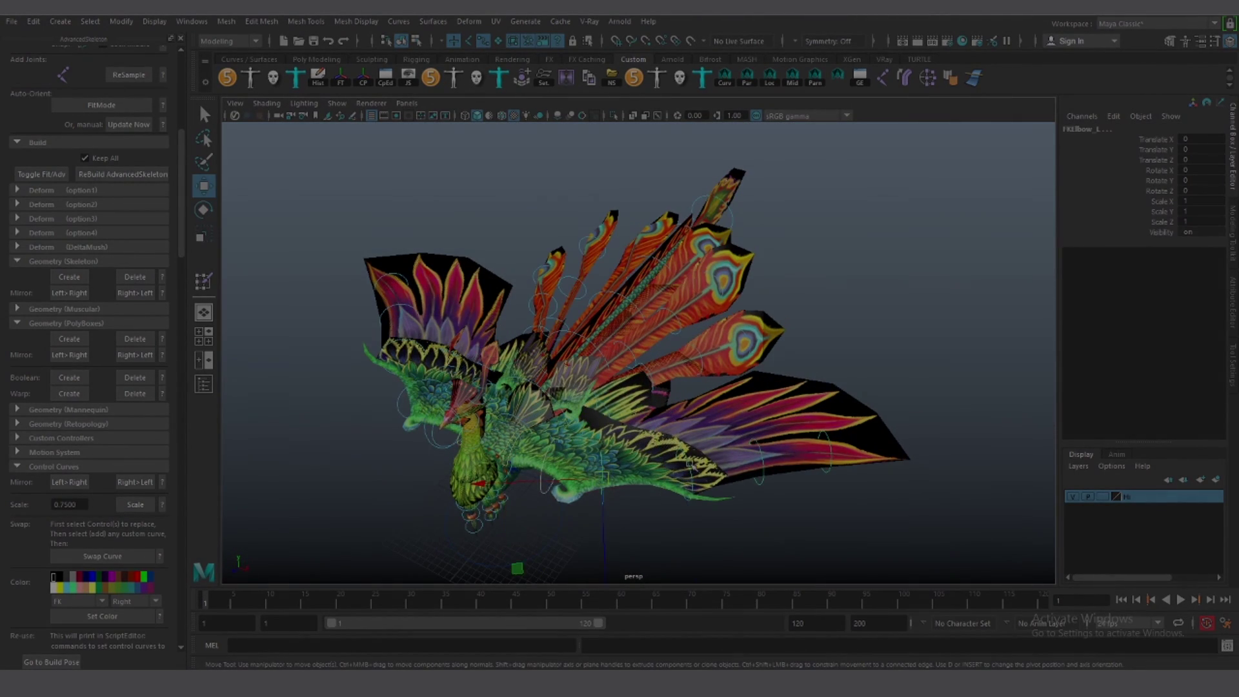
drag(810, 350, 803, 413)
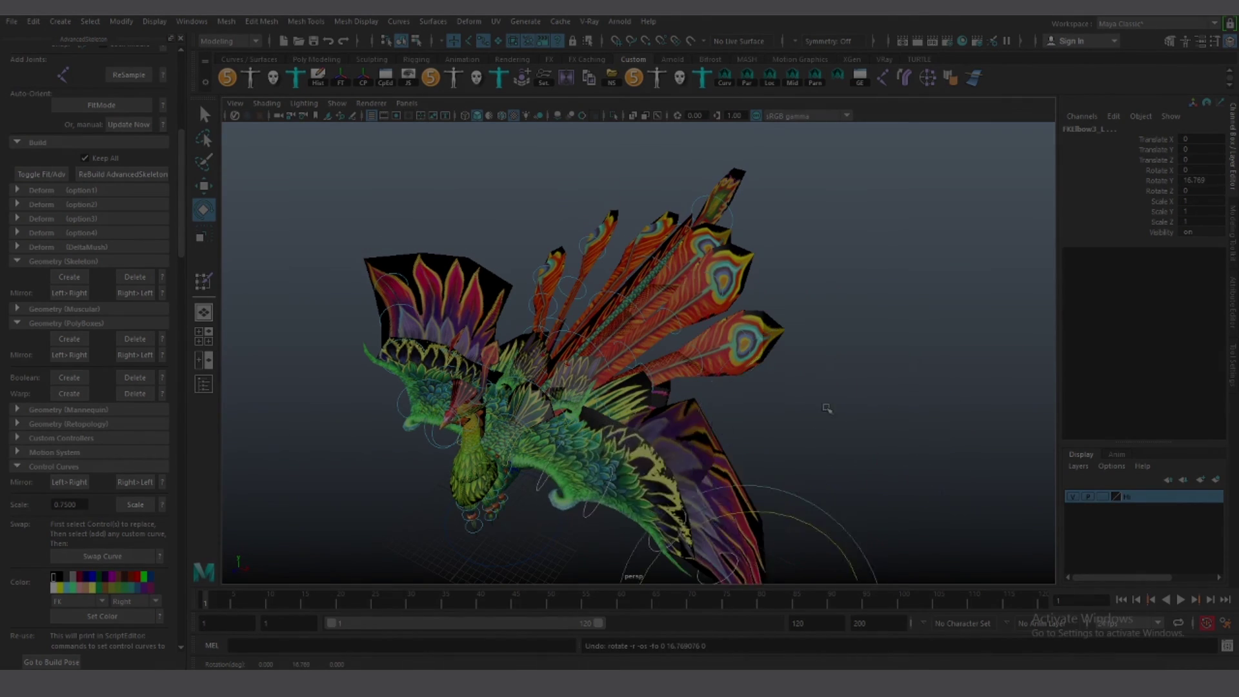
click(580, 445)
drag(581, 445, 545, 325)
key(ctrl+z)
key(shift+z)
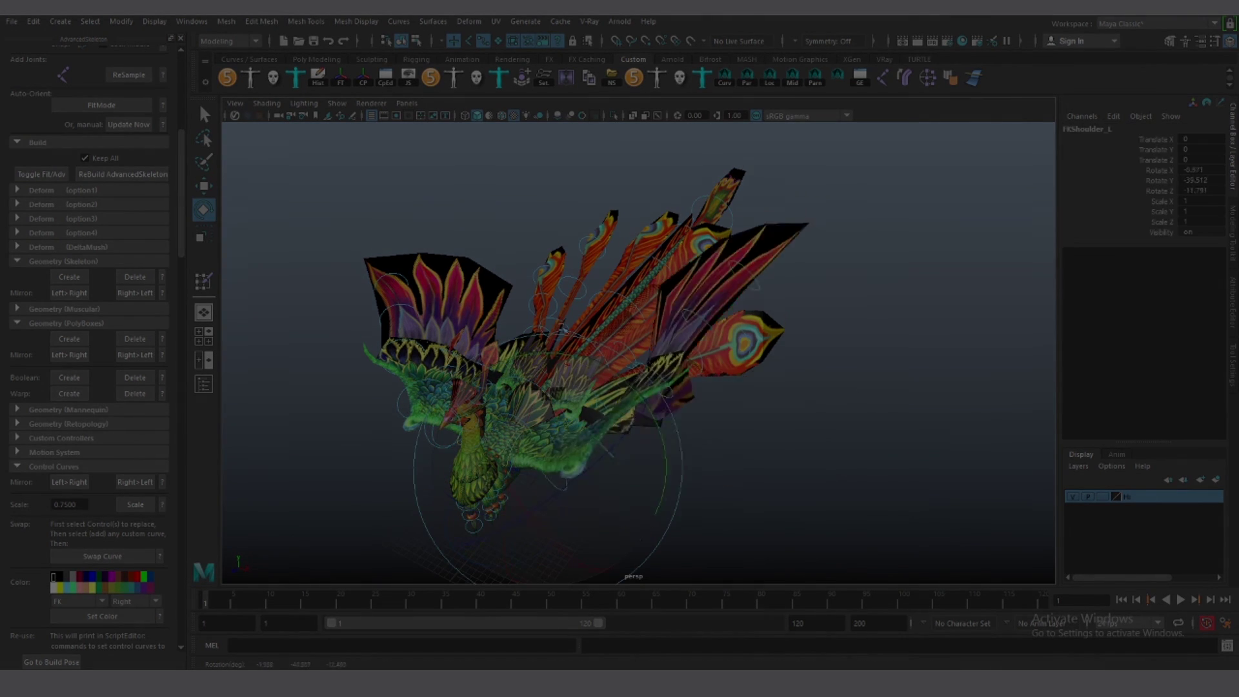
key(ctrl+z)
Undo the left wing rotation
scroll(555, 431, up, 5)
key(ctrl+z)
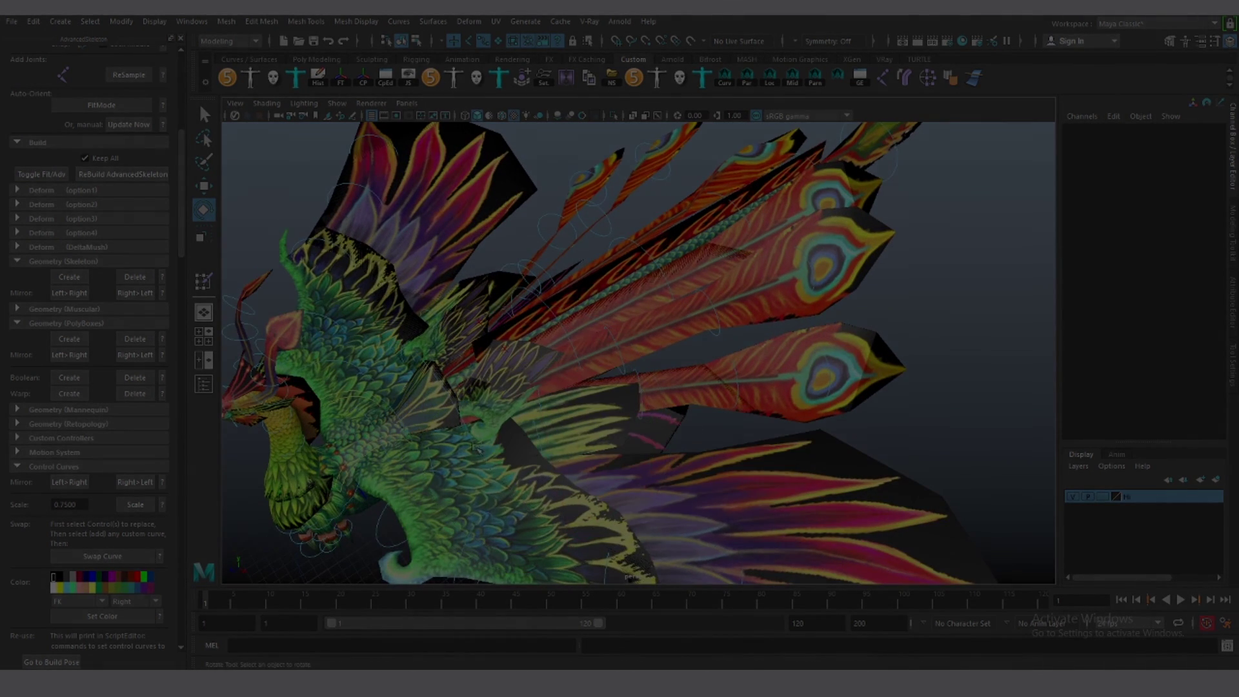
key(w)
scroll(555, 362, down, 5)
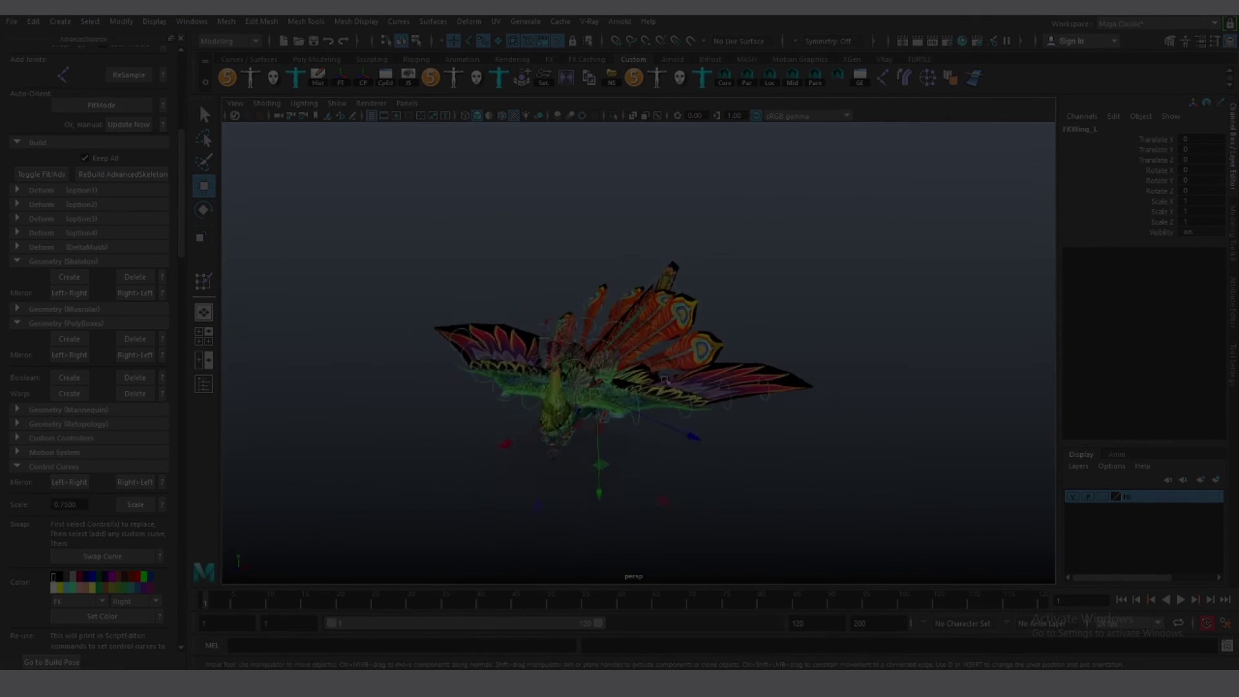
Reset the stretched FKJoint36_L feather control to its rest position
alt+drag(555, 362, 490, 349)
scroll(539, 302, up, 3)
click(528, 299)
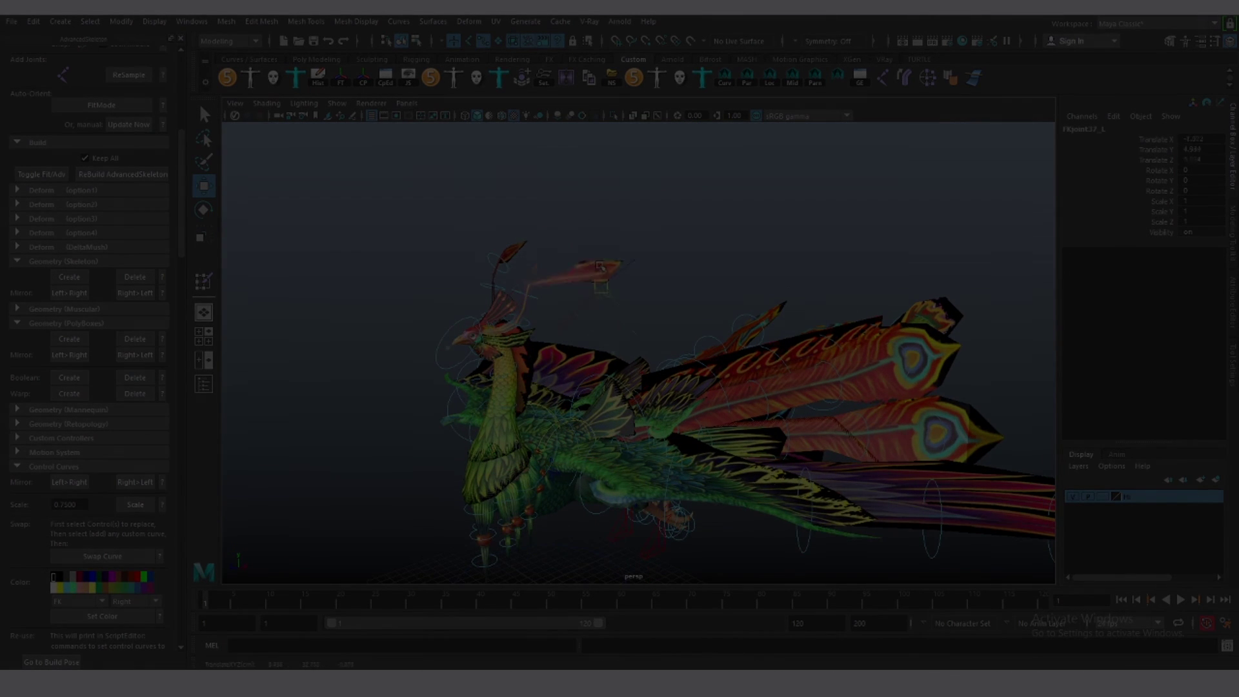
key(ctrl+z)
alt+drag(600, 267, 635, 514)
scroll(636, 515, up, 3)
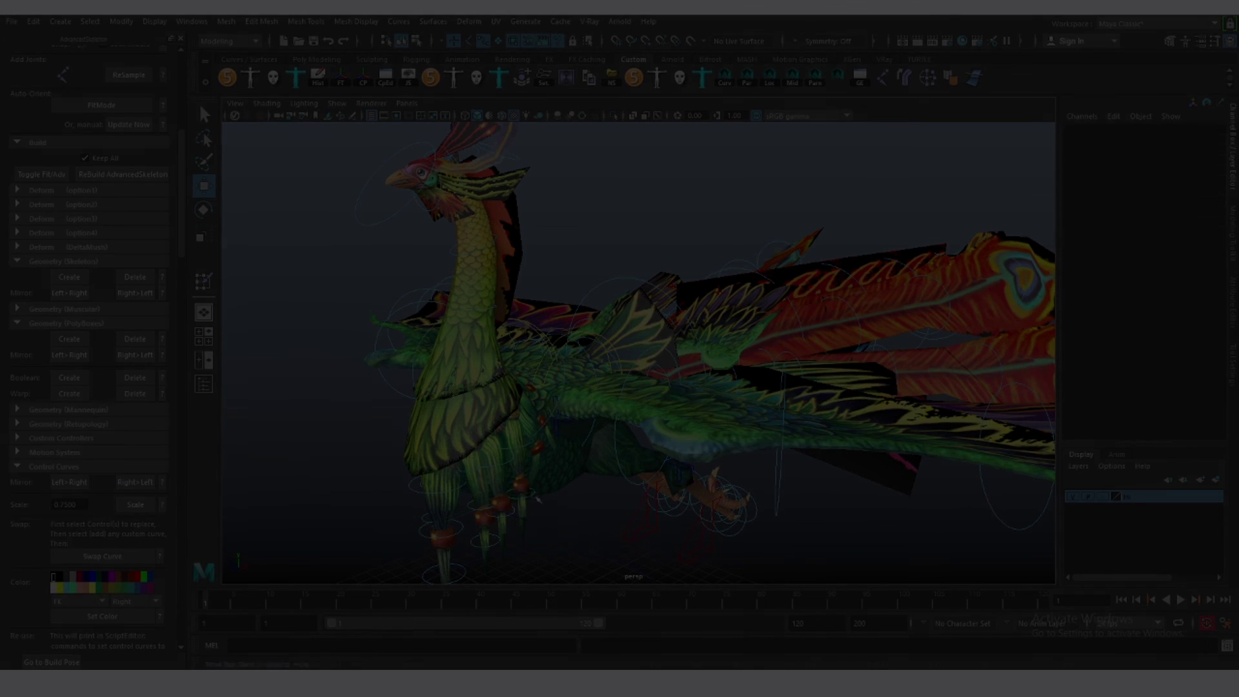